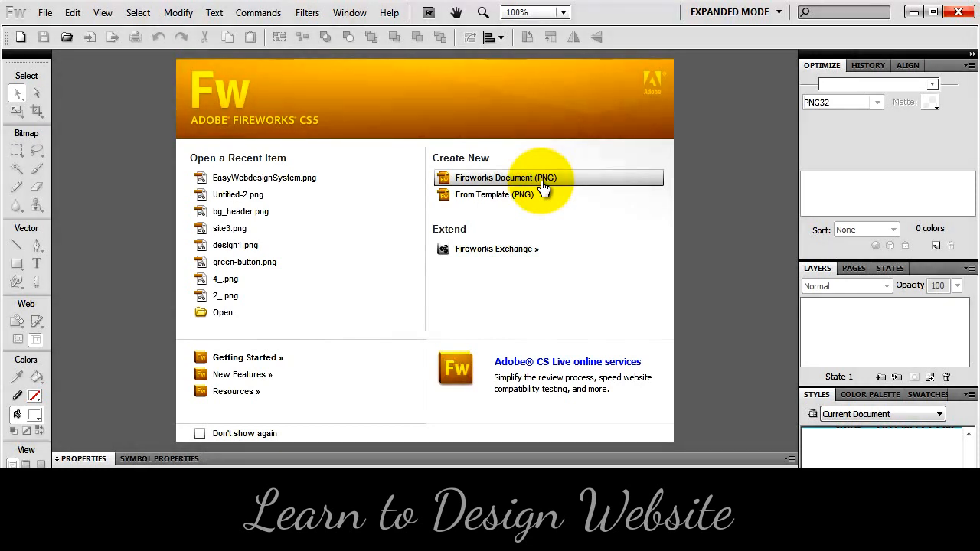
- Create a new Fireworks document of 5000 × 5000 pixels at 72 pixels/inch with a transparent canvas
{"action": "left_click", "coordinate": [542, 183]}
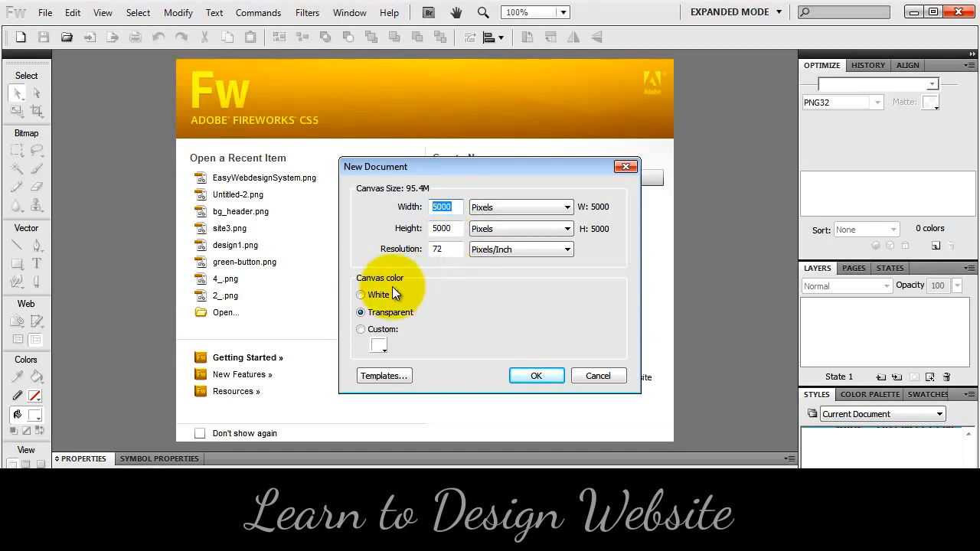
{"action": "left_click", "coordinate": [531, 373]}
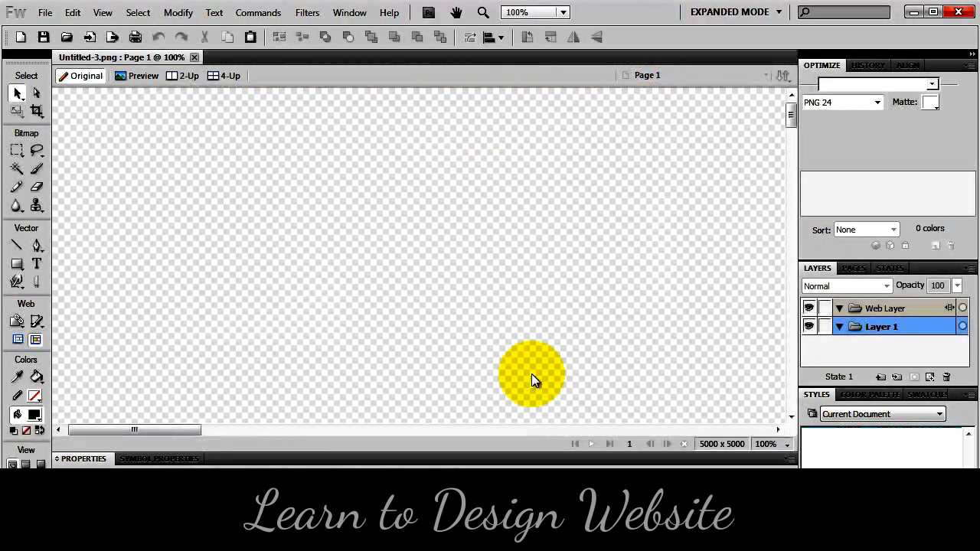
- Begin saving the document under a new name, then create and open a folder named site1 inside _Sites
{"action": "left_click", "coordinate": [46, 12]}
{"action": "left_click", "coordinate": [76, 170]}
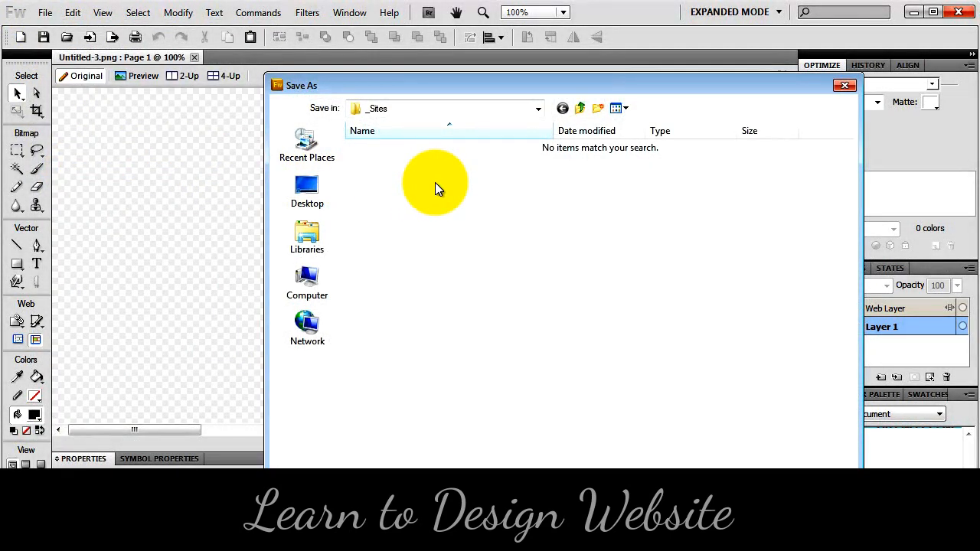
{"action": "left_click", "coordinate": [598, 108]}
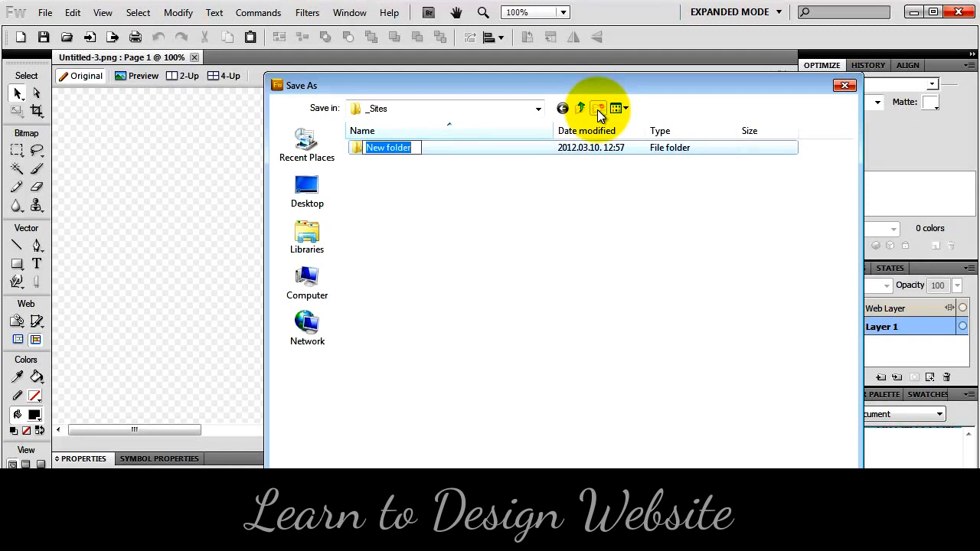
{"action": "type", "text": "site1"}
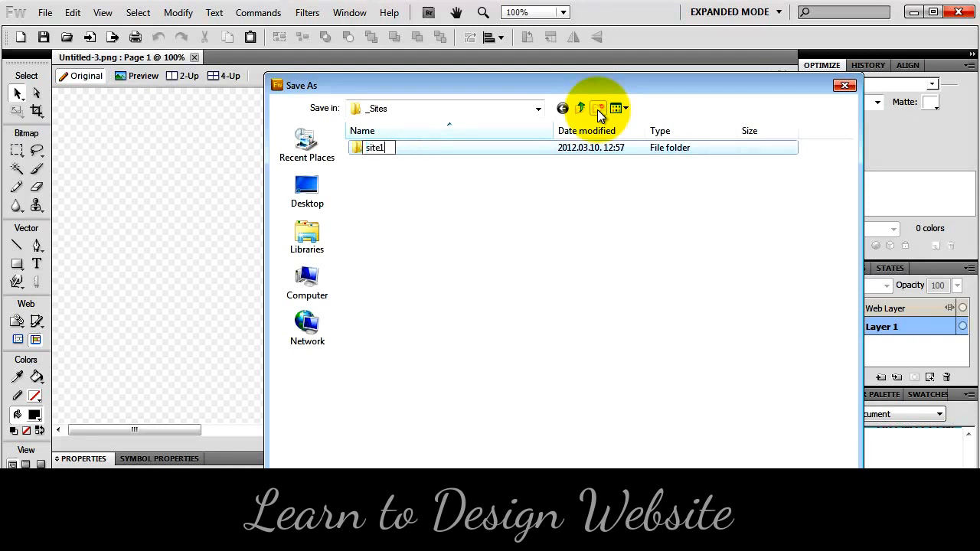
{"action": "key", "text": "Return"}
{"action": "key", "text": "Return"}
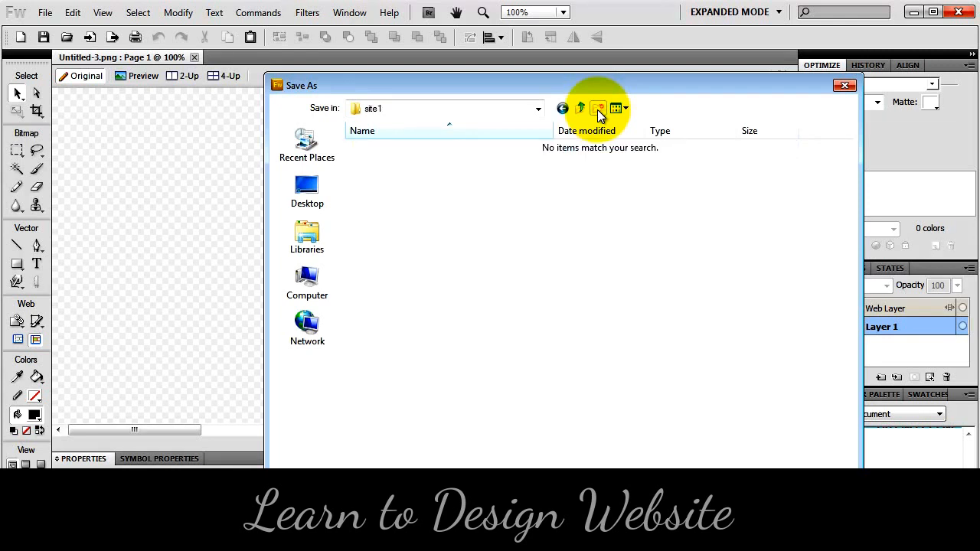
- Create a fireworks subfolder inside site1 and save the document in it as site1.png
{"action": "left_click", "coordinate": [599, 109]}
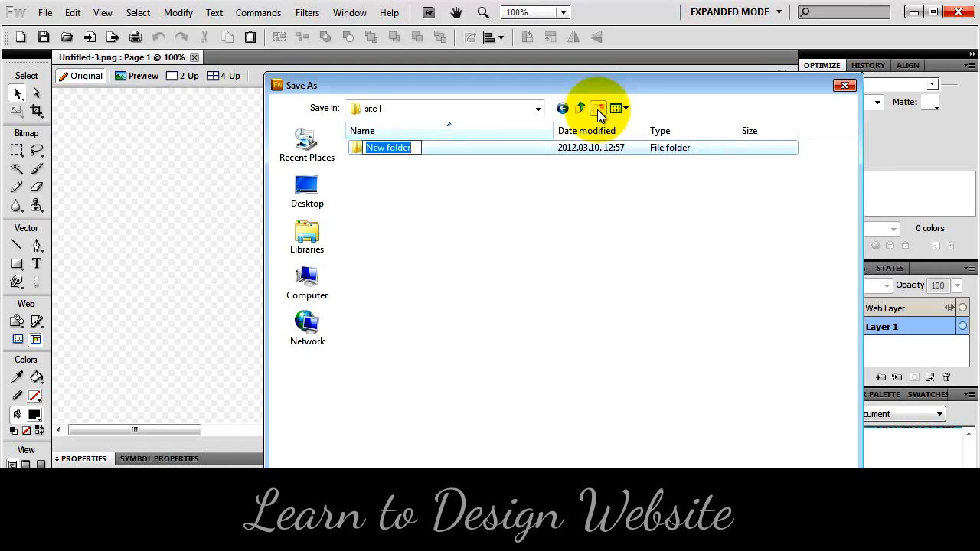
{"action": "type", "text": "firewor"}
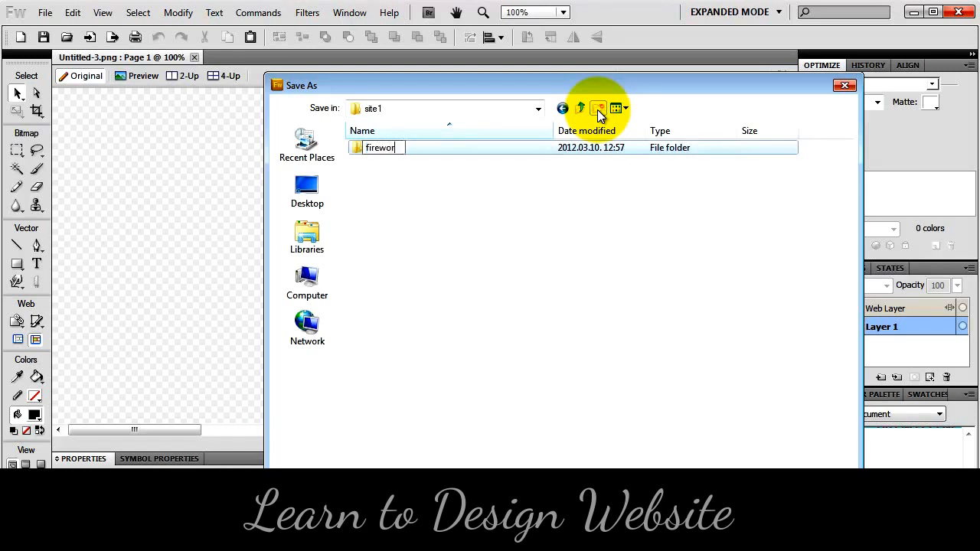
{"action": "type", "text": "ks"}
{"action": "key", "text": "Return"}
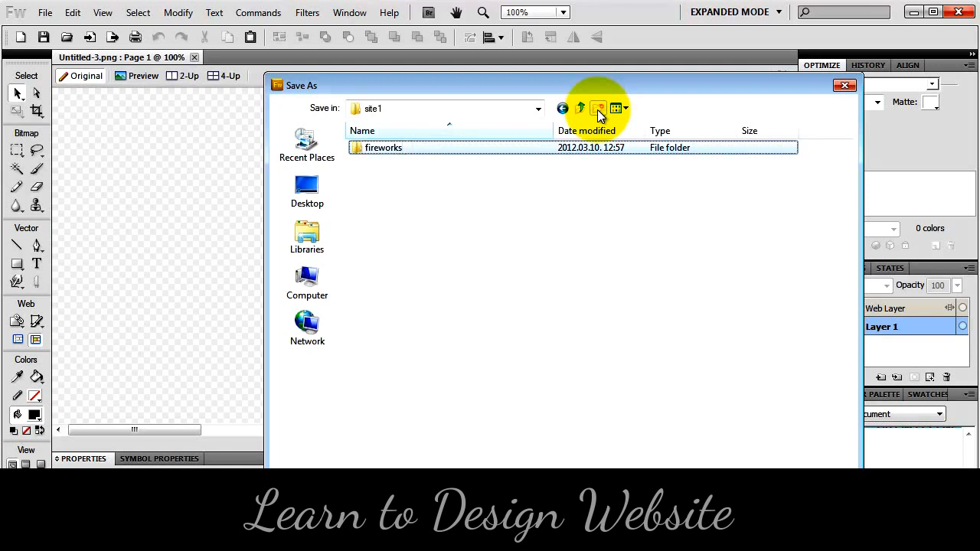
{"action": "key", "text": "Return"}
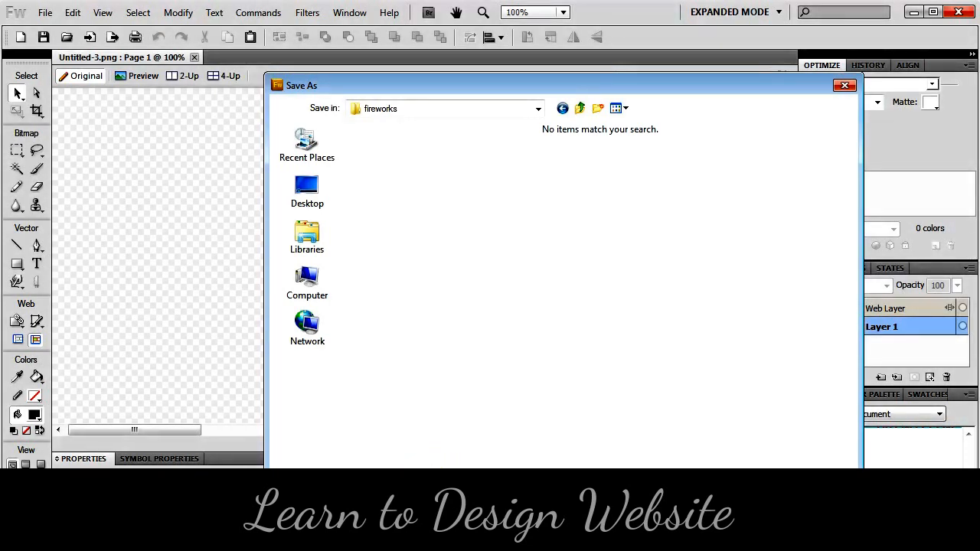
{"action": "left_click", "coordinate": [818, 478]}
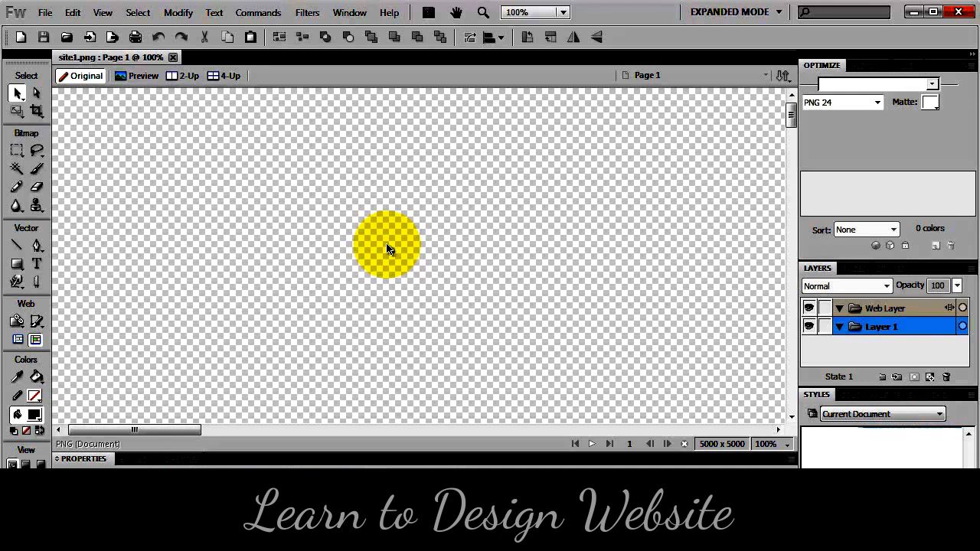
{"action": "left_click_drag", "start_coordinate": [389, 249], "coordinate": [461, 366]}
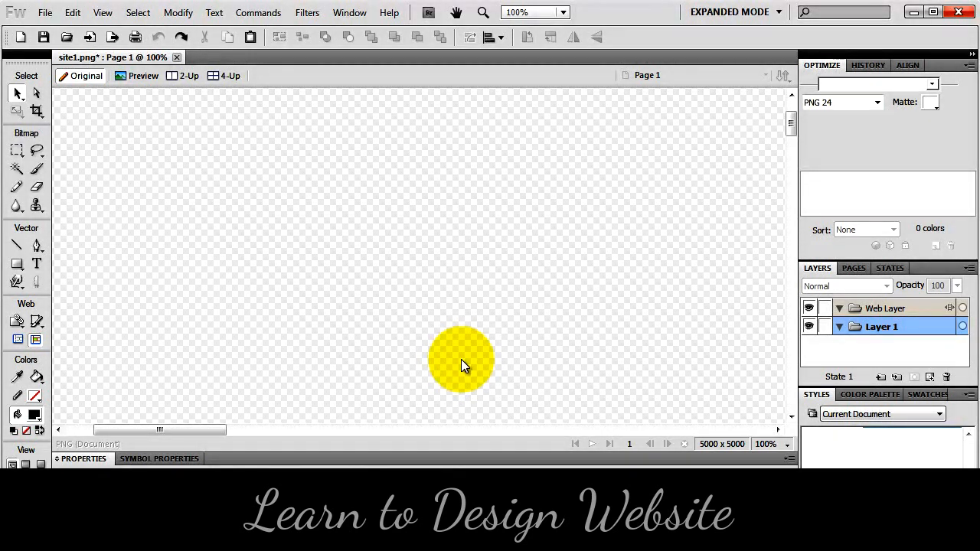
{"action": "key", "text": "ctrl+v"}
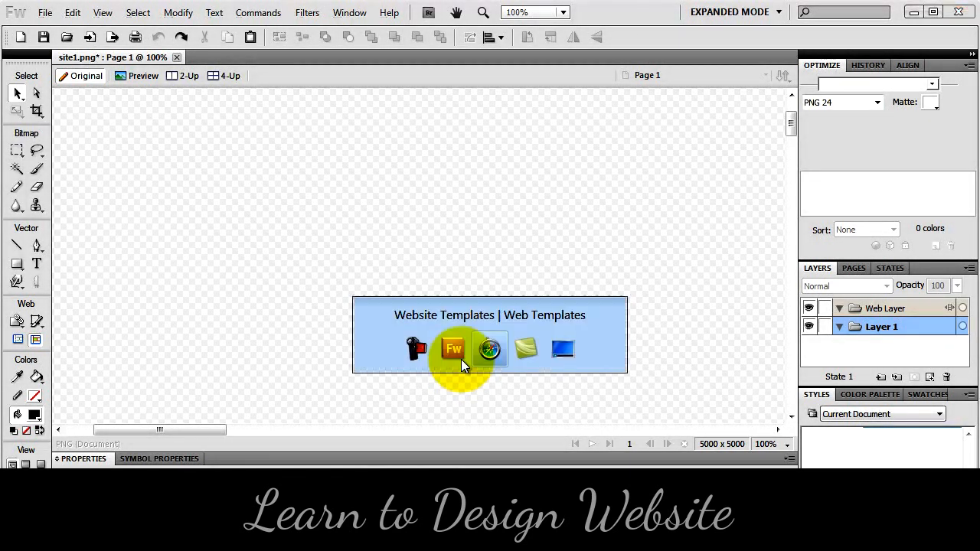
- Switch to the browser showing TemplateMonster and limit the product search to Website Templates
{"action": "key", "text": "alt+Tab"}
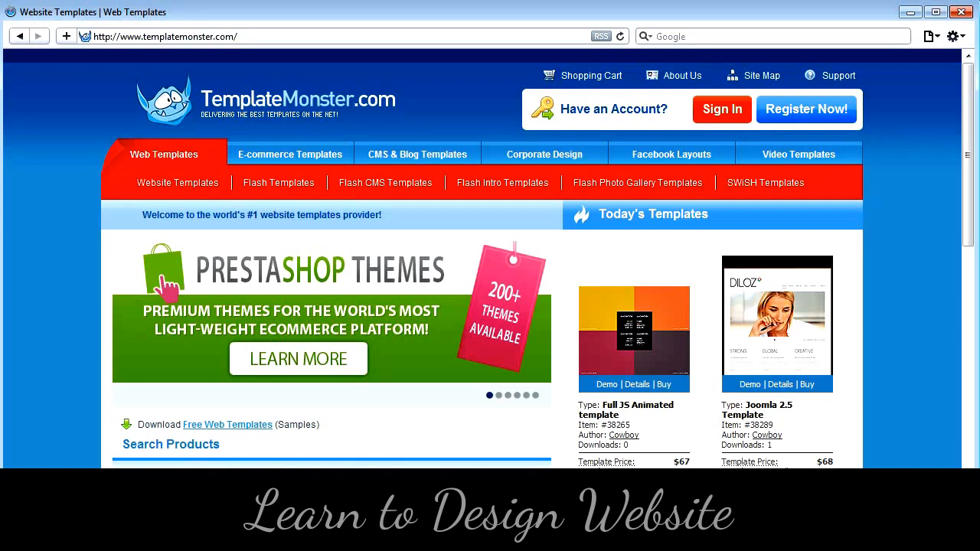
{"action": "scroll", "coordinate": [191, 452], "scroll_direction": "down", "scroll_amount": 5}
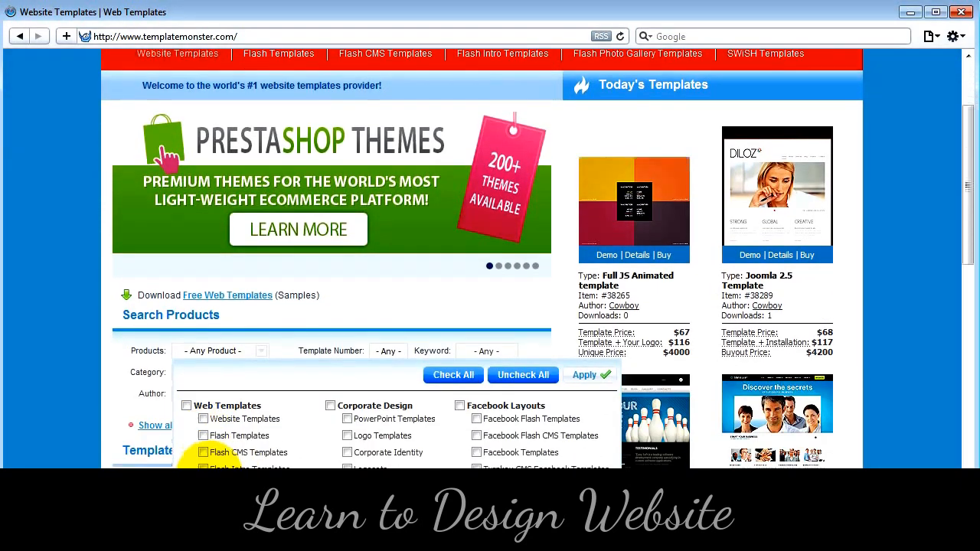
{"action": "left_click", "coordinate": [202, 168]}
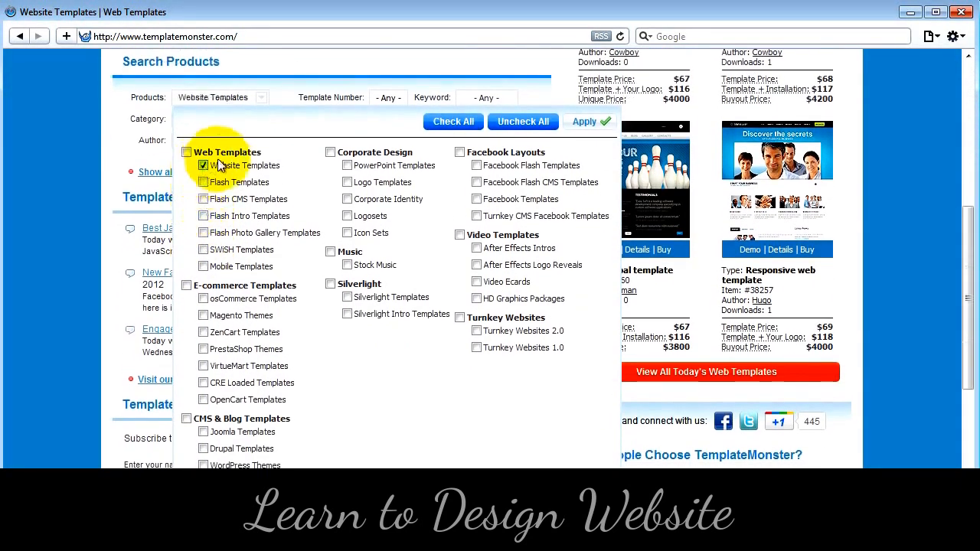
{"action": "left_click", "coordinate": [586, 124]}
{"action": "mouse_move", "coordinate": [595, 132]}
- Restrict the search to the Design category and run it
{"action": "left_click", "coordinate": [216, 119]}
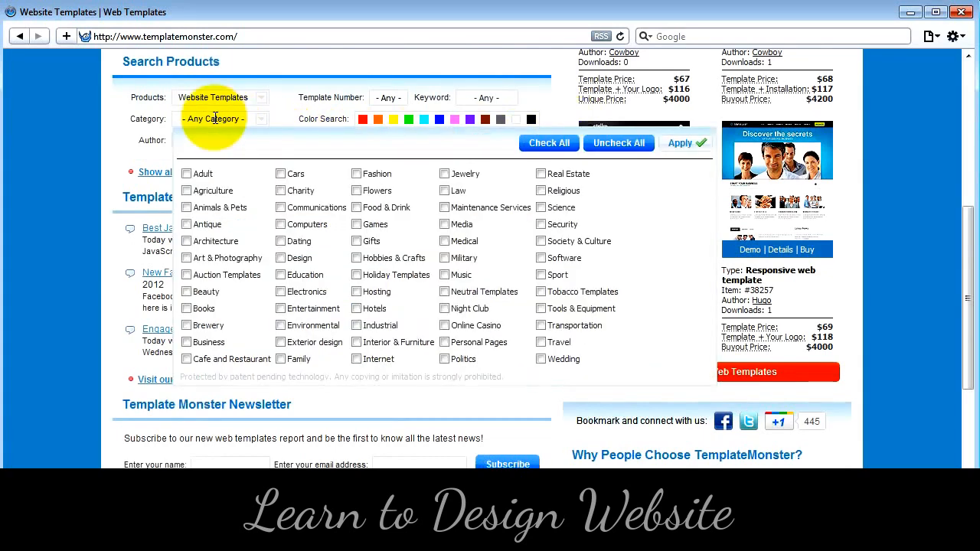
{"action": "left_click", "coordinate": [282, 259]}
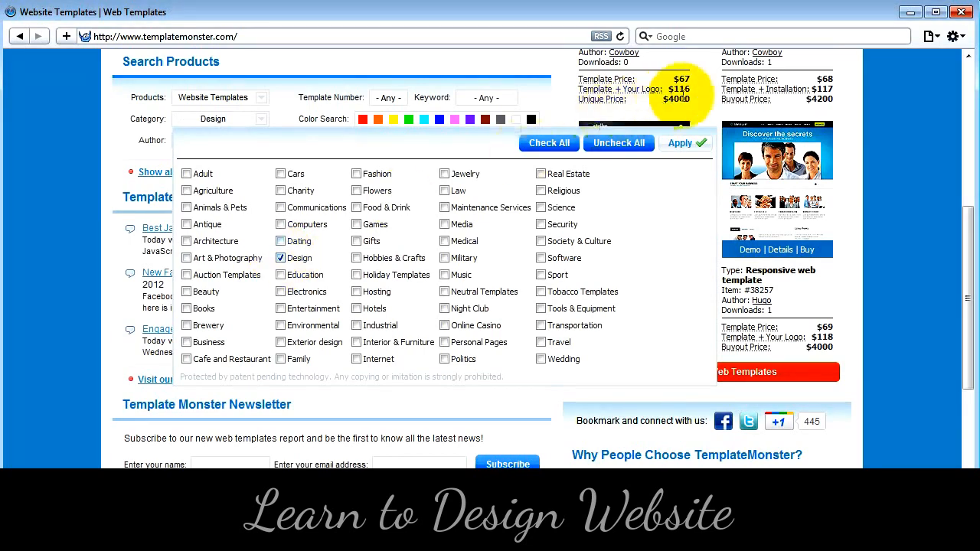
{"action": "left_click", "coordinate": [681, 143]}
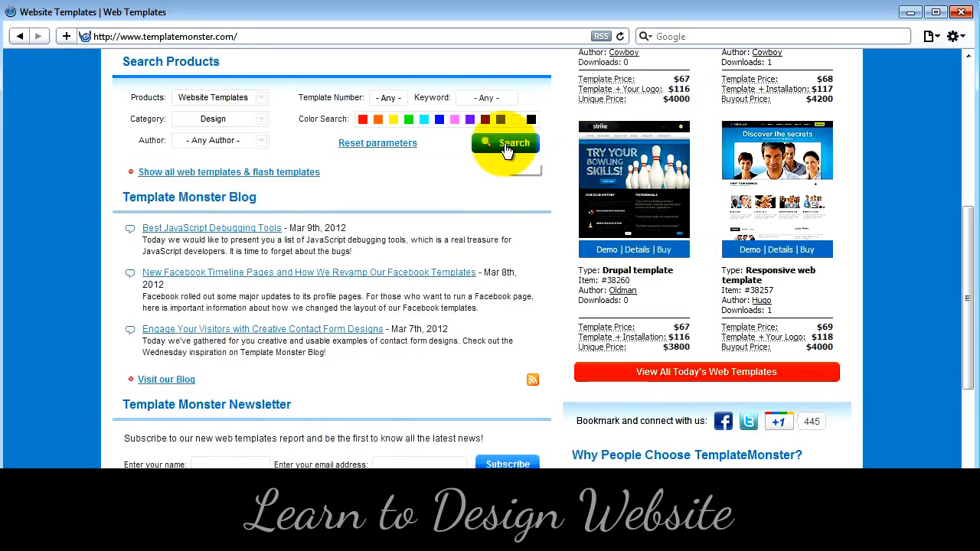
{"action": "left_click", "coordinate": [509, 150]}
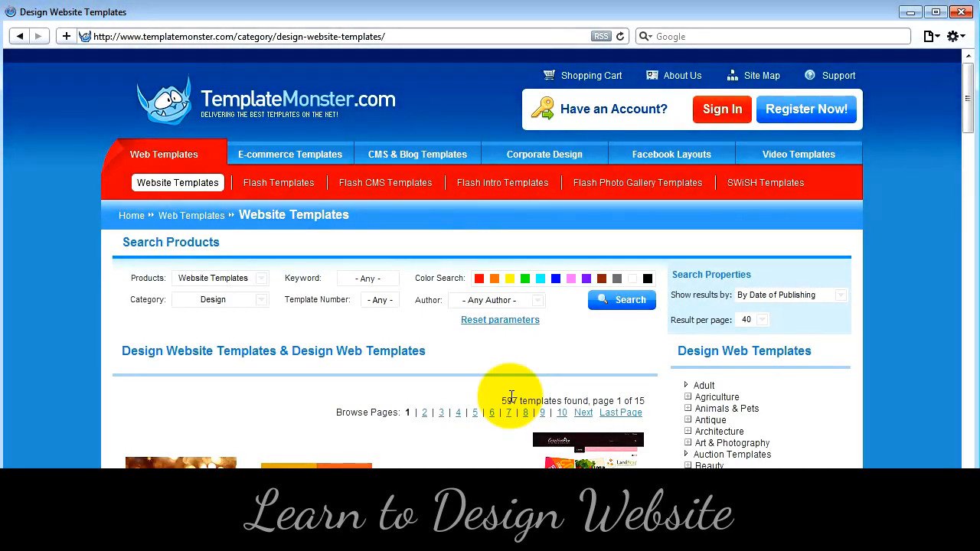
- Browse the first two pages of design templates and open the page of website template #36209
{"action": "scroll", "coordinate": [510, 394], "scroll_direction": "down", "scroll_amount": 12}
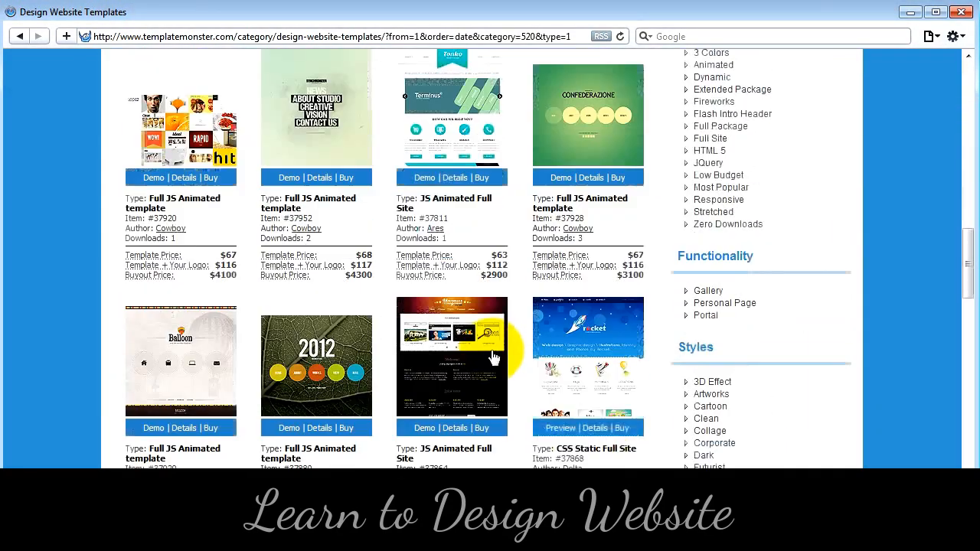
{"action": "scroll", "coordinate": [494, 358], "scroll_direction": "down", "scroll_amount": 12}
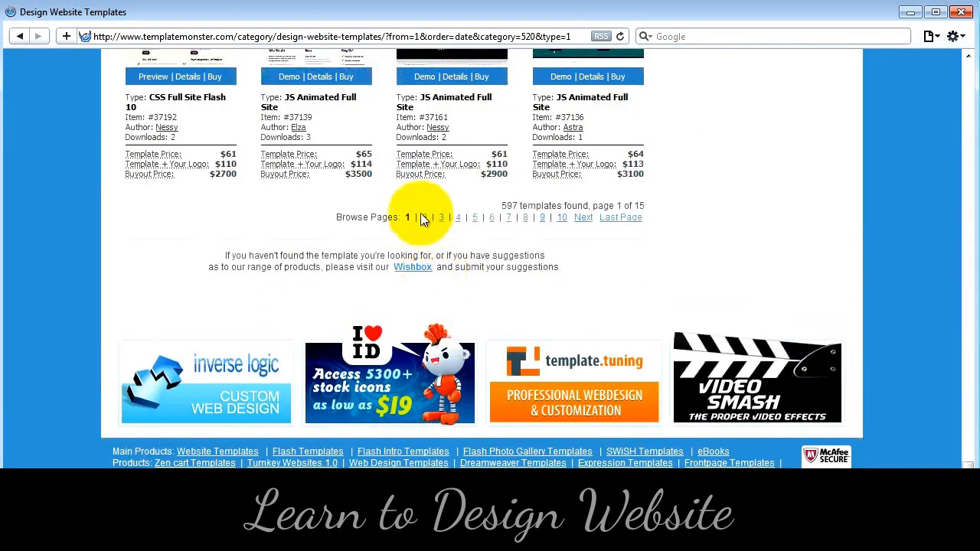
{"action": "left_click", "coordinate": [424, 221]}
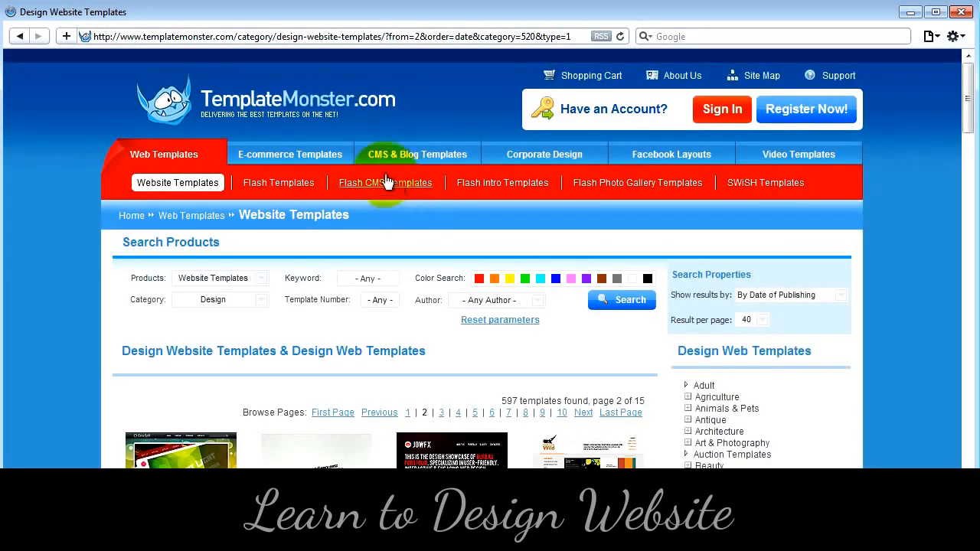
{"action": "scroll", "coordinate": [526, 292], "scroll_direction": "down", "scroll_amount": 10}
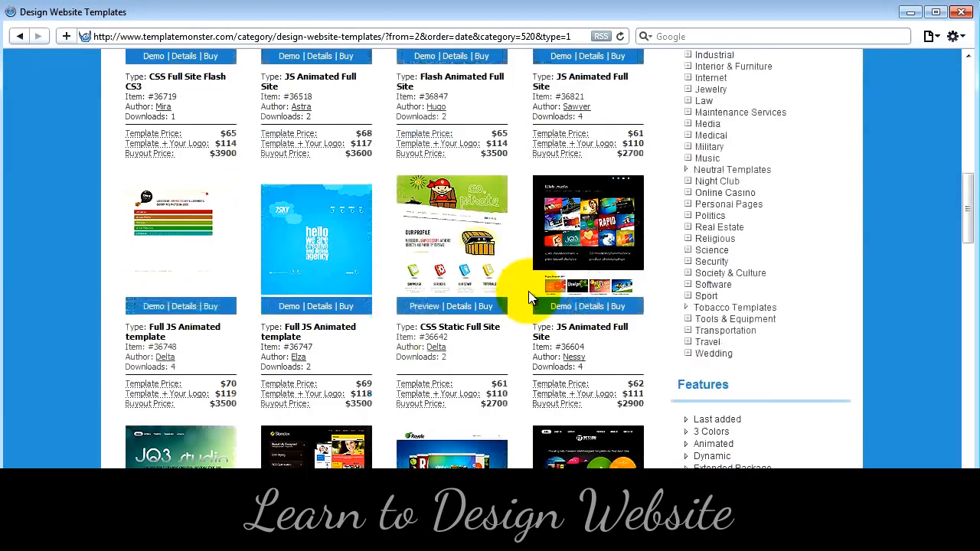
{"action": "scroll", "coordinate": [527, 292], "scroll_direction": "down", "scroll_amount": 4}
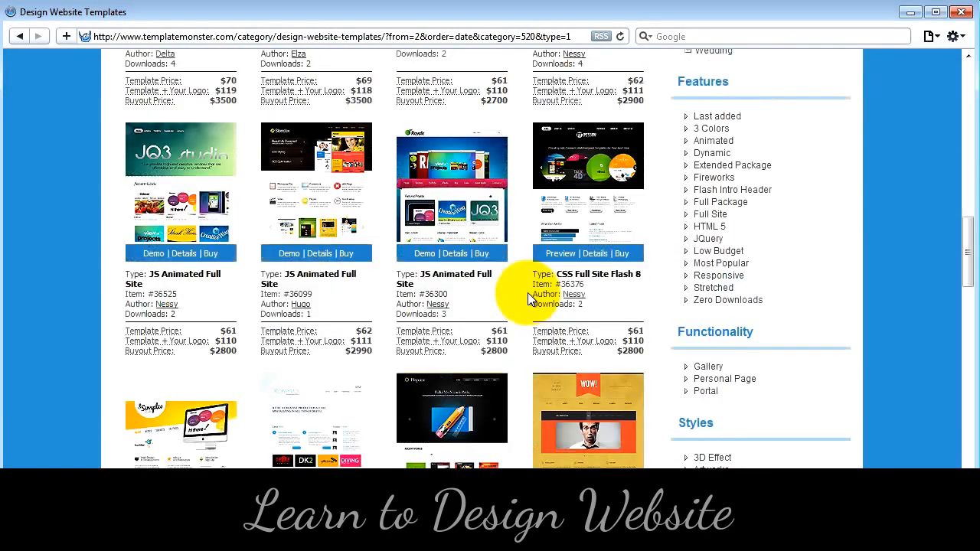
{"action": "scroll", "coordinate": [527, 293], "scroll_direction": "down", "scroll_amount": 4}
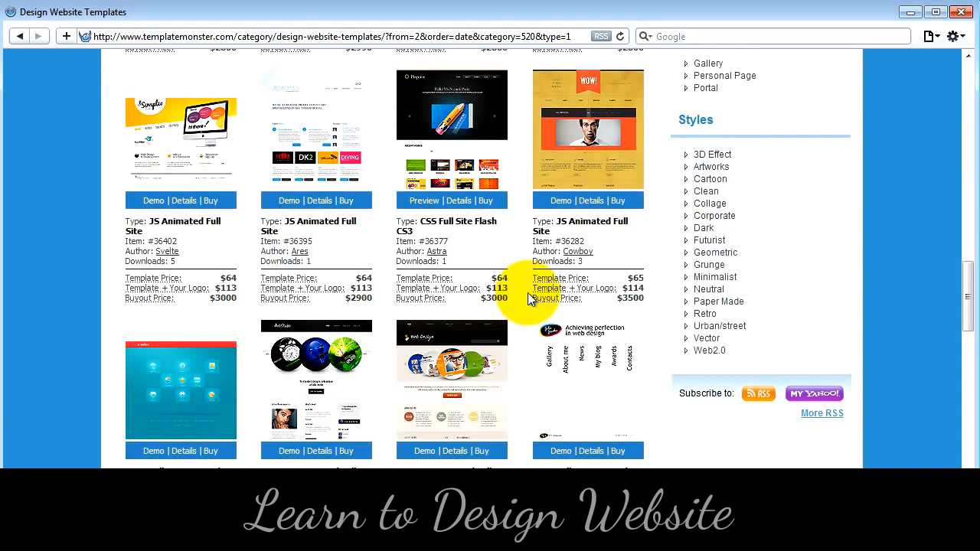
{"action": "scroll", "coordinate": [527, 299], "scroll_direction": "down", "scroll_amount": 2}
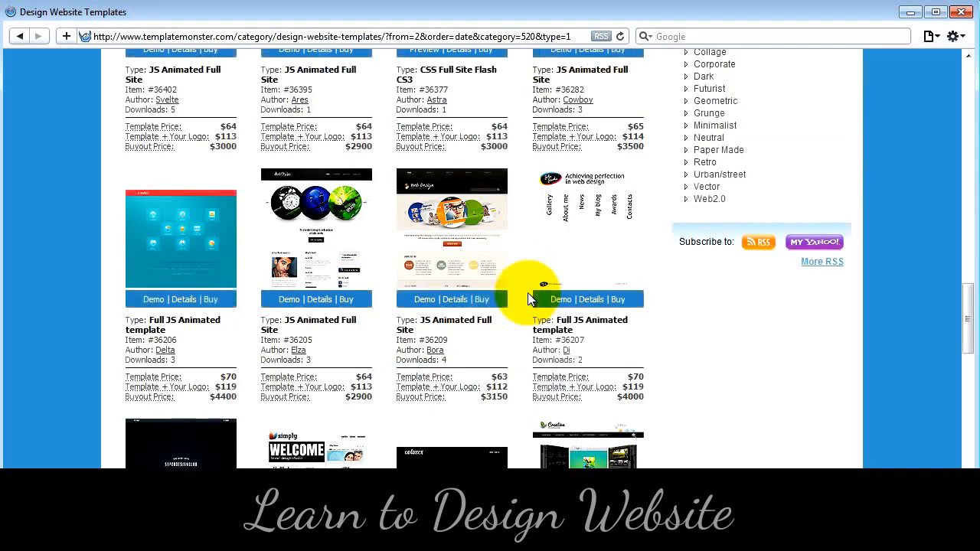
{"action": "mouse_move", "coordinate": [451, 206]}
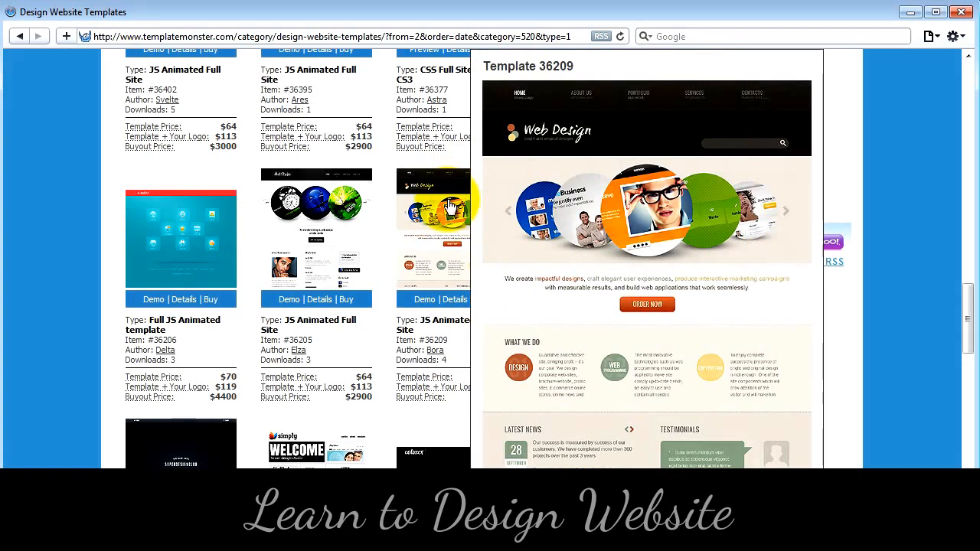
{"action": "left_click", "coordinate": [450, 205]}
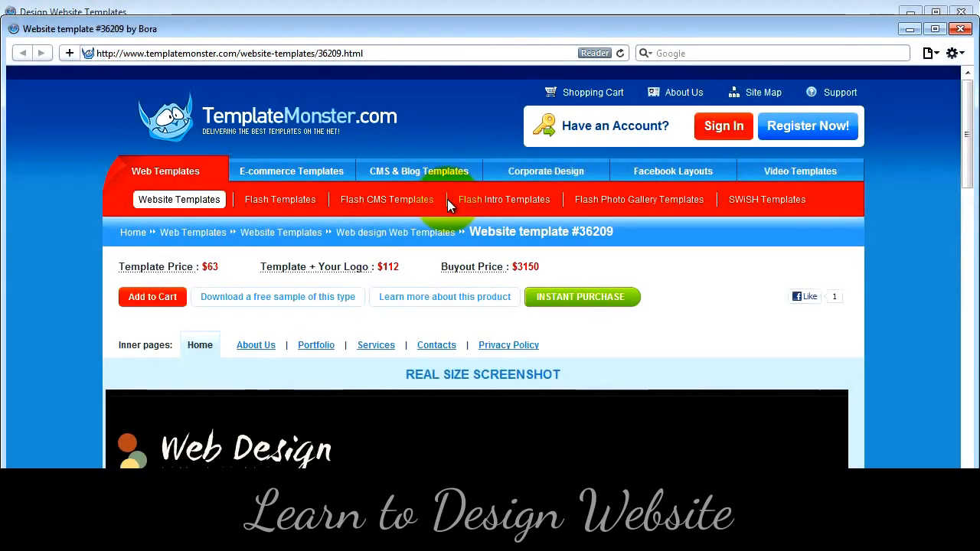
- Copy the template's real size screenshot image and paste it into the site1.png document in Fireworks
{"action": "scroll", "coordinate": [449, 203], "scroll_direction": "down", "scroll_amount": 5}
{"action": "scroll", "coordinate": [451, 211], "scroll_direction": "up", "scroll_amount": 1}
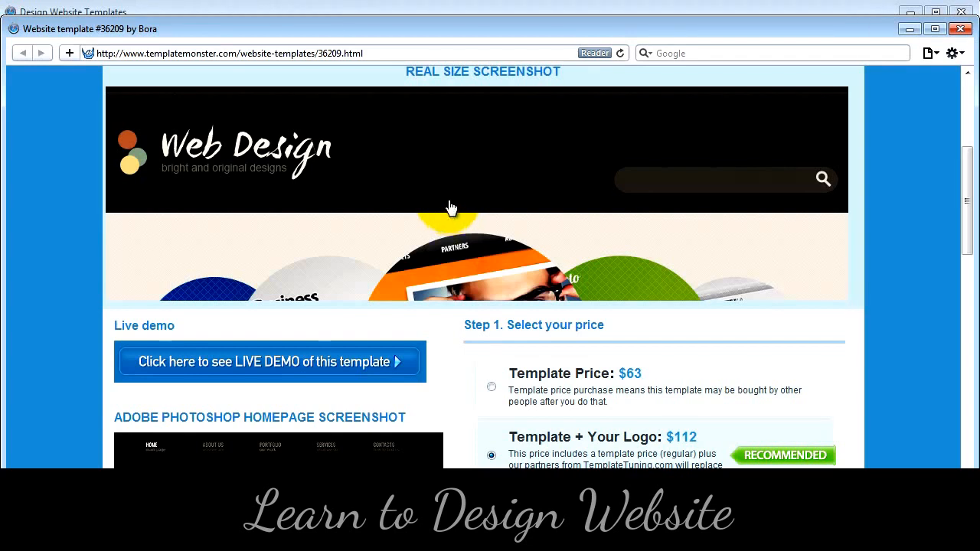
{"action": "right_click", "coordinate": [420, 178]}
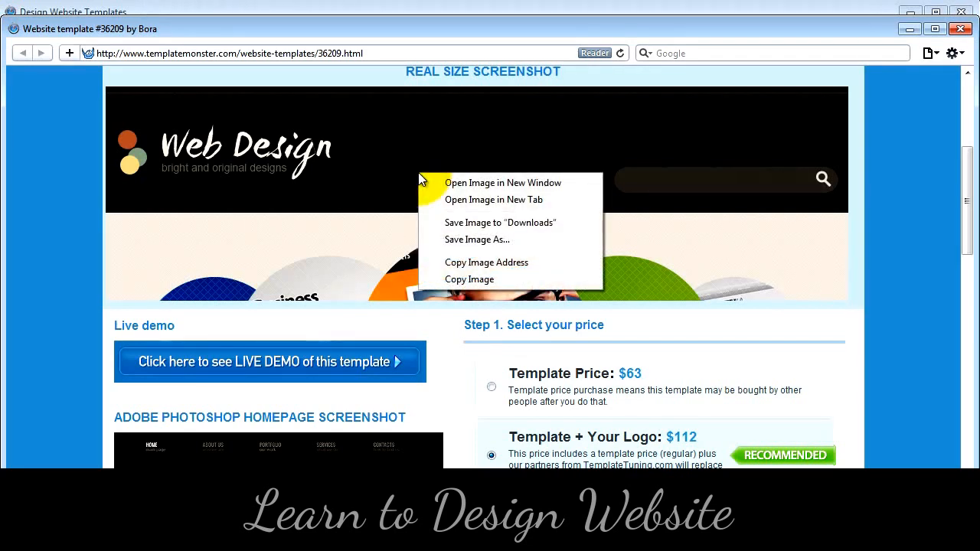
{"action": "left_click", "coordinate": [456, 280]}
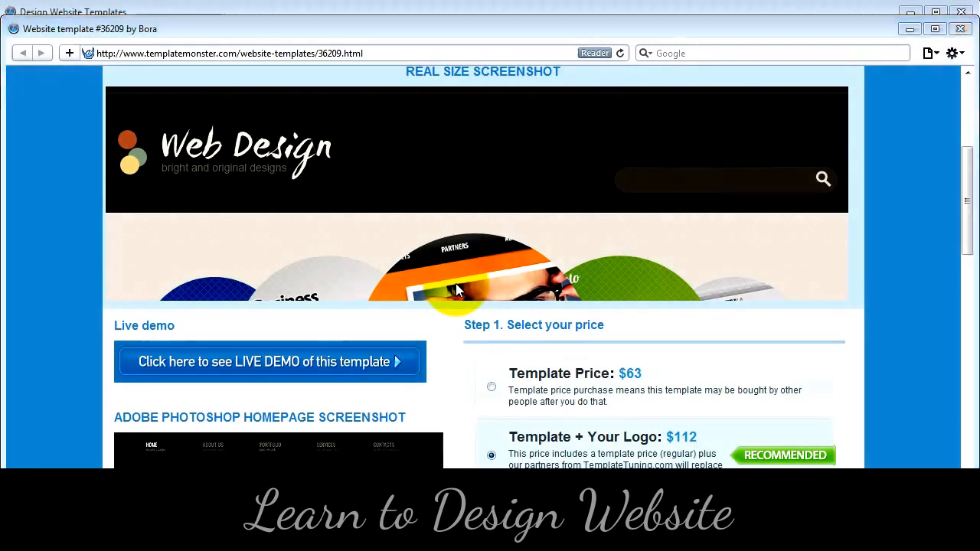
{"action": "key", "text": "alt+Tab"}
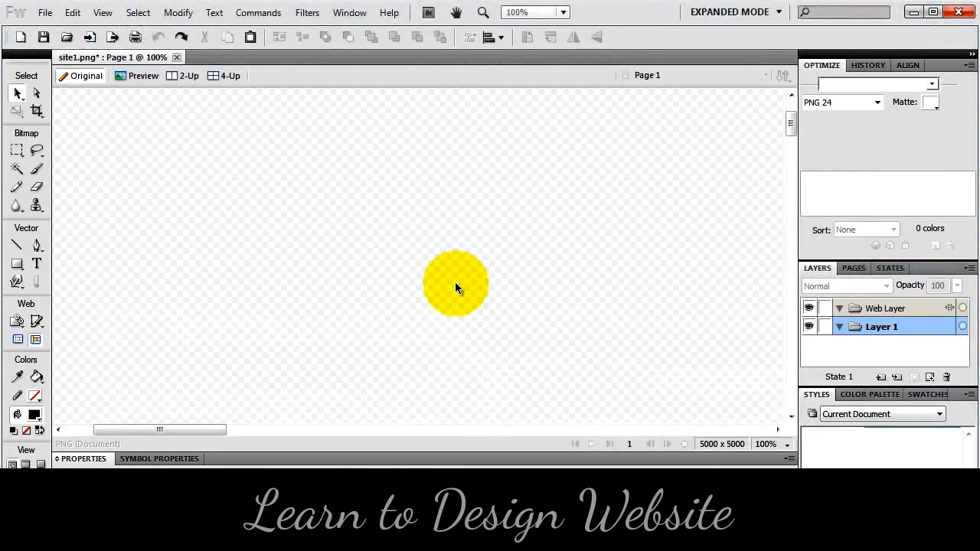
{"action": "key", "text": "ctrl+v"}
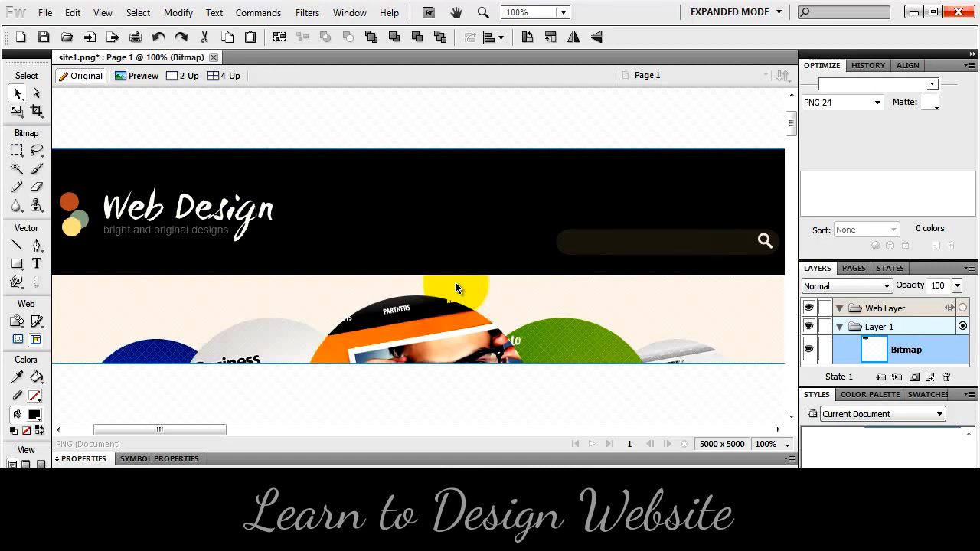
- Examine the pasted template screenshot at different magnifications, including 150%, and return to 100%
{"action": "left_click", "coordinate": [784, 445]}
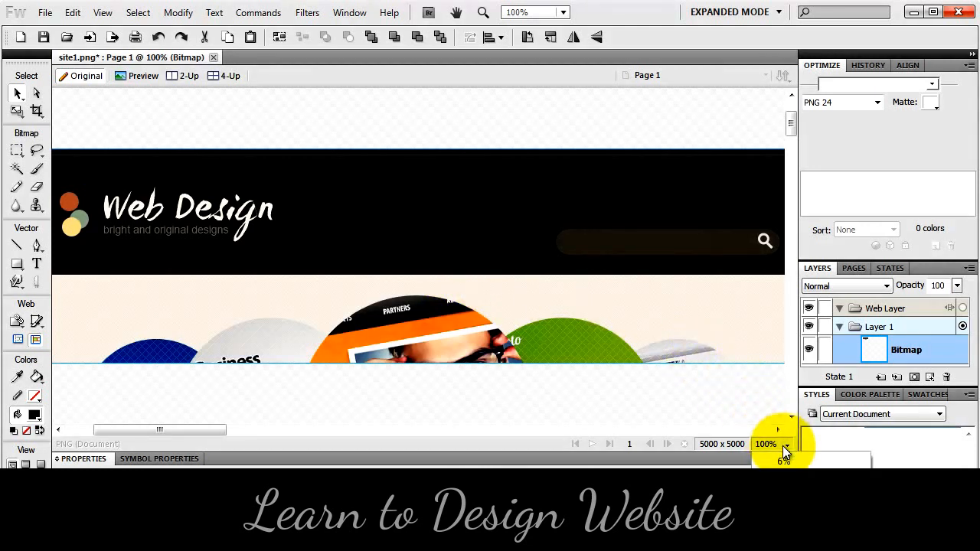
{"action": "left_click", "coordinate": [733, 409]}
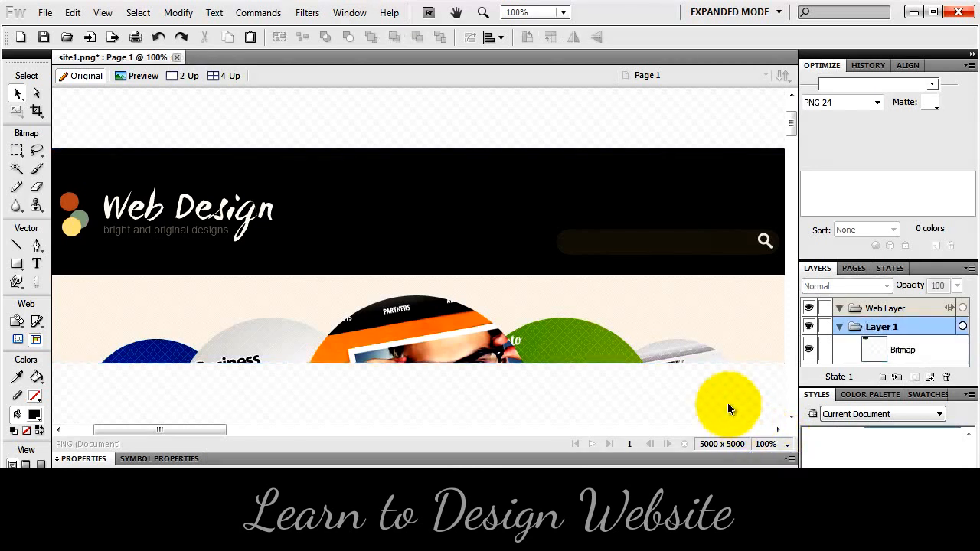
{"action": "key", "text": "ctrl+equal"}
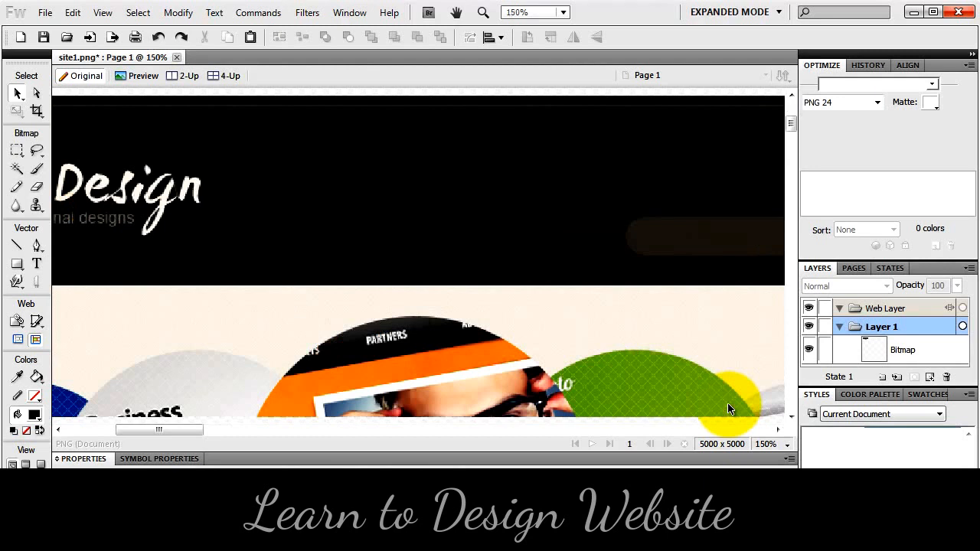
{"action": "key", "text": "ctrl+minus"}
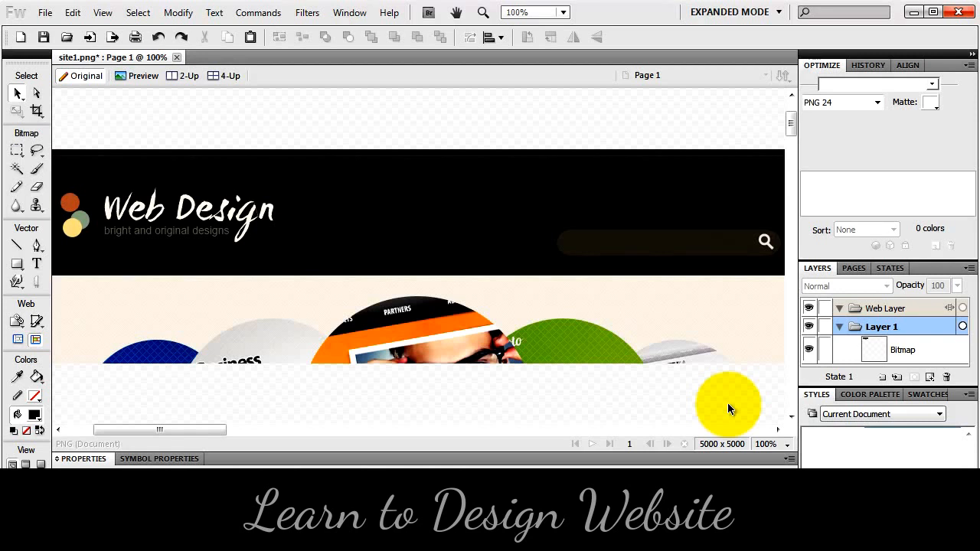
{"action": "scroll", "coordinate": [727, 402], "scroll_direction": "right", "scroll_amount": 2}
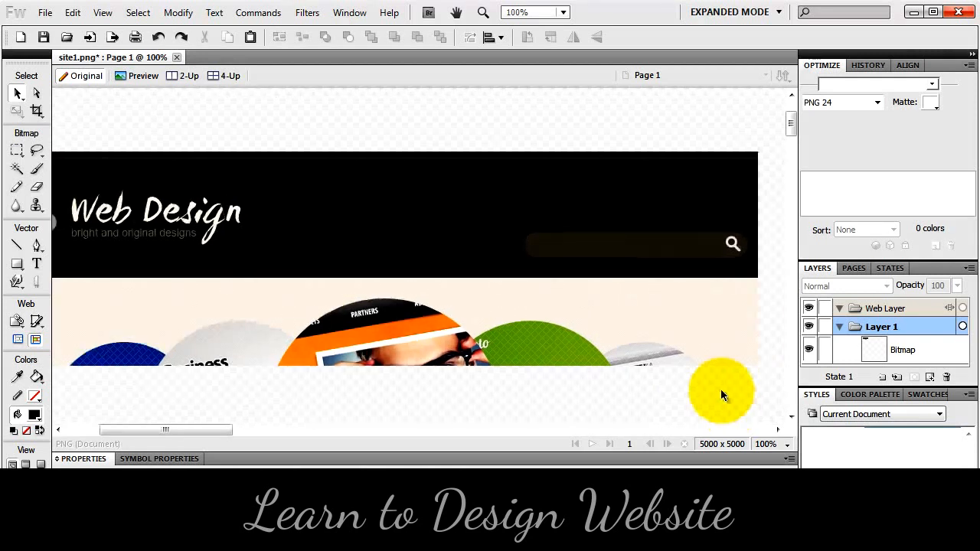
{"action": "key", "text": "ctrl+minus"}
{"action": "key", "text": "ctrl+minus"}
{"action": "key", "text": "ctrl+equal"}
{"action": "key", "text": "ctrl+equal"}
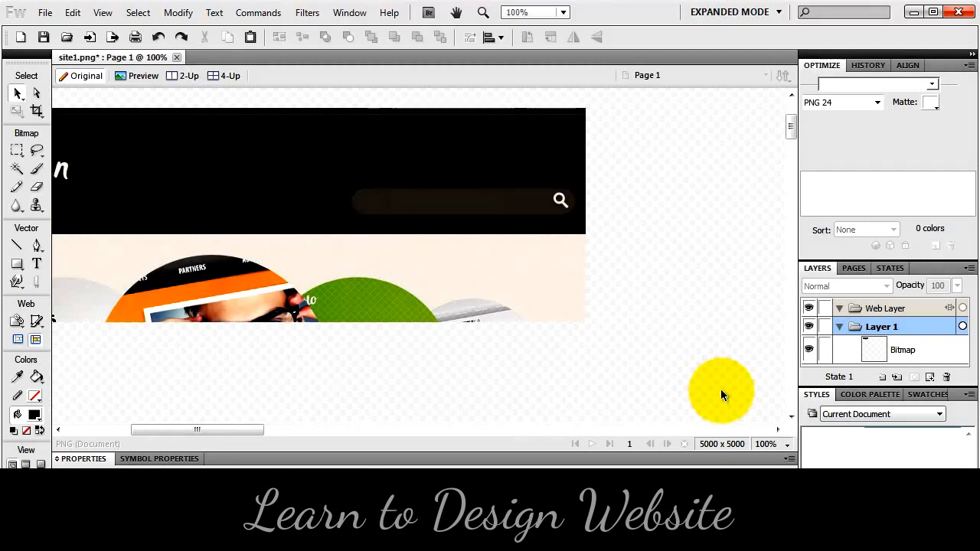
- Move the pasted template bitmap about 100 px to the right on the canvas
{"action": "left_click", "coordinate": [278, 163]}
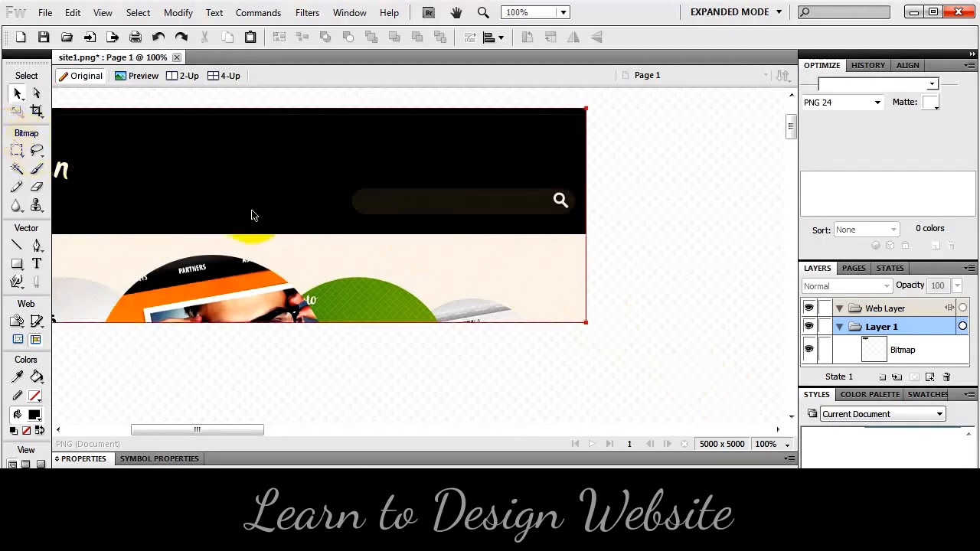
{"action": "left_click_drag", "start_coordinate": [249, 214], "coordinate": [352, 220]}
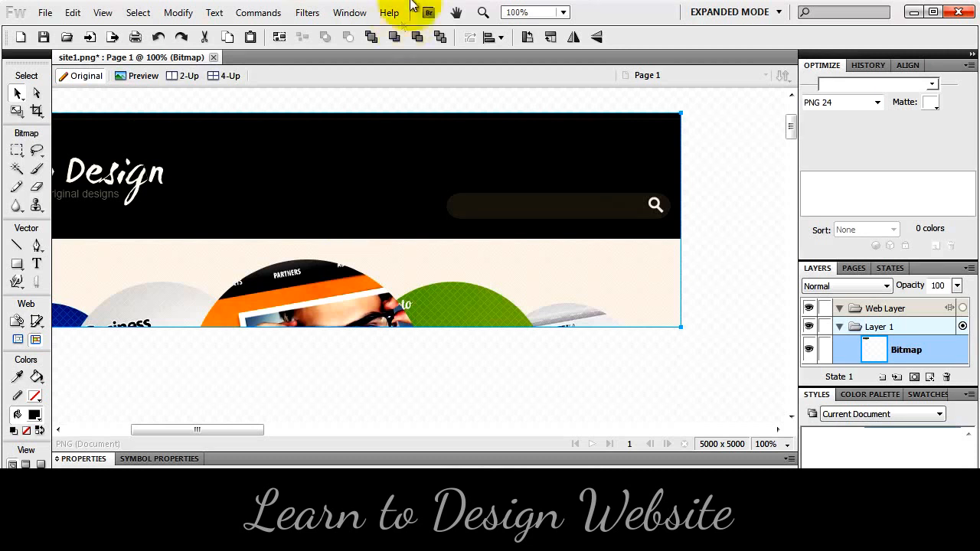
- Use the Zoom tool to frame the whole template bitmap in the view
{"action": "left_click", "coordinate": [483, 13]}
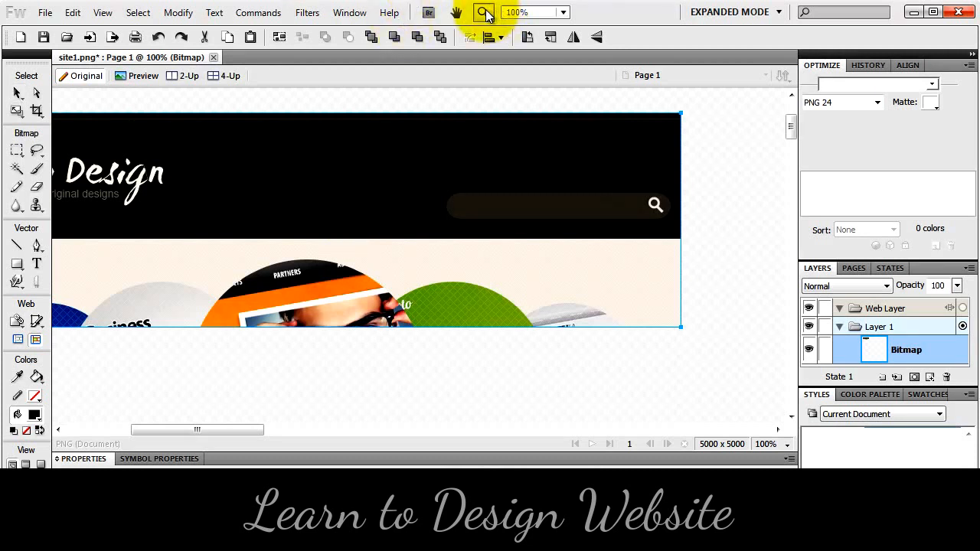
{"action": "left_click_drag", "start_coordinate": [73, 239], "coordinate": [719, 367]}
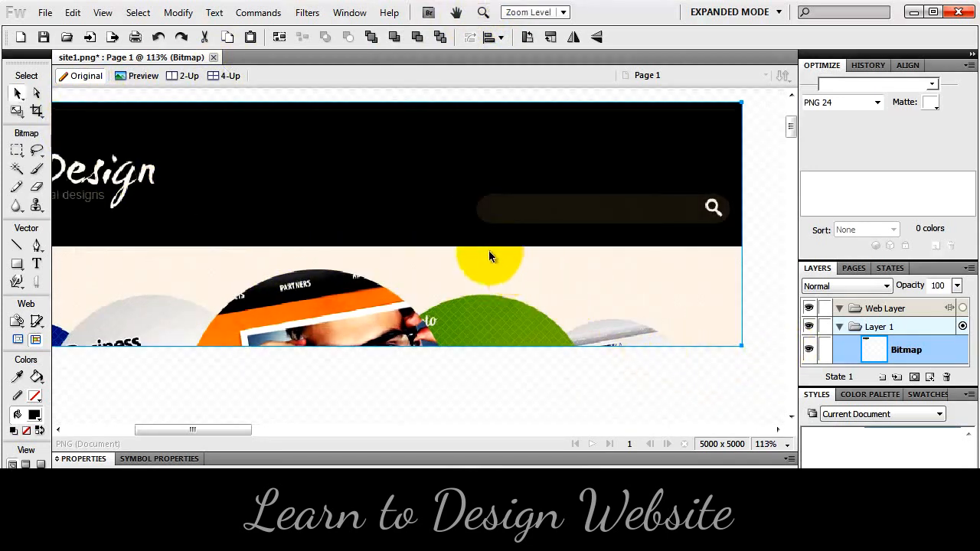
{"action": "key", "text": "ctrl+minus"}
{"action": "key", "text": "ctrl+minus"}
{"action": "key", "text": "z"}
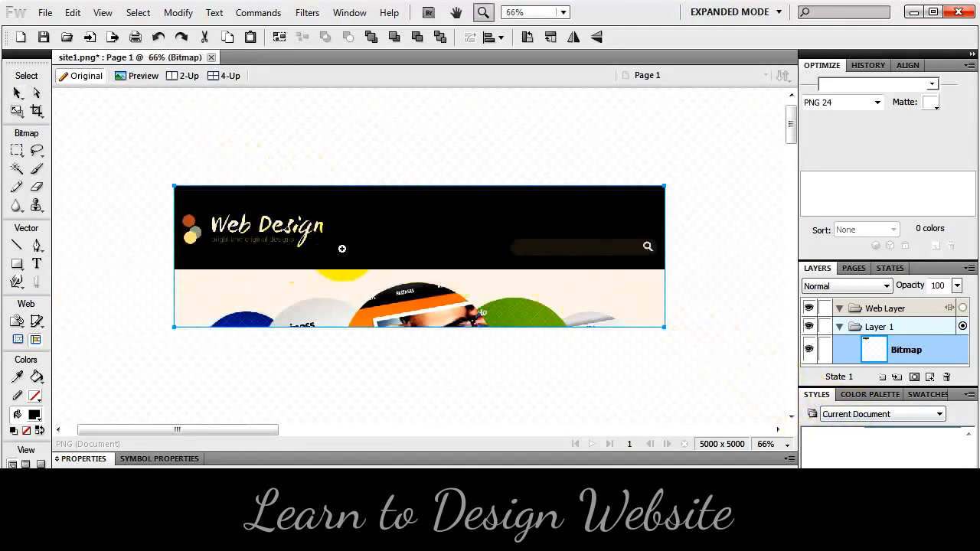
{"action": "left_click", "coordinate": [17, 93]}
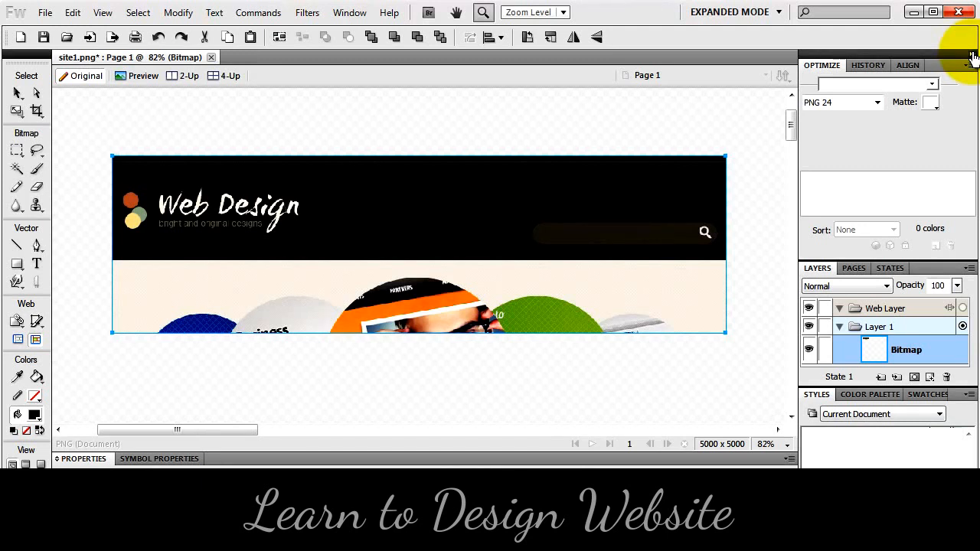
- Collapse the panel dock to icons and expand it again, and hide and restore all panels
{"action": "left_click", "coordinate": [972, 57]}
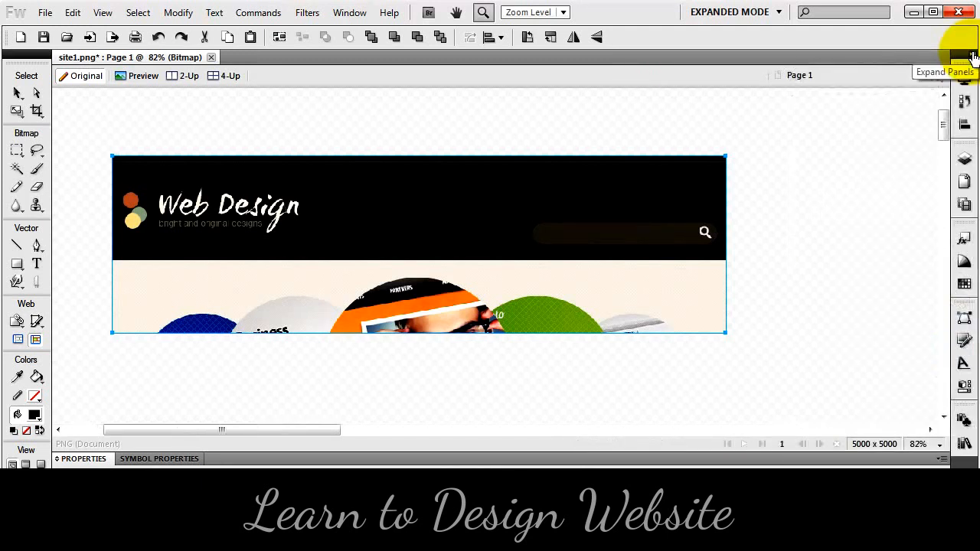
{"action": "left_click", "coordinate": [972, 58]}
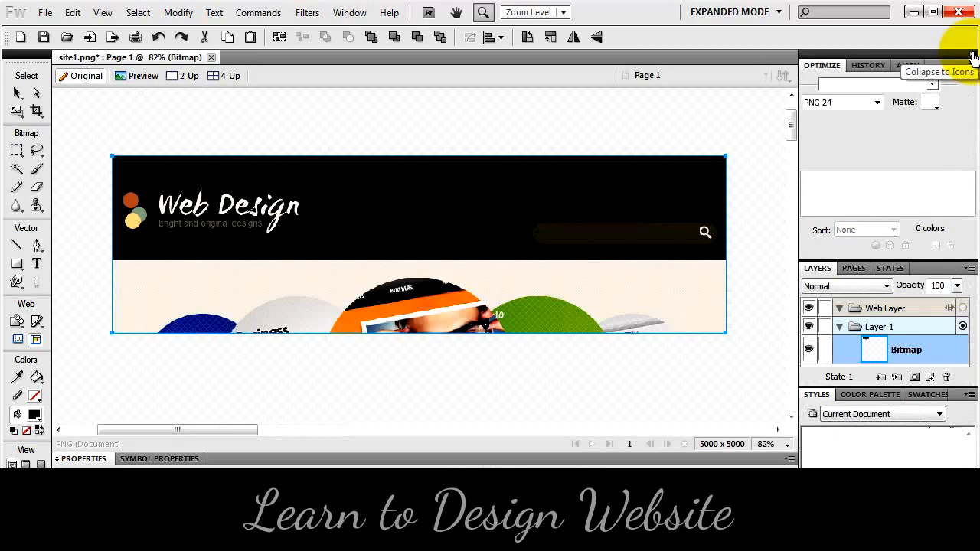
{"action": "key", "text": "F4"}
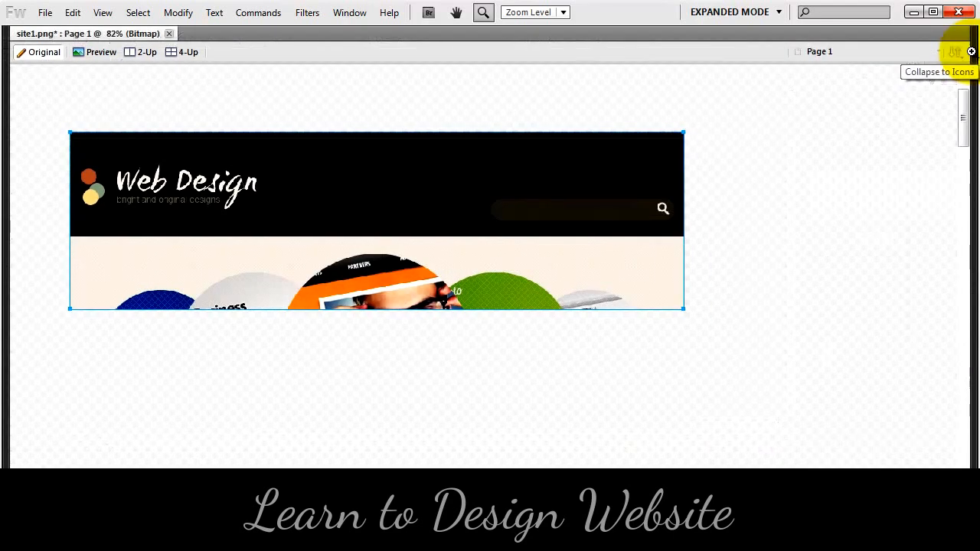
{"action": "mouse_move", "coordinate": [973, 57]}
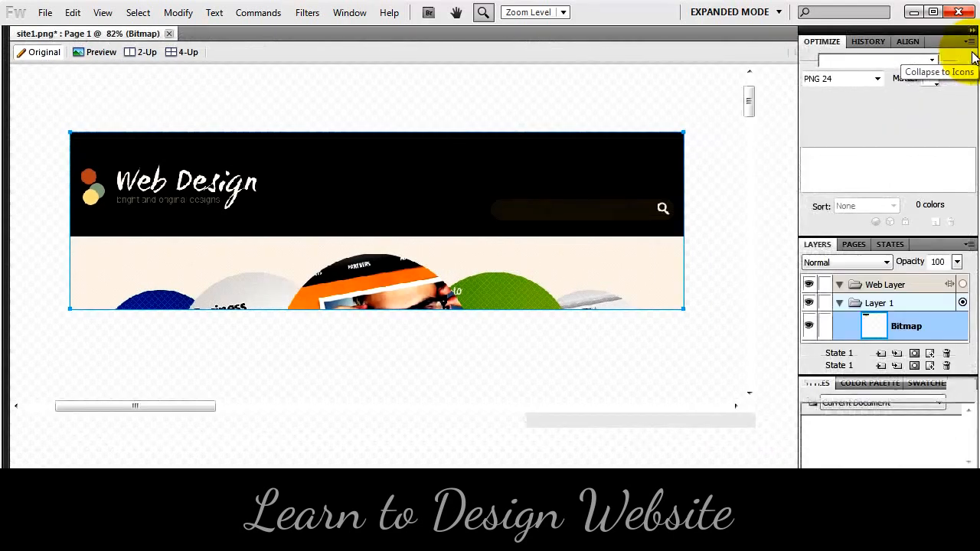
{"action": "key", "text": "F4"}
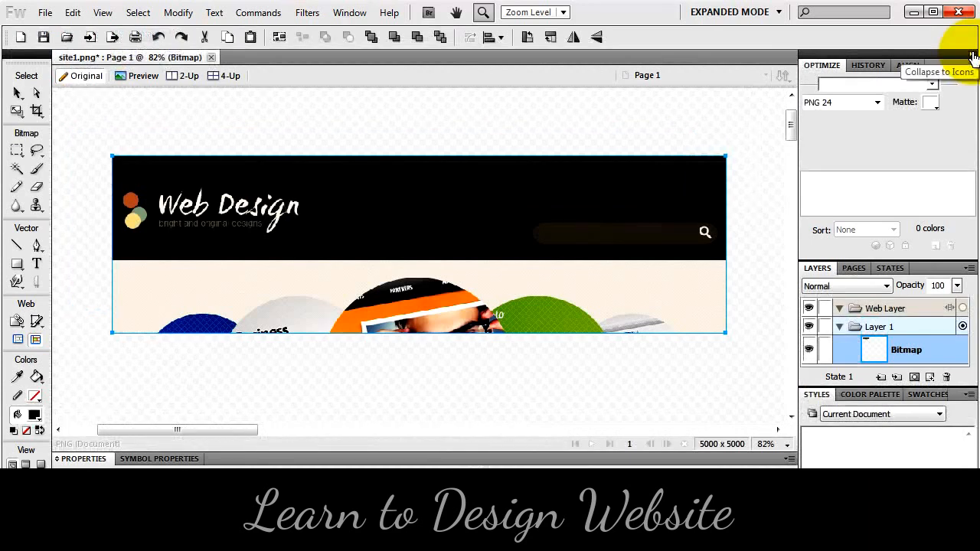
{"action": "key", "text": "F4"}
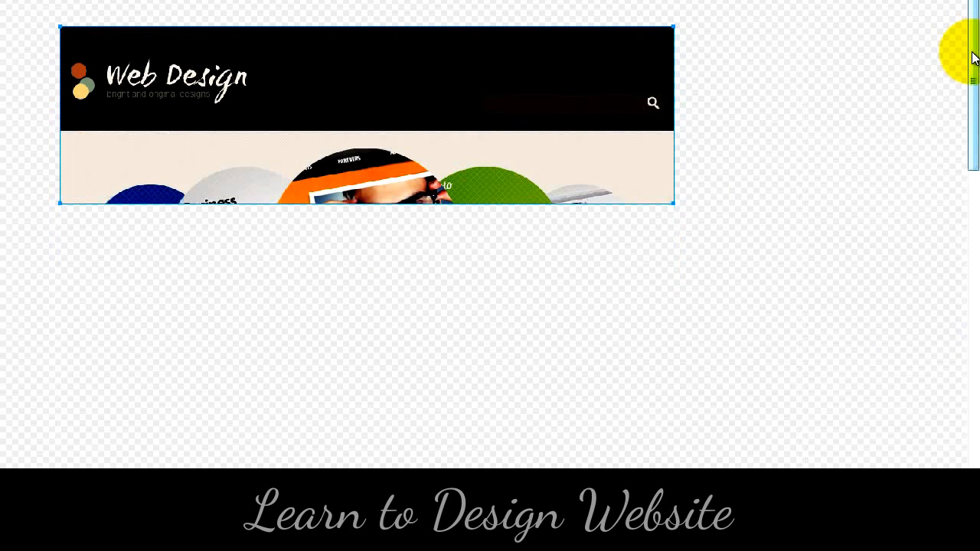
{"action": "key", "text": "F4"}
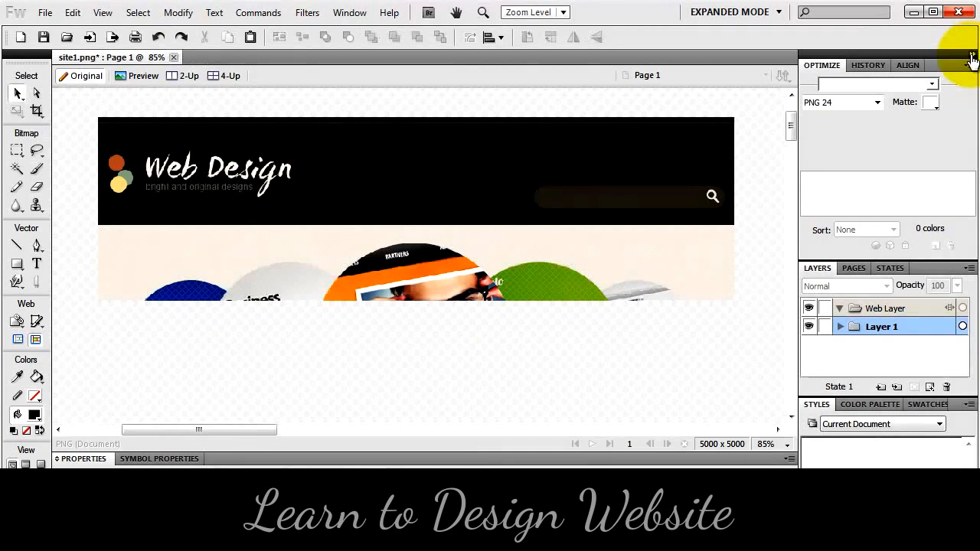
- Marquee-select the strip with the circles below the black header of the template bitmap, extending past its sides
{"action": "left_click", "coordinate": [546, 212]}
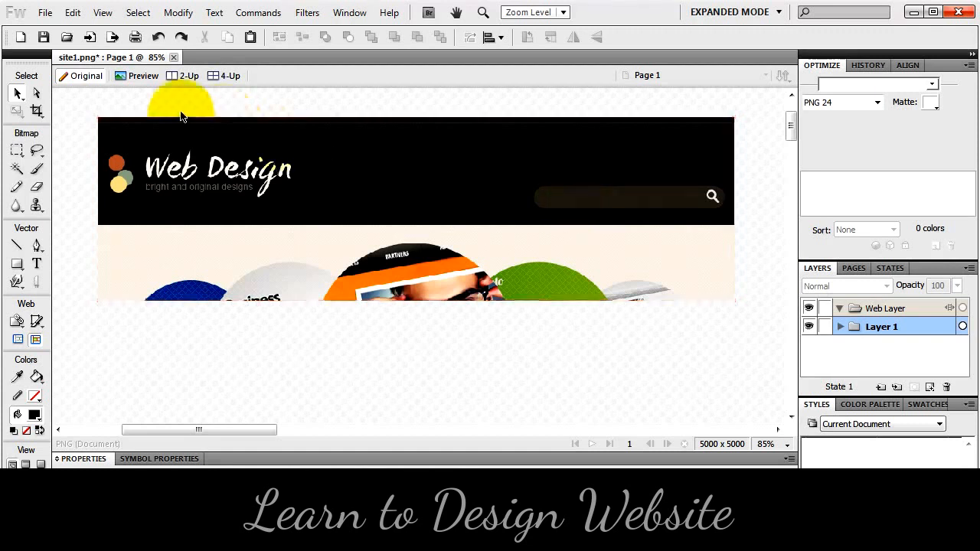
{"action": "left_click", "coordinate": [261, 195]}
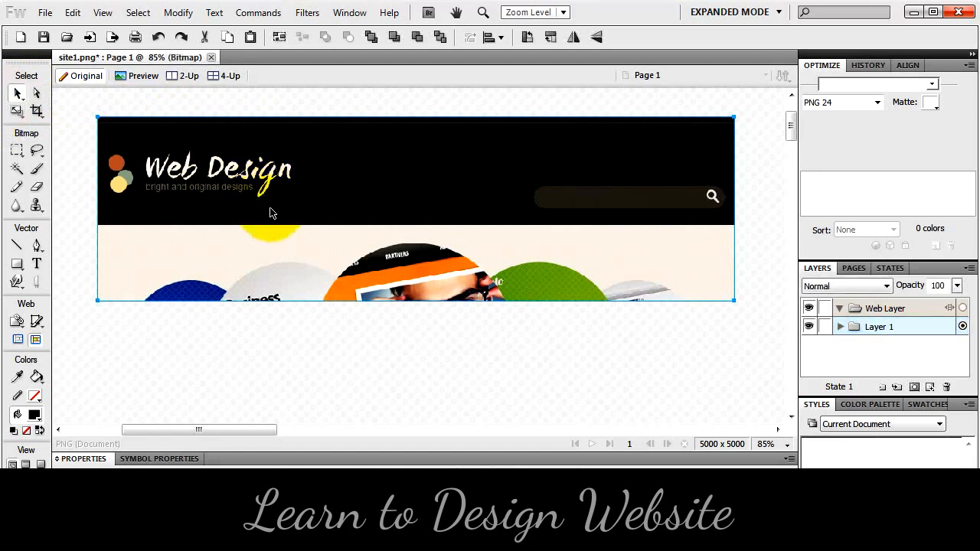
{"action": "left_click_drag", "start_coordinate": [17, 150], "coordinate": [69, 161]}
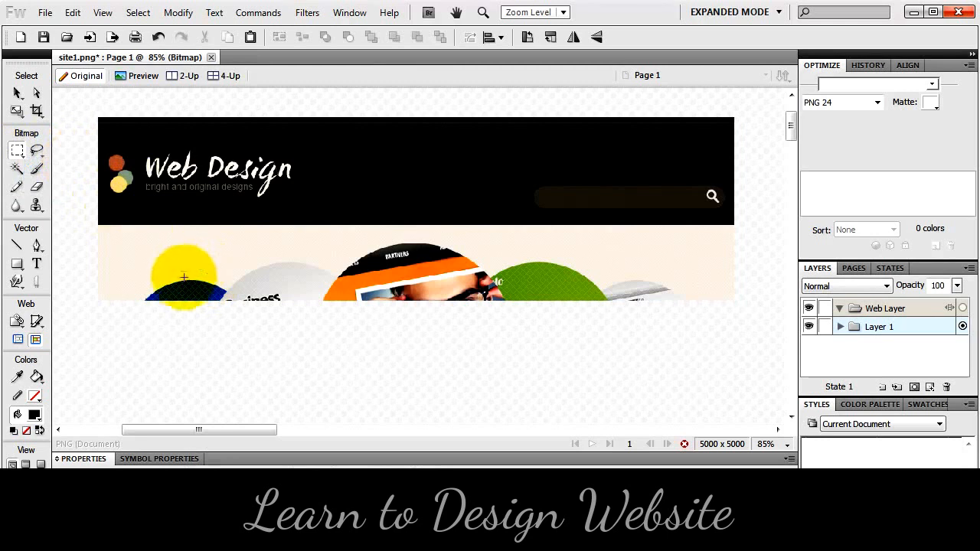
{"action": "left_click_drag", "start_coordinate": [80, 362], "coordinate": [771, 227]}
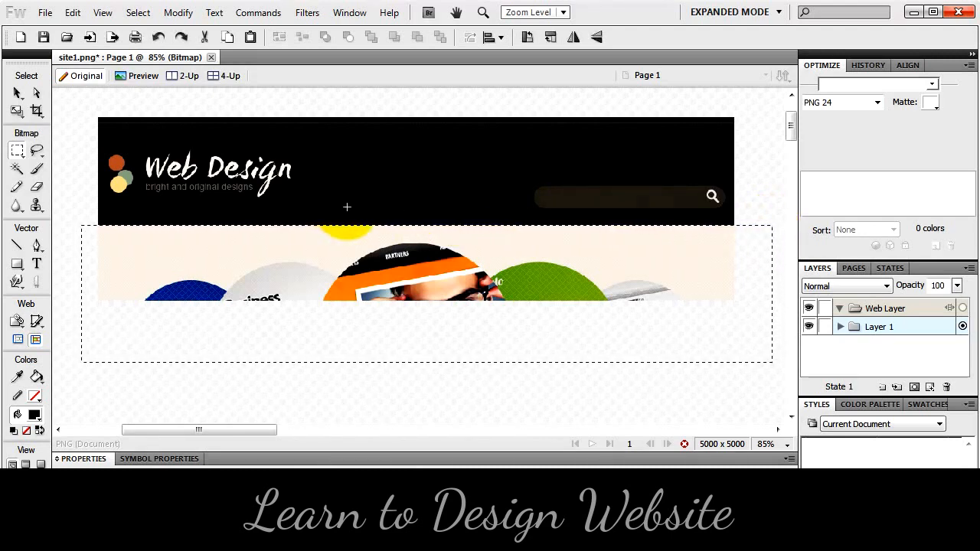
- Nudge the marquee selection up and down and realign its upper edge with the lower edge of the black header
{"action": "key", "text": "ctrl+equal"}
{"action": "key", "text": "ctrl+equal"}
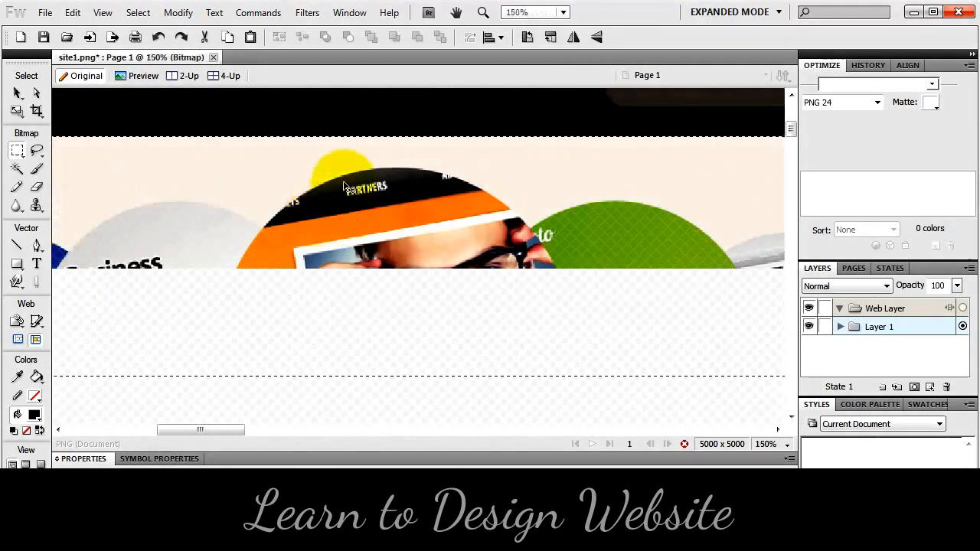
{"action": "key", "text": "ctrl+equal"}
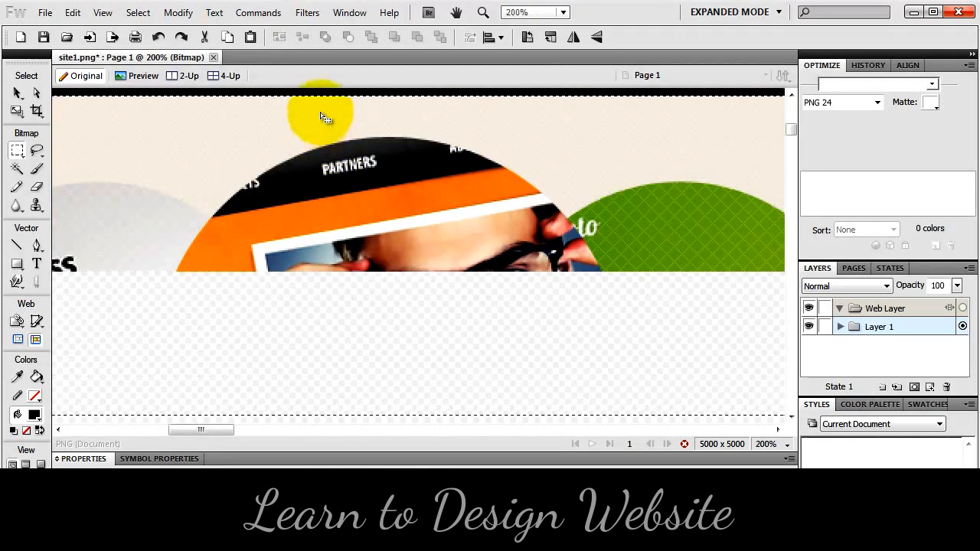
{"action": "key", "text": "ctrl+minus"}
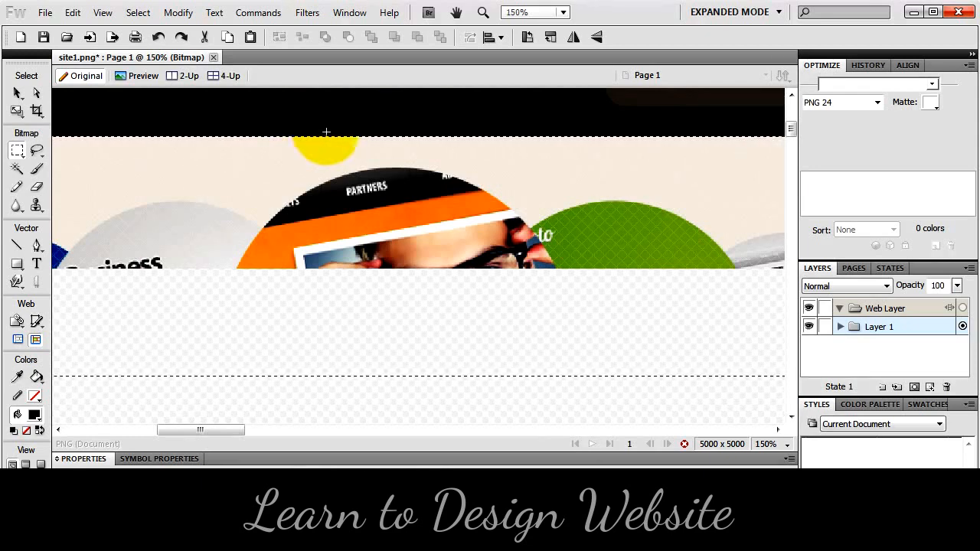
{"action": "key", "text": "Down"}
{"action": "key", "text": "Down"}
{"action": "key", "text": "shift+Down"}
{"action": "key", "text": "shift+Up"}
{"action": "key", "text": "Up"}
{"action": "key", "text": "Up"}
{"action": "key", "text": "Up"}
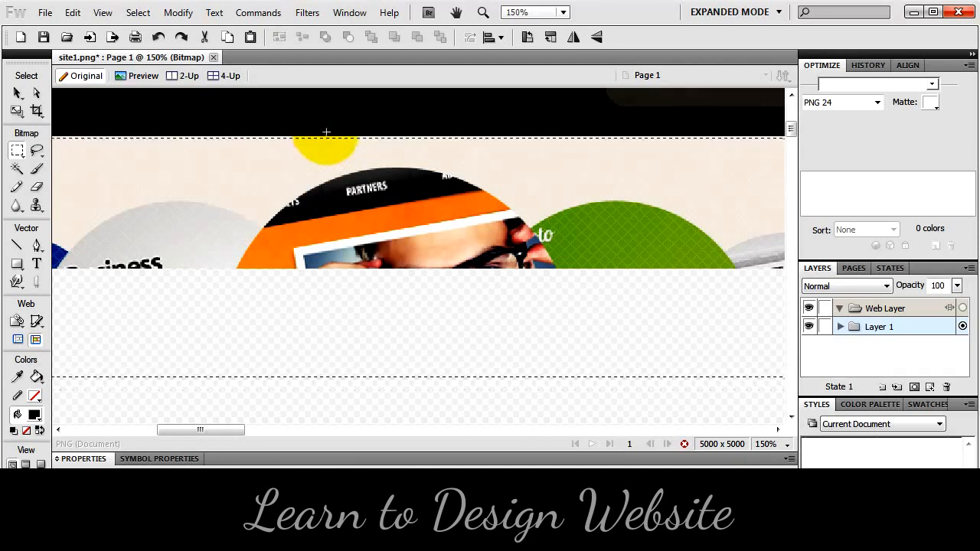
{"action": "key", "text": "Down"}
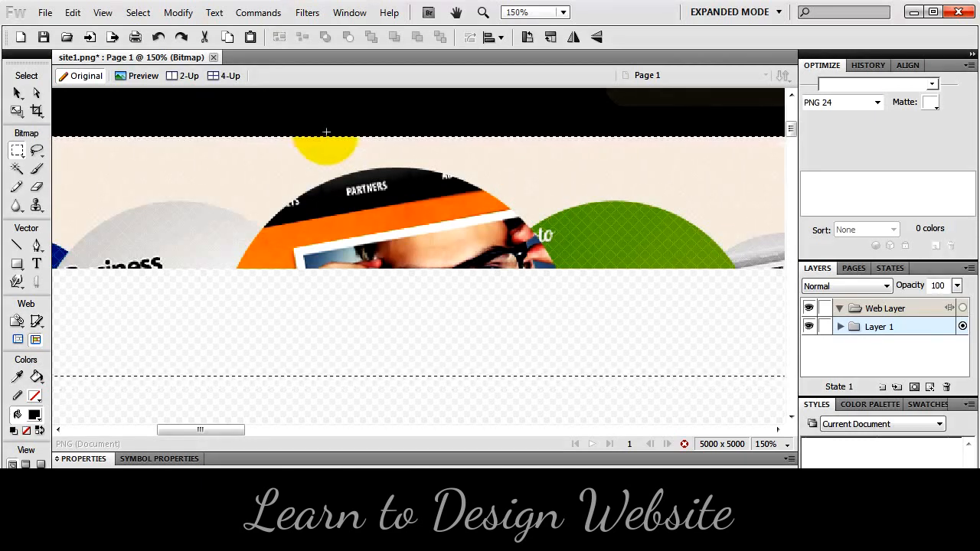
- Add a small rectangle to the lower edge of the marquee selection and subtract another one beside it
{"action": "key", "text": "space"}
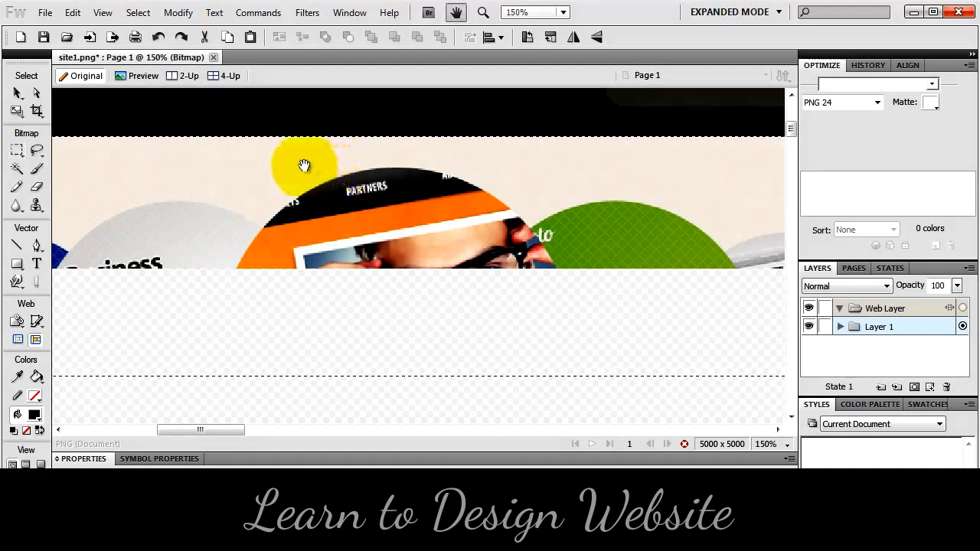
{"action": "left_click_drag", "start_coordinate": [306, 164], "coordinate": [355, 193]}
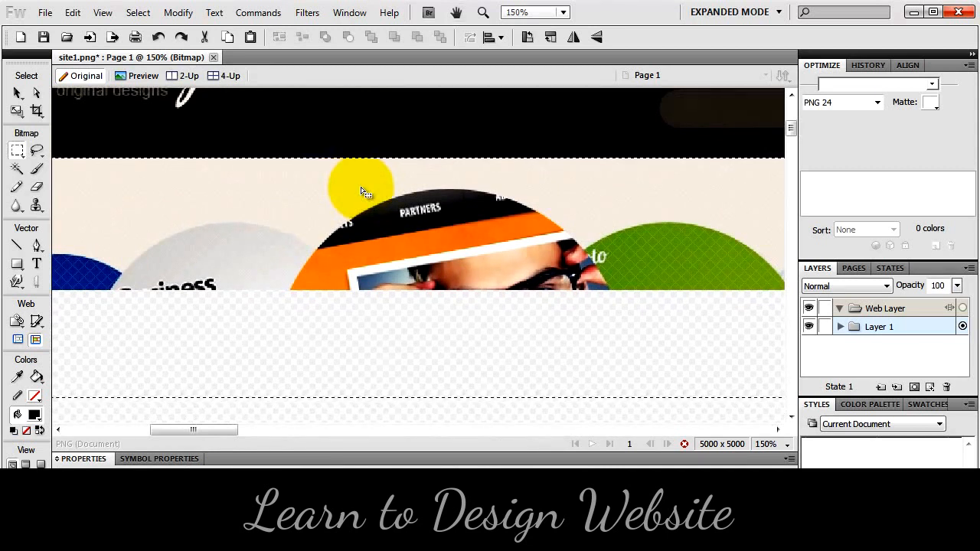
{"action": "left_click_drag", "start_coordinate": [323, 357], "coordinate": [364, 417]}
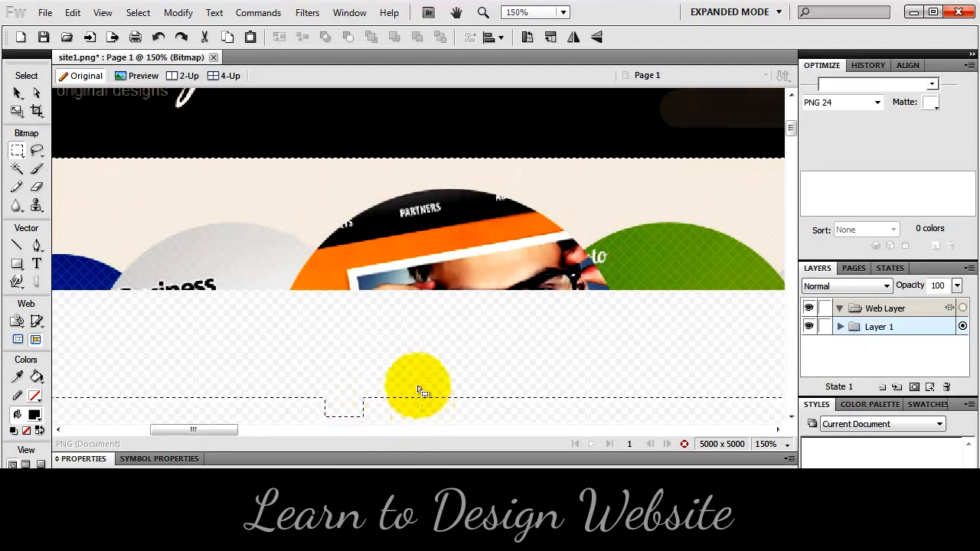
{"action": "left_click_drag", "start_coordinate": [401, 345], "coordinate": [449, 413]}
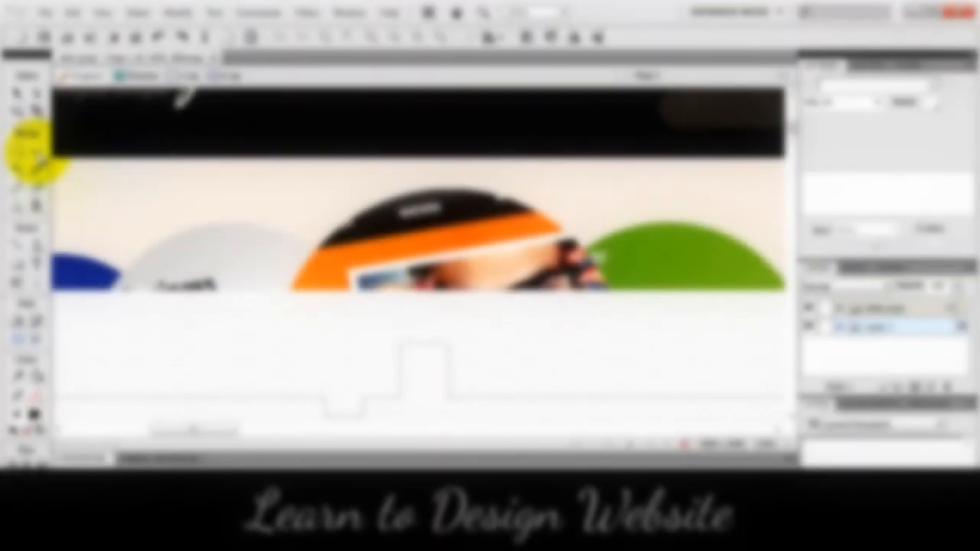
- Switch to the Lasso tool and delete the selected strip below the black header from the bitmap
{"action": "left_click", "coordinate": [38, 152]}
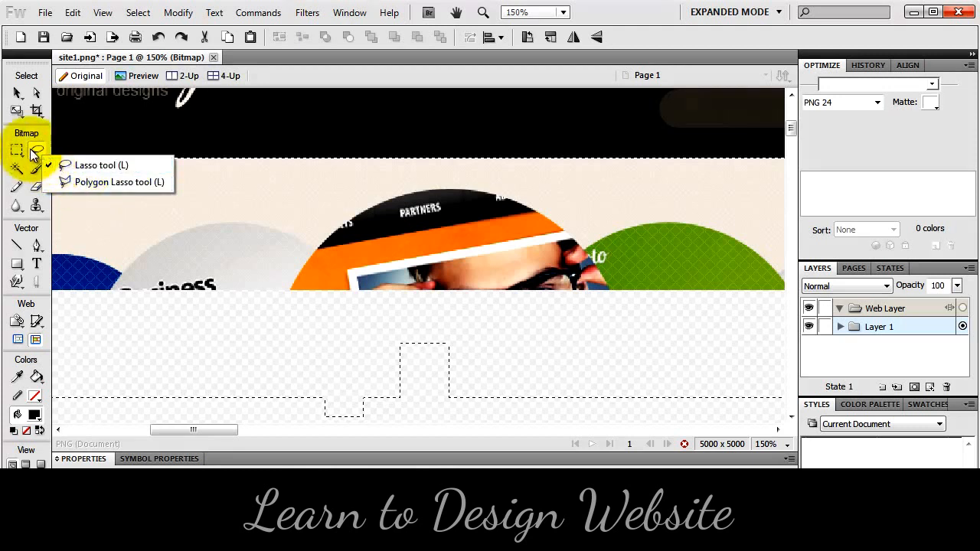
{"action": "left_click", "coordinate": [55, 164]}
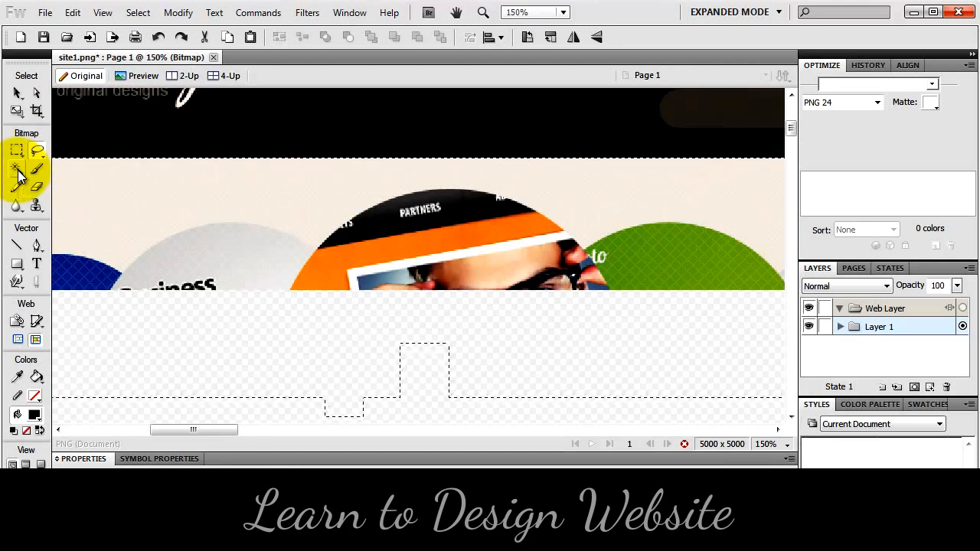
{"action": "key", "text": "Delete"}
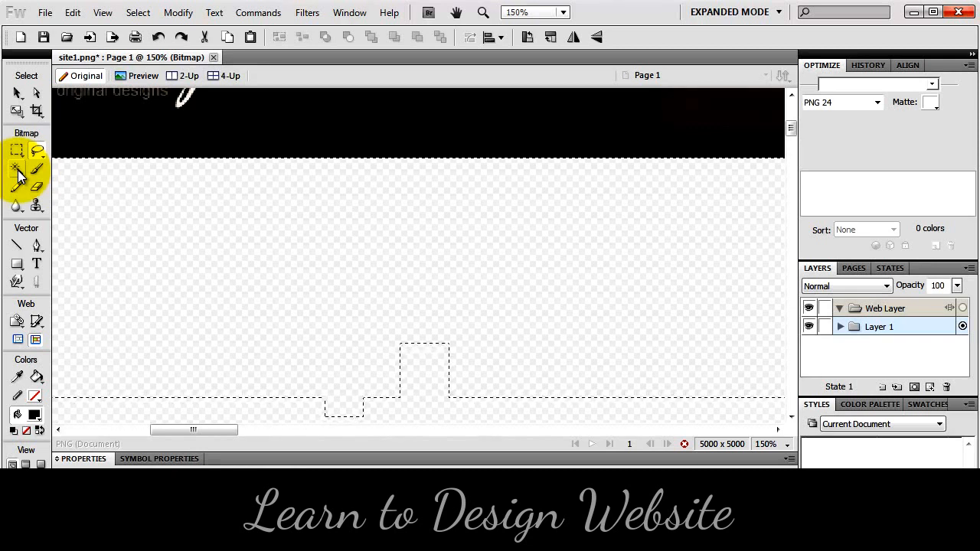
- Deselect the marquee selection and place a duplicate of the black header bitmap just below the original
{"action": "right_click", "coordinate": [283, 263]}
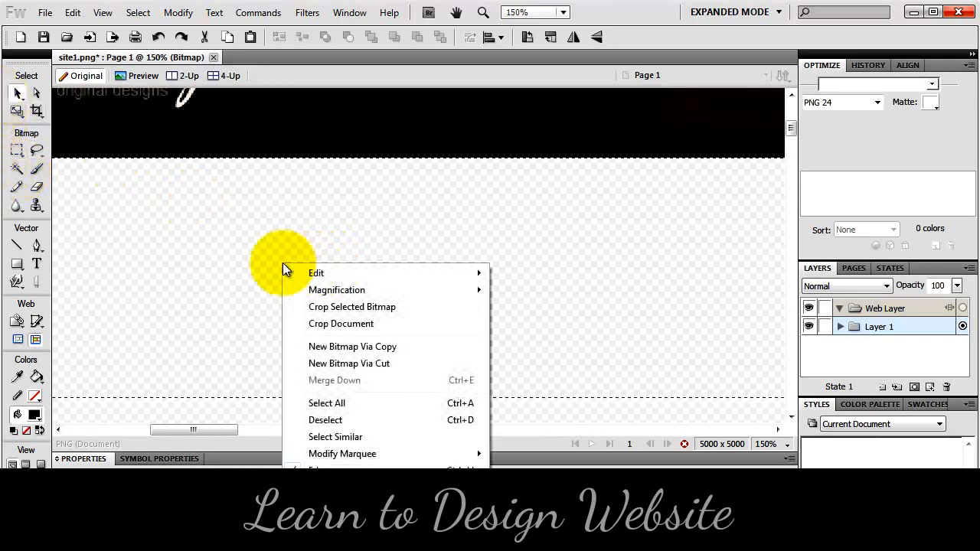
{"action": "left_click", "coordinate": [326, 420]}
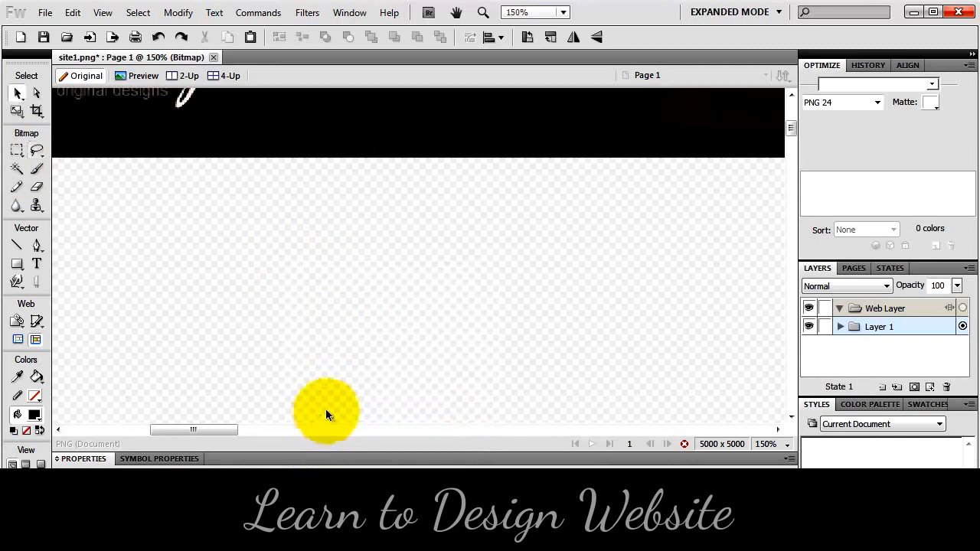
{"action": "left_click", "coordinate": [18, 94]}
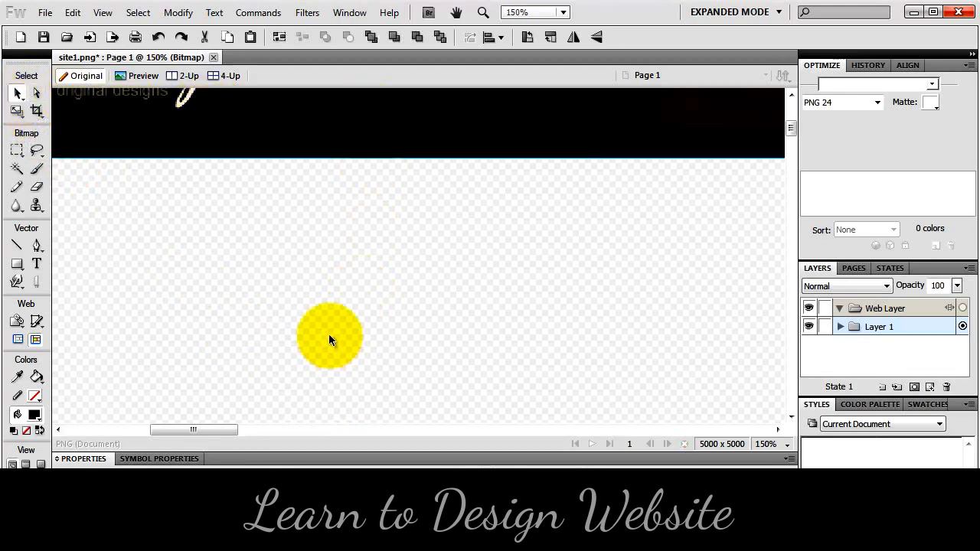
{"action": "key", "text": "ctrl+minus"}
{"action": "key", "text": "ctrl+minus"}
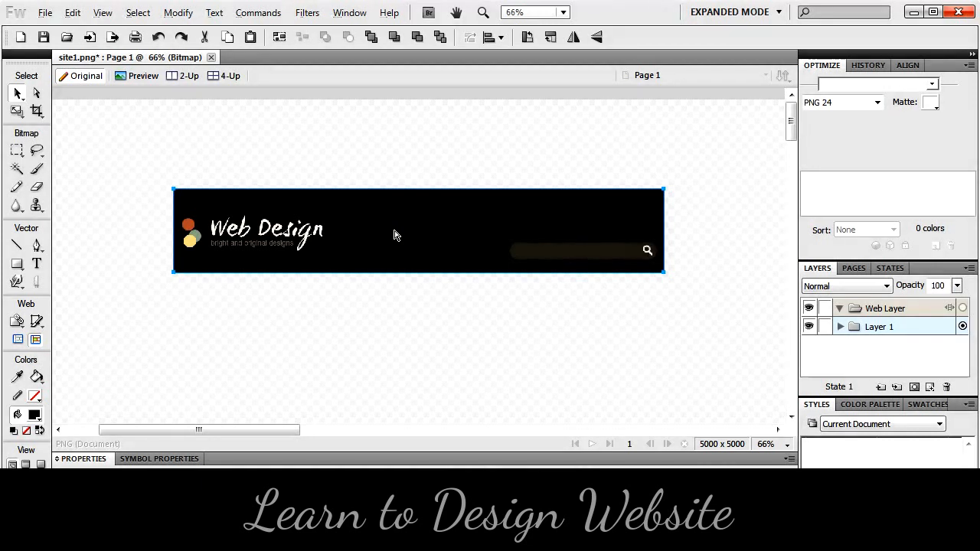
{"action": "left_click_drag", "start_coordinate": [395, 235], "coordinate": [396, 347]}
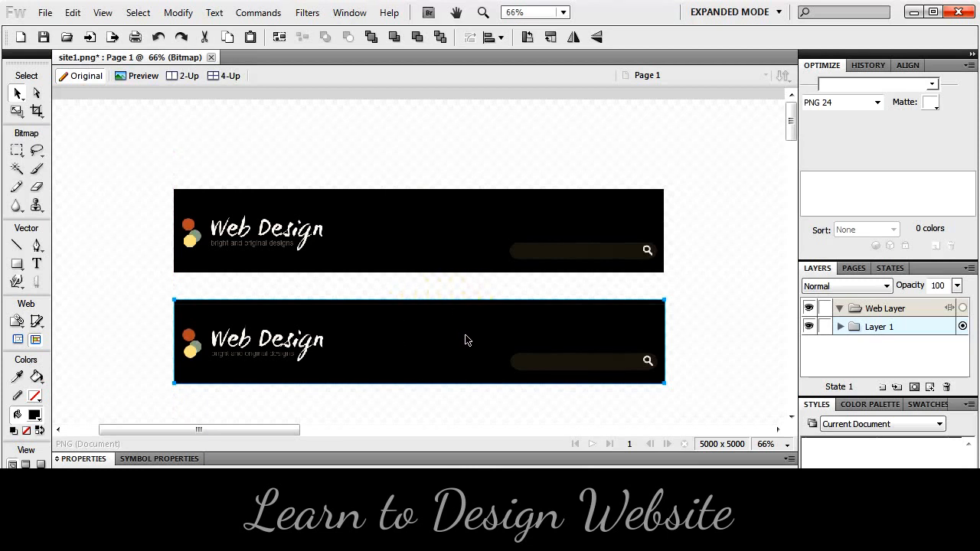
- Cover the logo, tagline and search box in the lower header copy with cloned black using the Rubber Stamp tool
{"action": "key", "text": "ctrl+equal"}
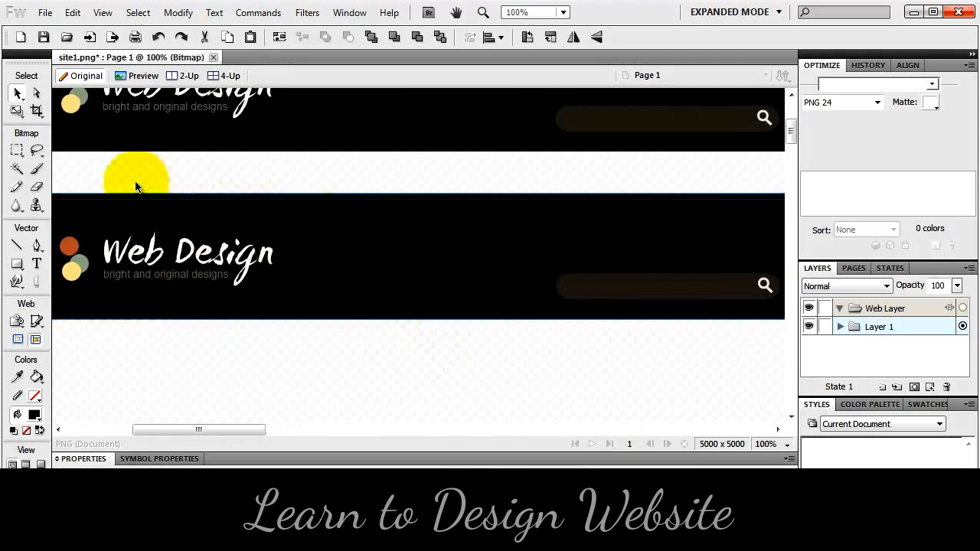
{"action": "left_click", "coordinate": [36, 205]}
{"action": "left_click", "coordinate": [77, 219]}
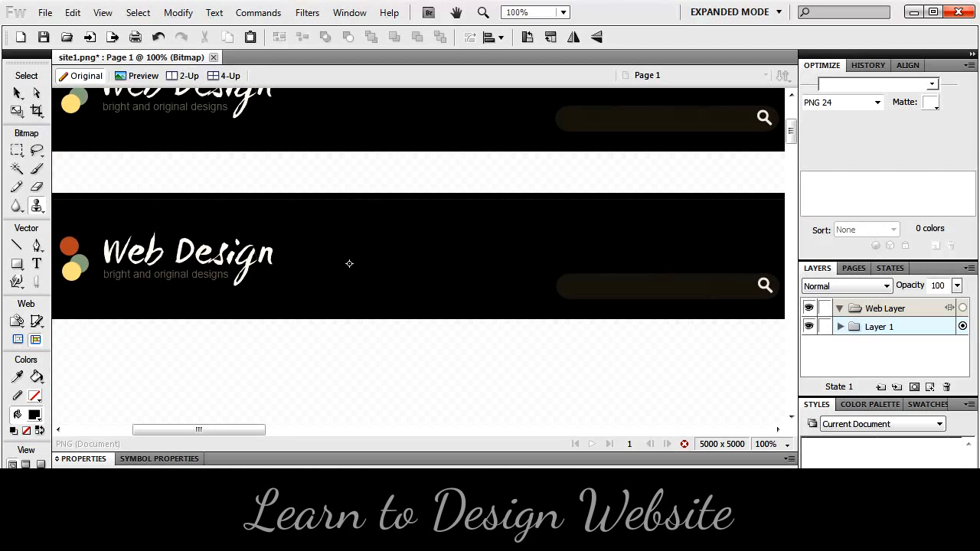
{"action": "left_click", "coordinate": [349, 264]}
{"action": "left_click", "coordinate": [260, 253]}
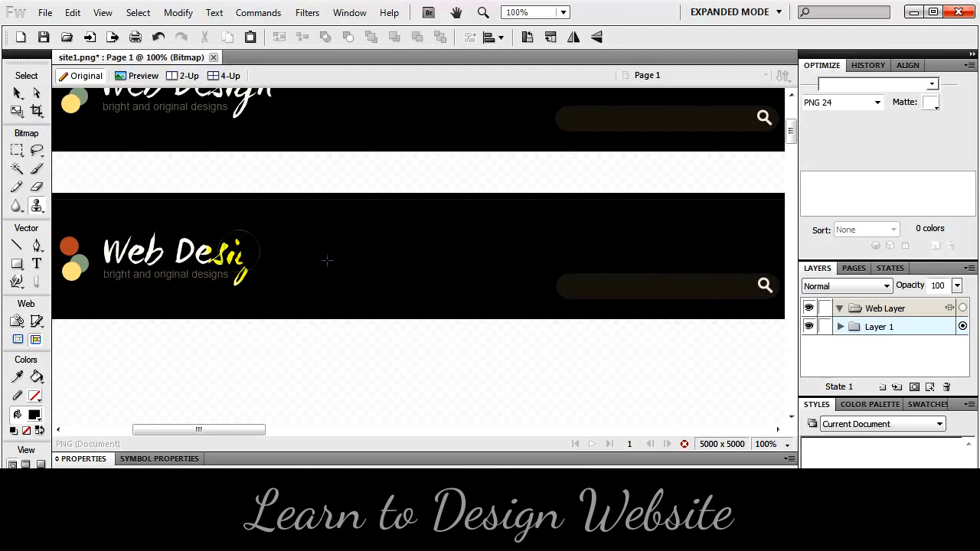
{"action": "left_click_drag", "start_coordinate": [246, 252], "coordinate": [243, 270]}
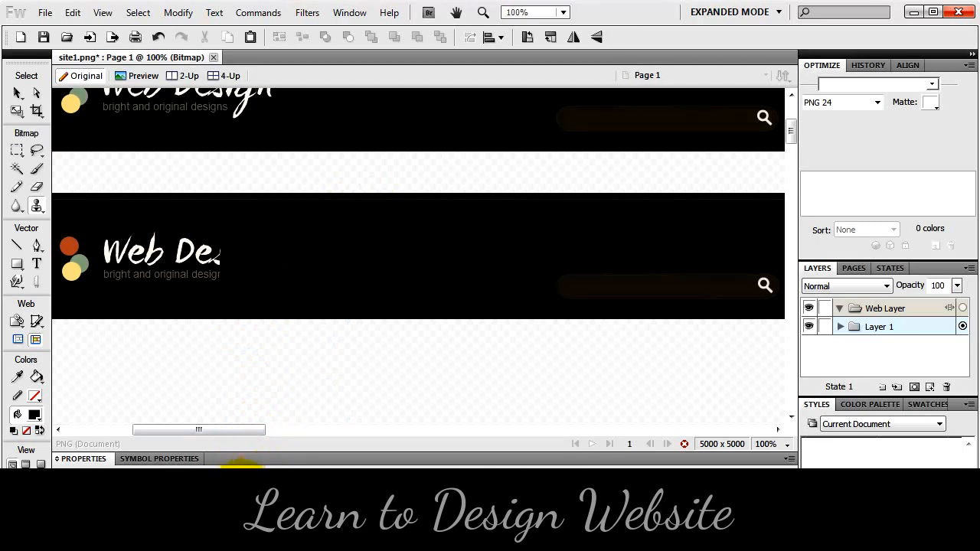
{"action": "left_click", "coordinate": [247, 481]}
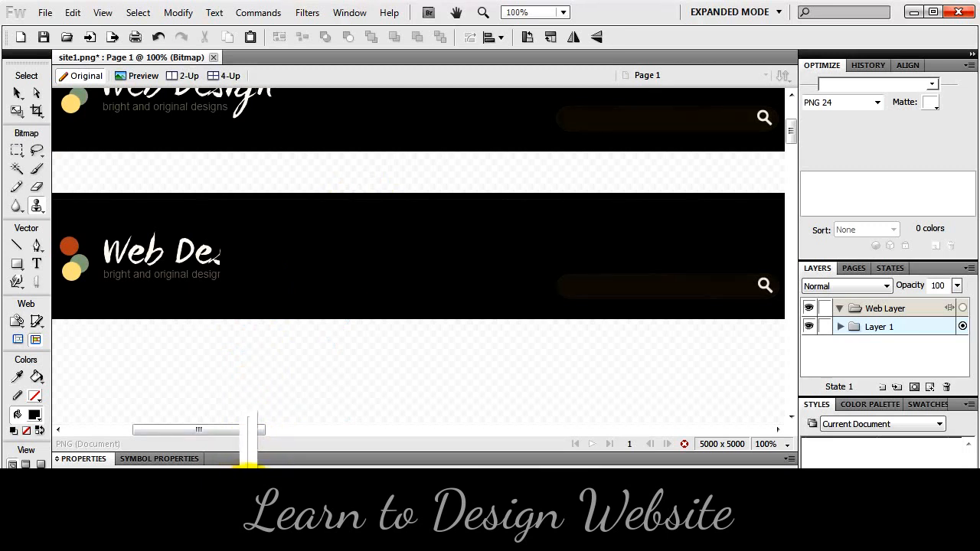
{"action": "left_click", "coordinate": [252, 494]}
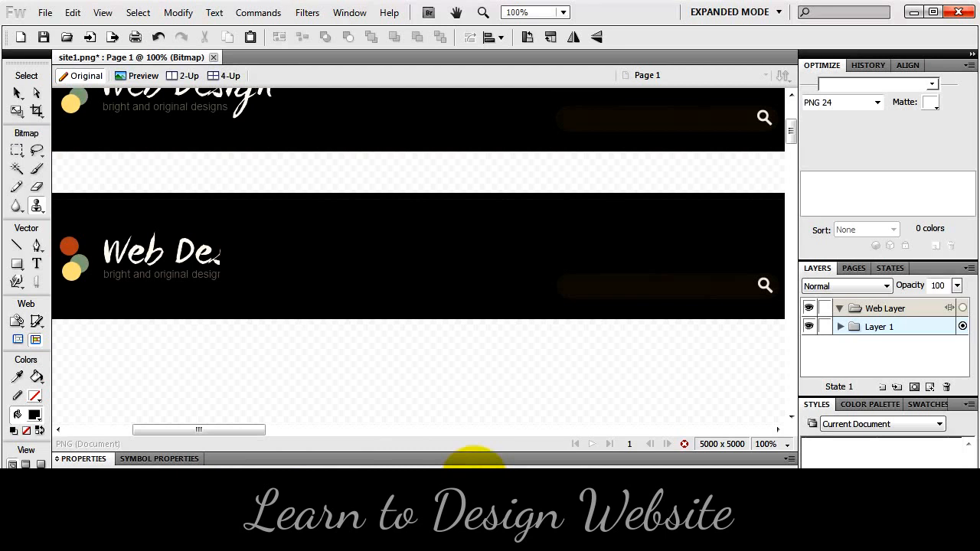
{"action": "mouse_move", "coordinate": [223, 244]}
{"action": "left_mouse_down"}
{"action": "mouse_move", "coordinate": [218, 270]}
{"action": "mouse_move", "coordinate": [213, 255]}
{"action": "mouse_move", "coordinate": [200, 266]}
{"action": "mouse_move", "coordinate": [192, 239]}
{"action": "mouse_move", "coordinate": [184, 275]}
{"action": "mouse_move", "coordinate": [158, 238]}
{"action": "mouse_move", "coordinate": [162, 274]}
{"action": "mouse_move", "coordinate": [141, 243]}
{"action": "mouse_move", "coordinate": [137, 274]}
{"action": "mouse_move", "coordinate": [71, 232]}
{"action": "mouse_move", "coordinate": [77, 273]}
{"action": "mouse_move", "coordinate": [299, 245]}
{"action": "left_mouse_up"}
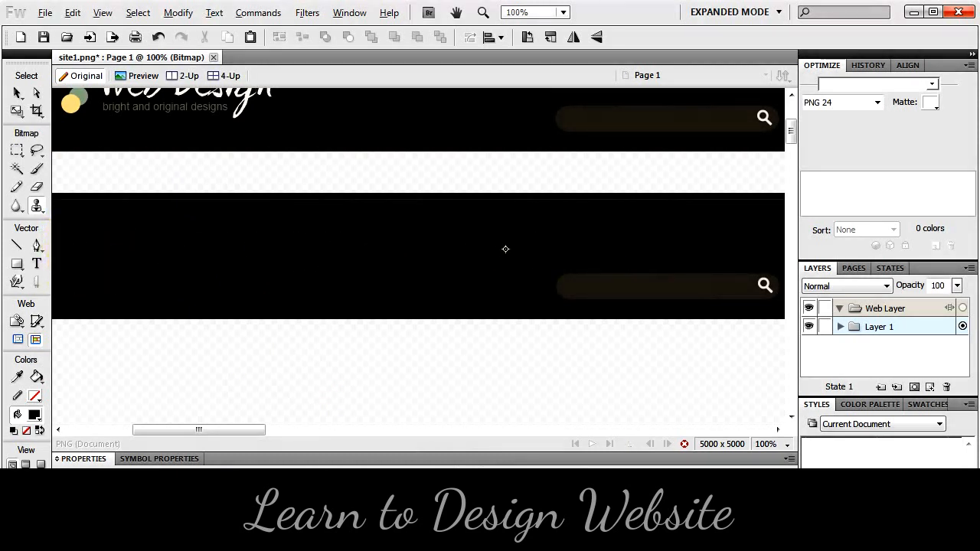
{"action": "left_click_drag", "start_coordinate": [547, 286], "coordinate": [781, 284]}
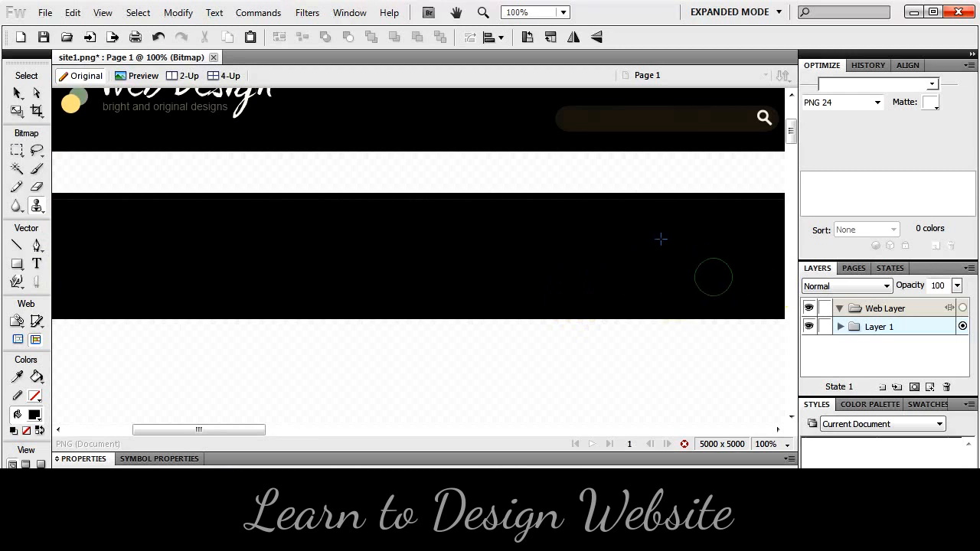
- Select the blank black header copy and scale it slightly smaller from its lower-right corner
{"action": "scroll", "coordinate": [529, 251], "scroll_direction": "down", "scroll_amount": 1}
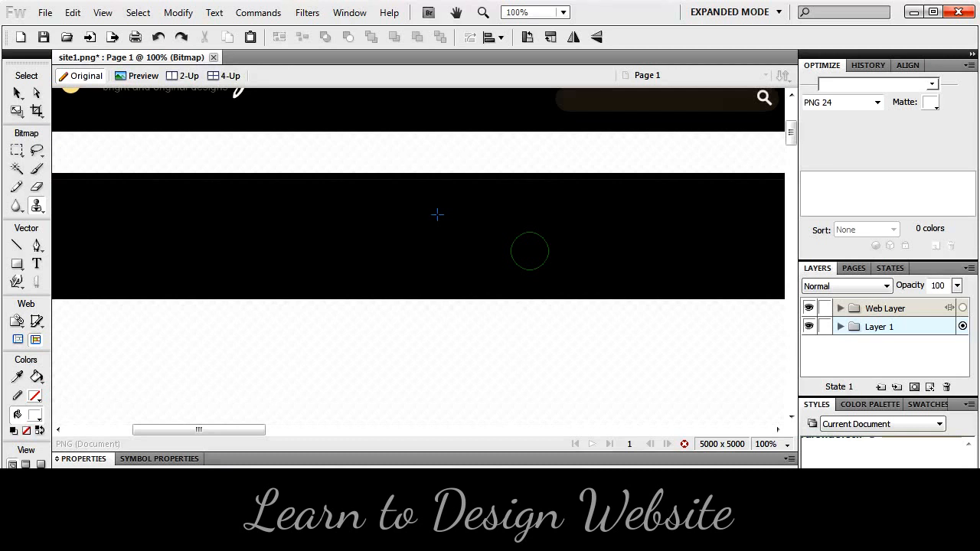
{"action": "left_click", "coordinate": [17, 92]}
{"action": "left_click", "coordinate": [181, 160]}
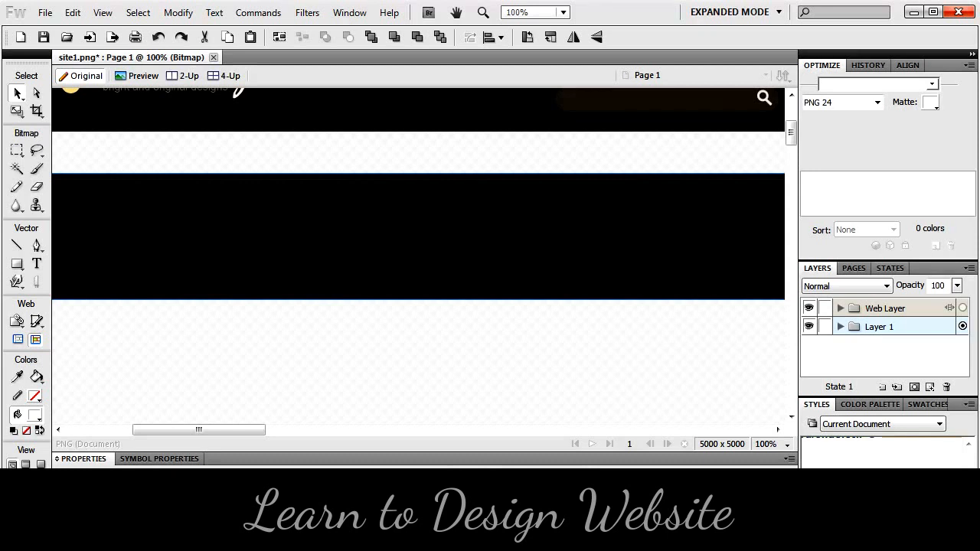
{"action": "left_click_drag", "start_coordinate": [788, 300], "coordinate": [775, 297]}
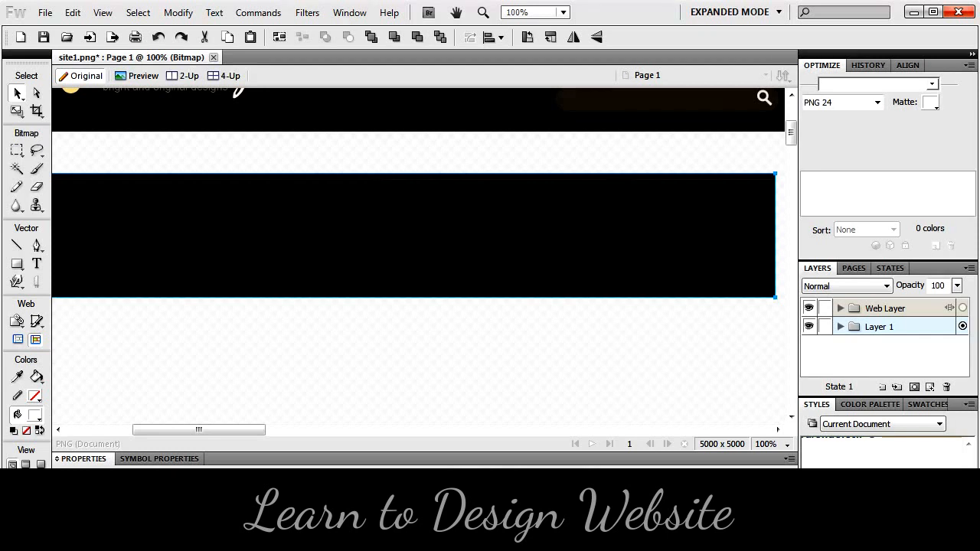
{"action": "left_click_drag", "start_coordinate": [775, 297], "coordinate": [774, 288]}
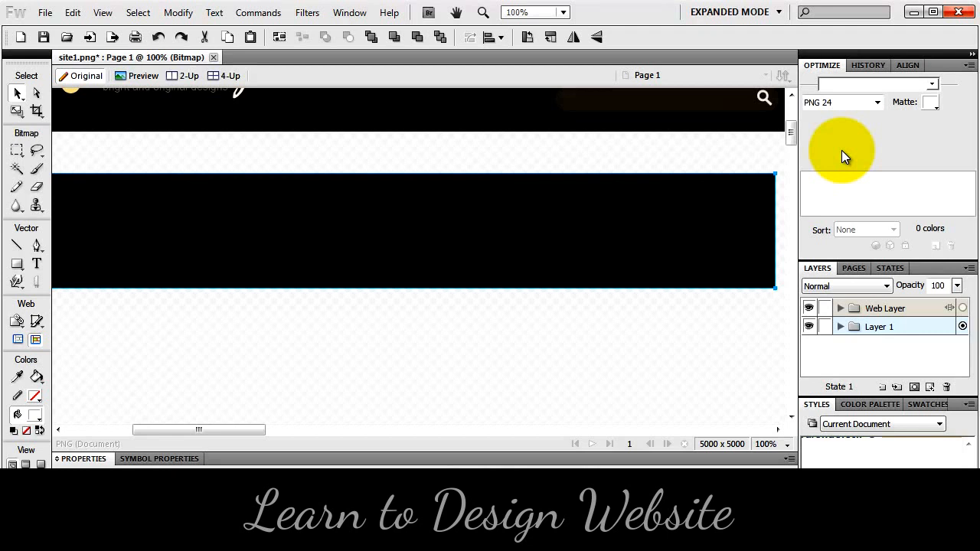
- Look through the list of available panels, then float the Optimize panel over the canvas and dock it back in its group
{"action": "left_click", "coordinate": [343, 20]}
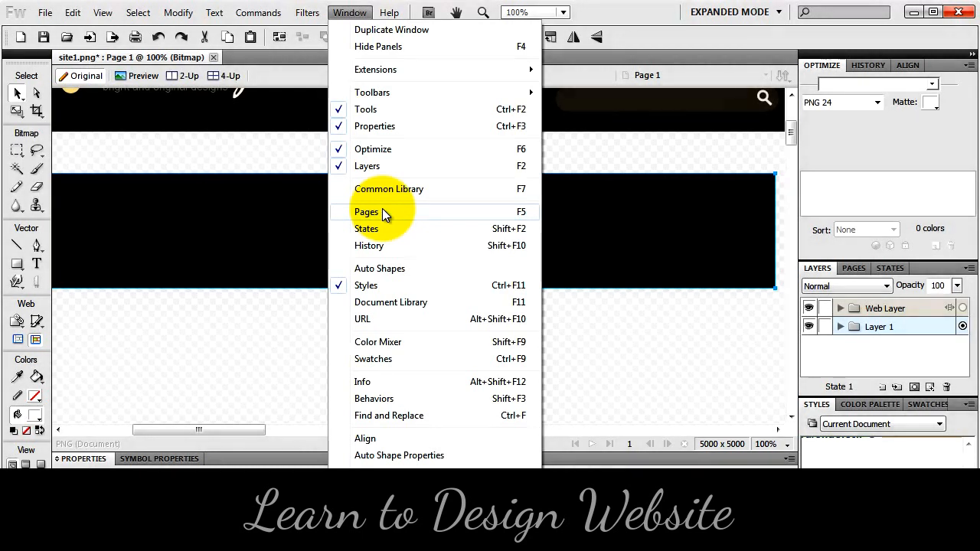
{"action": "left_click", "coordinate": [300, 306]}
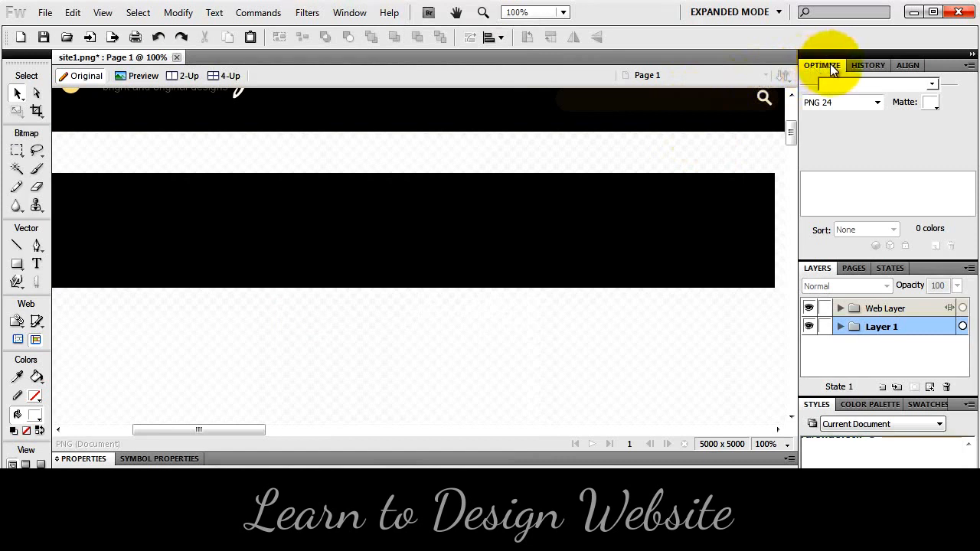
{"action": "left_click_drag", "start_coordinate": [824, 66], "coordinate": [498, 192]}
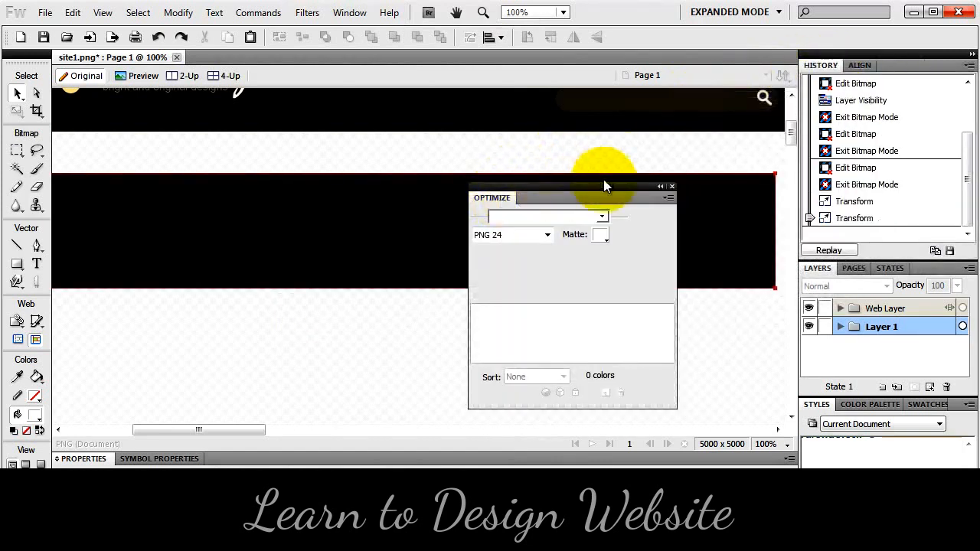
{"action": "left_click_drag", "start_coordinate": [603, 181], "coordinate": [806, 65]}
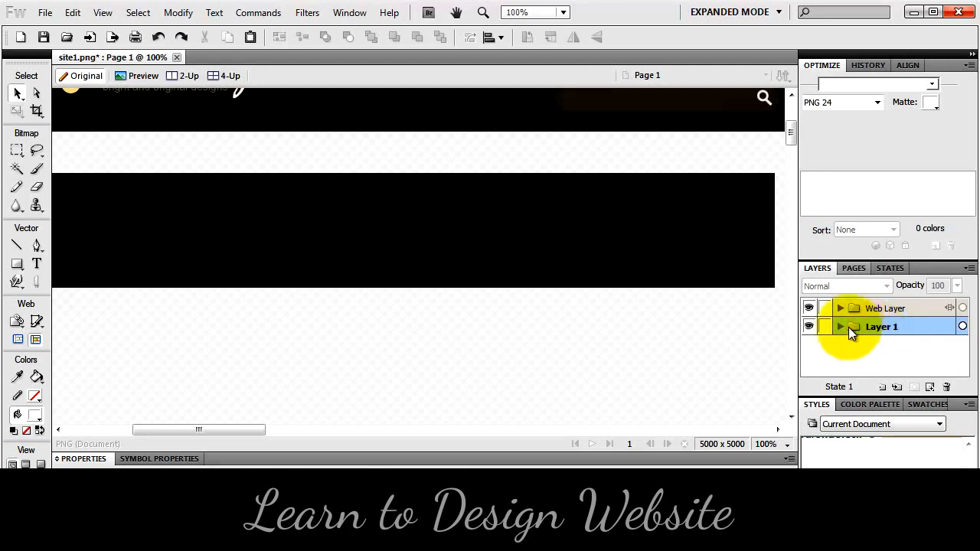
- Expand Layer 1 and rename it to "header"
{"action": "left_click", "coordinate": [840, 327]}
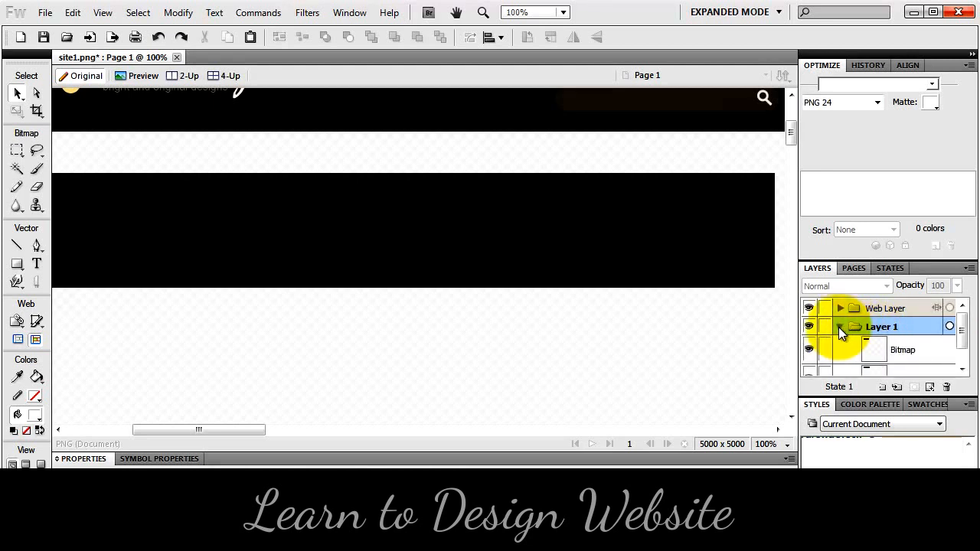
{"action": "double_click", "coordinate": [884, 326]}
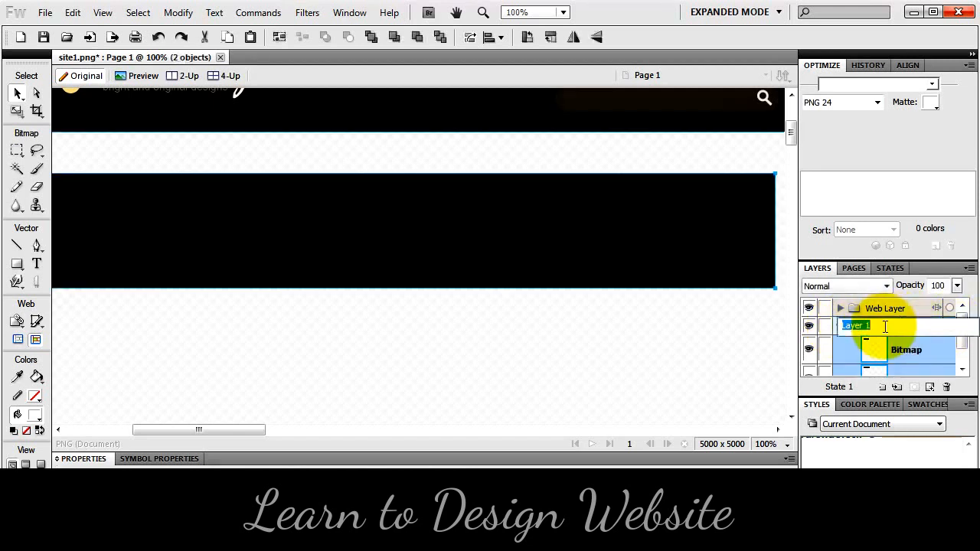
{"action": "type", "text": "header"}
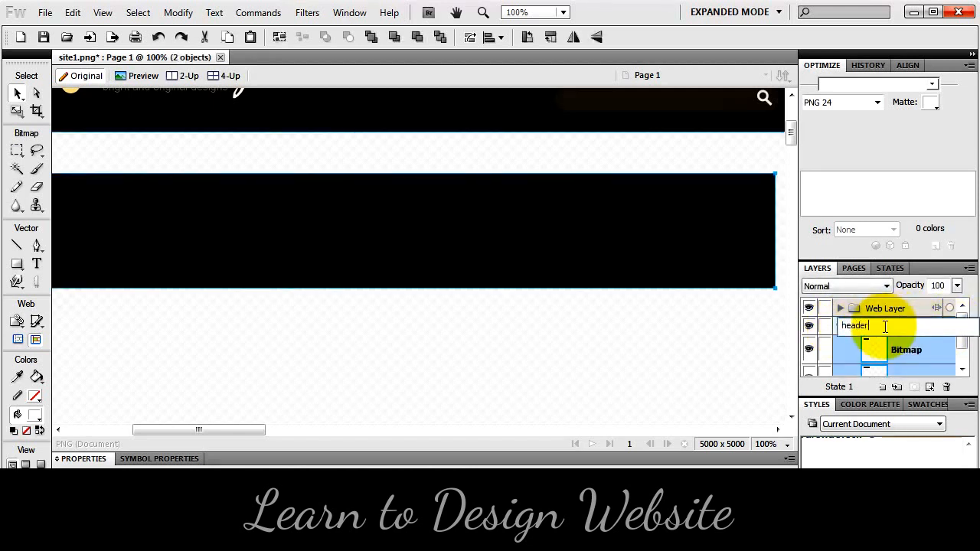
{"action": "key", "text": "Return"}
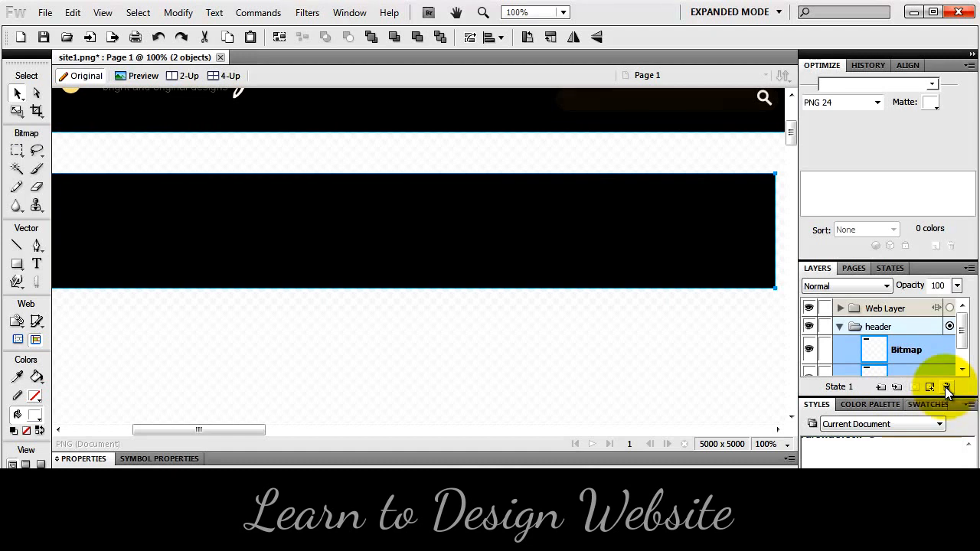
- Hide and show the upper bitmap of the header layer, and lock both bitmaps in that layer
{"action": "left_click", "coordinate": [812, 352]}
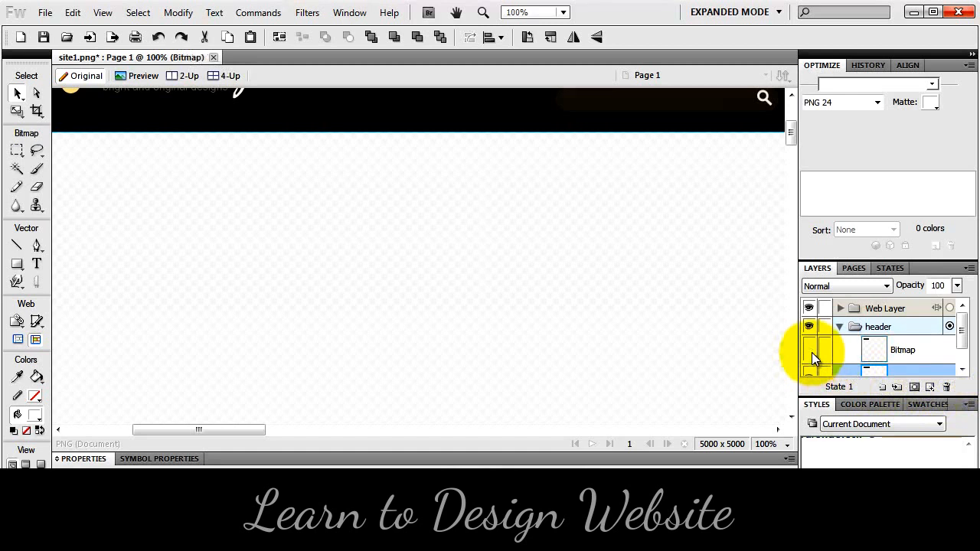
{"action": "left_click", "coordinate": [812, 352]}
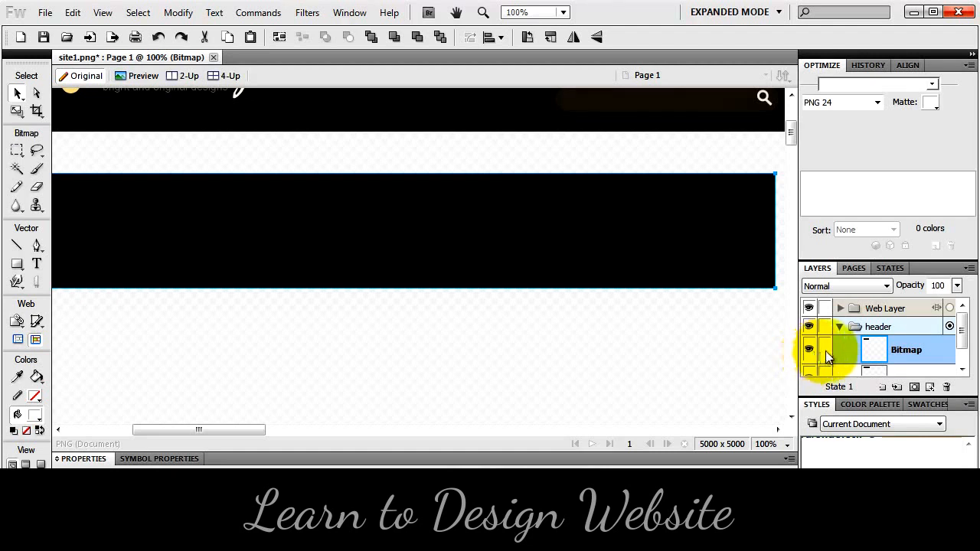
{"action": "left_click", "coordinate": [825, 351]}
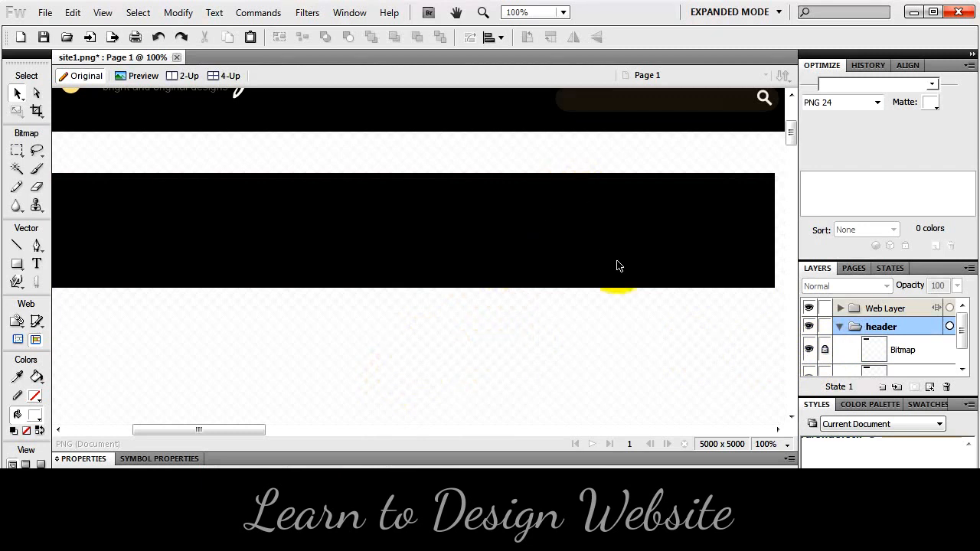
{"action": "scroll", "coordinate": [873, 321], "scroll_direction": "down", "scroll_amount": 1}
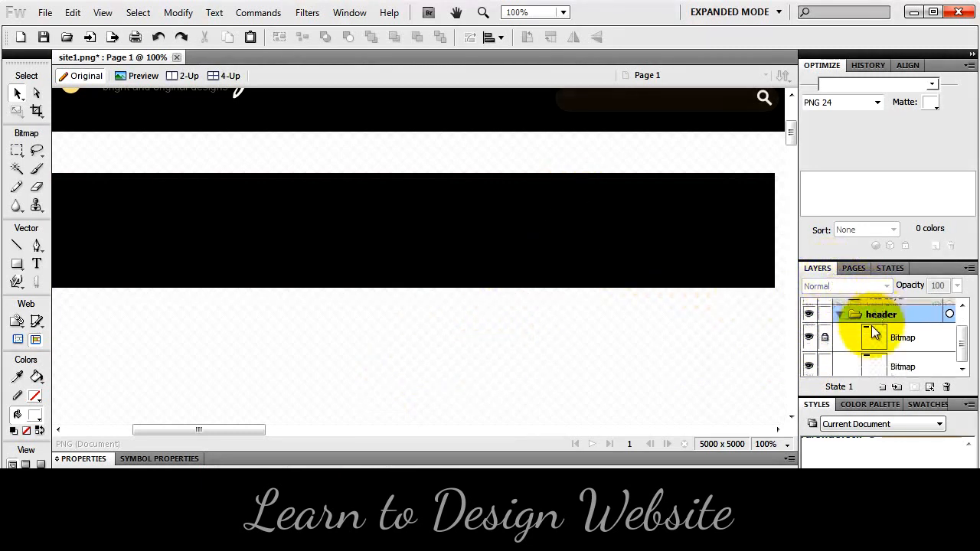
{"action": "scroll", "coordinate": [871, 326], "scroll_direction": "down", "scroll_amount": 1}
{"action": "left_click", "coordinate": [824, 360]}
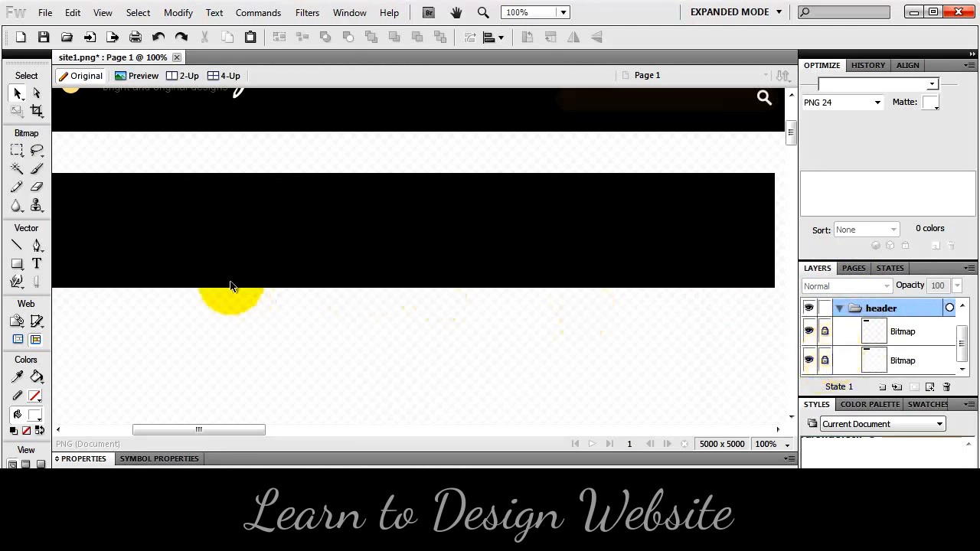
- Add a text block across the blank black header reading "Professional Web Design Made Easy", and keep it selected
{"action": "left_click", "coordinate": [37, 264]}
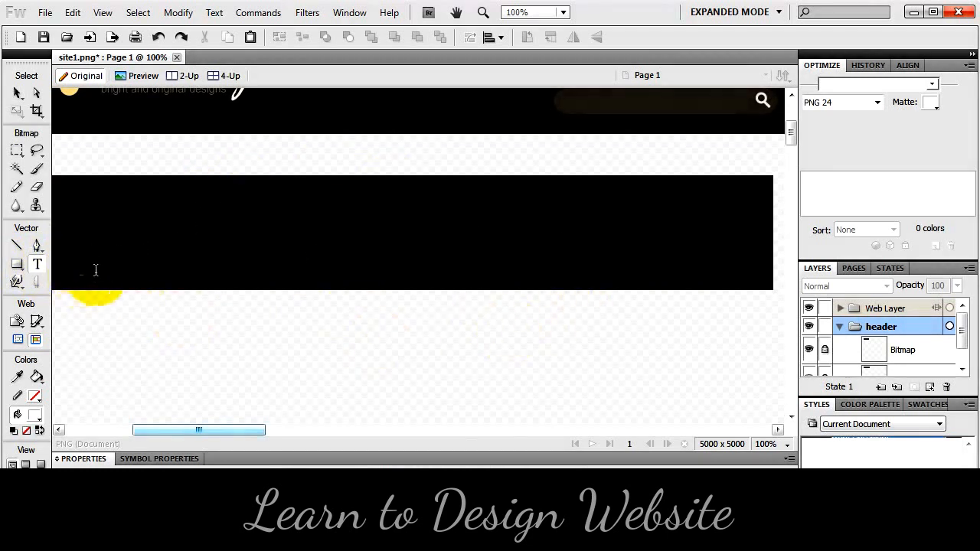
{"action": "left_click_drag", "start_coordinate": [80, 274], "coordinate": [744, 195]}
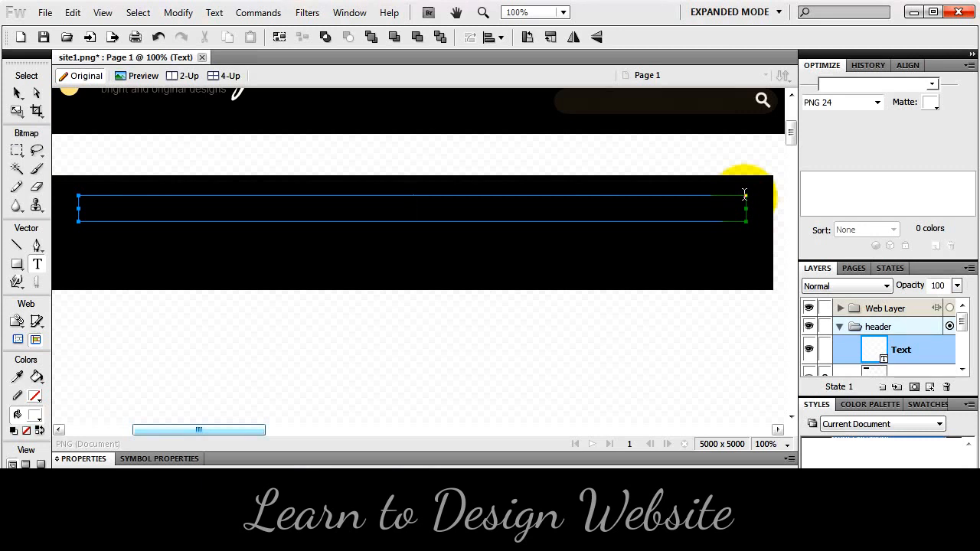
{"action": "type", "text": "Profes"}
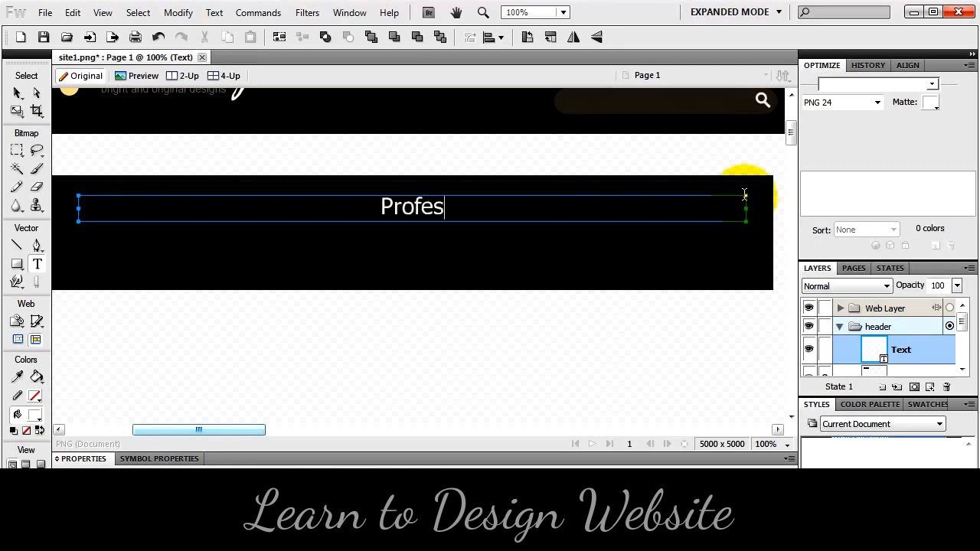
{"action": "type", "text": "siona"}
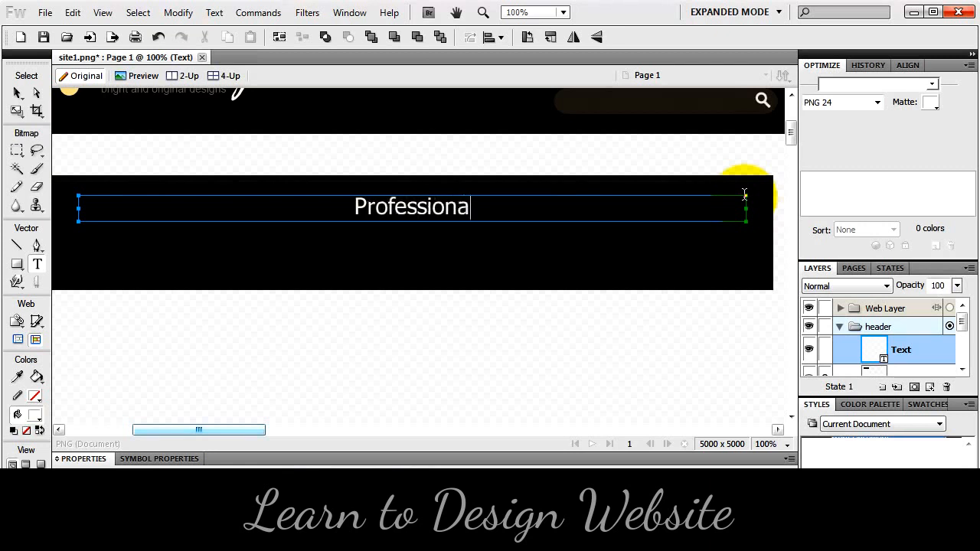
{"action": "type", "text": "l Web"}
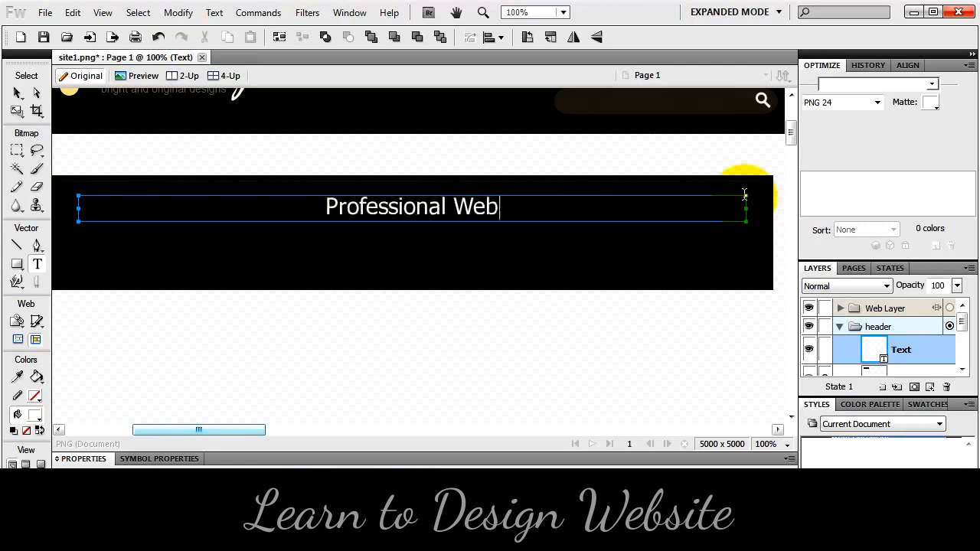
{"action": "type", "text": " Desig"}
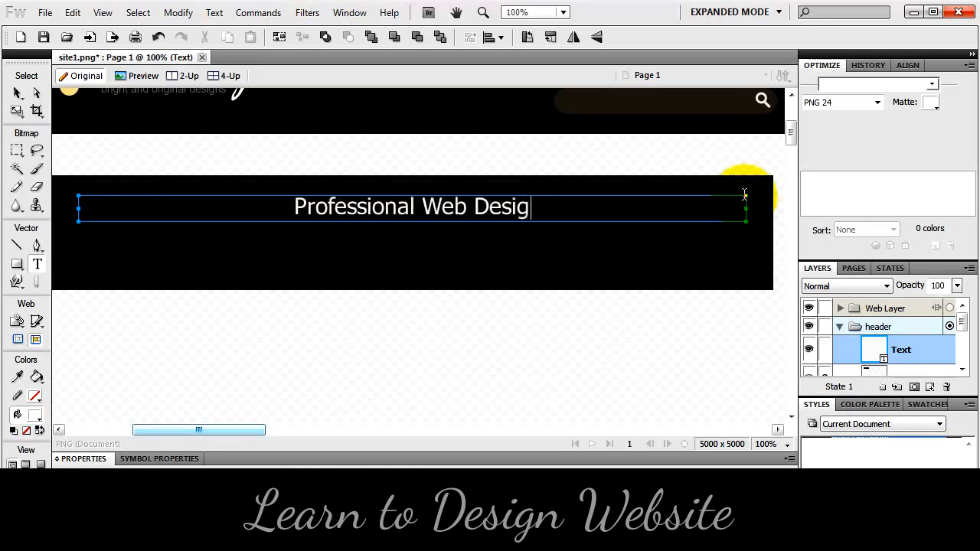
{"action": "type", "text": "n Made Eas"}
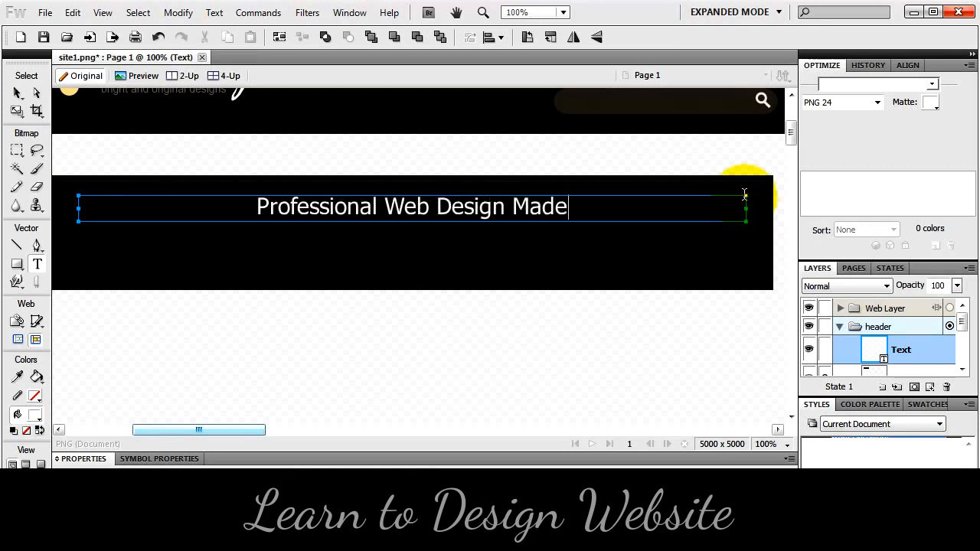
{"action": "type", "text": "y"}
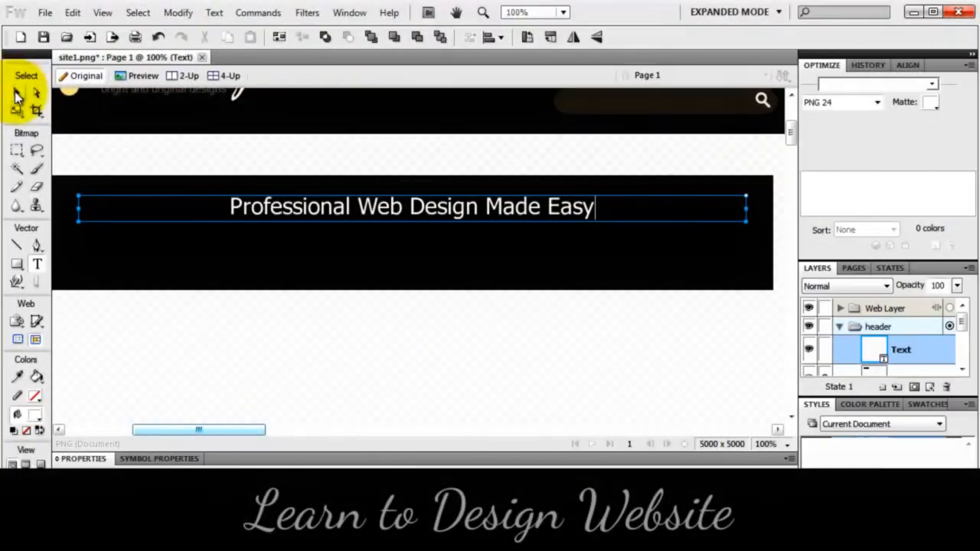
{"action": "left_click", "coordinate": [341, 195]}
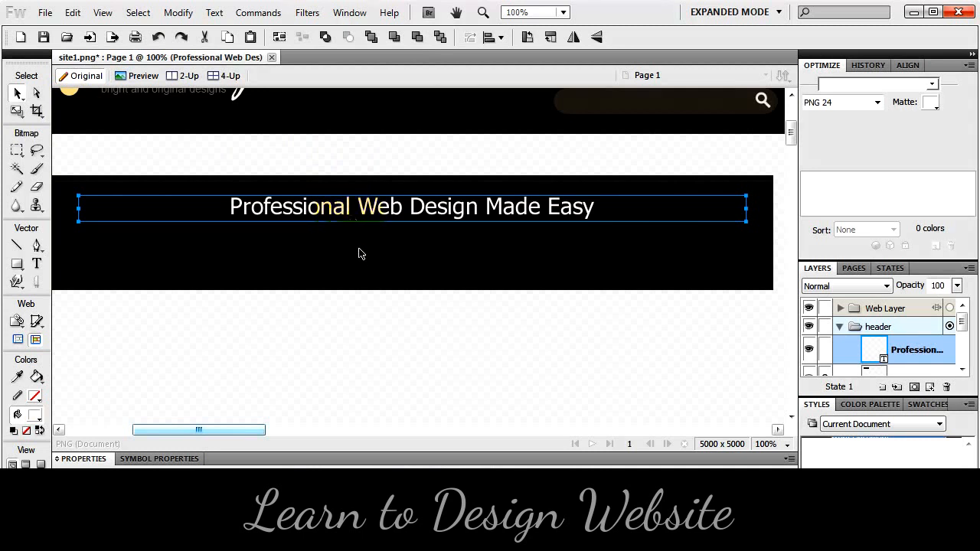
- Fill the title text with the off-white color #ECE5DB sampled from the Web Design logo lettering
{"action": "key", "text": "ctrl+minus"}
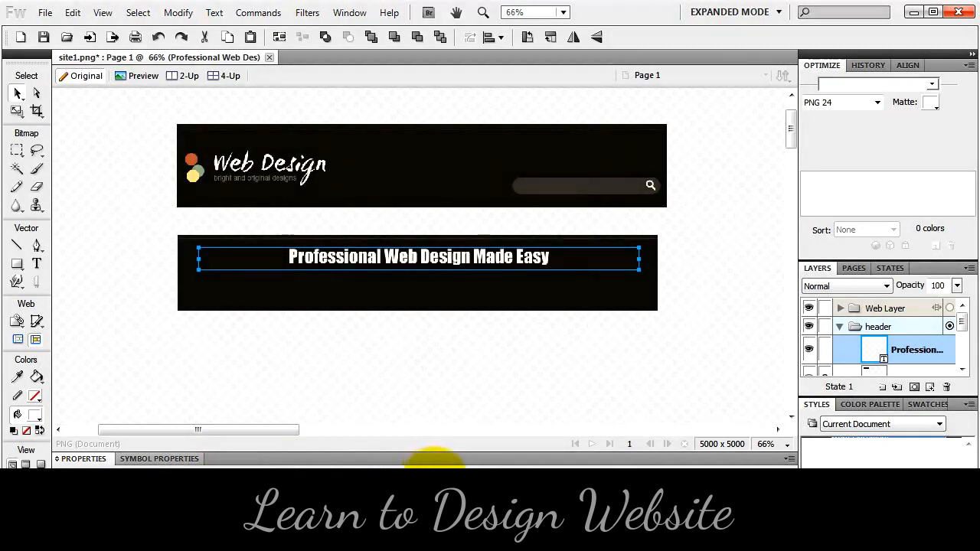
{"action": "left_click", "coordinate": [434, 457]}
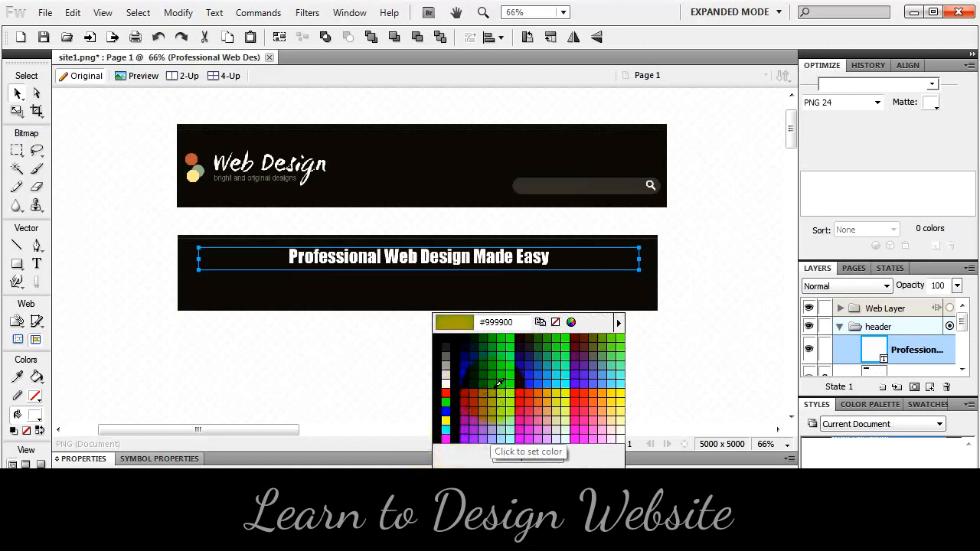
{"action": "left_click", "coordinate": [572, 323]}
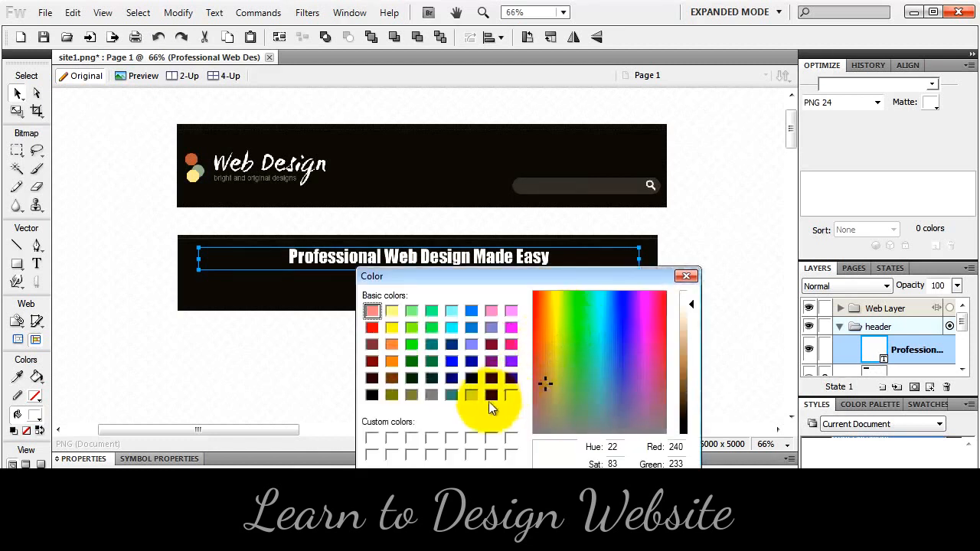
{"action": "key", "text": "Escape"}
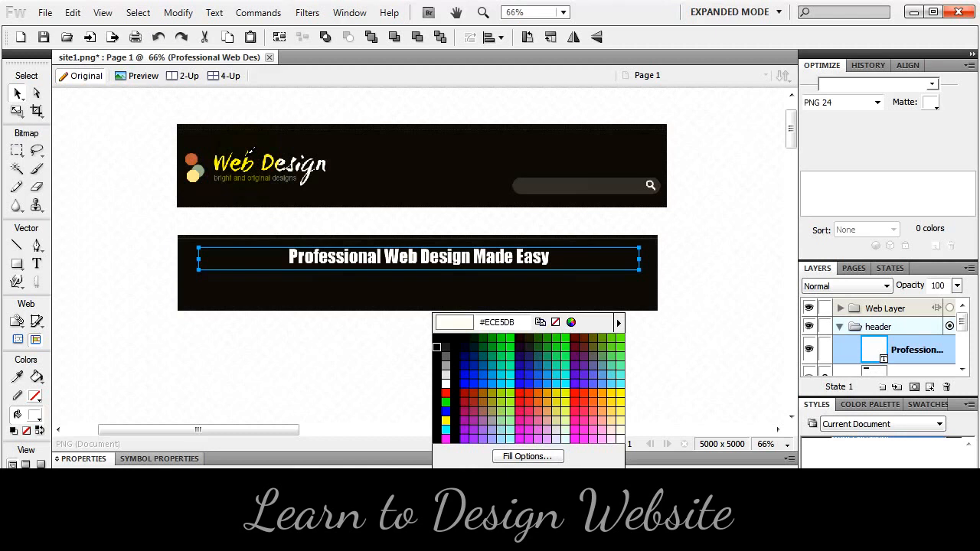
{"action": "left_click", "coordinate": [247, 156]}
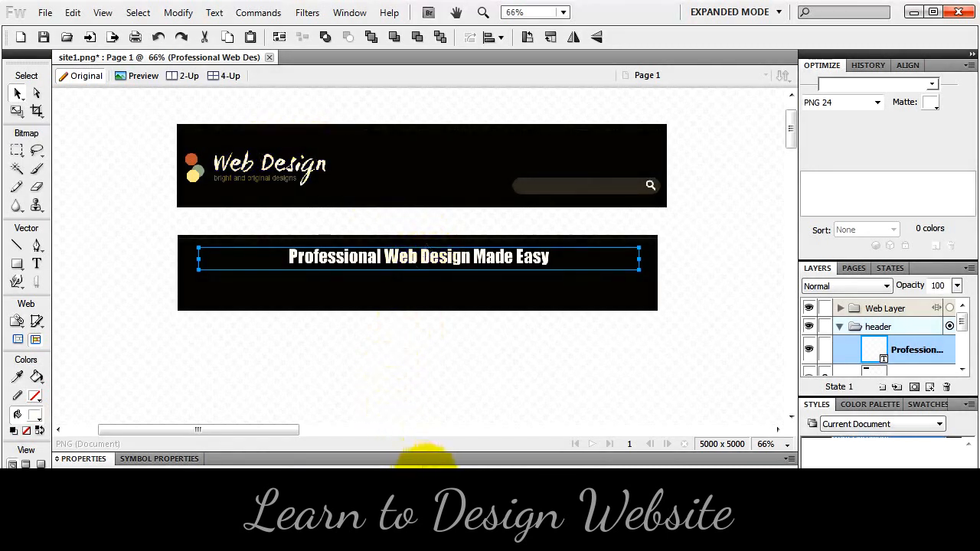
- Lighten the title's fill color to #F2EDE6 using the system color picker
{"action": "left_click", "coordinate": [425, 457]}
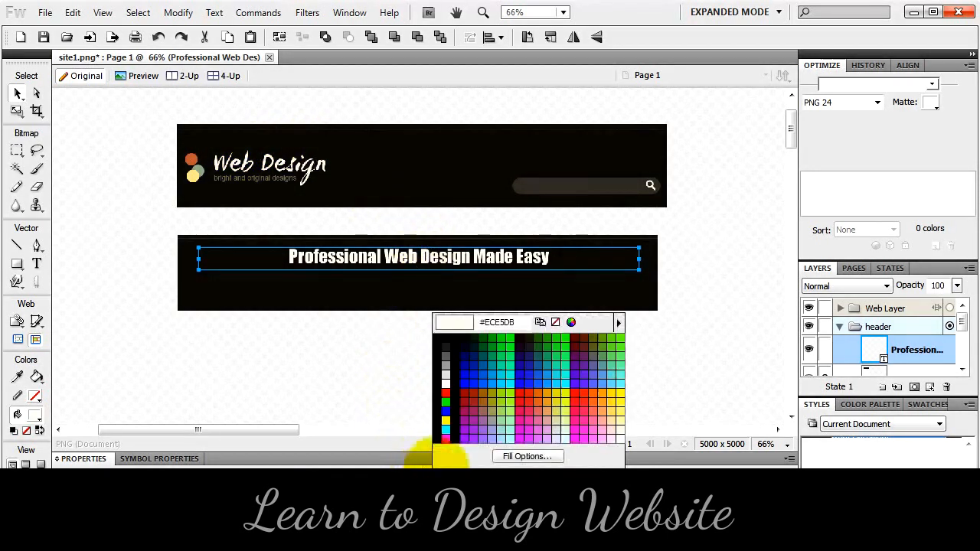
{"action": "left_click", "coordinate": [571, 322]}
{"action": "left_click_drag", "start_coordinate": [681, 303], "coordinate": [683, 302]}
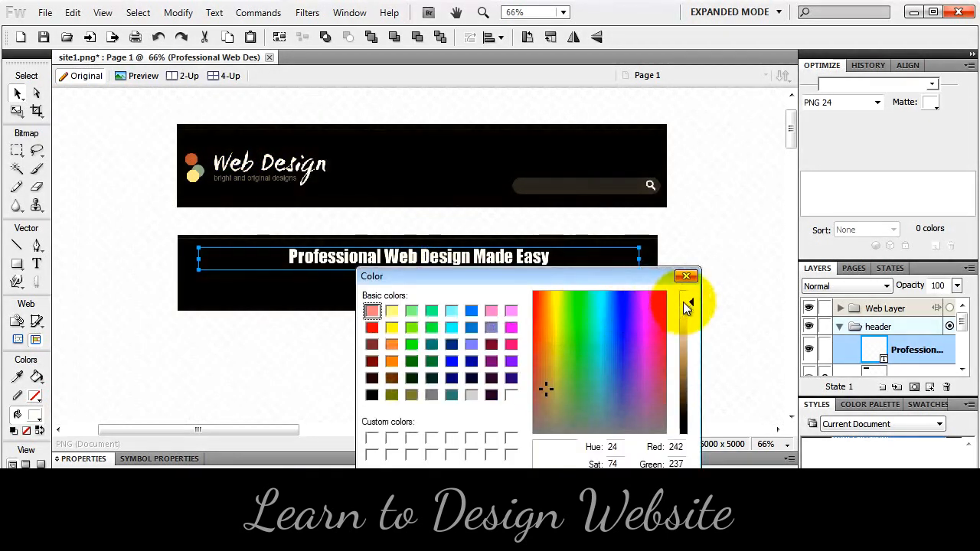
{"action": "left_click", "coordinate": [391, 469]}
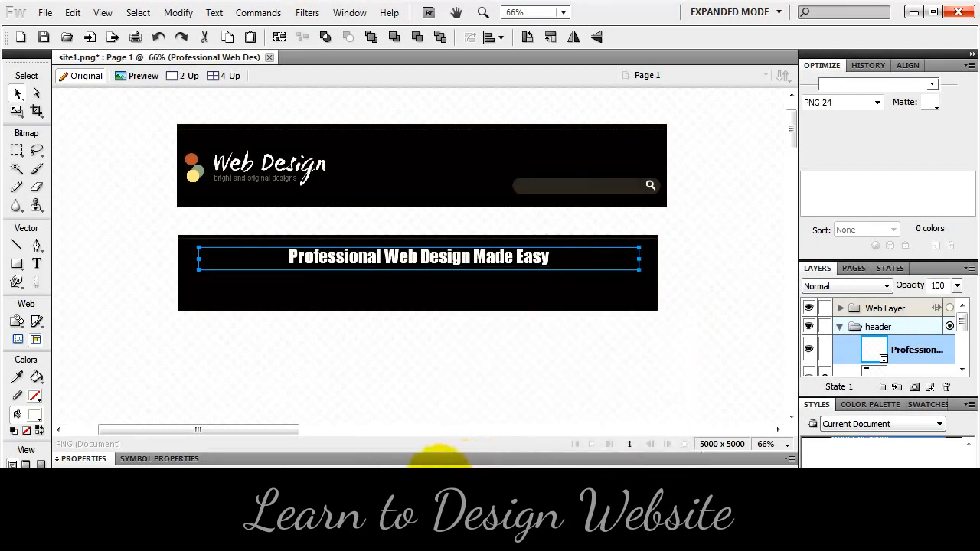
{"action": "left_click", "coordinate": [435, 459]}
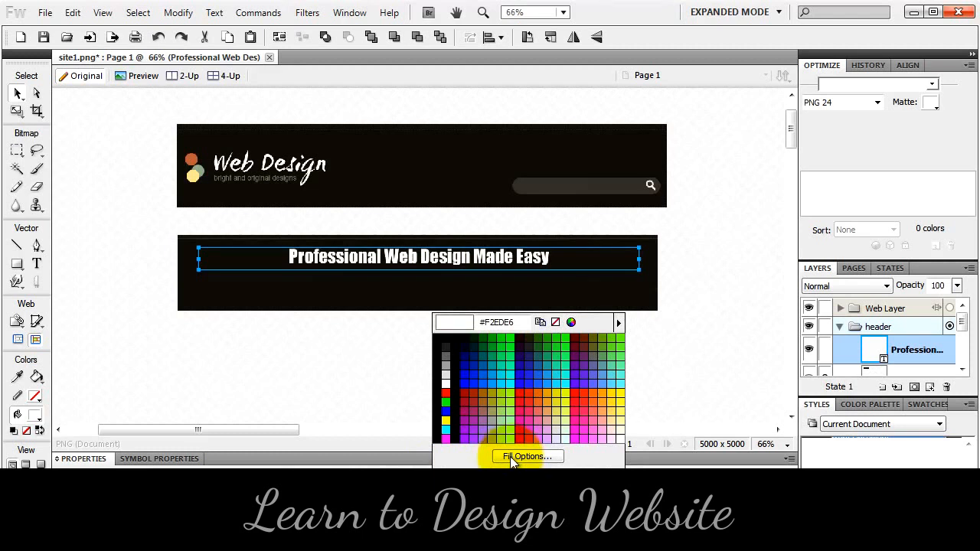
{"action": "left_click", "coordinate": [430, 480]}
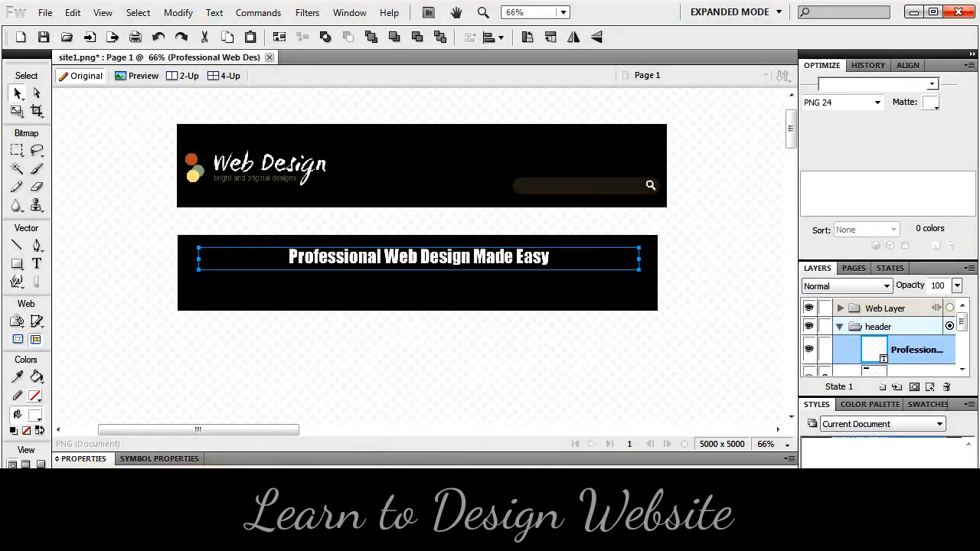
- Try a red stroke on the title text and set the stroke back to none
{"action": "left_click", "coordinate": [312, 487]}
{"action": "left_click", "coordinate": [324, 419]}
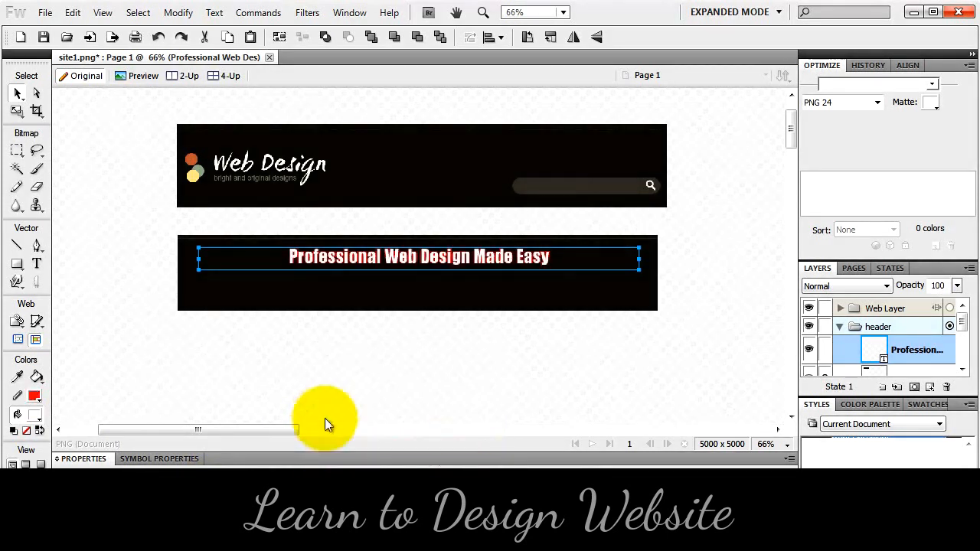
{"action": "left_click", "coordinate": [314, 487]}
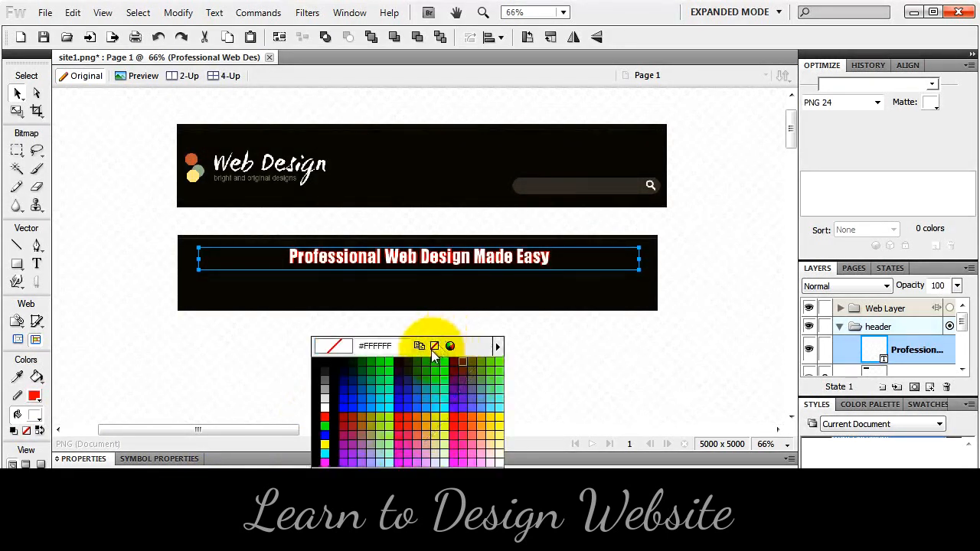
{"action": "left_click", "coordinate": [433, 346]}
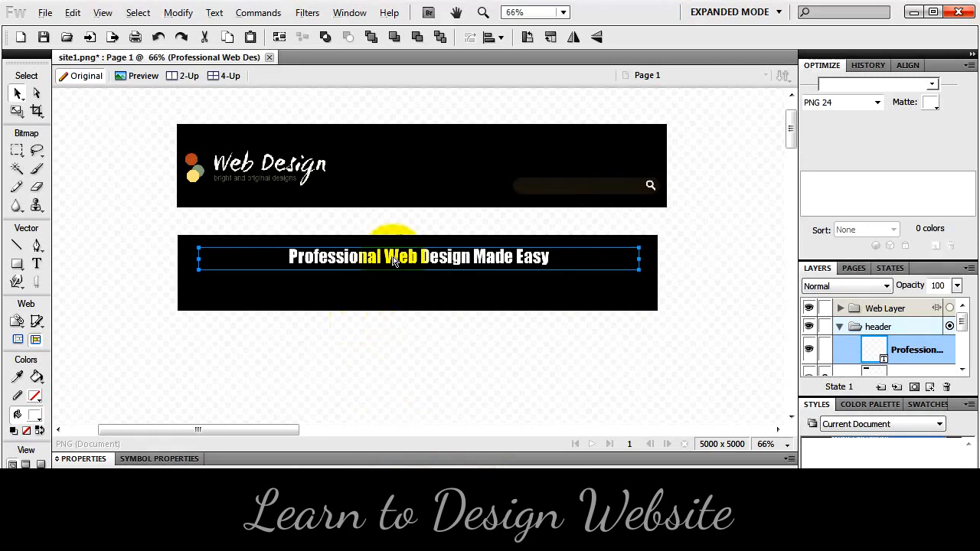
- Duplicate the title directly below the original and apply the light tan style from Wood Styles to the copy
{"action": "left_click_drag", "start_coordinate": [391, 258], "coordinate": [391, 288]}
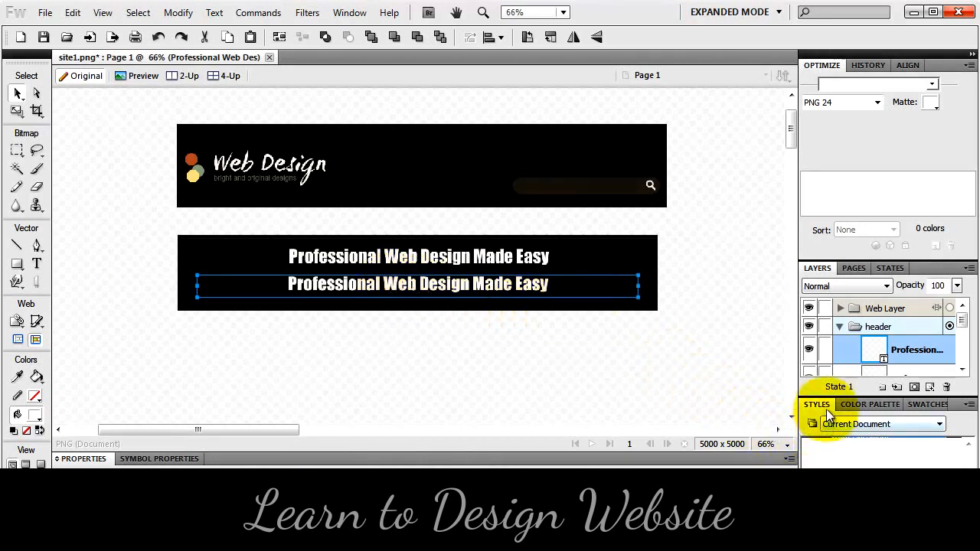
{"action": "left_click", "coordinate": [881, 424]}
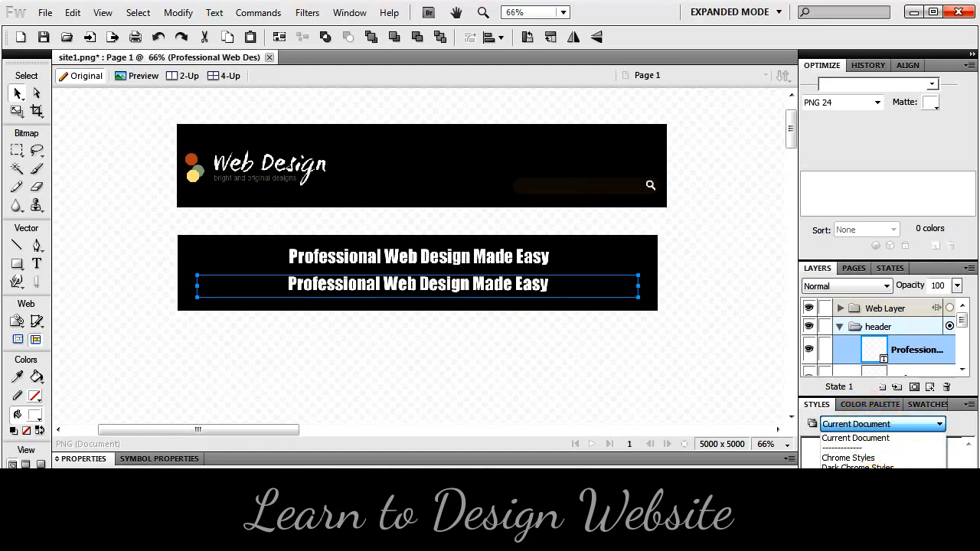
{"action": "left_click", "coordinate": [852, 538]}
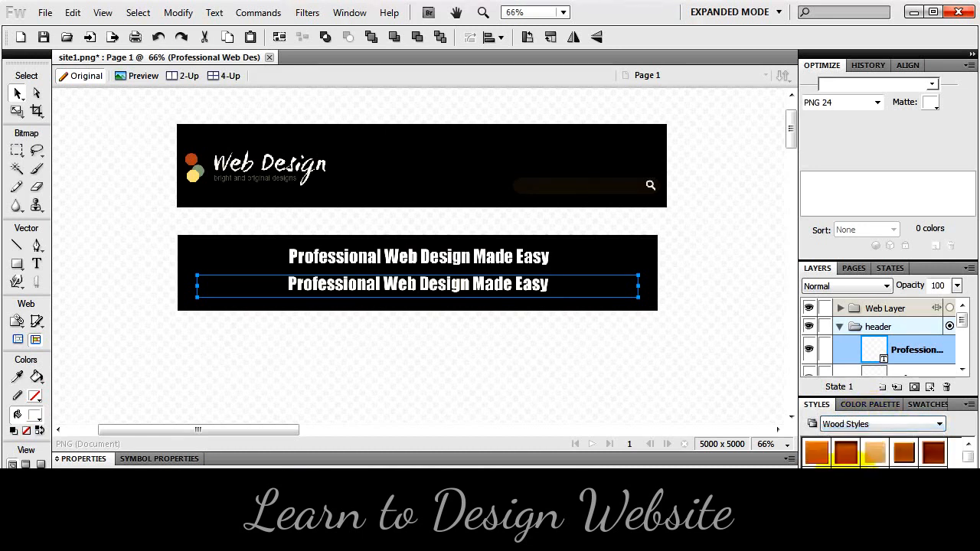
{"action": "left_click", "coordinate": [875, 453]}
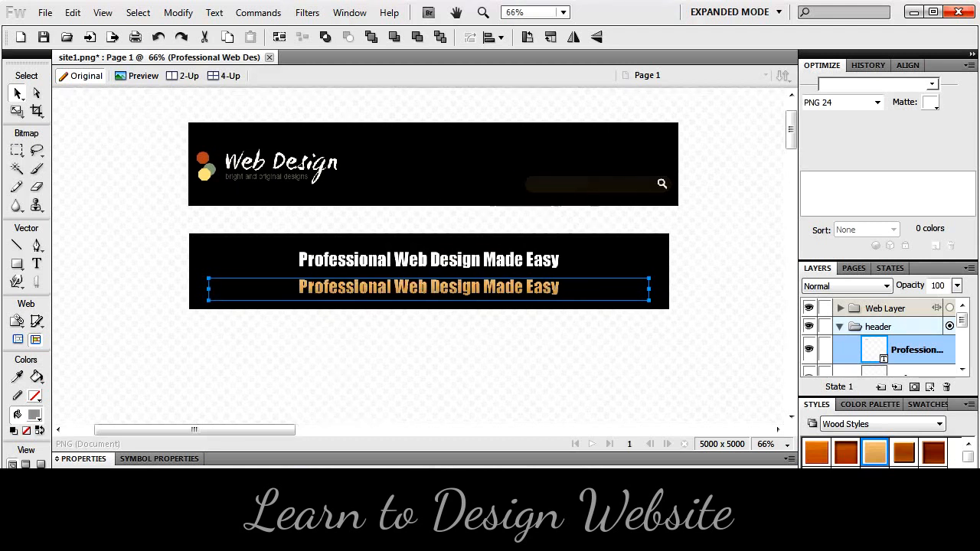
- Delete the white title and move the wood-styled title up to the vertical middle of the black header
{"action": "left_click", "coordinate": [477, 257]}
{"action": "key", "text": "Delete"}
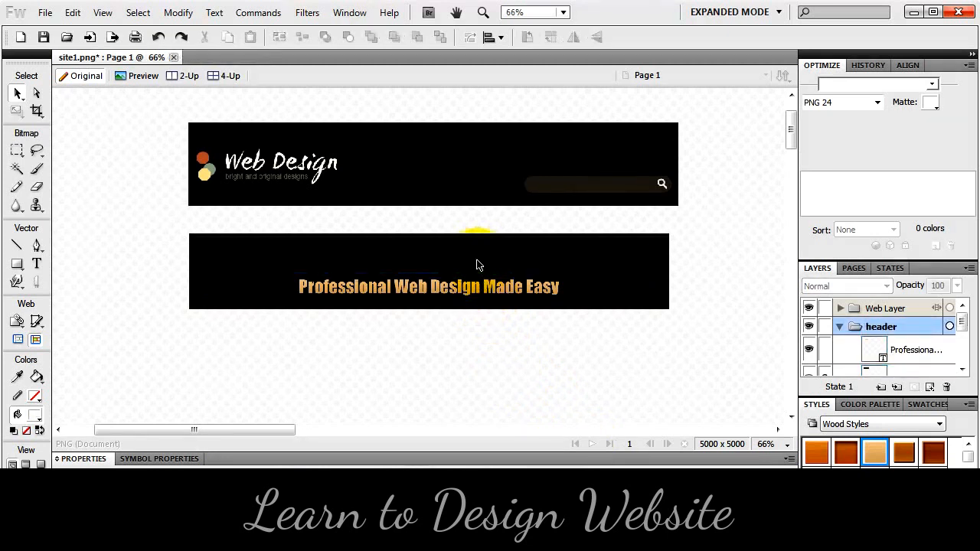
{"action": "left_click_drag", "start_coordinate": [425, 293], "coordinate": [424, 275]}
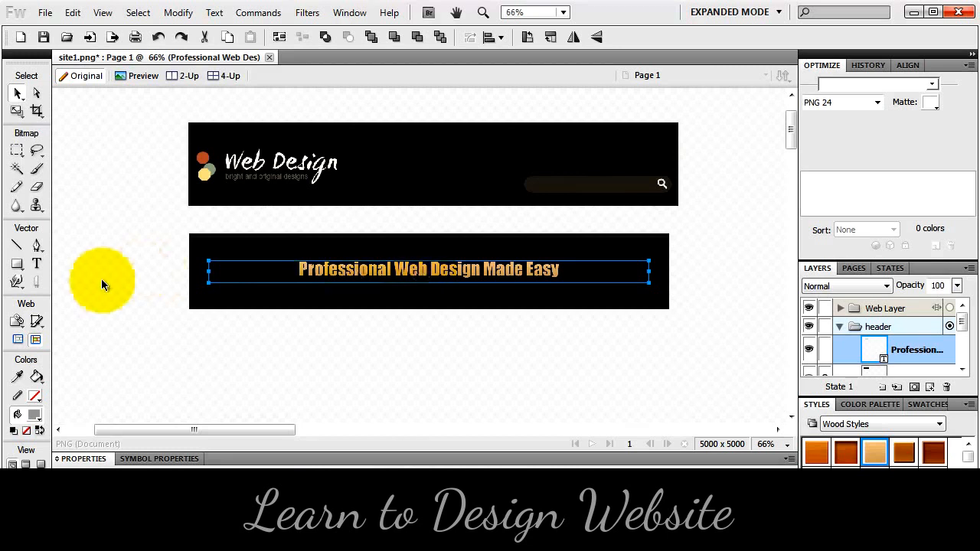
- Draw a header-wide rectangle from the black header's upper-left corner to well below it, and move it beneath both bitmaps in the header layer
{"action": "left_click", "coordinate": [17, 263]}
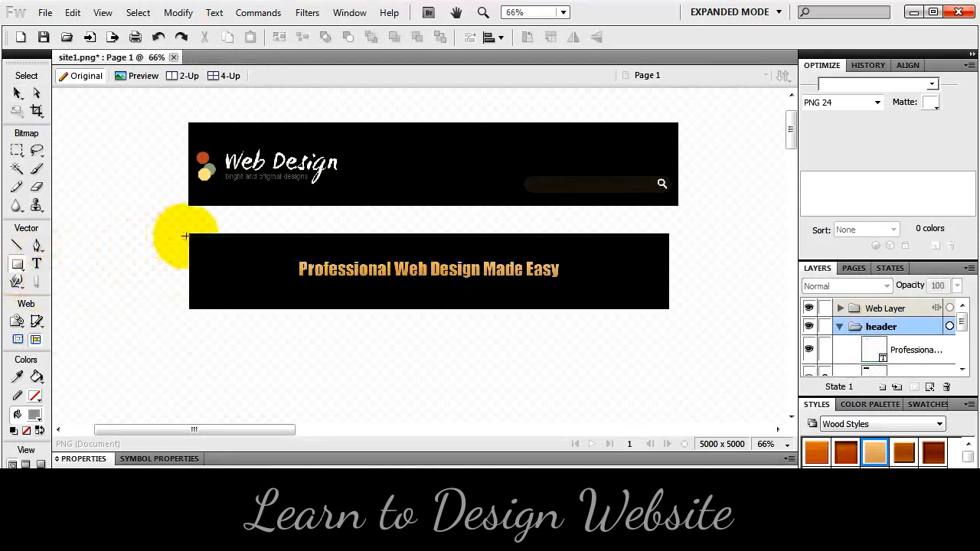
{"action": "left_click_drag", "start_coordinate": [188, 232], "coordinate": [674, 361]}
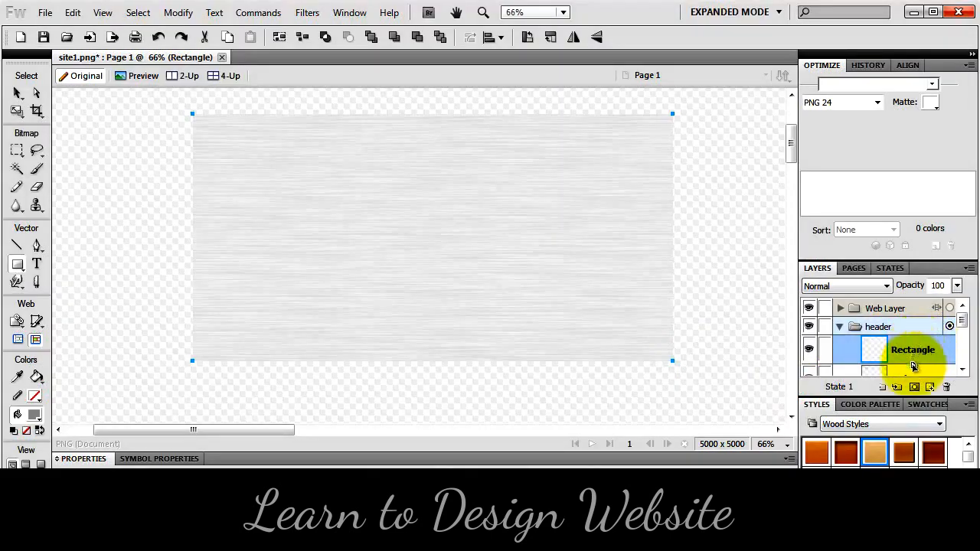
{"action": "left_click_drag", "start_coordinate": [913, 366], "coordinate": [910, 321]}
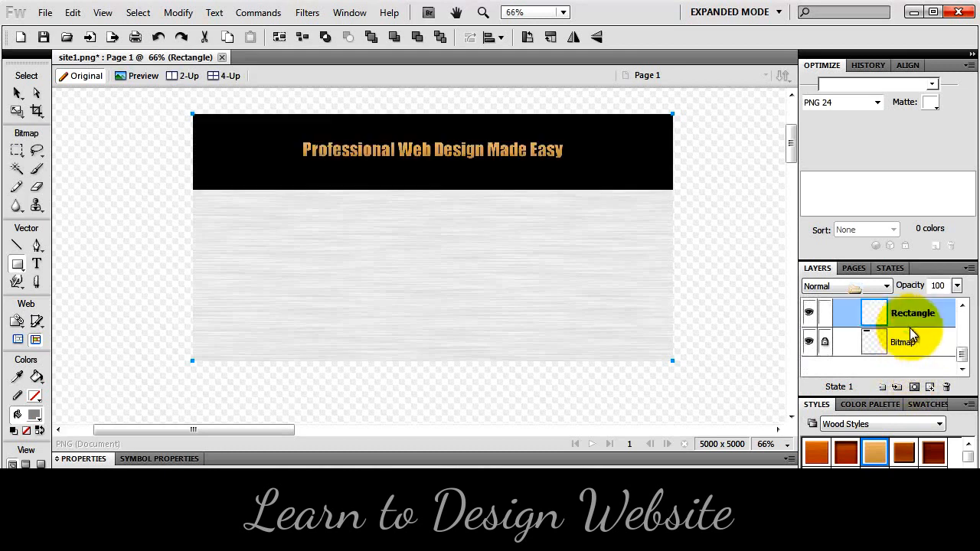
{"action": "double_click", "coordinate": [904, 320]}
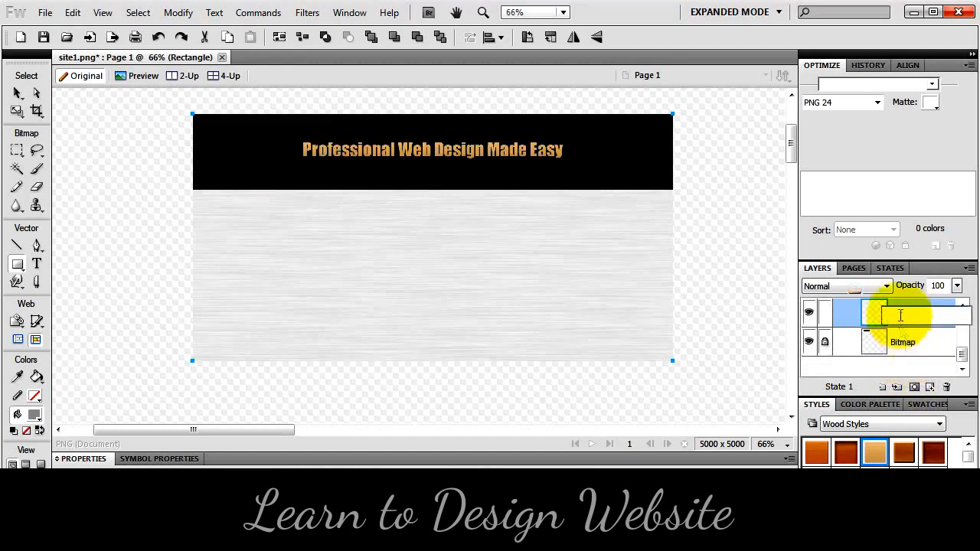
{"action": "left_click", "coordinate": [863, 315]}
{"action": "left_click_drag", "start_coordinate": [911, 316], "coordinate": [907, 360]}
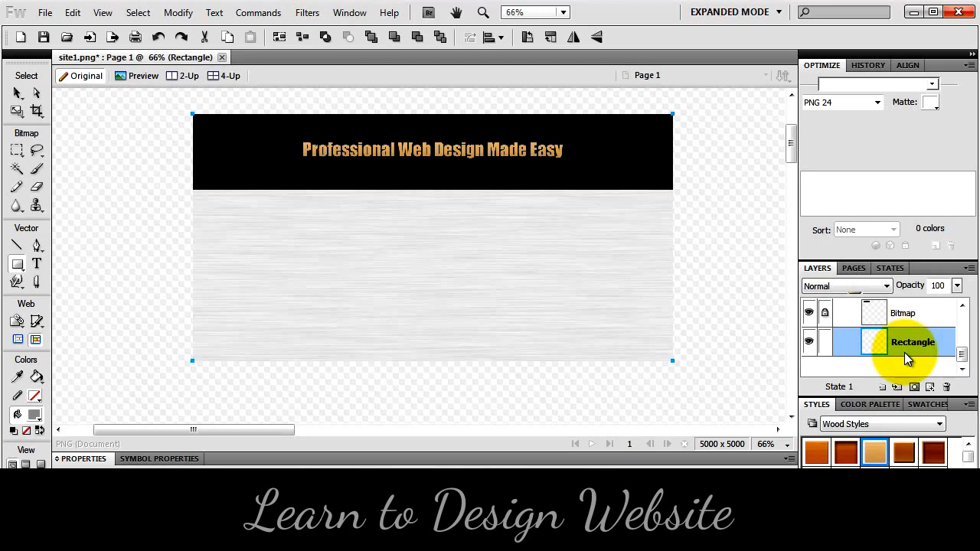
- Collapse the header layer and add a new layer above it
{"action": "scroll", "coordinate": [962, 352], "scroll_direction": "up", "scroll_amount": 3}
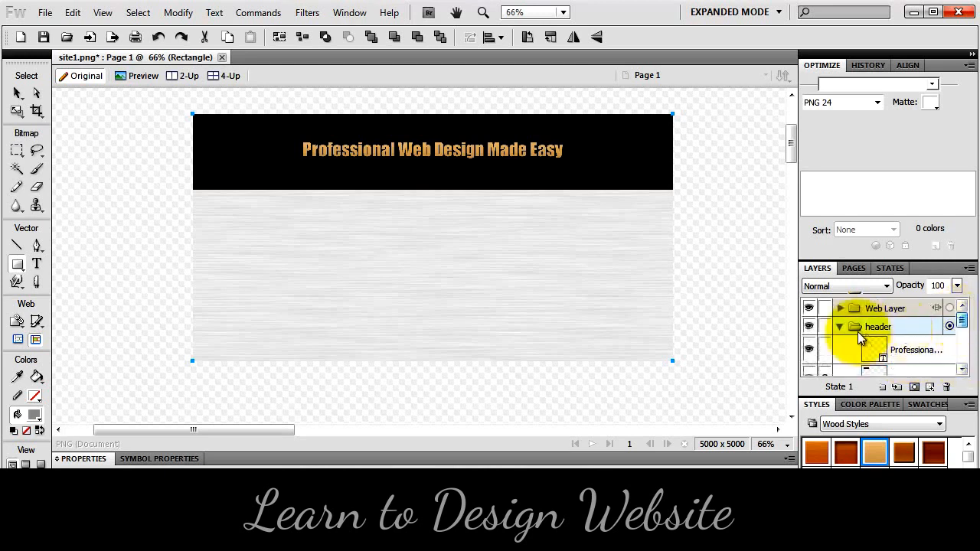
{"action": "left_click", "coordinate": [839, 327]}
{"action": "left_click", "coordinate": [894, 386]}
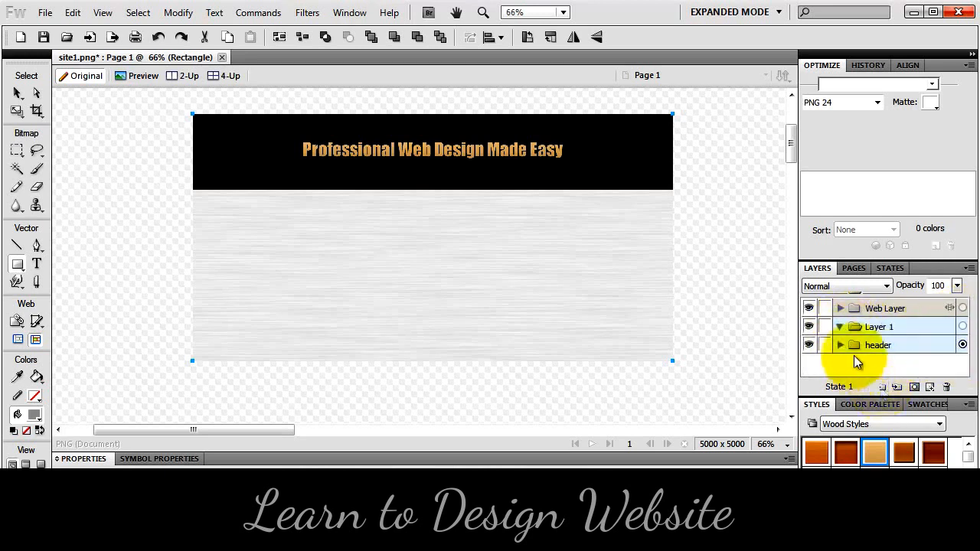
- Rename the newly added layer as background
{"action": "double_click", "coordinate": [880, 326]}
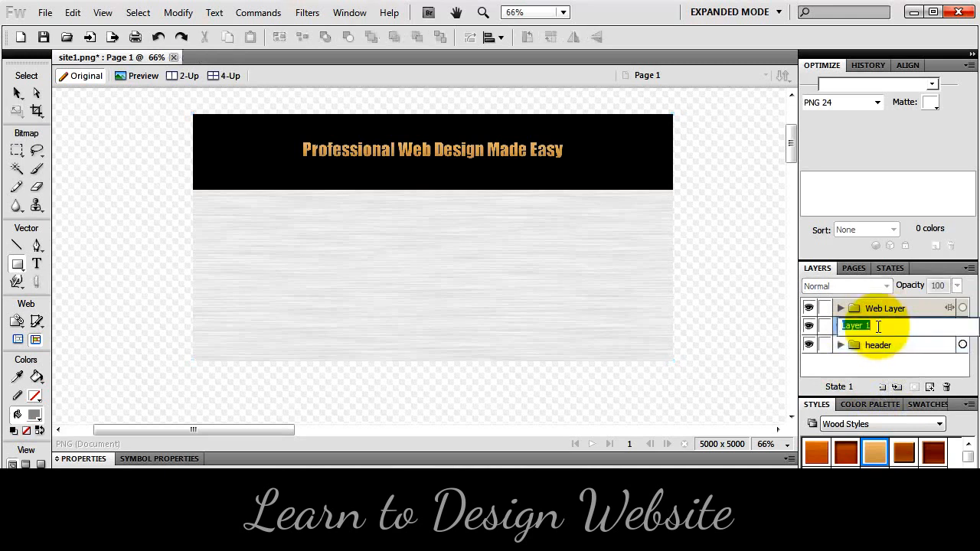
{"action": "type", "text": "bac"}
{"action": "type", "text": "kground"}
{"action": "key", "text": "Return"}
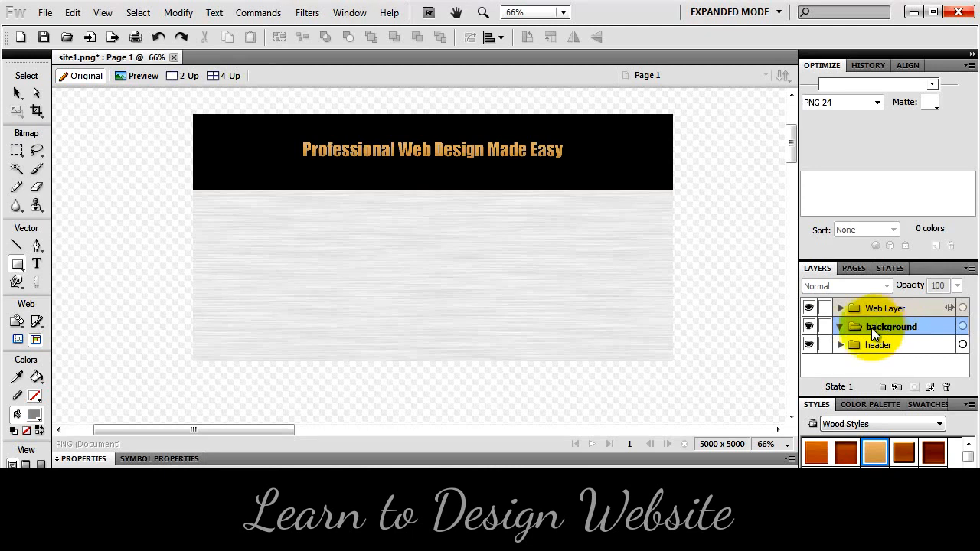
- Move the textured rectangle from the header layer into the background layer, and place the header layer above the background layer
{"action": "left_click", "coordinate": [841, 345]}
{"action": "left_click_drag", "start_coordinate": [964, 317], "coordinate": [918, 327]}
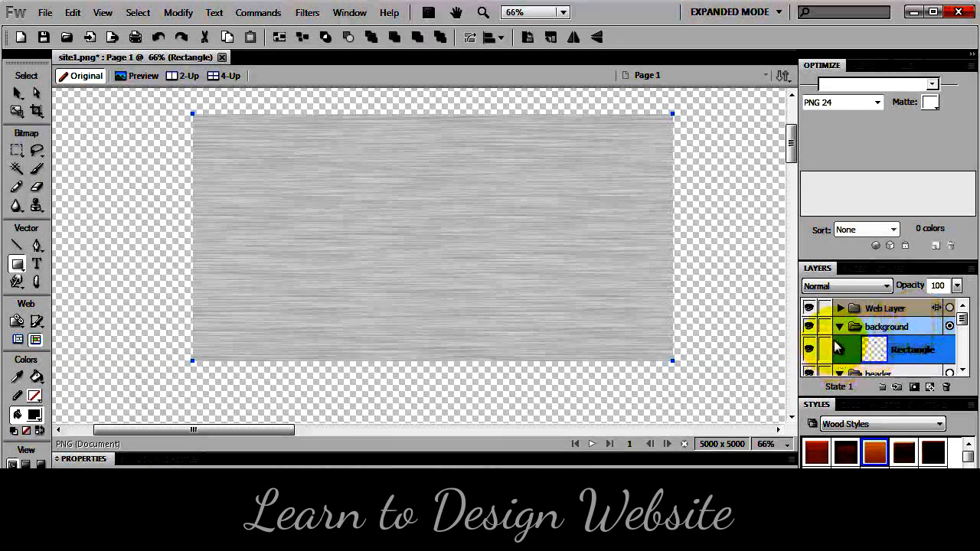
{"action": "left_click", "coordinate": [839, 327]}
{"action": "left_click", "coordinate": [840, 345]}
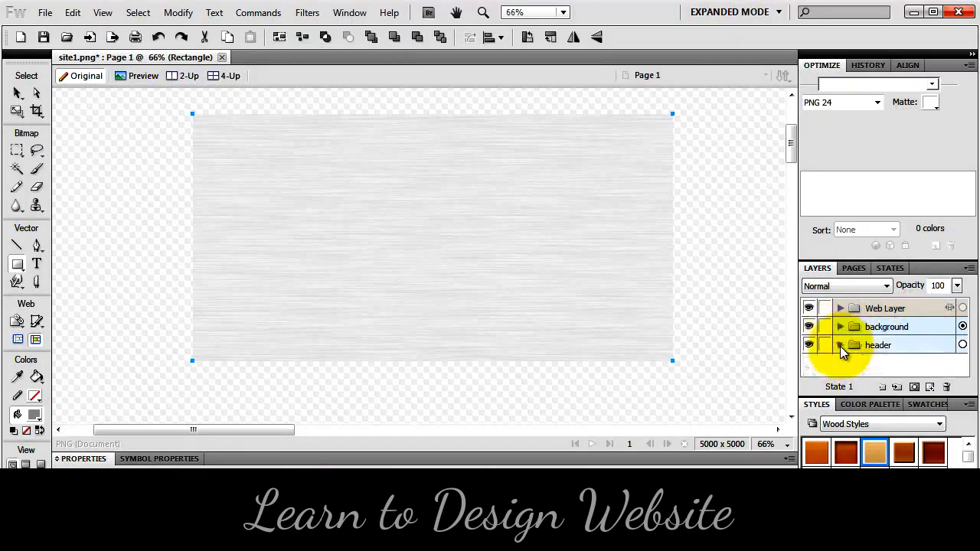
{"action": "left_click_drag", "start_coordinate": [875, 345], "coordinate": [860, 322]}
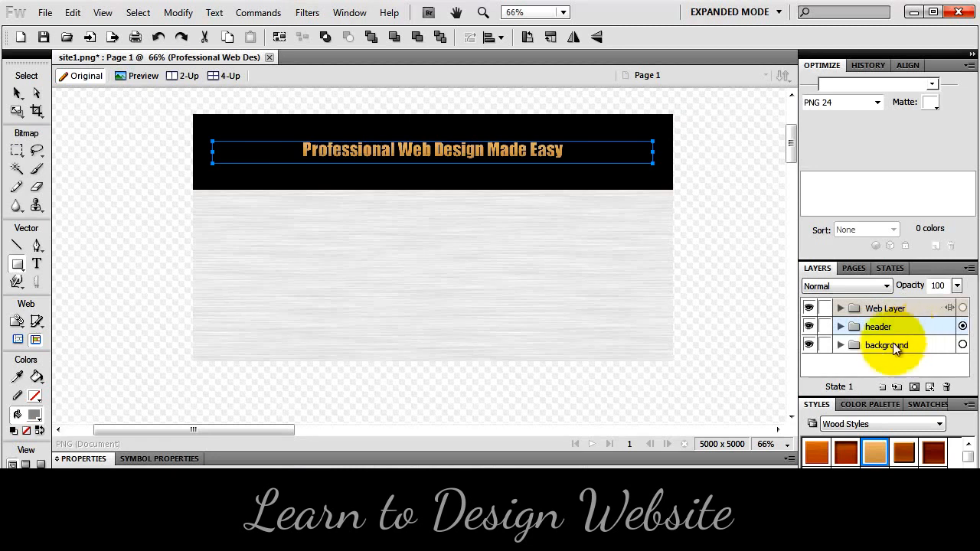
- Make the background layer's rectangle slightly narrower than the black header and extend its height far down the page
{"action": "left_click", "coordinate": [839, 344]}
{"action": "left_click", "coordinate": [911, 371]}
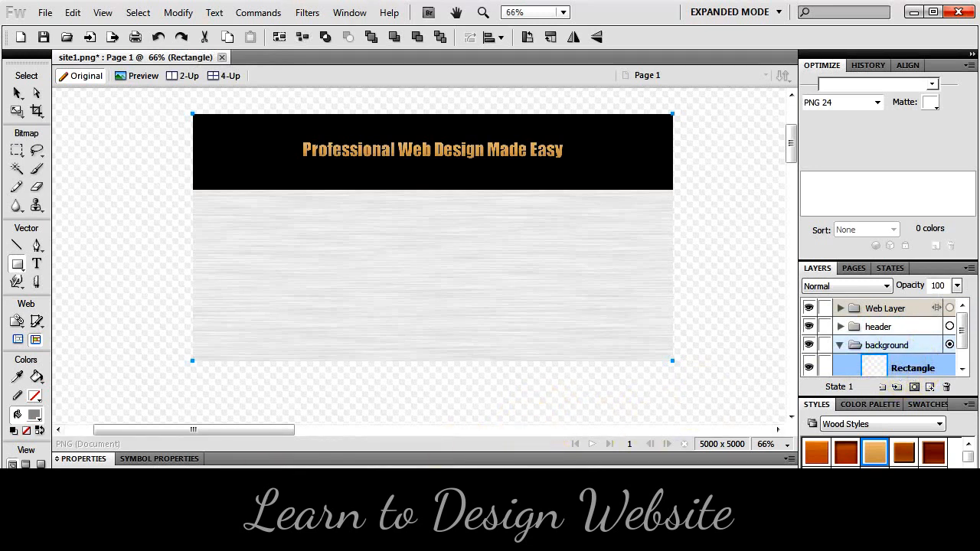
{"action": "key", "text": "Return"}
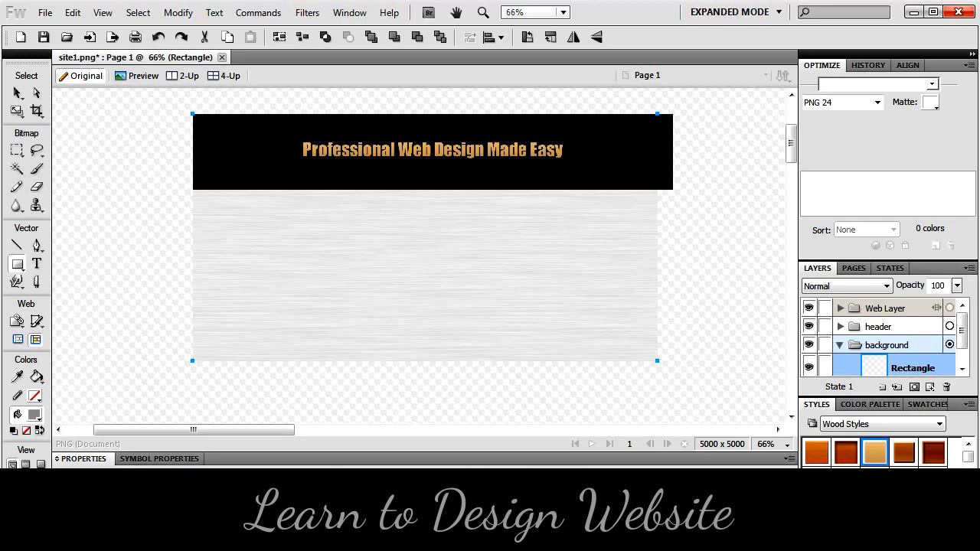
{"action": "key", "text": "Return"}
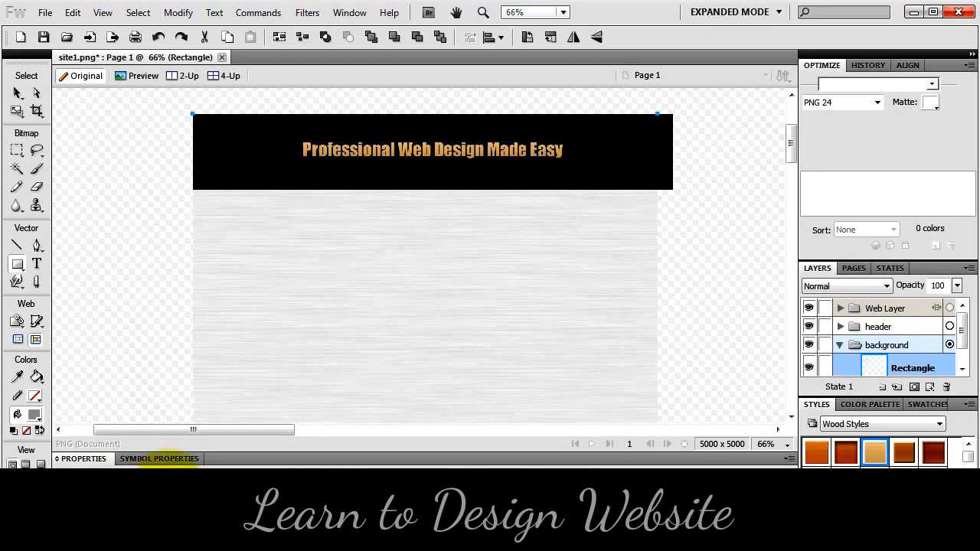
- Give the background rectangle a plain white fill without texture and a dark grey glow around its edges
{"action": "left_click", "coordinate": [178, 478]}
{"action": "left_click", "coordinate": [189, 407]}
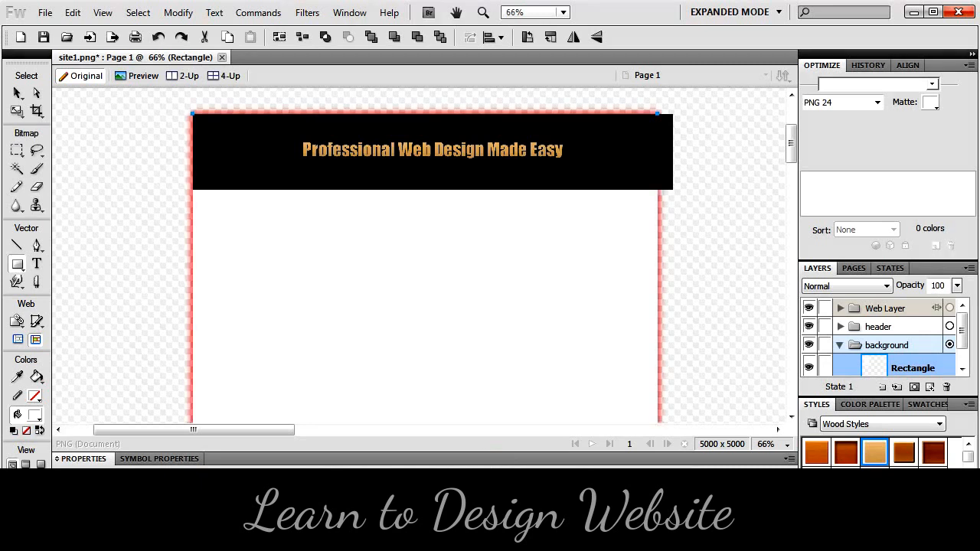
{"action": "left_click", "coordinate": [507, 492]}
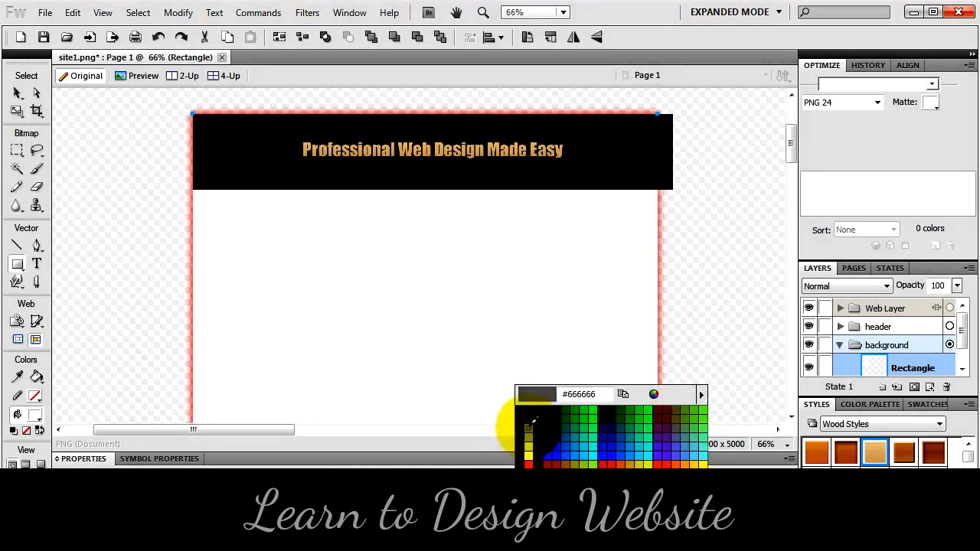
{"action": "left_click", "coordinate": [534, 419]}
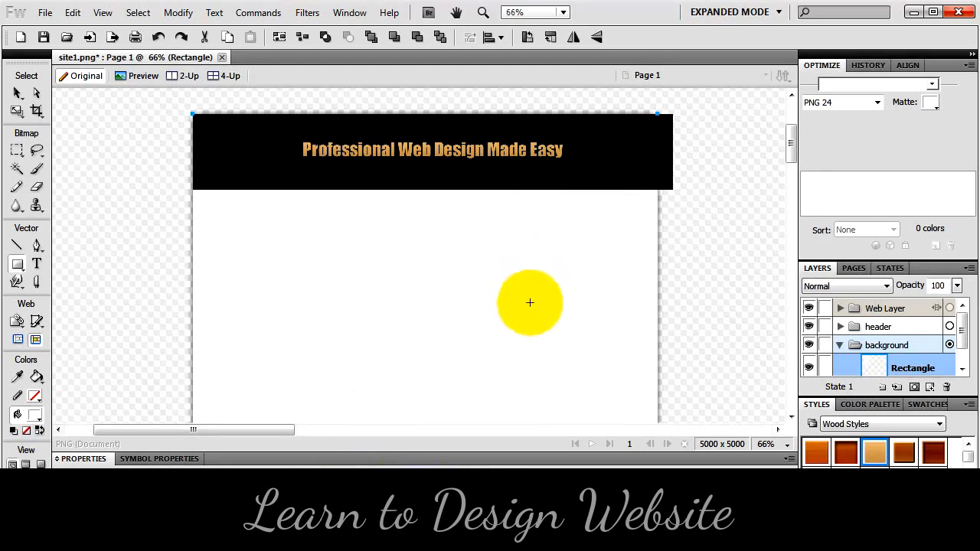
- Examine the white rectangle's edges down to its lower corner and return to the header
{"action": "key", "text": "h"}
{"action": "left_click_drag", "start_coordinate": [531, 300], "coordinate": [471, 107]}
{"action": "left_click_drag", "start_coordinate": [528, 372], "coordinate": [461, 122]}
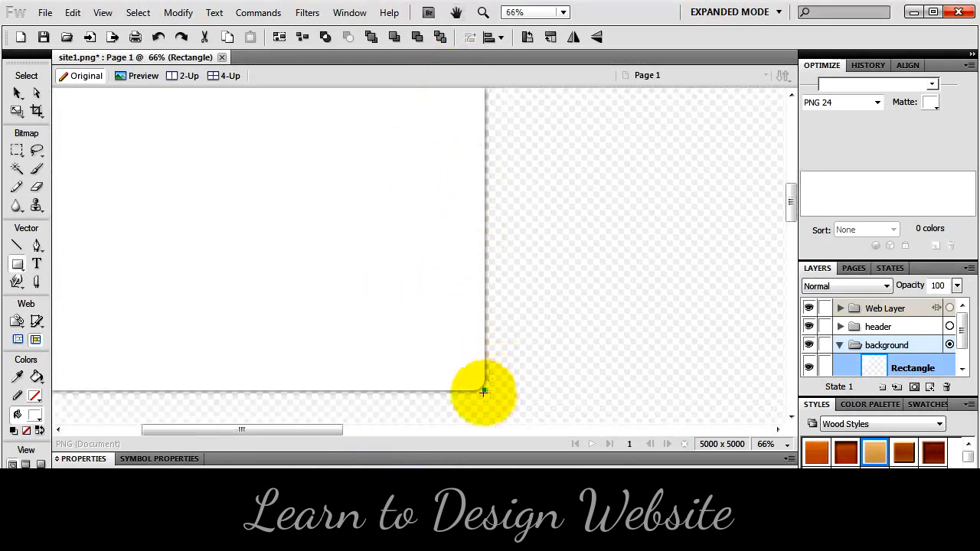
{"action": "key", "text": "space"}
{"action": "left_click_drag", "start_coordinate": [411, 184], "coordinate": [518, 390]}
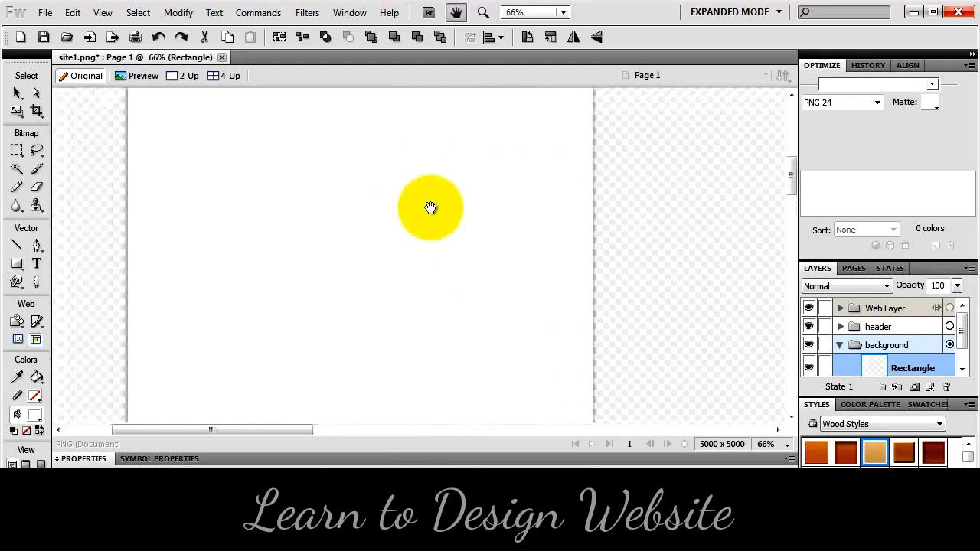
{"action": "left_click_drag", "start_coordinate": [431, 208], "coordinate": [523, 418]}
{"action": "left_click_drag", "start_coordinate": [492, 255], "coordinate": [498, 254]}
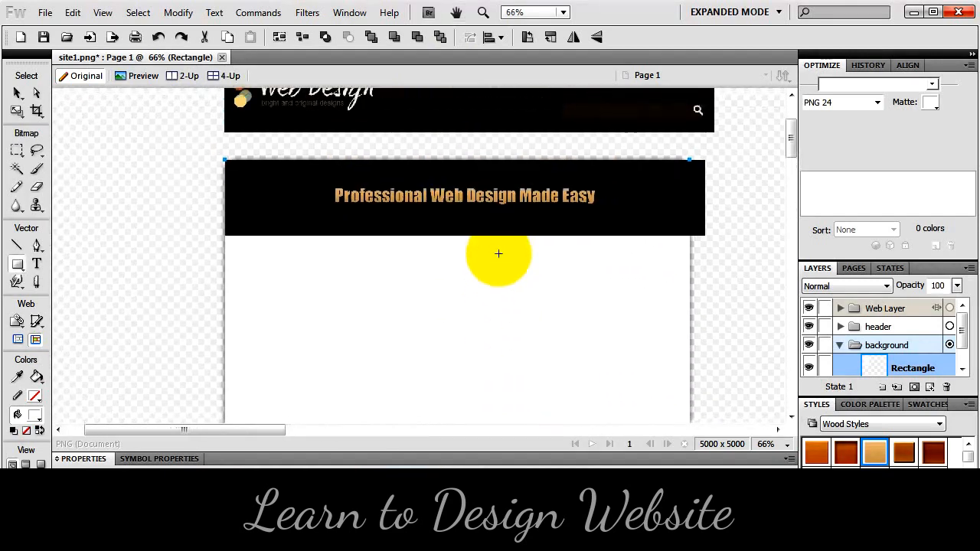
- Center the white rectangle horizontally beneath the black header, shift it slightly down, and lock it in the background layer
{"action": "left_click", "coordinate": [18, 92]}
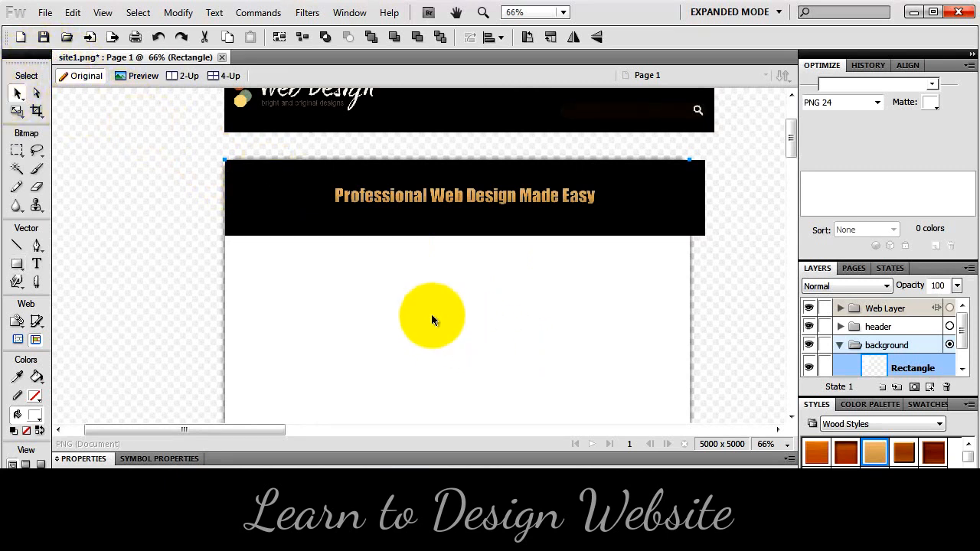
{"action": "mouse_move", "coordinate": [432, 314]}
{"action": "left_mouse_down"}
{"action": "mouse_move", "coordinate": [444, 318]}
{"action": "mouse_move", "coordinate": [438, 326]}
{"action": "left_mouse_up"}
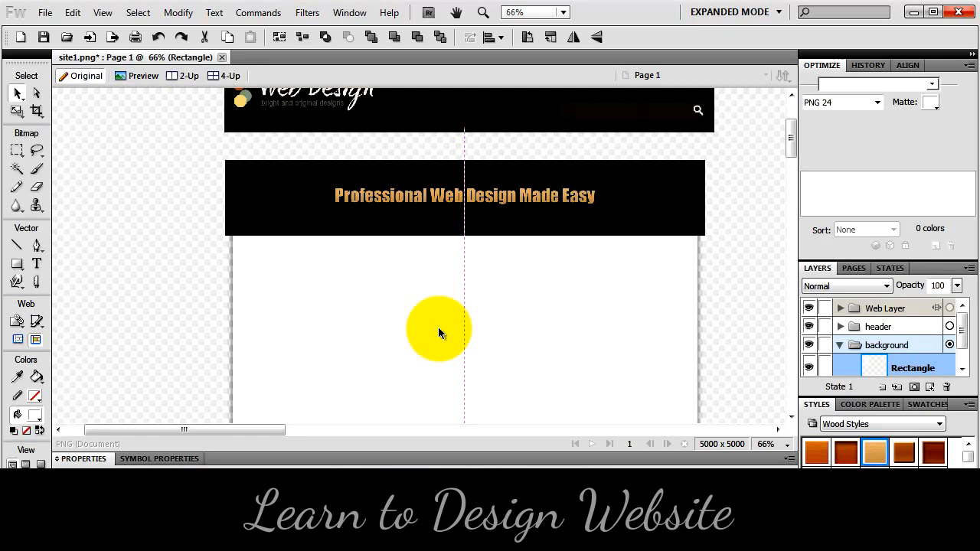
{"action": "left_click_drag", "start_coordinate": [439, 328], "coordinate": [436, 336]}
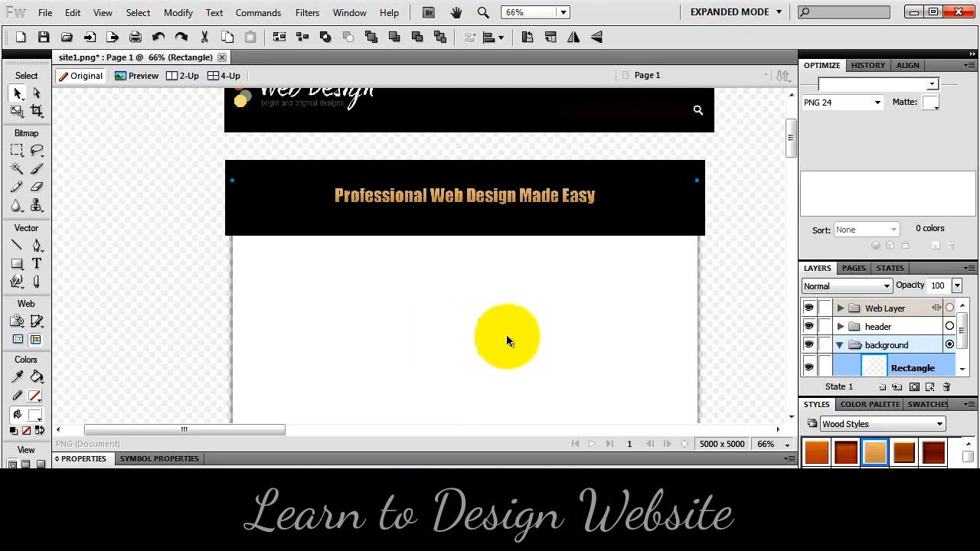
{"action": "left_click", "coordinate": [826, 369]}
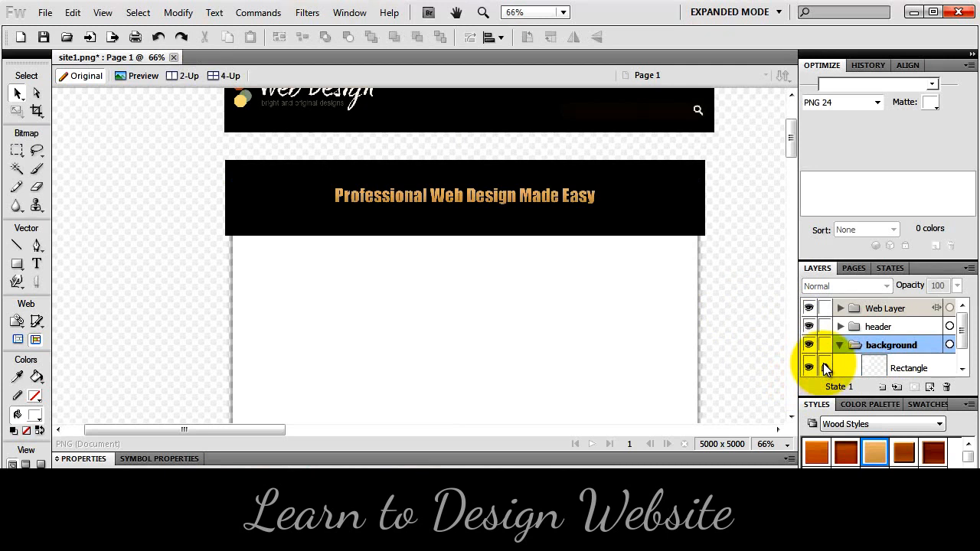
{"action": "left_click", "coordinate": [826, 369]}
- Draw a right-pointing arrow shape on the white rectangle, just below the header near its lower-right corner
{"action": "left_click", "coordinate": [483, 12]}
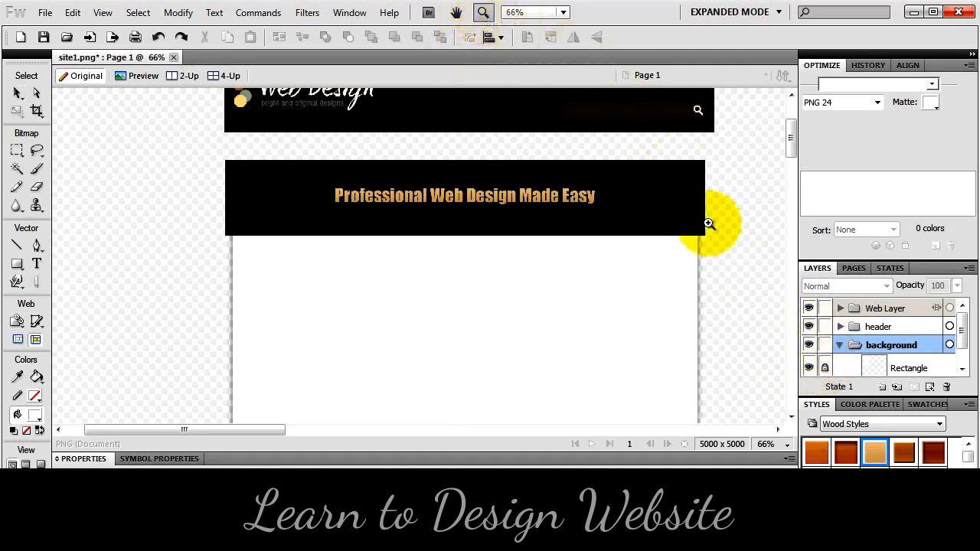
{"action": "left_click_drag", "start_coordinate": [629, 331], "coordinate": [764, 196]}
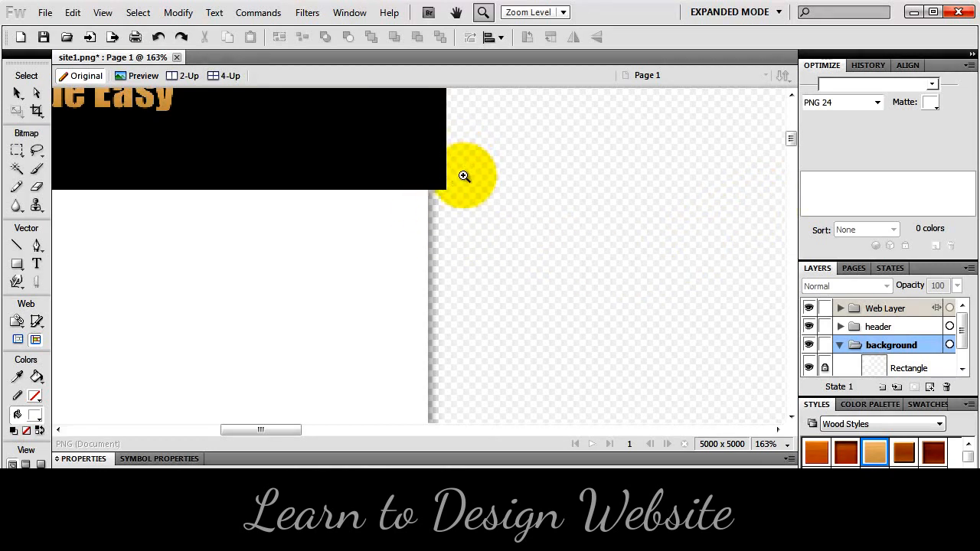
{"action": "left_click", "coordinate": [17, 264]}
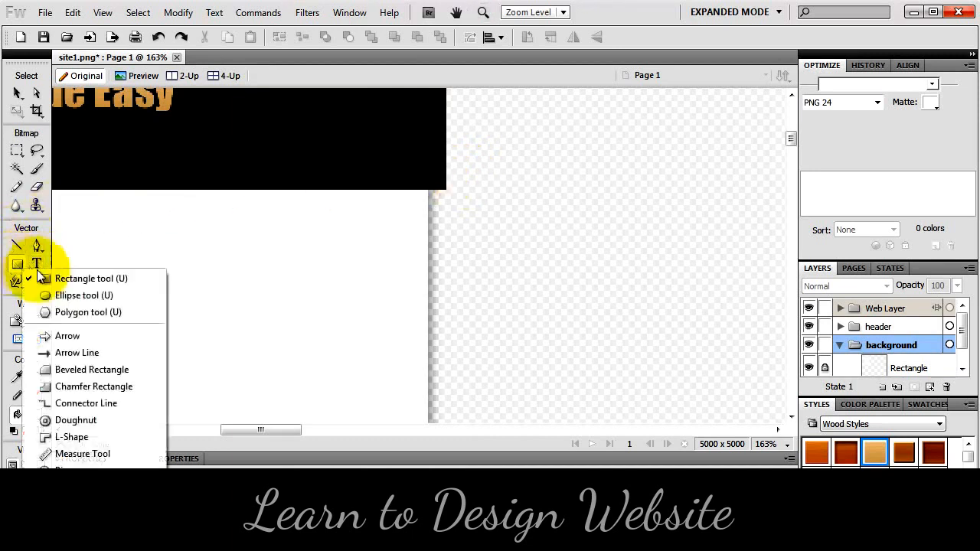
{"action": "left_click", "coordinate": [69, 336]}
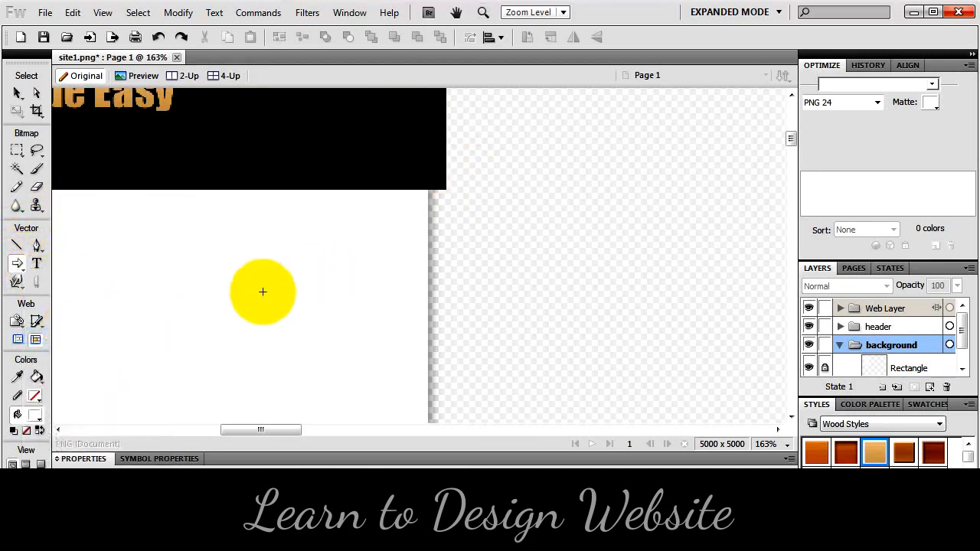
{"action": "left_click_drag", "start_coordinate": [208, 302], "coordinate": [364, 208]}
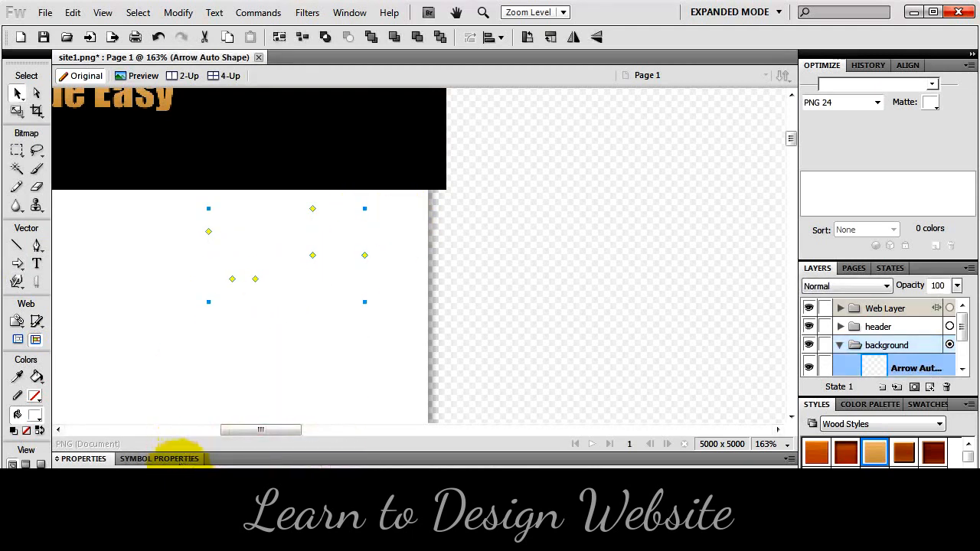
- Fill the arrow with black and reduce its width and height
{"action": "left_click", "coordinate": [176, 462]}
{"action": "left_click", "coordinate": [191, 375]}
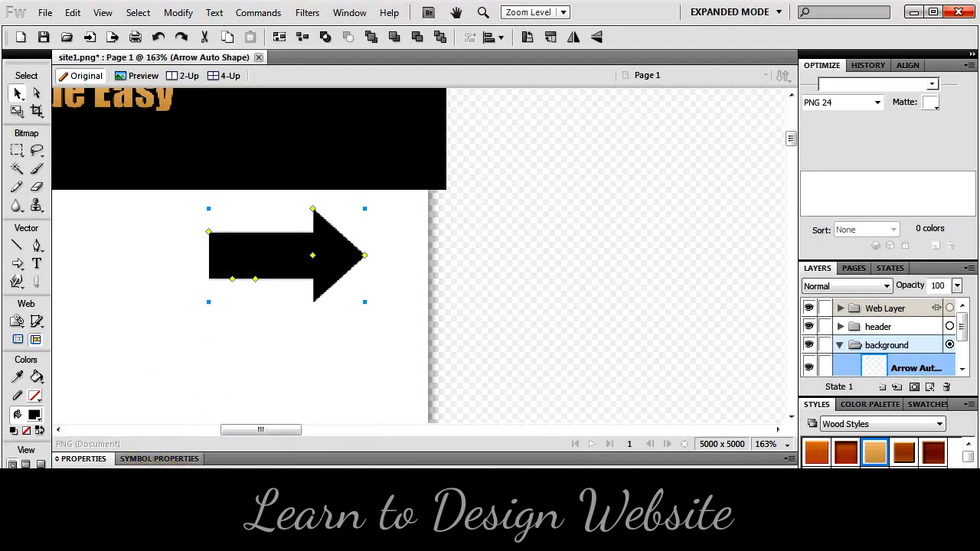
{"action": "key", "text": "Return"}
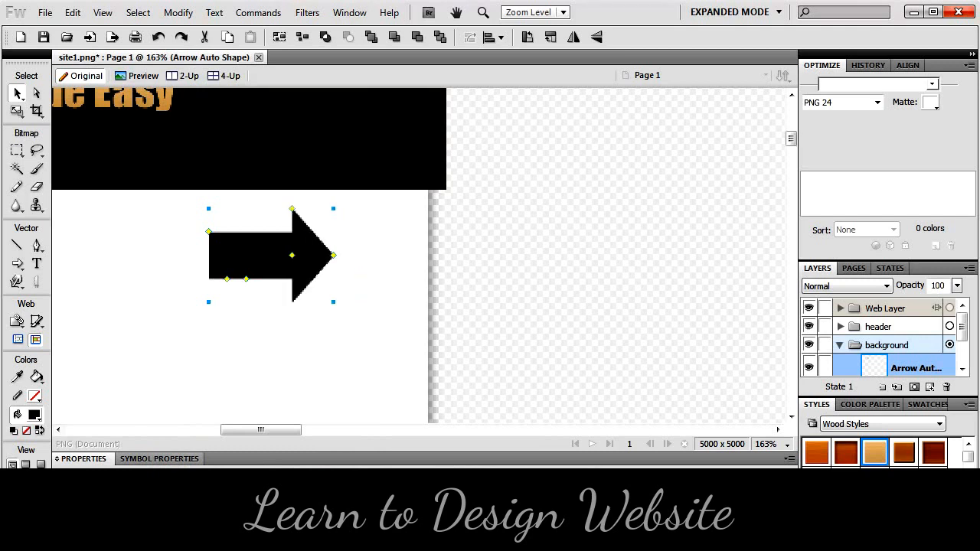
{"action": "key", "text": "Return"}
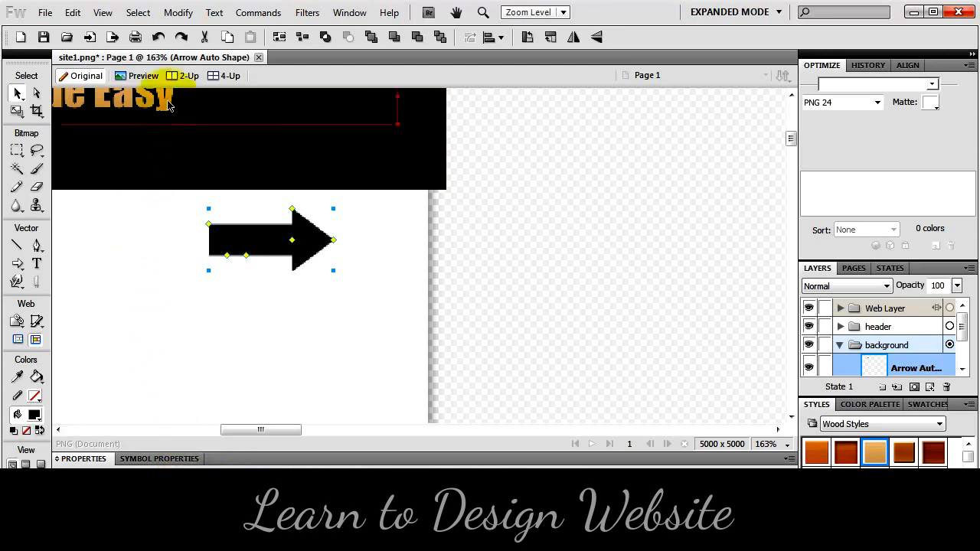
{"action": "left_click", "coordinate": [177, 13]}
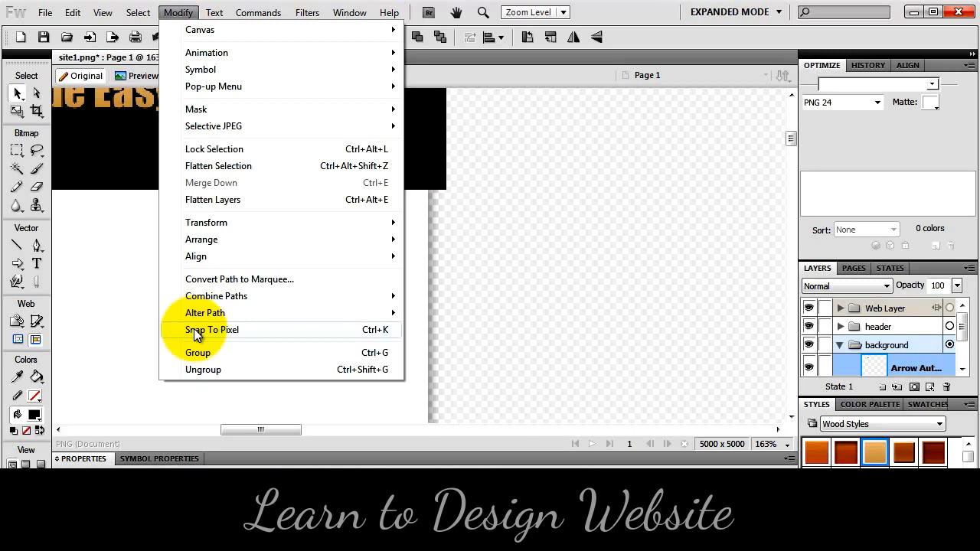
{"action": "left_click", "coordinate": [97, 318]}
{"action": "left_click", "coordinate": [108, 322]}
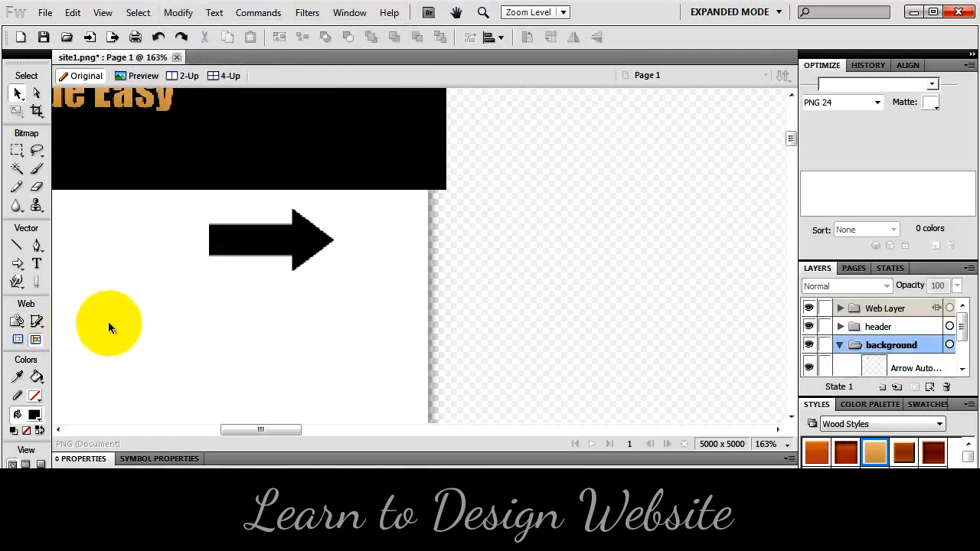
{"action": "left_click_drag", "start_coordinate": [353, 333], "coordinate": [302, 247]}
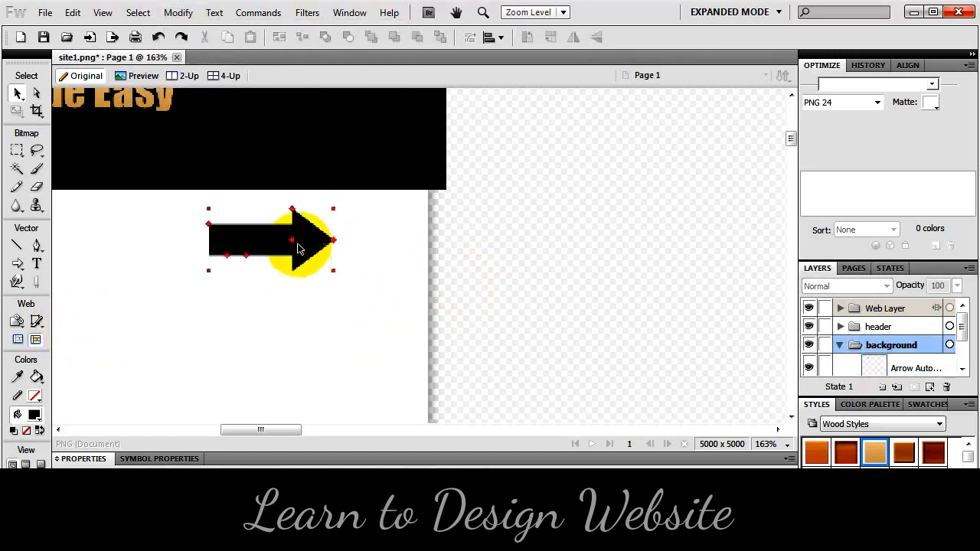
- Nudge the black arrow up and to the right until its tip meets the black header's lower-right corner
{"action": "left_click", "coordinate": [299, 249]}
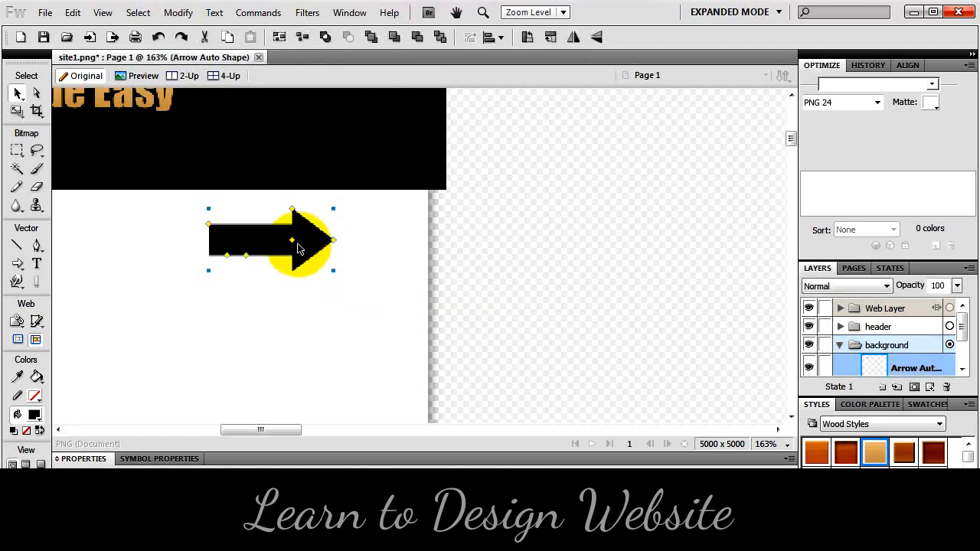
{"action": "key", "text": "Right"}
{"action": "key", "text": "Right"}
{"action": "key", "text": "Up"}
{"action": "key", "text": "Up"}
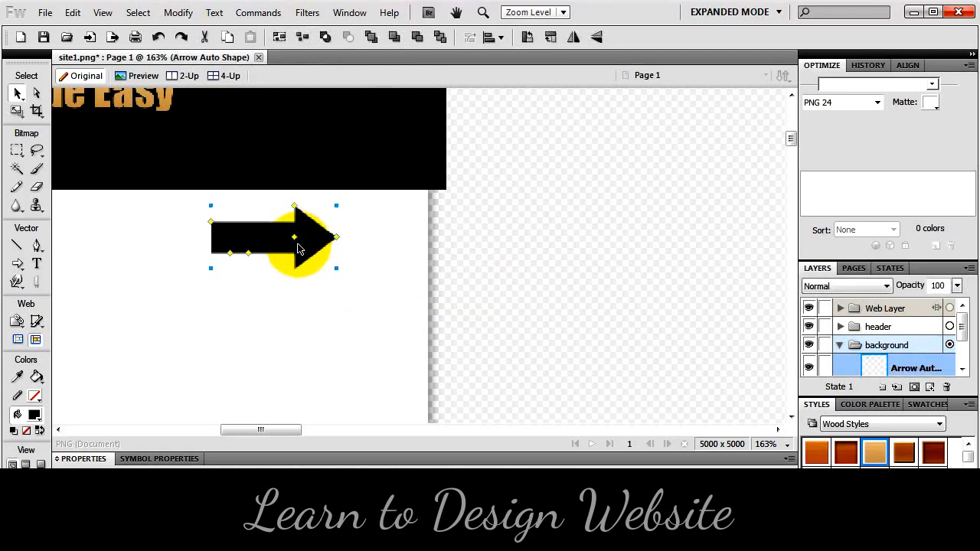
{"action": "key", "text": "shift+Right"}
{"action": "key", "text": "shift+Right"}
{"action": "key", "text": "shift+Right"}
{"action": "key", "text": "shift+Right"}
{"action": "key", "text": "shift+Right"}
{"action": "key", "text": "shift+Right"}
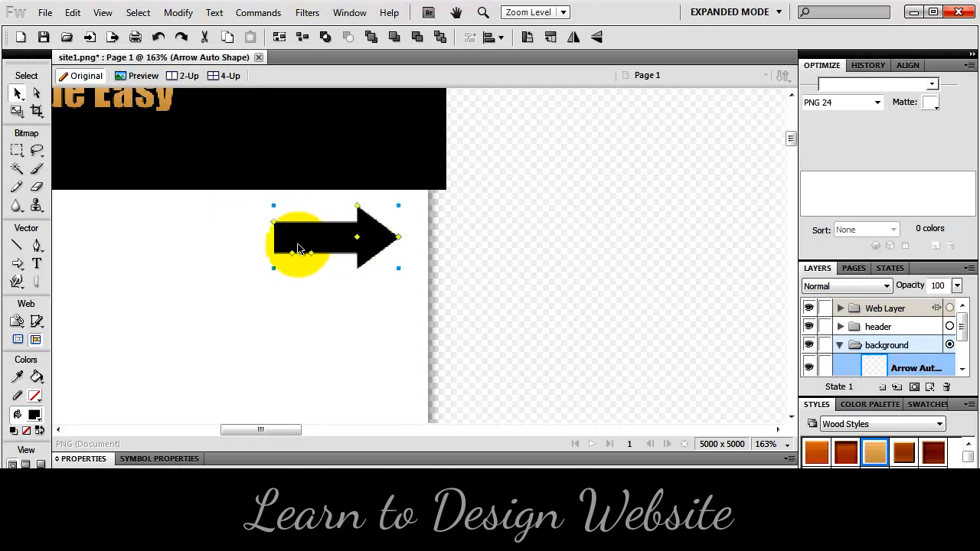
{"action": "key", "text": "shift+Up"}
{"action": "key", "text": "shift+Up"}
{"action": "key", "text": "shift+Up"}
{"action": "key", "text": "shift+Up"}
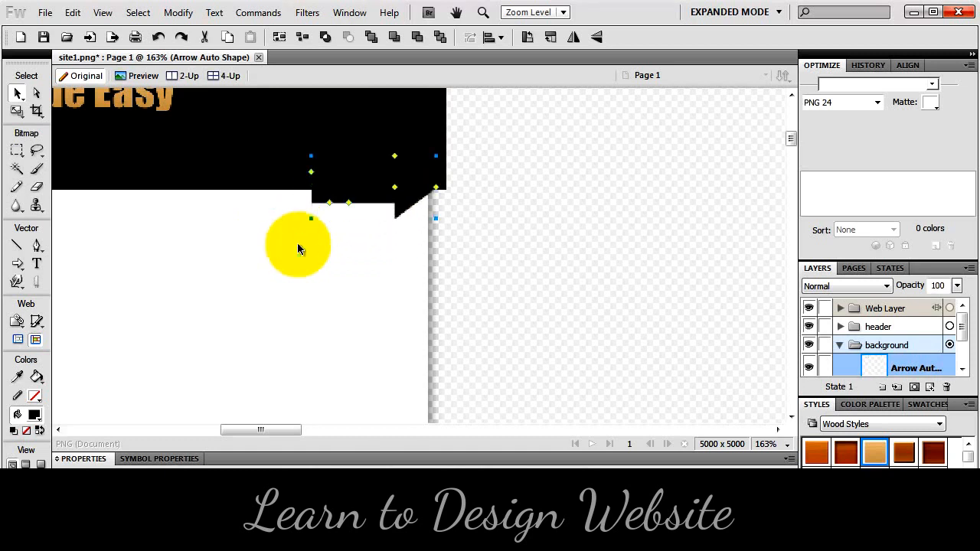
{"action": "key", "text": "shift+Right"}
{"action": "key", "text": "shift+Left"}
{"action": "key", "text": "shift+Right"}
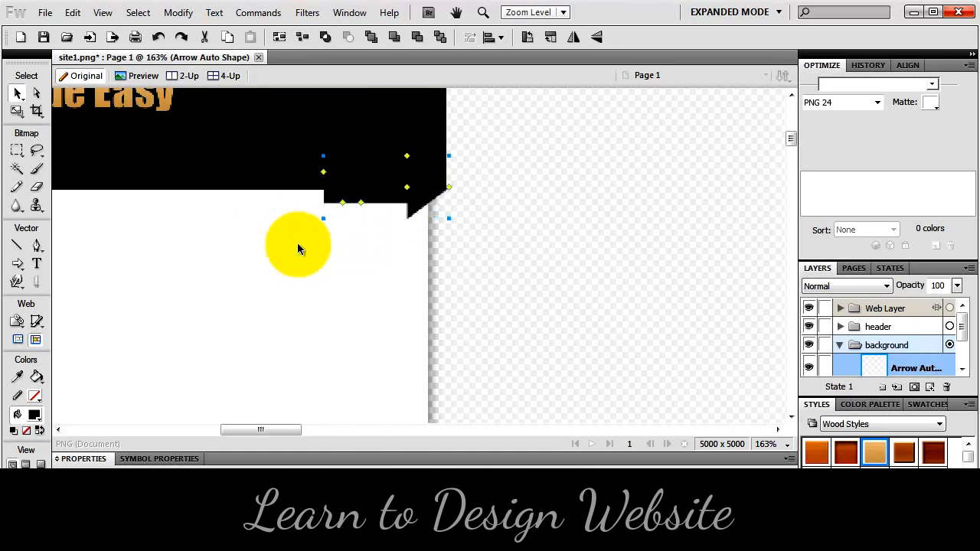
{"action": "key", "text": "Left"}
{"action": "key", "text": "Left"}
{"action": "key", "text": "Down"}
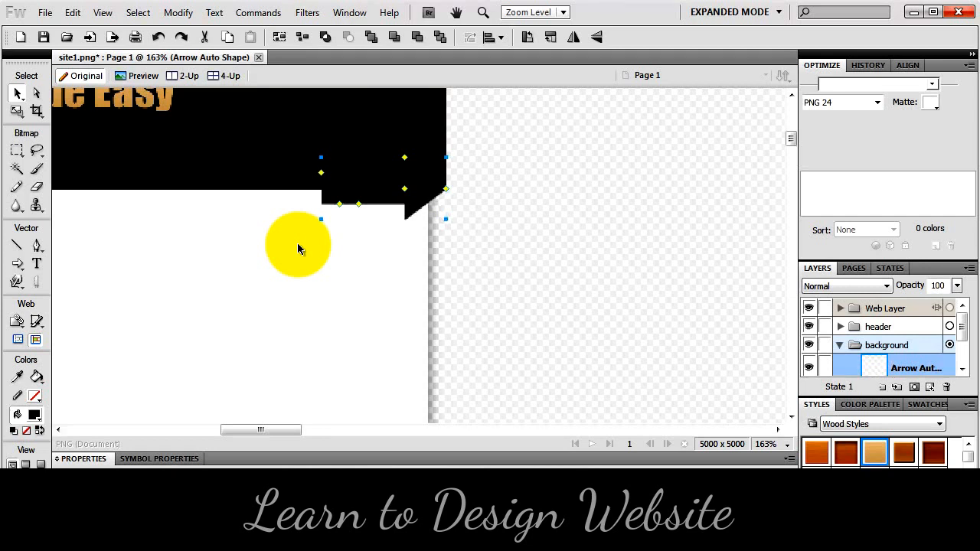
- Fine-tune the black arrow's position until its tip lines up exactly with the header's lower-right corner
{"action": "key", "text": "ctrl+equal"}
{"action": "key", "text": "ctrl+equal"}
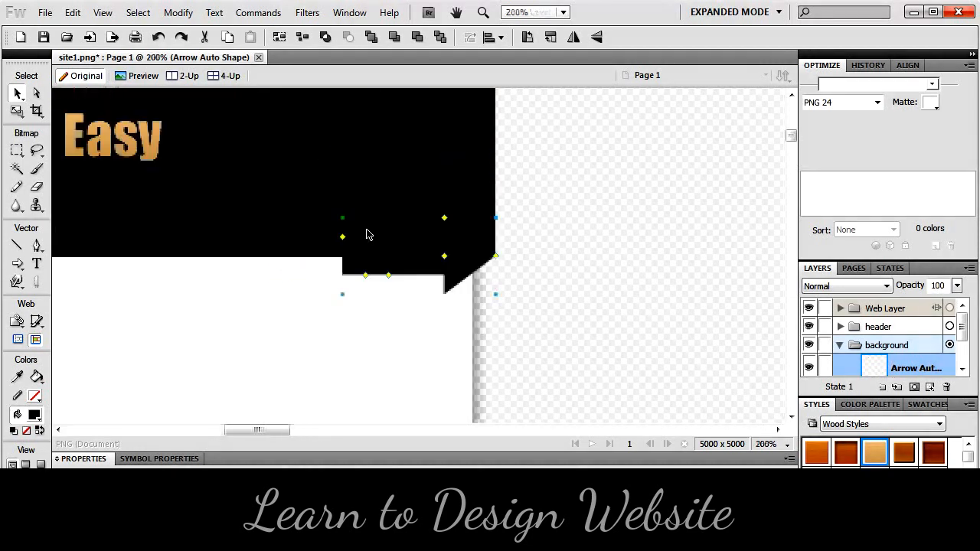
{"action": "key", "text": "Down"}
{"action": "key", "text": "Left"}
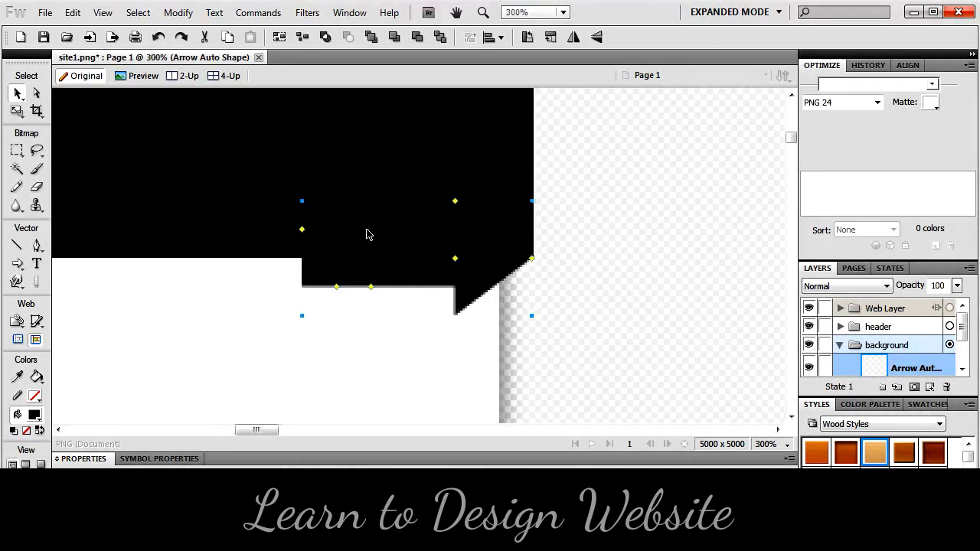
{"action": "key", "text": "Left"}
{"action": "key", "text": "Left"}
{"action": "key", "text": "Left"}
{"action": "key", "text": "Up"}
{"action": "key", "text": "Down"}
{"action": "key", "text": "Right"}
{"action": "key", "text": "Right"}
{"action": "key", "text": "Right"}
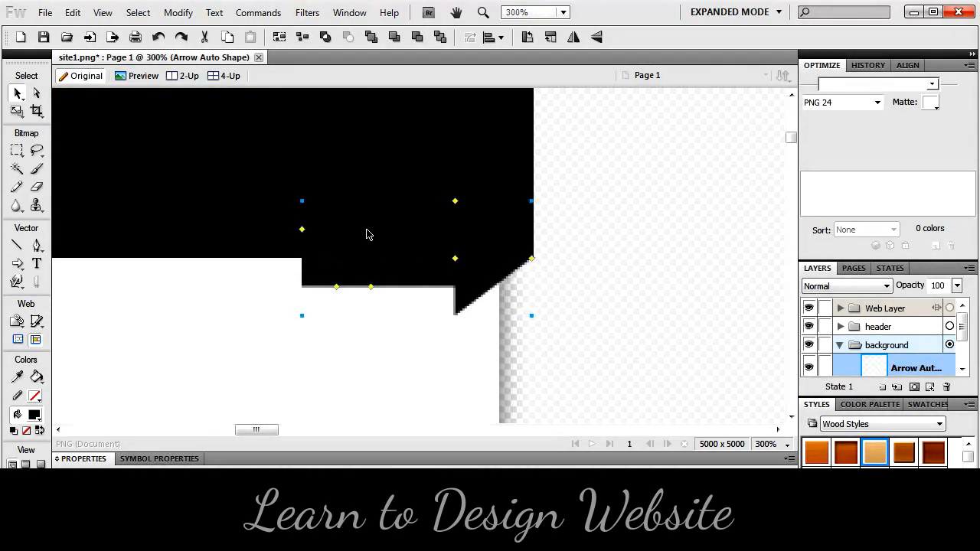
{"action": "left_click", "coordinate": [643, 298]}
{"action": "left_click", "coordinate": [485, 269]}
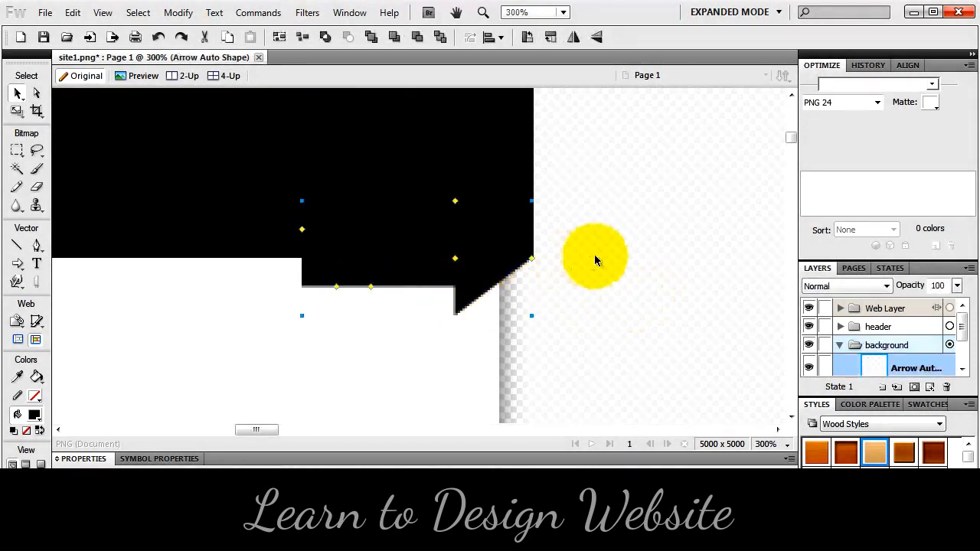
{"action": "key", "text": "Right"}
{"action": "left_click", "coordinate": [591, 255]}
{"action": "left_click", "coordinate": [520, 270]}
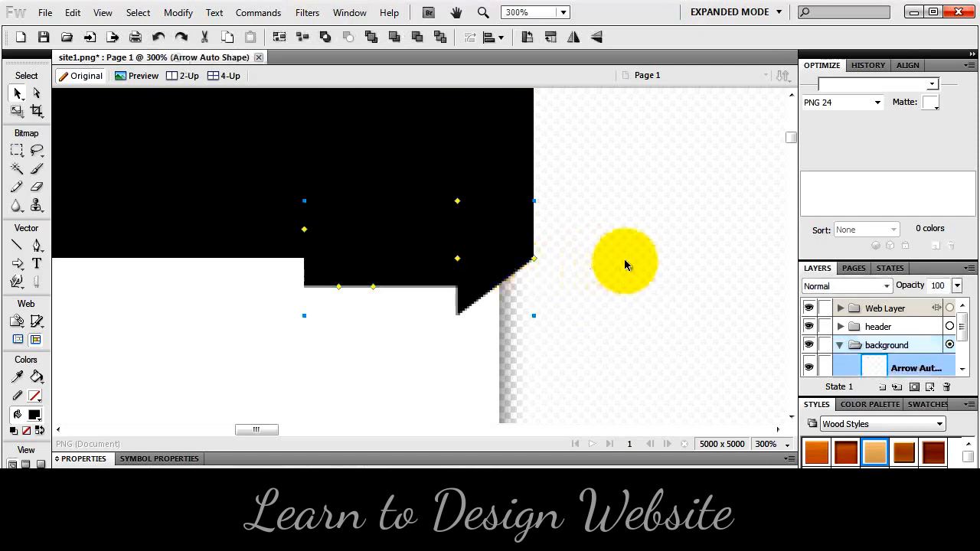
{"action": "left_click", "coordinate": [624, 261]}
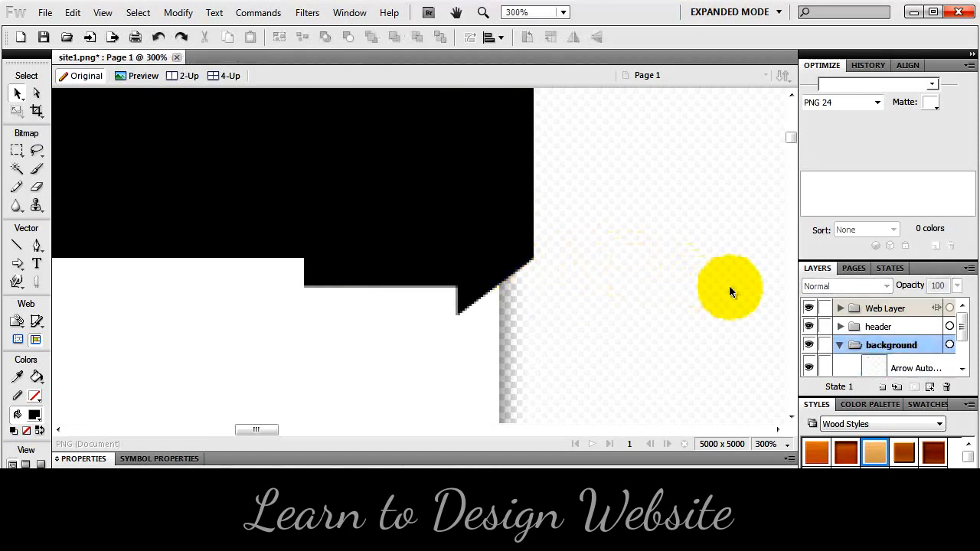
- Move the arrow beneath the locked white rectangle in the background layer so only its folded corner shows
{"action": "left_click_drag", "start_coordinate": [965, 324], "coordinate": [919, 374]}
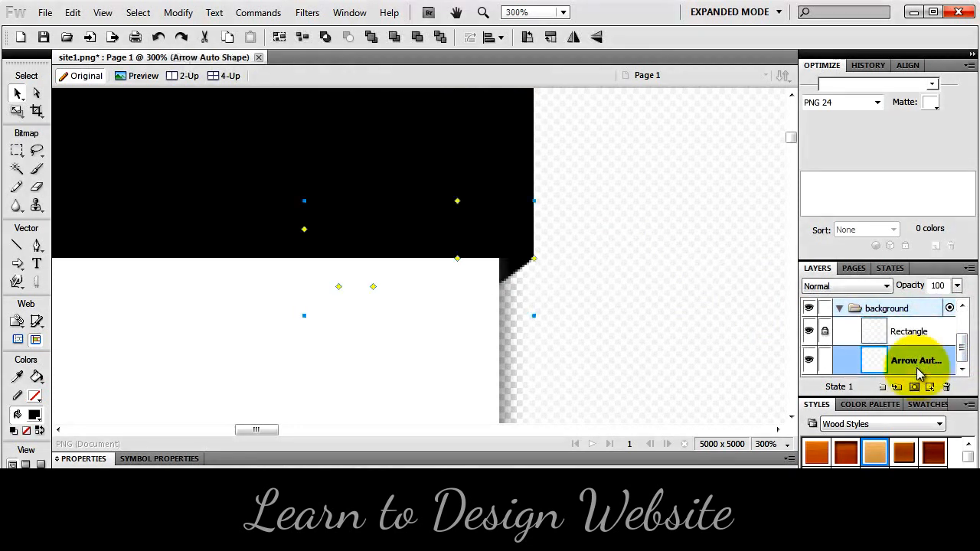
{"action": "left_click", "coordinate": [611, 243]}
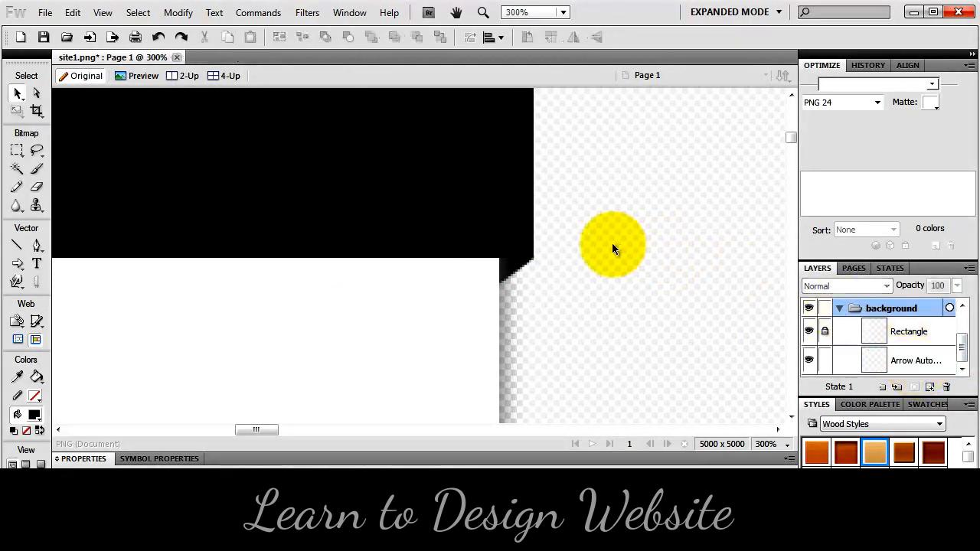
{"action": "left_click", "coordinate": [519, 266]}
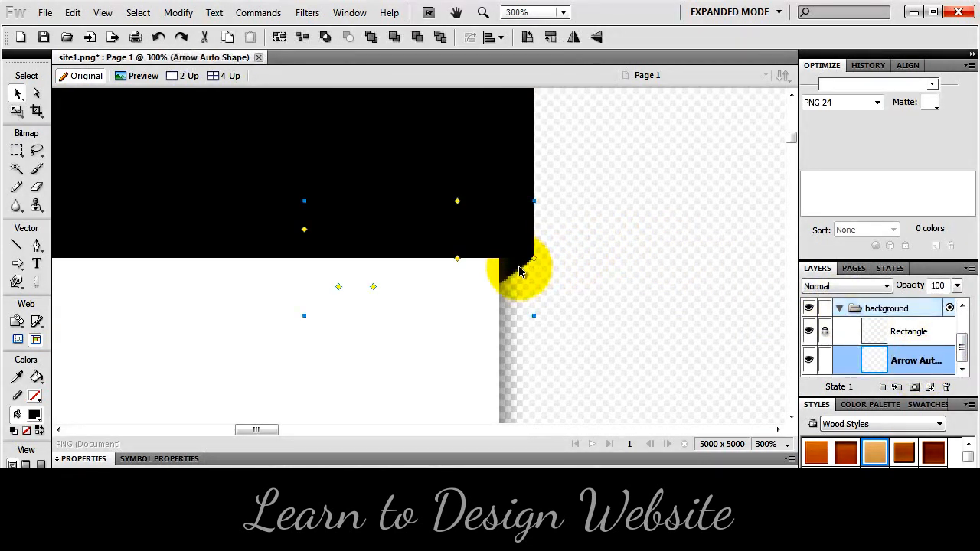
{"action": "left_click_drag", "start_coordinate": [519, 271], "coordinate": [513, 268]}
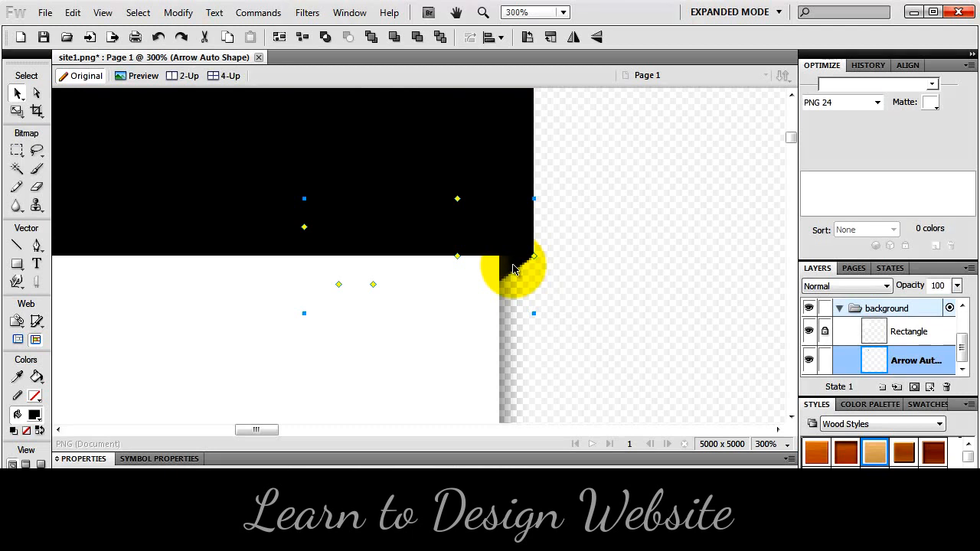
- Duplicate the black arrow and move the copy up, away from the original at the header's lower-right corner
{"action": "left_click", "coordinate": [72, 13]}
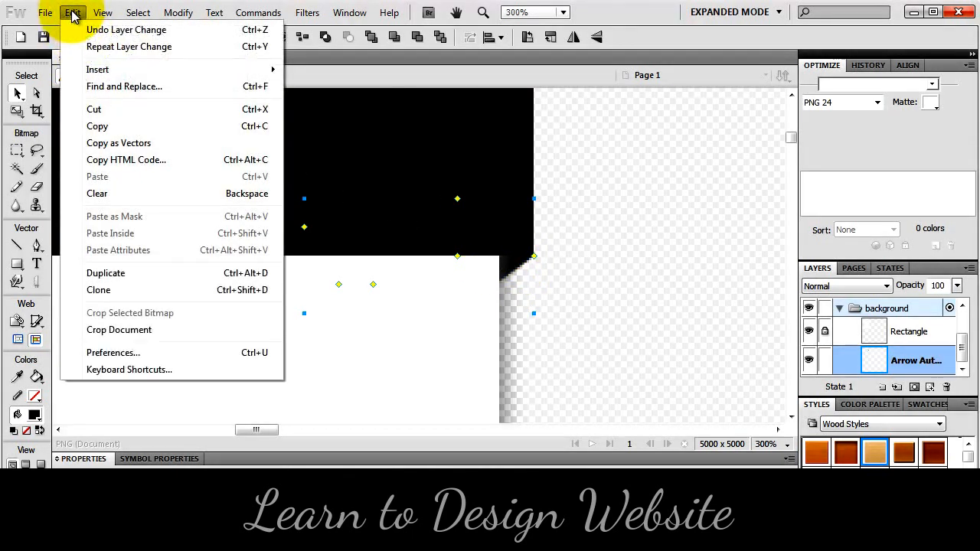
{"action": "left_click", "coordinate": [106, 273]}
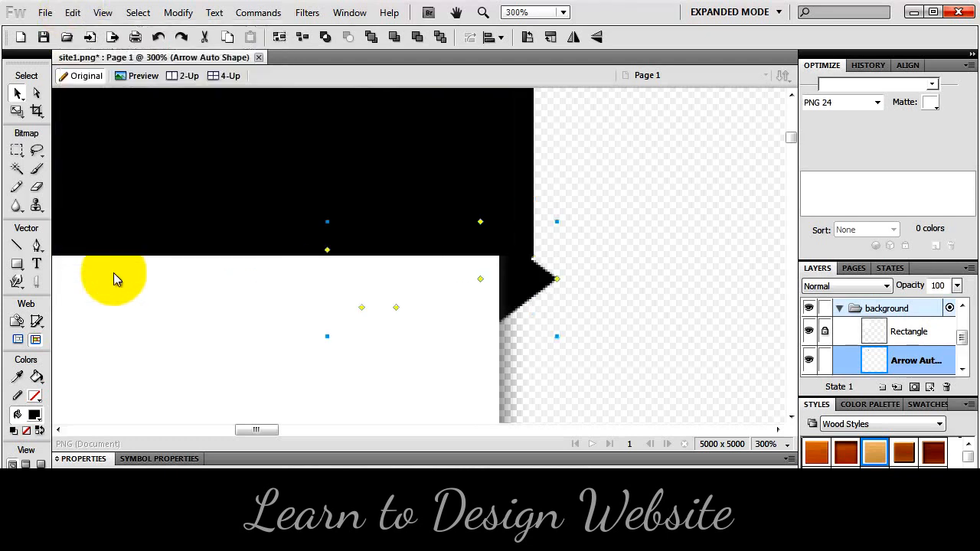
{"action": "left_click_drag", "start_coordinate": [114, 279], "coordinate": [687, 293]}
{"action": "key", "text": "space"}
{"action": "key", "text": "ctrl+minus"}
{"action": "key", "text": "ctrl+minus"}
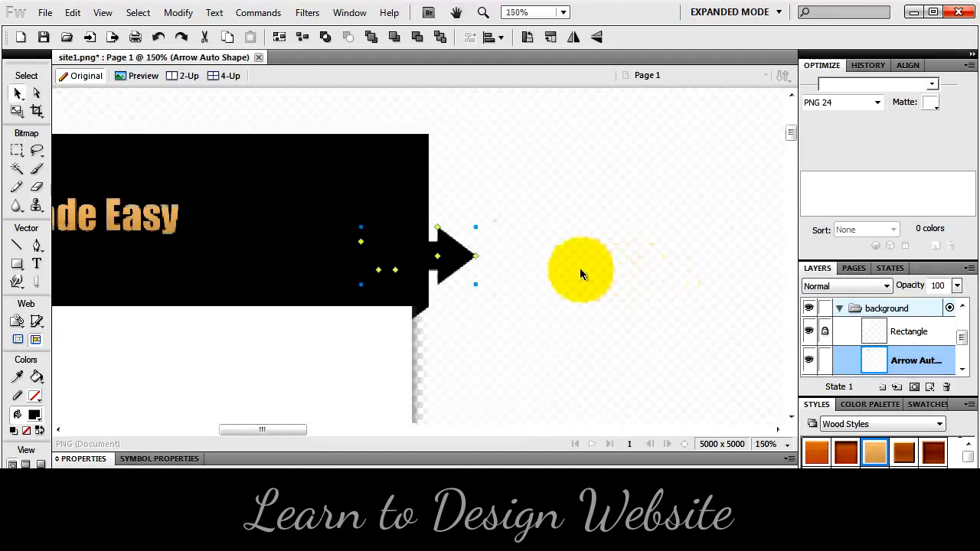
- Move the duplicated arrow to the empty canvas just outside the header's lower-left corner
{"action": "key", "text": "ctrl+minus"}
{"action": "left_click_drag", "start_coordinate": [430, 262], "coordinate": [246, 315]}
{"action": "key", "text": "space"}
{"action": "key", "text": "space"}
{"action": "key", "text": "space"}
{"action": "left_click_drag", "start_coordinate": [285, 326], "coordinate": [255, 257]}
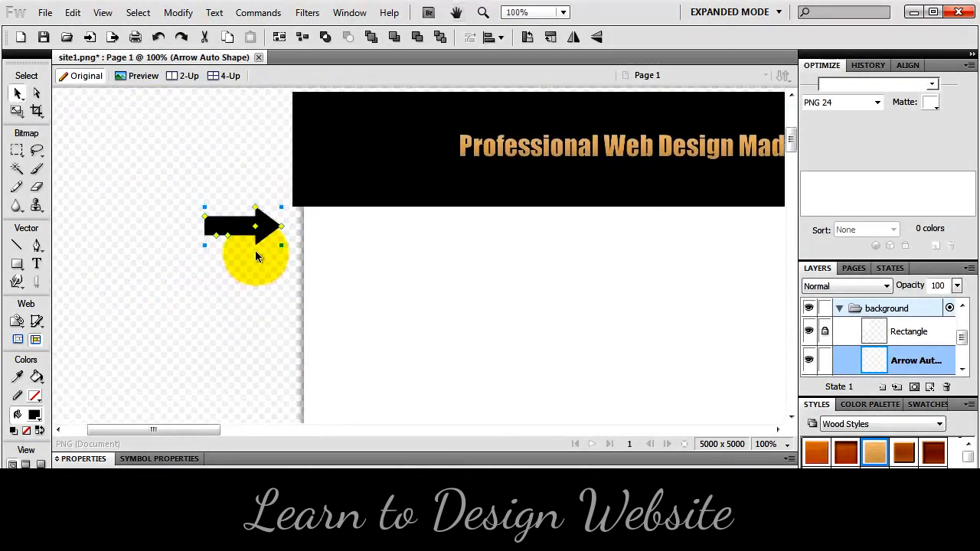
{"action": "key", "text": "ctrl+equal"}
{"action": "key", "text": "ctrl+equal"}
{"action": "key", "text": "space"}
{"action": "left_click_drag", "start_coordinate": [418, 293], "coordinate": [310, 229]}
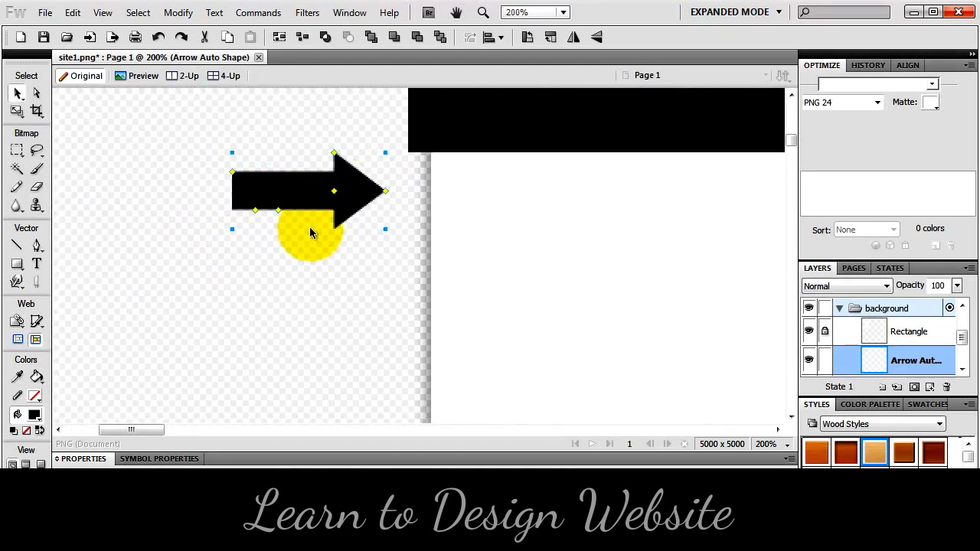
{"action": "left_click", "coordinate": [17, 110]}
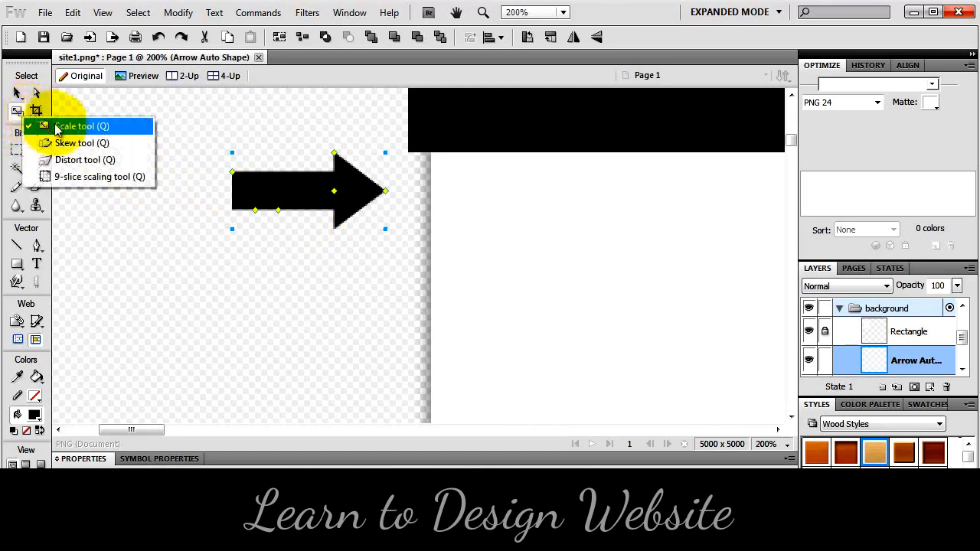
{"action": "left_click", "coordinate": [57, 128]}
{"action": "left_click_drag", "start_coordinate": [291, 116], "coordinate": [325, 264]}
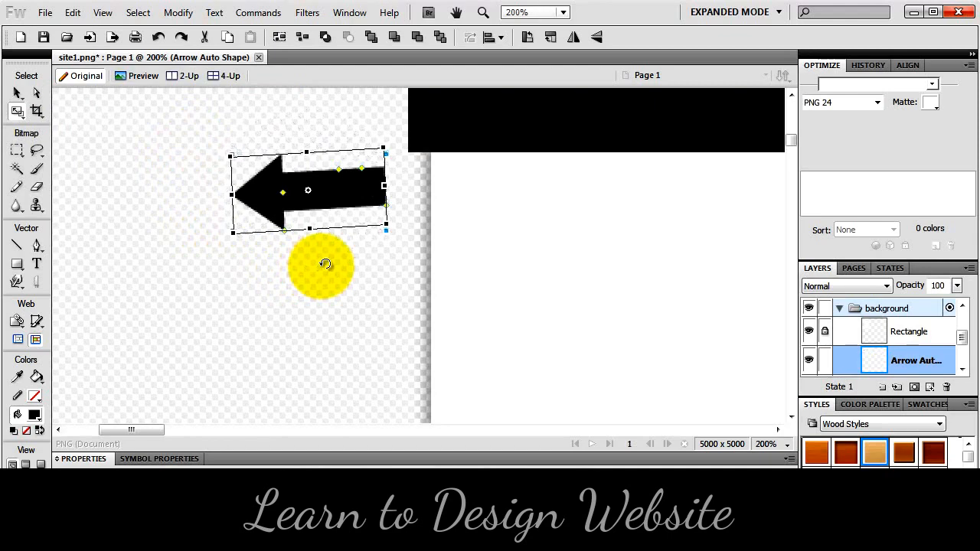
{"action": "key", "text": "Escape"}
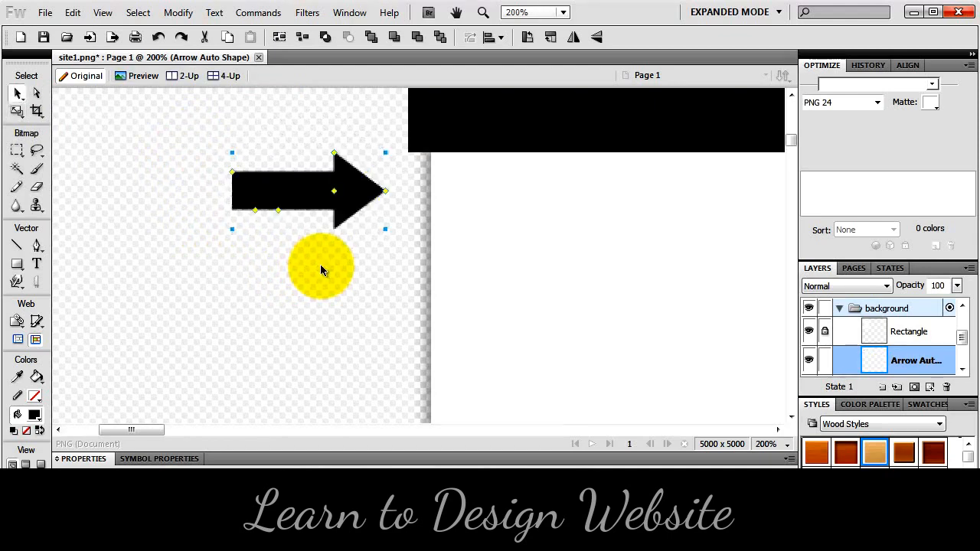
- Flip the duplicated arrow horizontally so it points left
{"action": "left_click", "coordinate": [180, 16]}
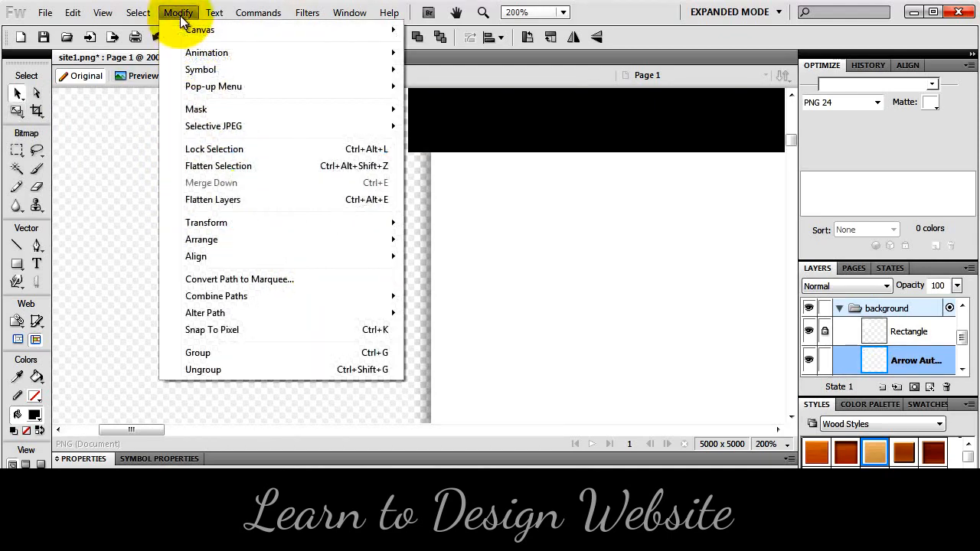
{"action": "mouse_move", "coordinate": [211, 225]}
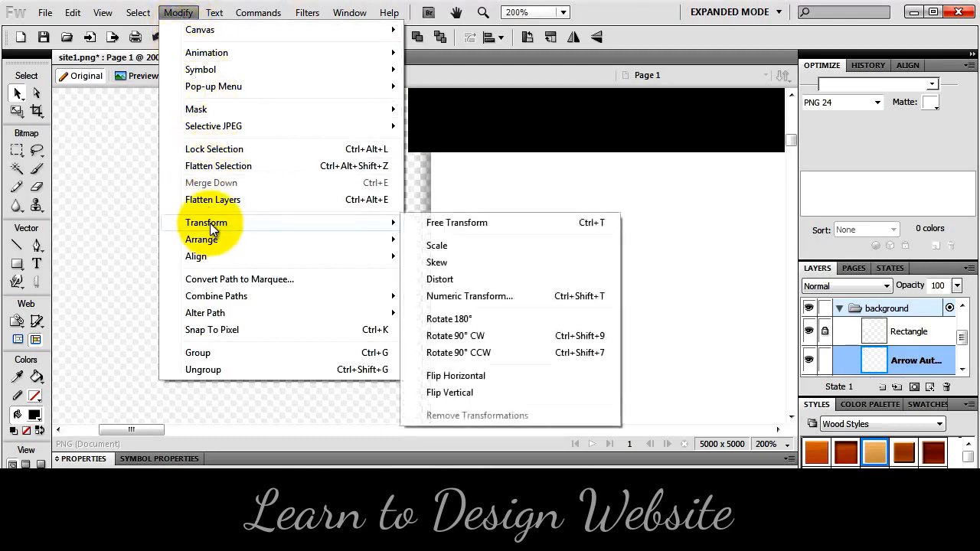
{"action": "left_click", "coordinate": [463, 376]}
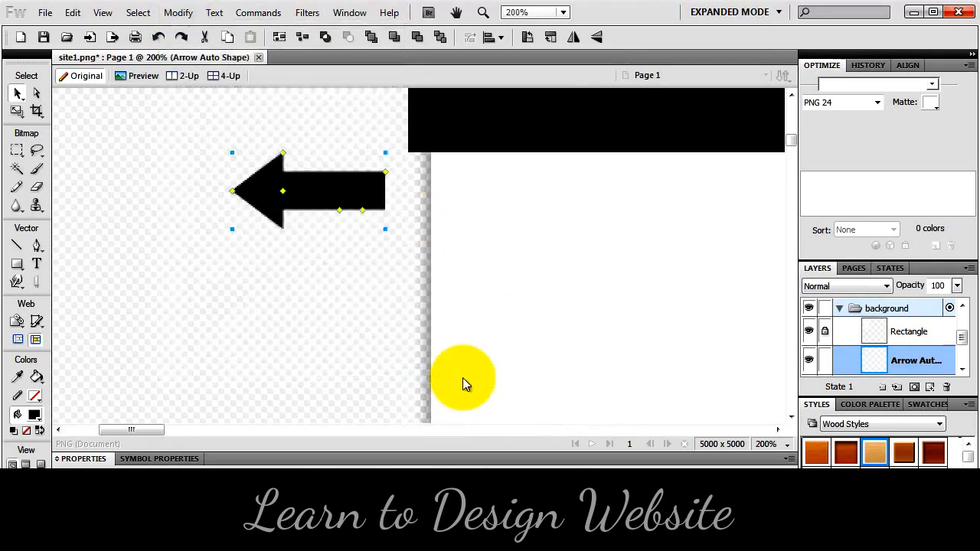
- Move the flipped arrow behind the white rectangle and nudge it until its tip meets the header's lower-left corner
{"action": "left_click_drag", "start_coordinate": [313, 196], "coordinate": [478, 173]}
{"action": "key", "text": "ctrl+equal"}
{"action": "key", "text": "ctrl+equal"}
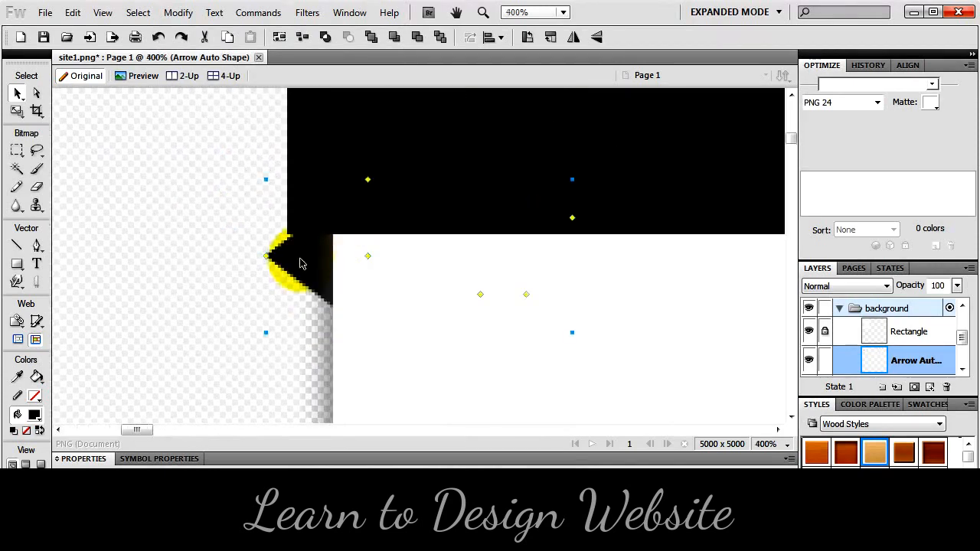
{"action": "key", "text": "Up"}
{"action": "key", "text": "Up"}
{"action": "key", "text": "Up"}
{"action": "key", "text": "shift+Right"}
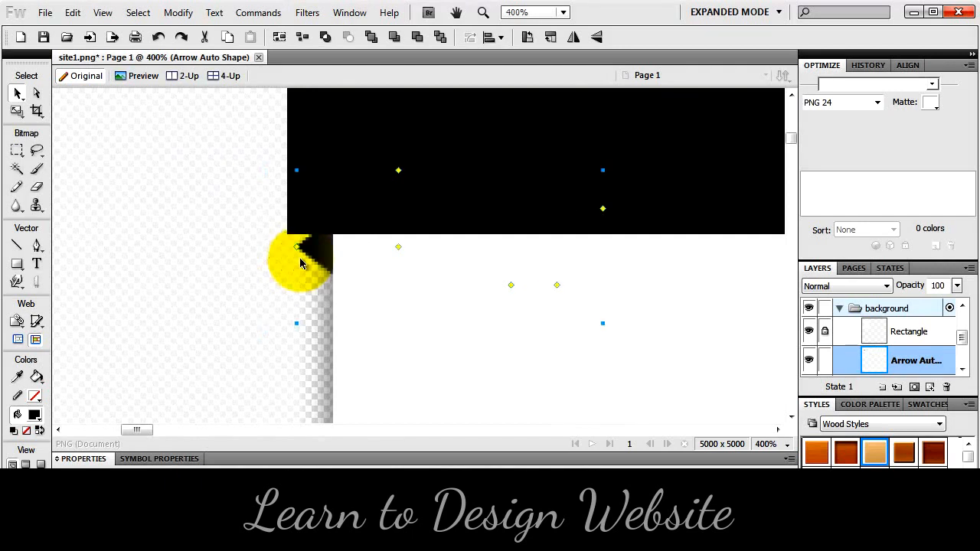
{"action": "key", "text": "Up"}
{"action": "key", "text": "Up"}
{"action": "key", "text": "Up"}
{"action": "key", "text": "Up"}
{"action": "key", "text": "Left"}
{"action": "key", "text": "Left"}
{"action": "key", "text": "Left"}
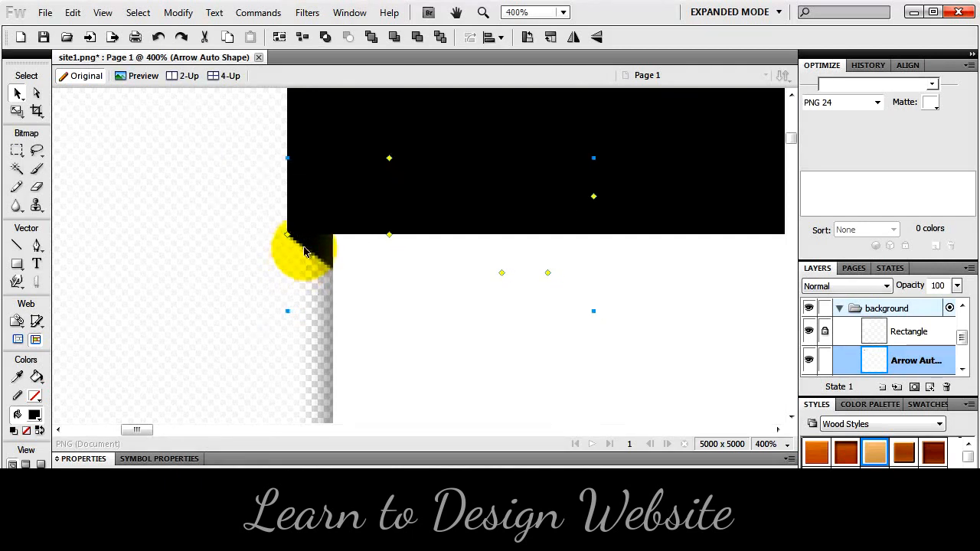
- Lock both arrow shapes in the background layer
{"action": "left_click", "coordinate": [826, 361]}
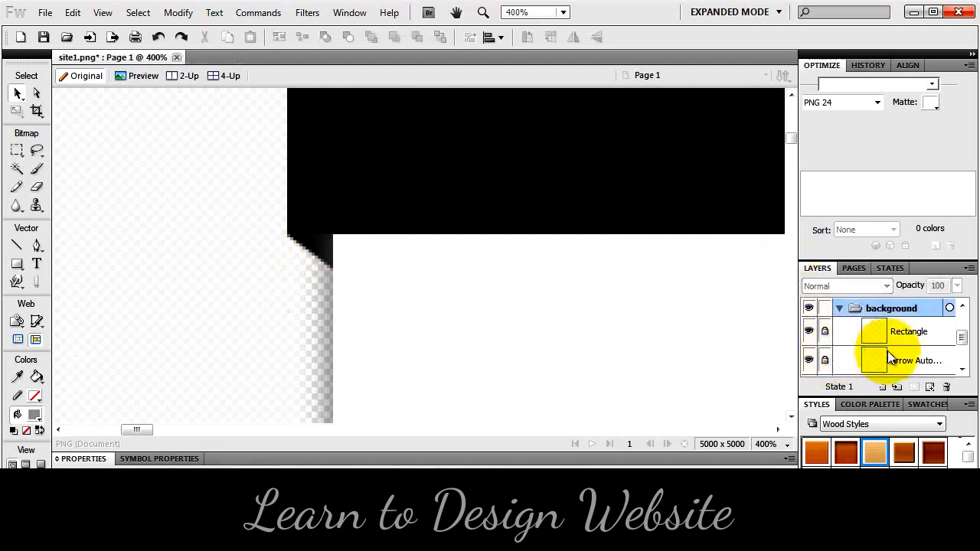
{"action": "scroll", "coordinate": [885, 352], "scroll_direction": "down", "scroll_amount": 2}
{"action": "left_click", "coordinate": [826, 345]}
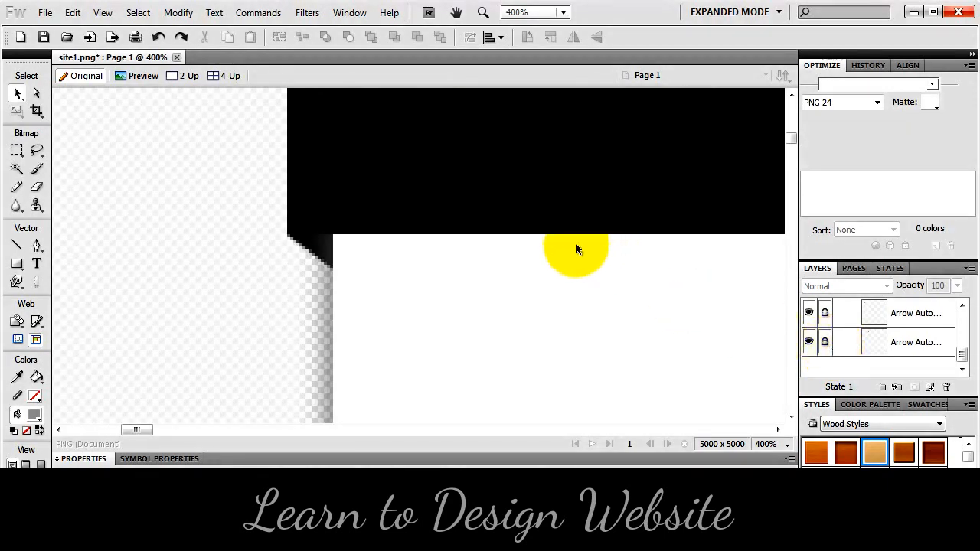
{"action": "scroll", "coordinate": [482, 232], "scroll_direction": "down", "scroll_amount": 5}
{"action": "scroll", "coordinate": [449, 240], "scroll_direction": "down", "scroll_amount": 2}
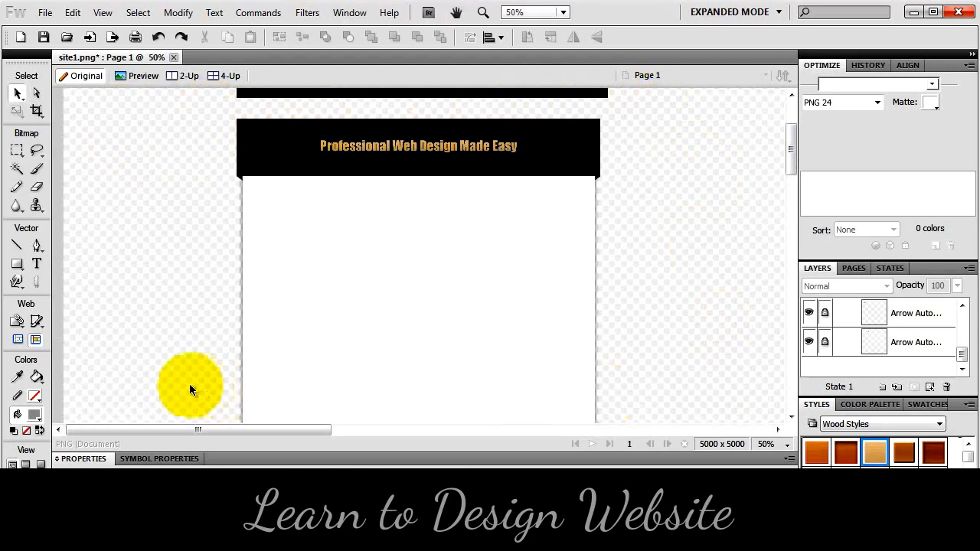
- Draw a wide gray textured rectangle across the header and page area, and place it at the bottom of the background layer
{"action": "left_click_drag", "start_coordinate": [17, 264], "coordinate": [65, 281]}
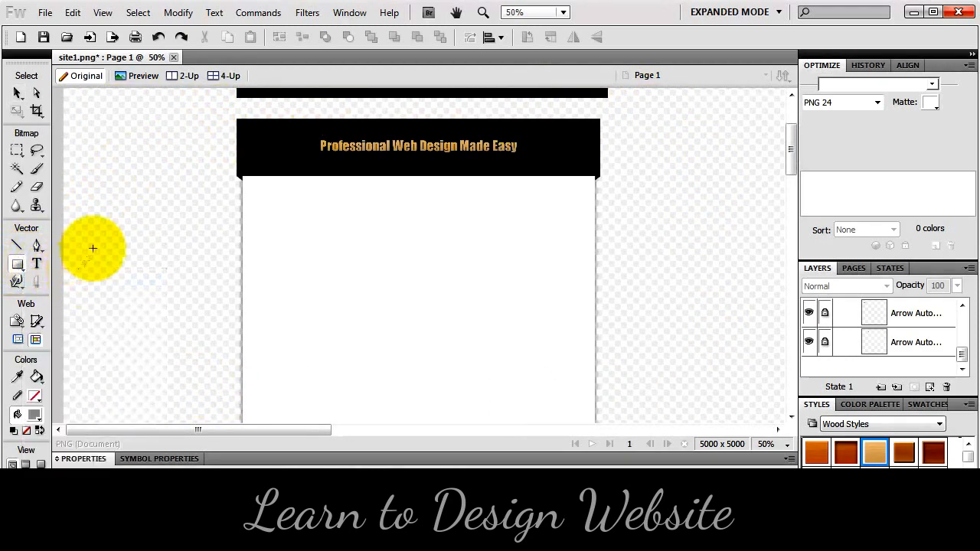
{"action": "left_click_drag", "start_coordinate": [131, 119], "coordinate": [732, 390]}
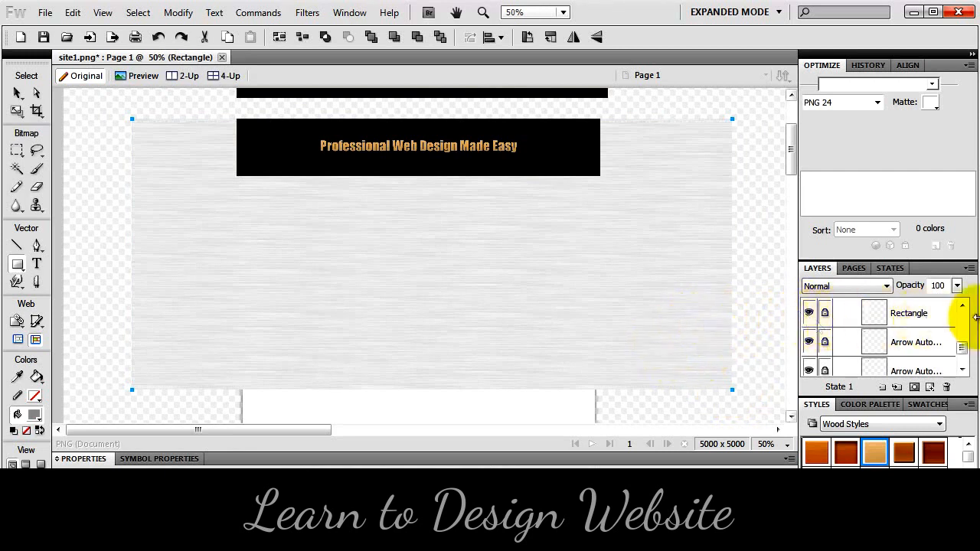
{"action": "left_click_drag", "start_coordinate": [962, 350], "coordinate": [960, 331]}
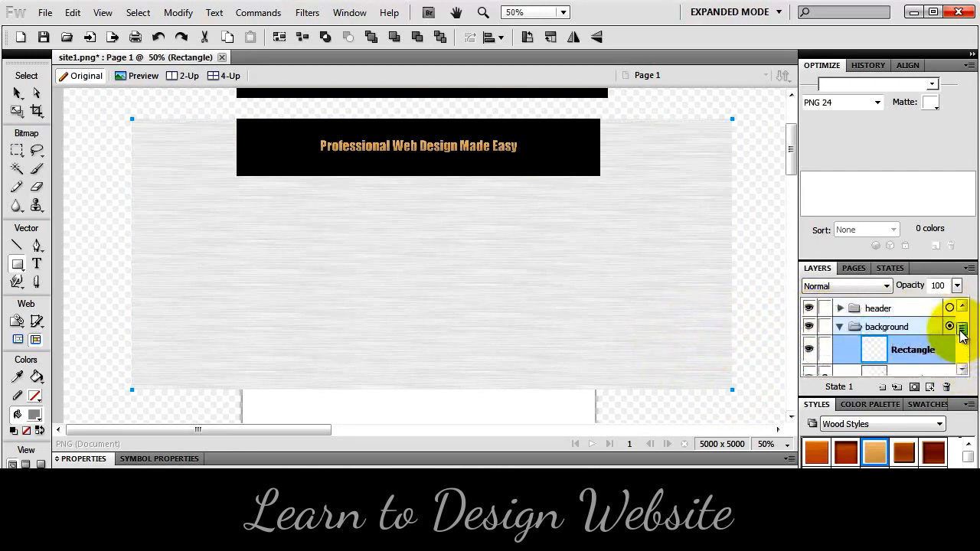
{"action": "scroll", "coordinate": [914, 349], "scroll_direction": "down", "scroll_amount": 3}
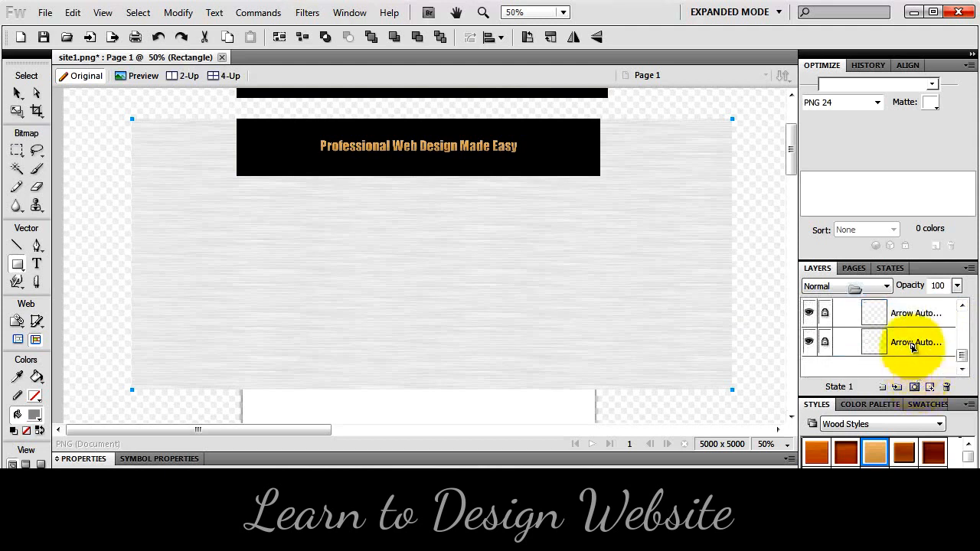
{"action": "left_click_drag", "start_coordinate": [914, 353], "coordinate": [909, 328]}
{"action": "scroll", "coordinate": [907, 348], "scroll_direction": "up", "scroll_amount": 1}
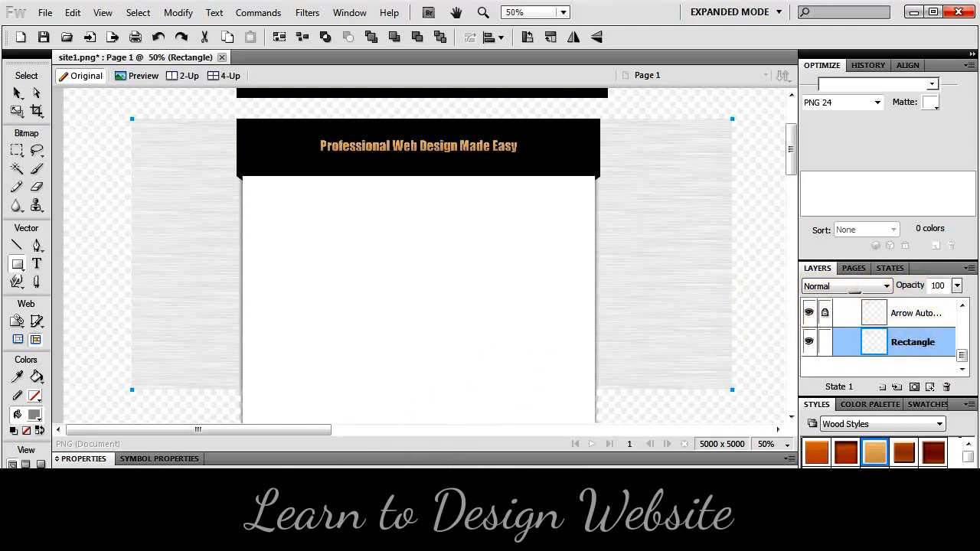
- Make the gray background rectangle wider and shorter, and shift it left with its top edge aligned to the header's top
{"action": "key", "text": "Return"}
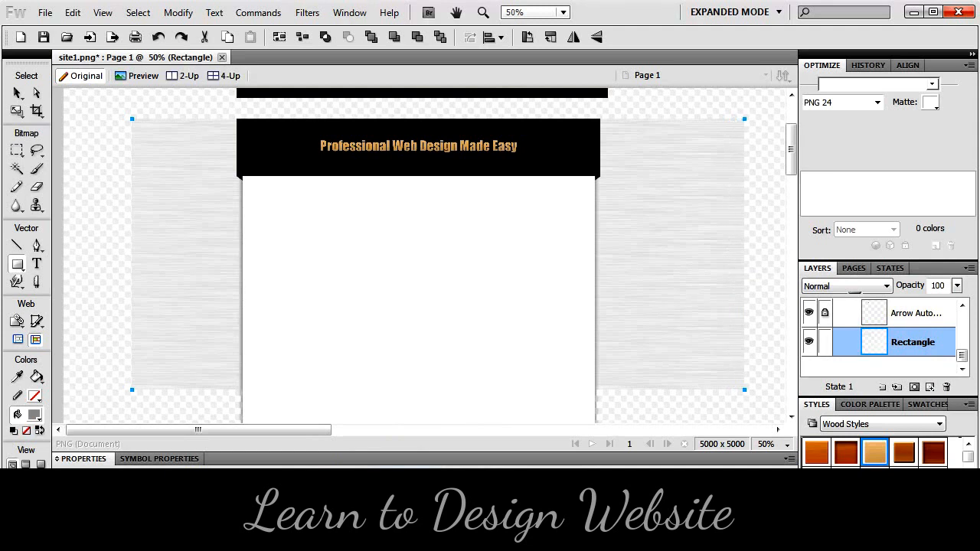
{"action": "key", "text": "Return"}
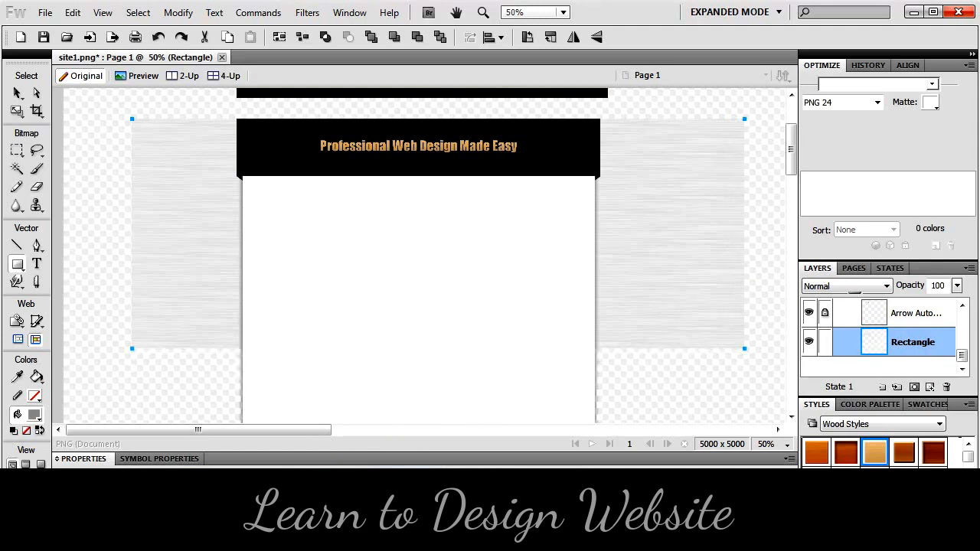
{"action": "left_click", "coordinate": [17, 93]}
{"action": "left_click_drag", "start_coordinate": [171, 165], "coordinate": [168, 169]}
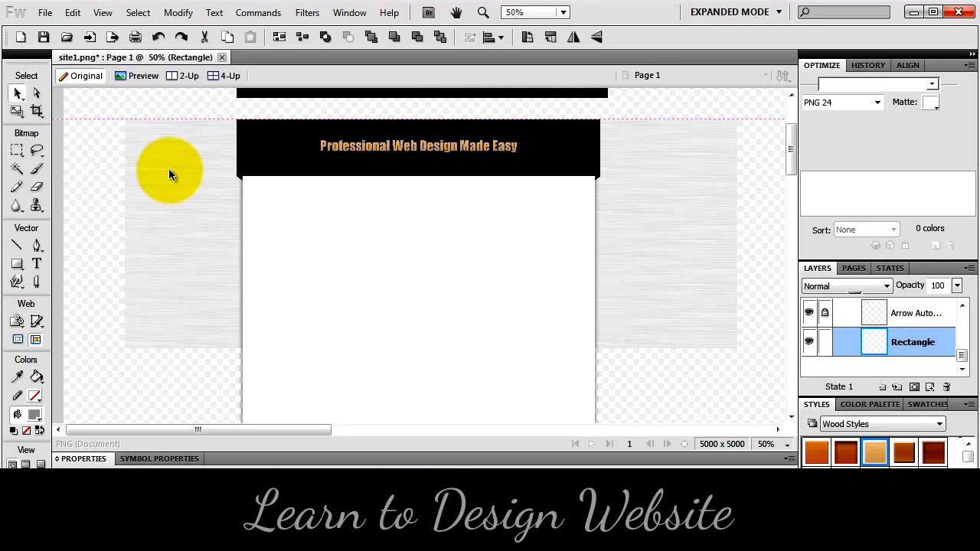
{"action": "left_click_drag", "start_coordinate": [169, 168], "coordinate": [169, 168]}
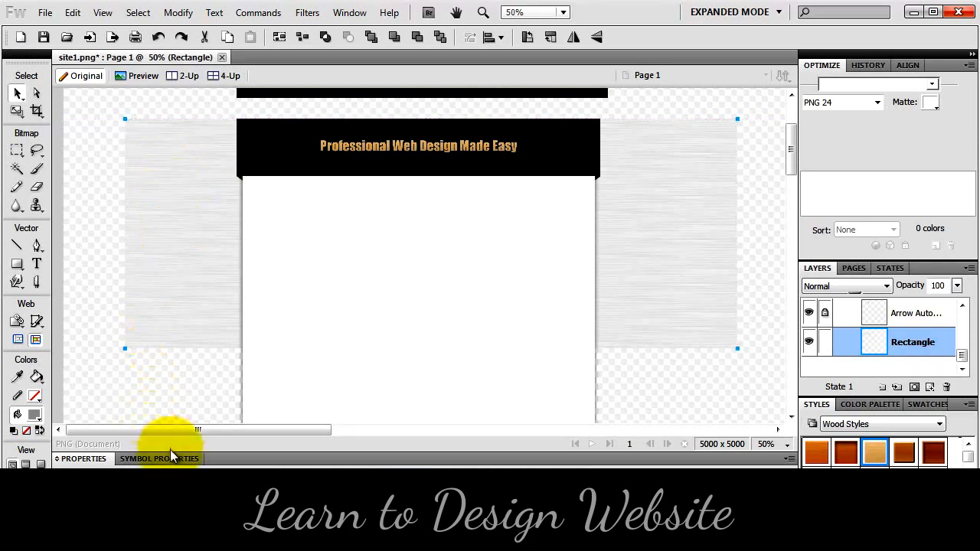
- Give the background rectangle a solid gray fill without texture
{"action": "left_click", "coordinate": [178, 481]}
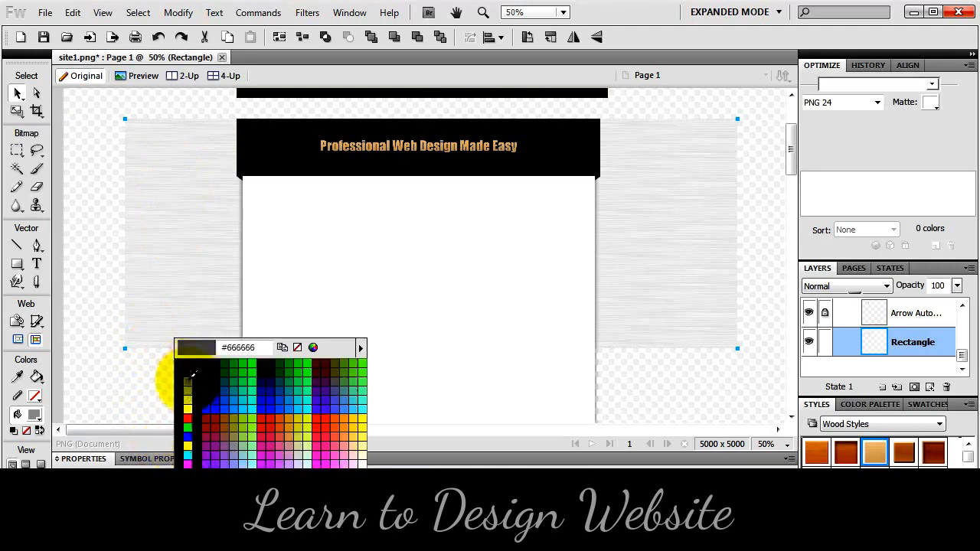
{"action": "left_click", "coordinate": [192, 387]}
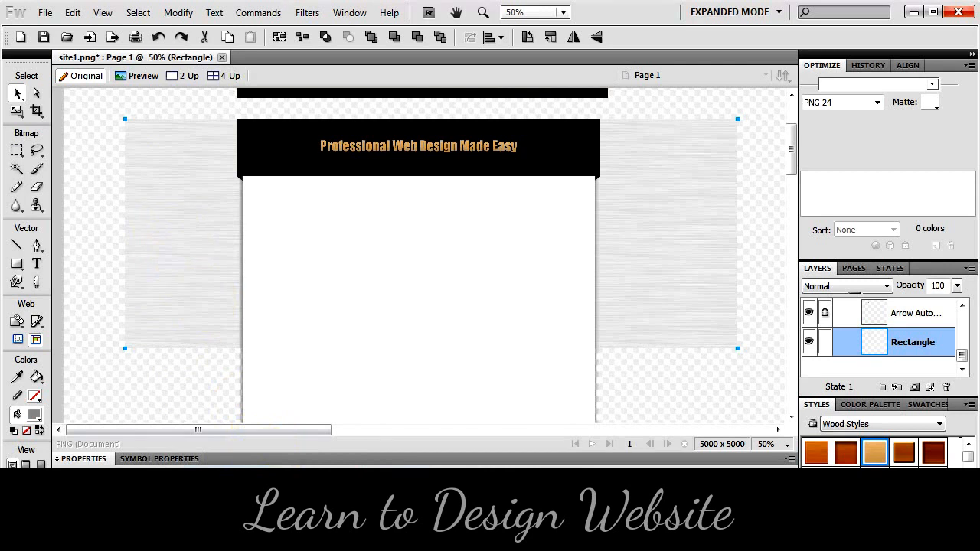
{"action": "left_click", "coordinate": [280, 521]}
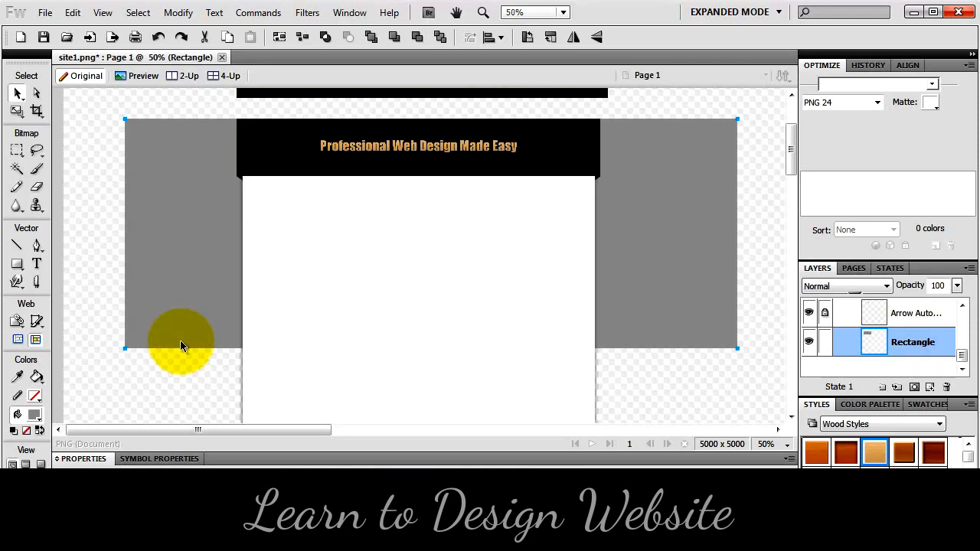
- Apply a linear Auto Vector Mask to the gray rectangle so it fades out toward its bottom edge
{"action": "left_click", "coordinate": [269, 11]}
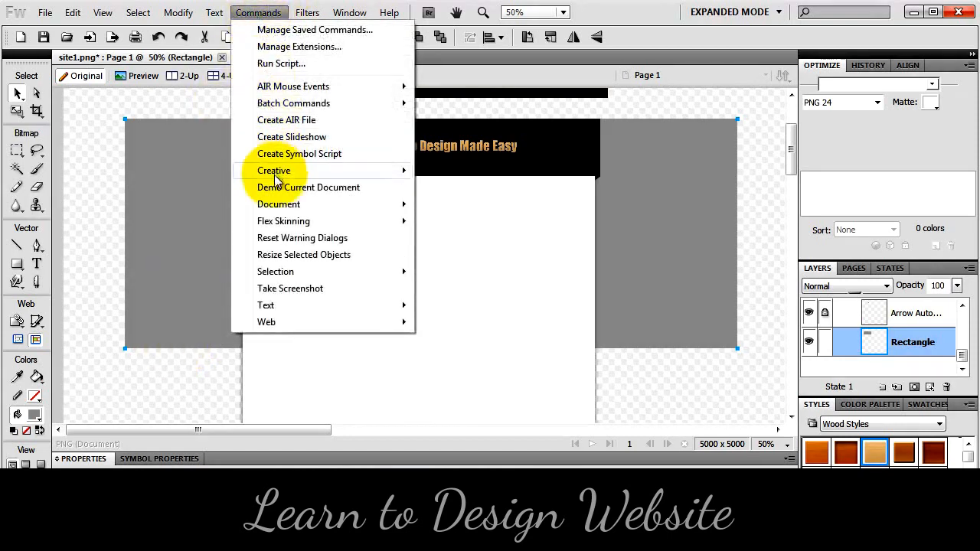
{"action": "mouse_move", "coordinate": [408, 174]}
{"action": "left_click", "coordinate": [466, 221]}
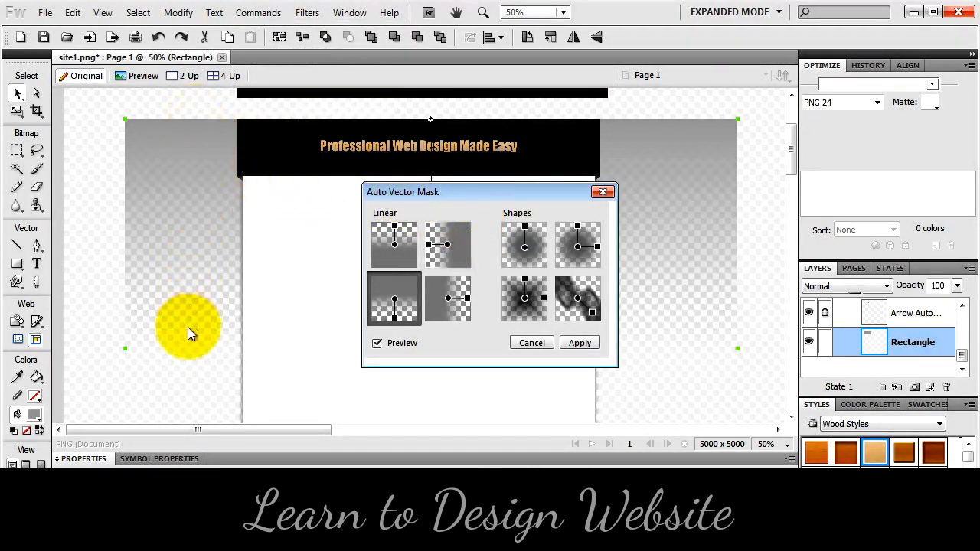
{"action": "left_click", "coordinate": [576, 343]}
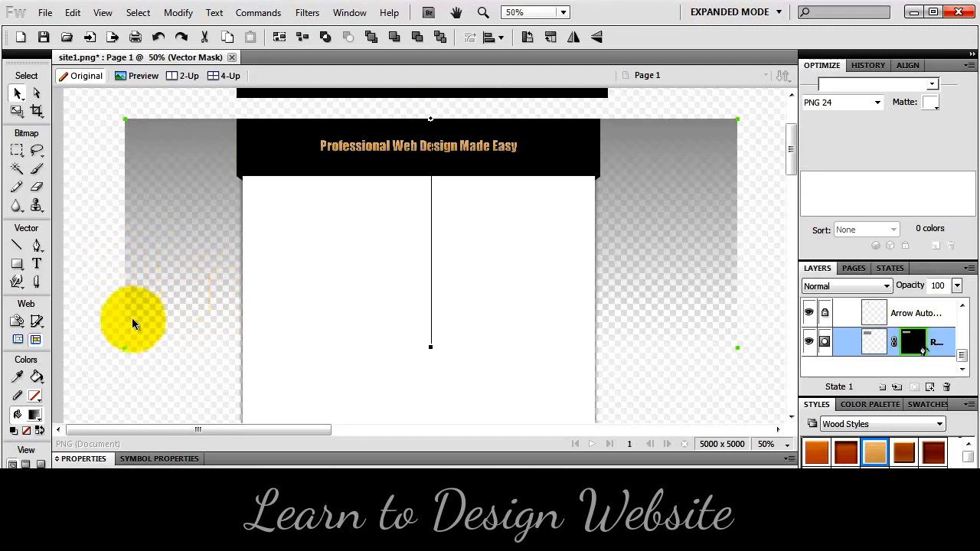
- Deselect the masked rectangle and set the canvas color to white
{"action": "left_click", "coordinate": [86, 285]}
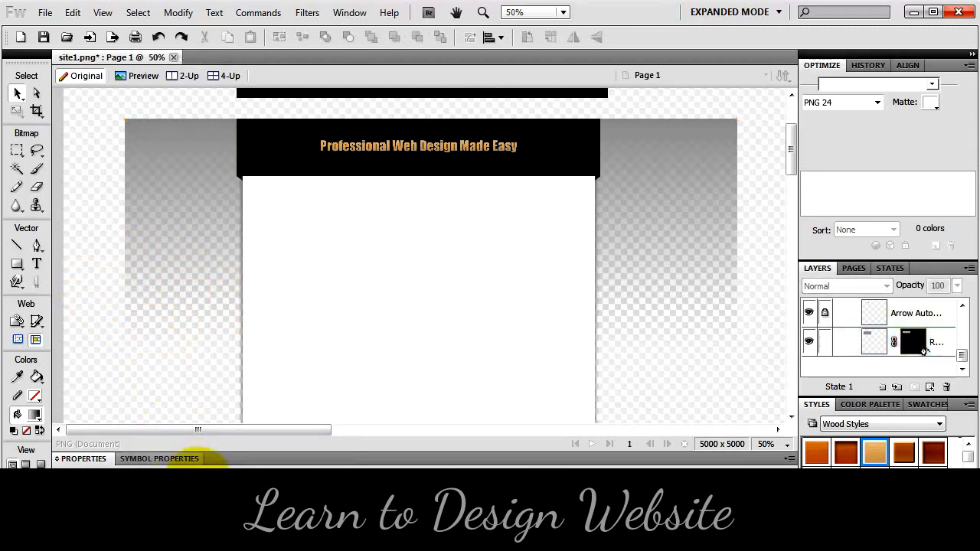
{"action": "left_click", "coordinate": [208, 464]}
{"action": "left_click", "coordinate": [213, 405]}
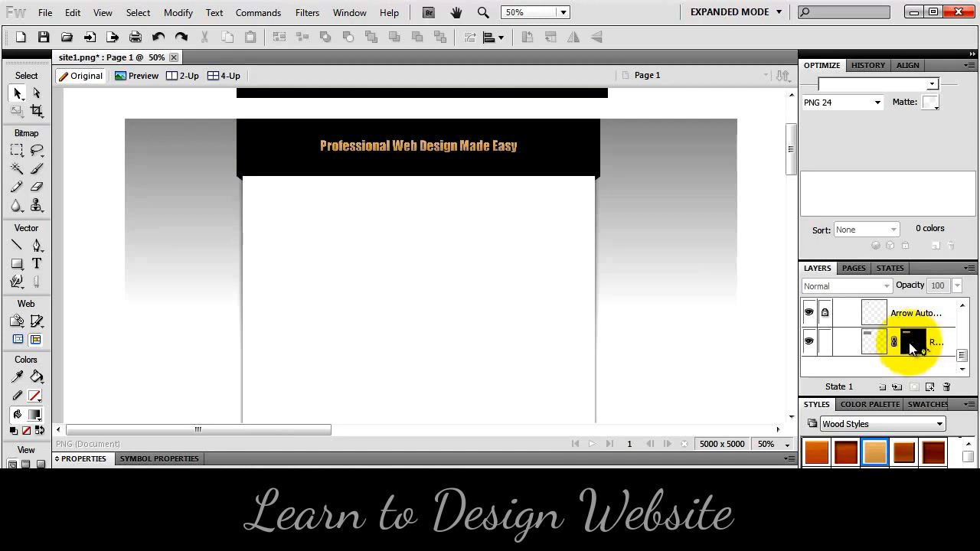
- Try shifting the mask's gradient left and extending it below the rectangle, and remove the vector mask, discarding its effect
{"action": "left_click", "coordinate": [911, 345]}
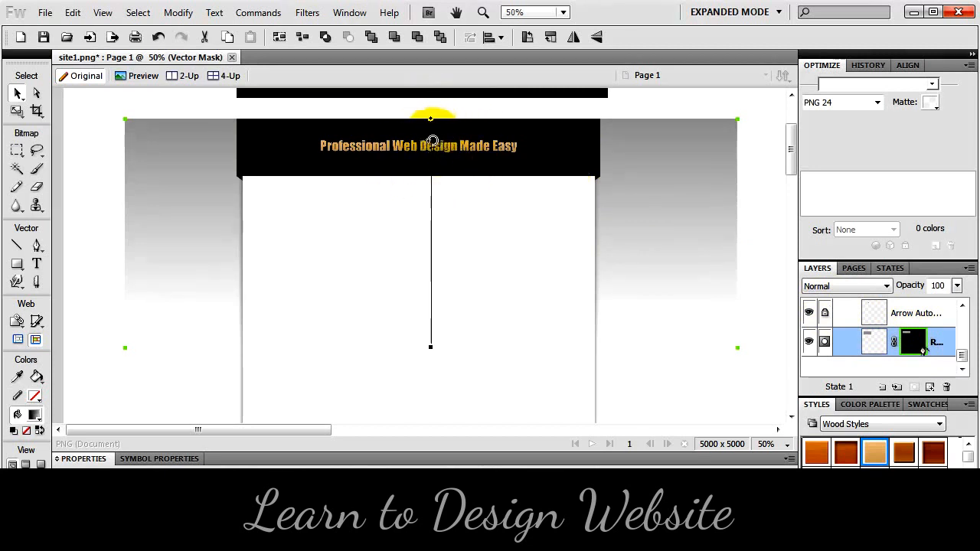
{"action": "left_click_drag", "start_coordinate": [431, 123], "coordinate": [214, 111]}
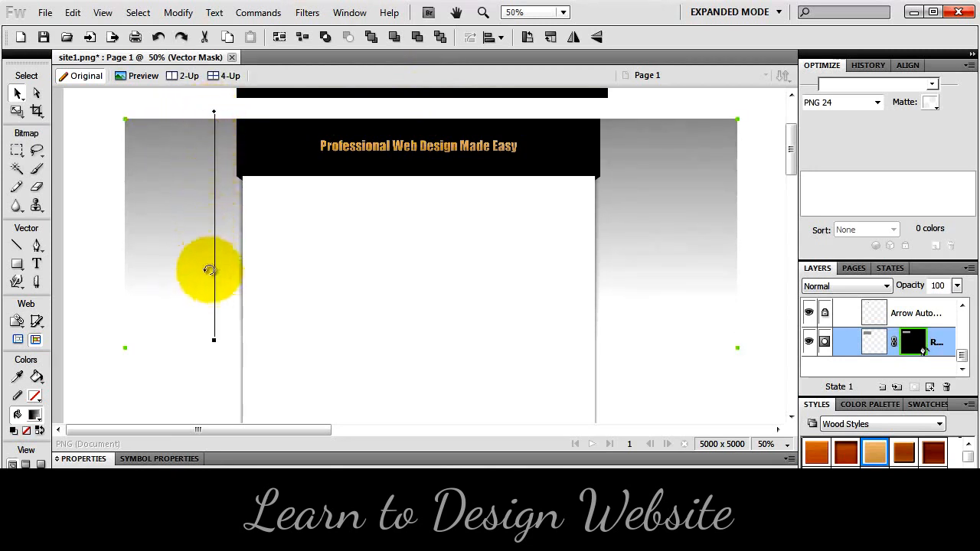
{"action": "left_click_drag", "start_coordinate": [214, 337], "coordinate": [215, 401]}
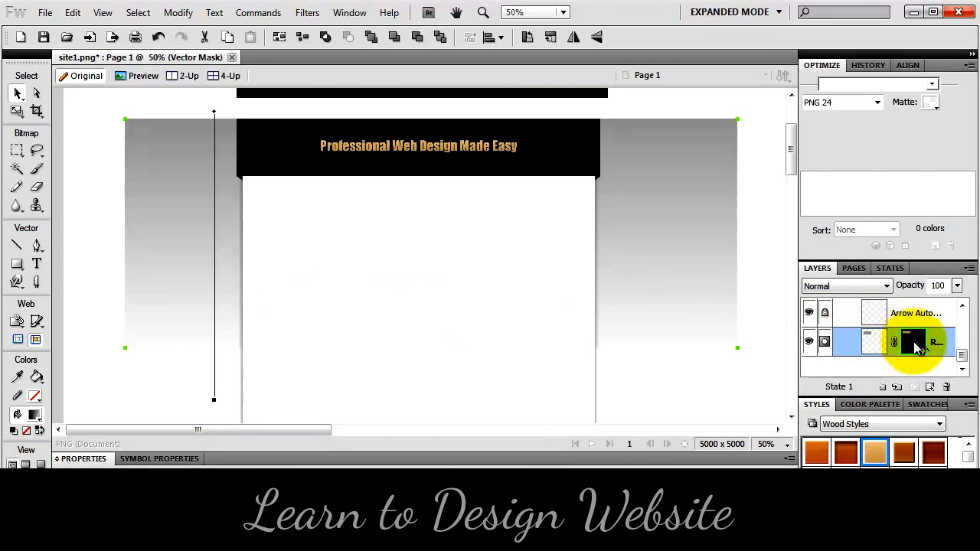
{"action": "key", "text": "Delete"}
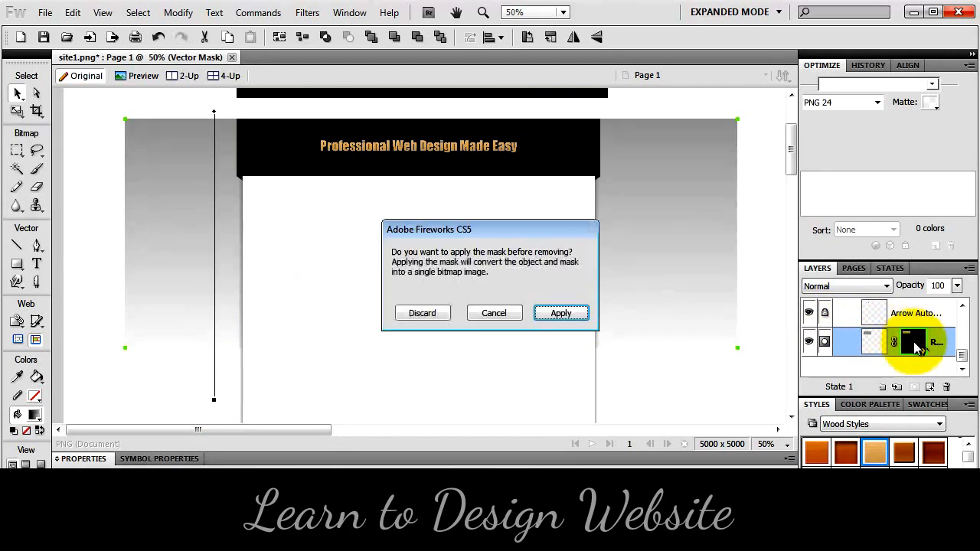
{"action": "left_click", "coordinate": [420, 314]}
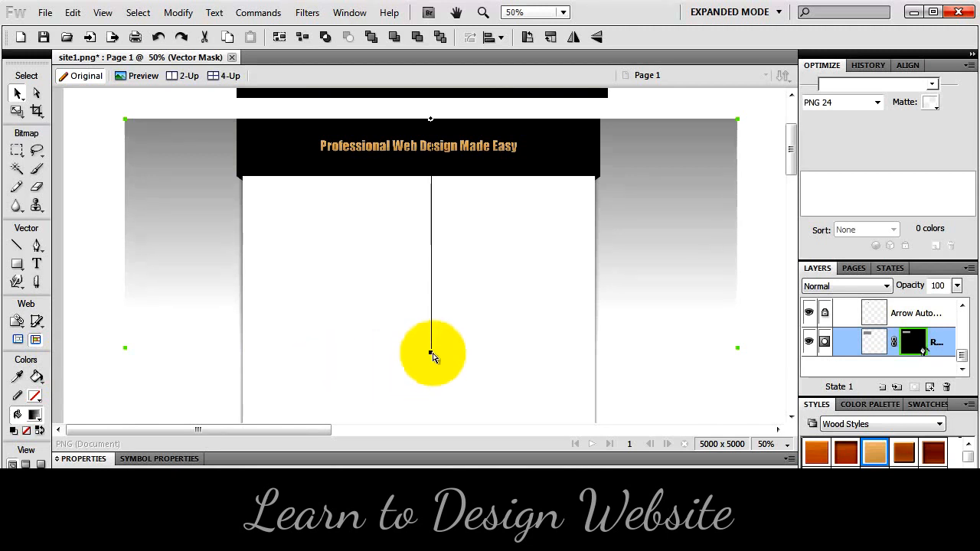
- Adjust the vector mask's gradient to run from just above the gray rectangle to just above its bottom edge, and deselect it
{"action": "left_click_drag", "start_coordinate": [431, 349], "coordinate": [435, 437]}
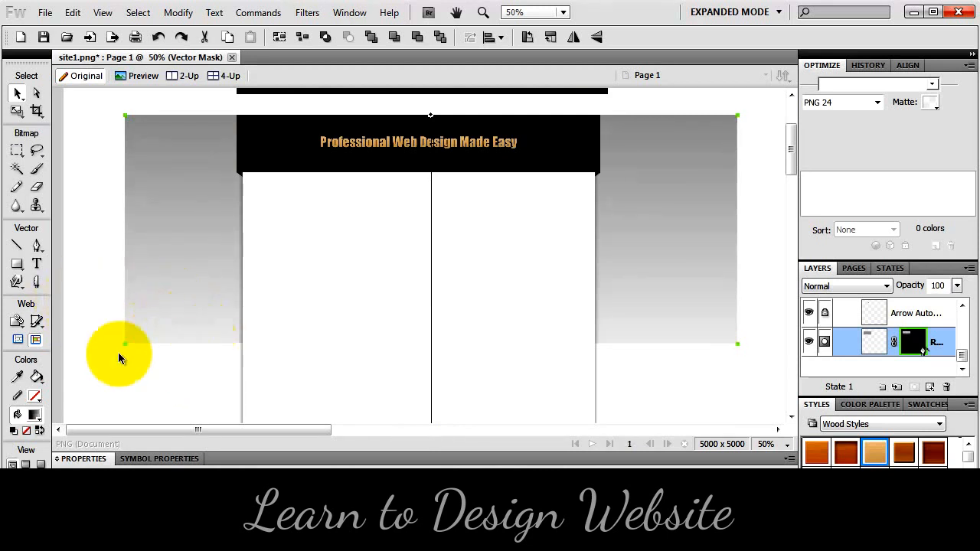
{"action": "scroll", "coordinate": [421, 329], "scroll_direction": "down", "scroll_amount": 1}
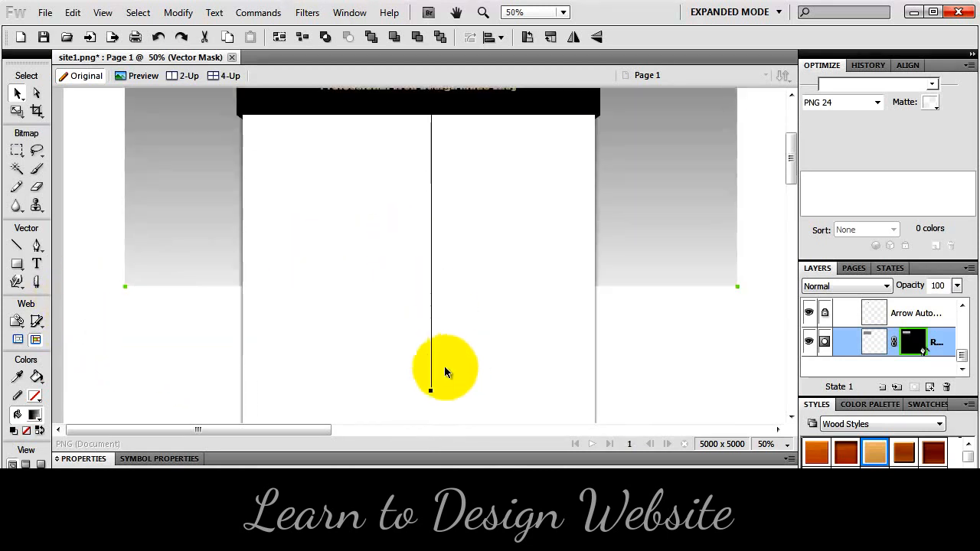
{"action": "left_click_drag", "start_coordinate": [431, 392], "coordinate": [429, 272]}
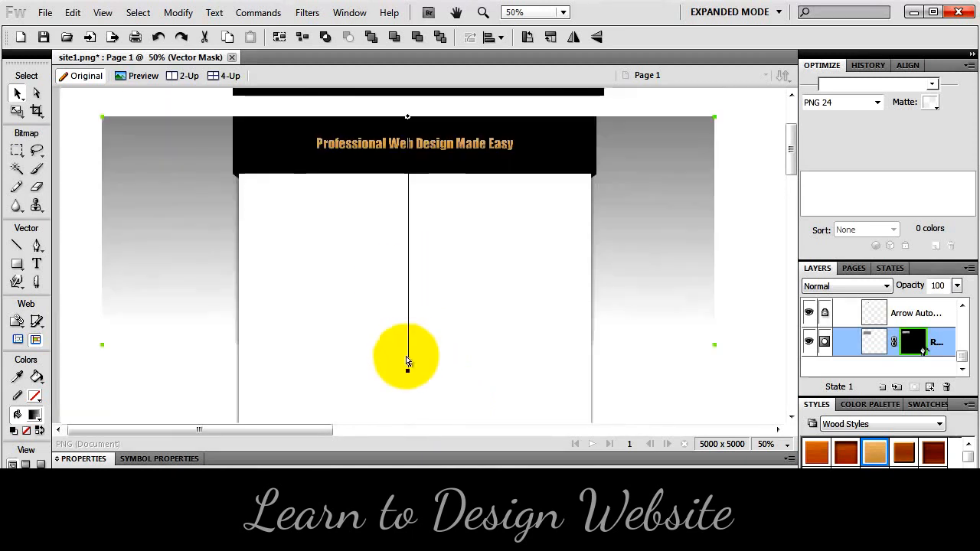
{"action": "left_click_drag", "start_coordinate": [407, 358], "coordinate": [406, 329]}
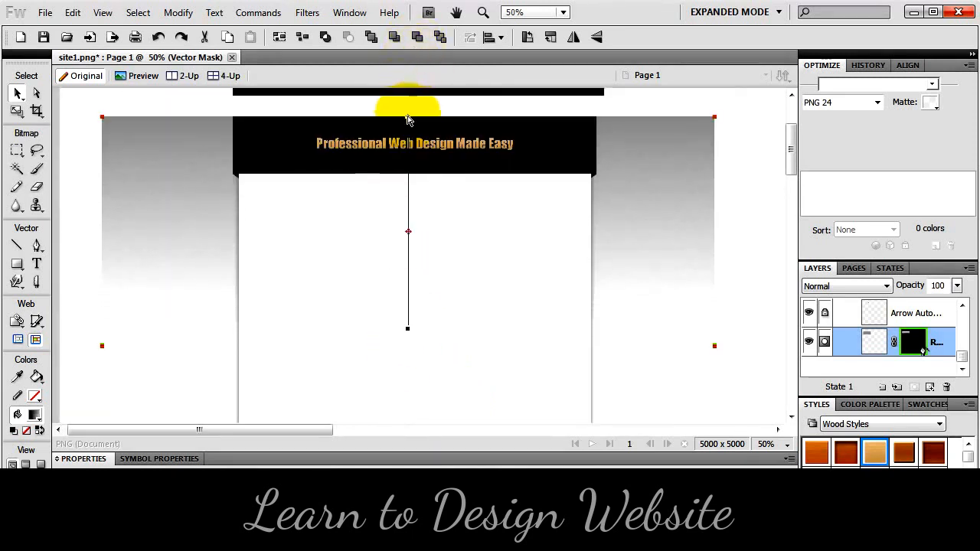
{"action": "left_click_drag", "start_coordinate": [406, 113], "coordinate": [153, 114]}
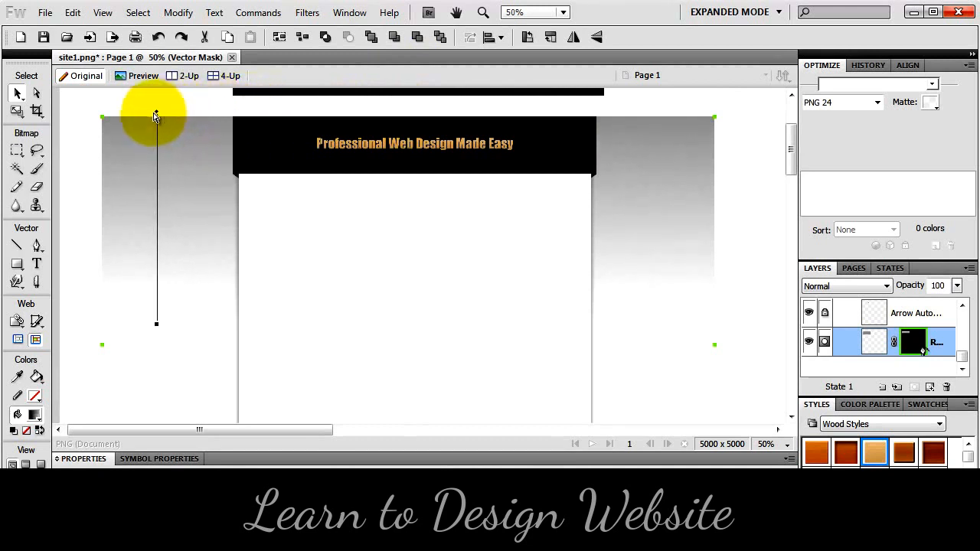
{"action": "left_click_drag", "start_coordinate": [153, 329], "coordinate": [154, 340]}
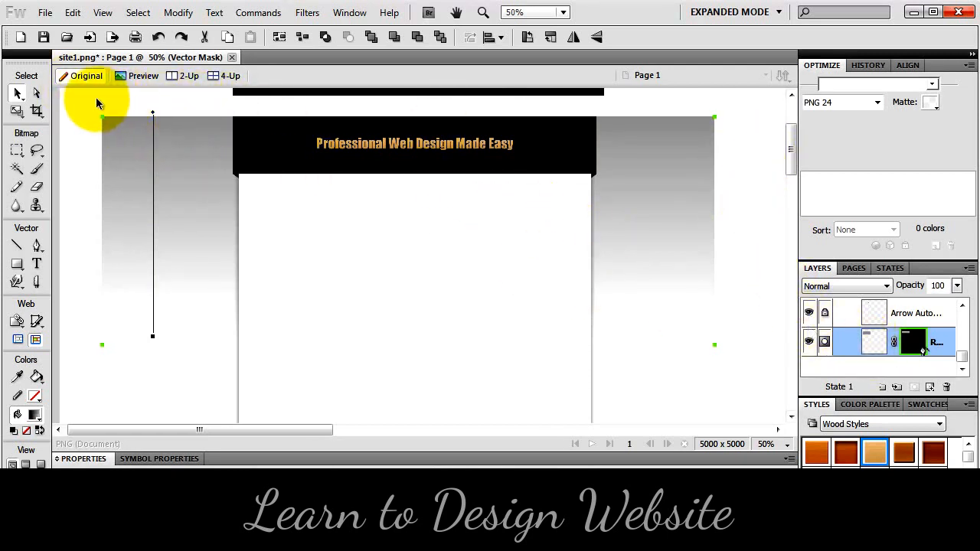
{"action": "left_click", "coordinate": [115, 103]}
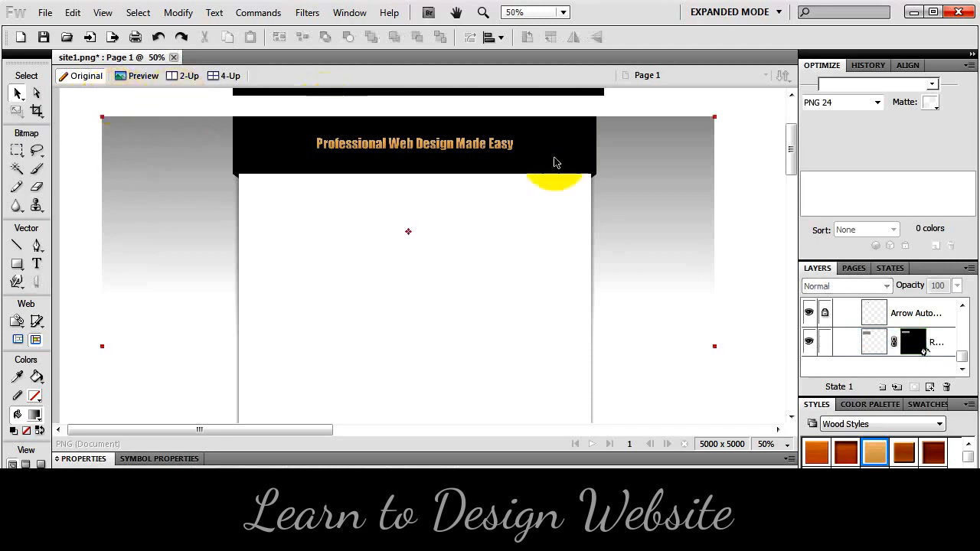
- Lock the masked gray rectangle in the background layer
{"action": "left_click", "coordinate": [826, 344]}
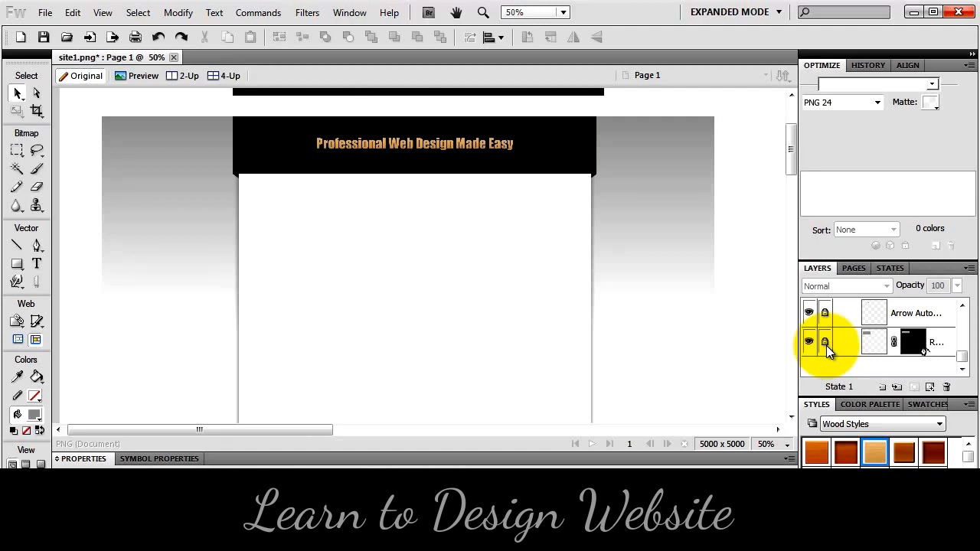
{"action": "left_click", "coordinate": [826, 343]}
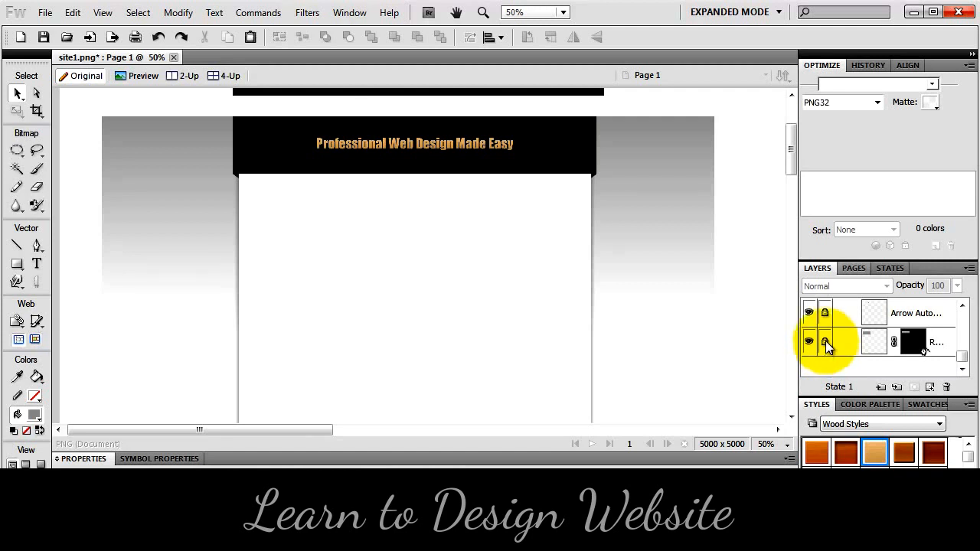
{"action": "left_click", "coordinate": [826, 344]}
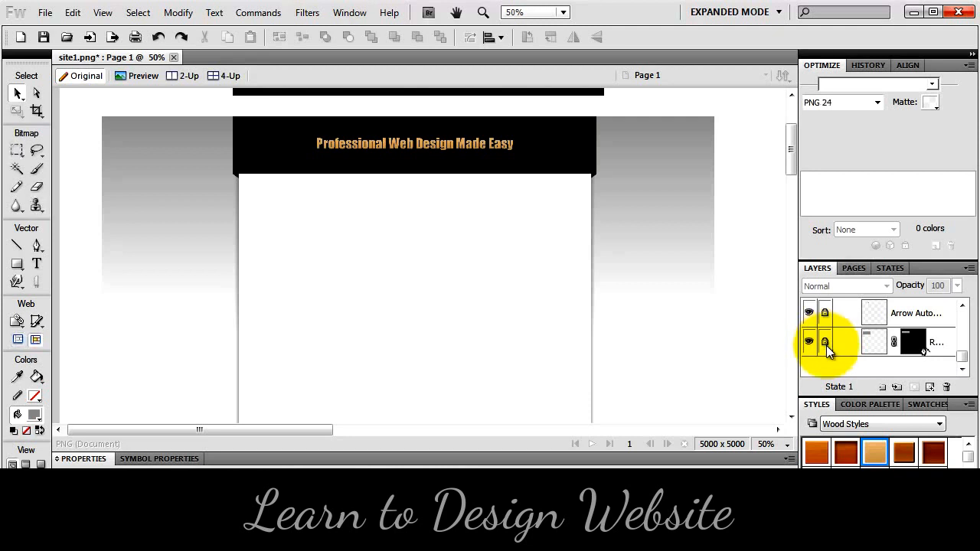
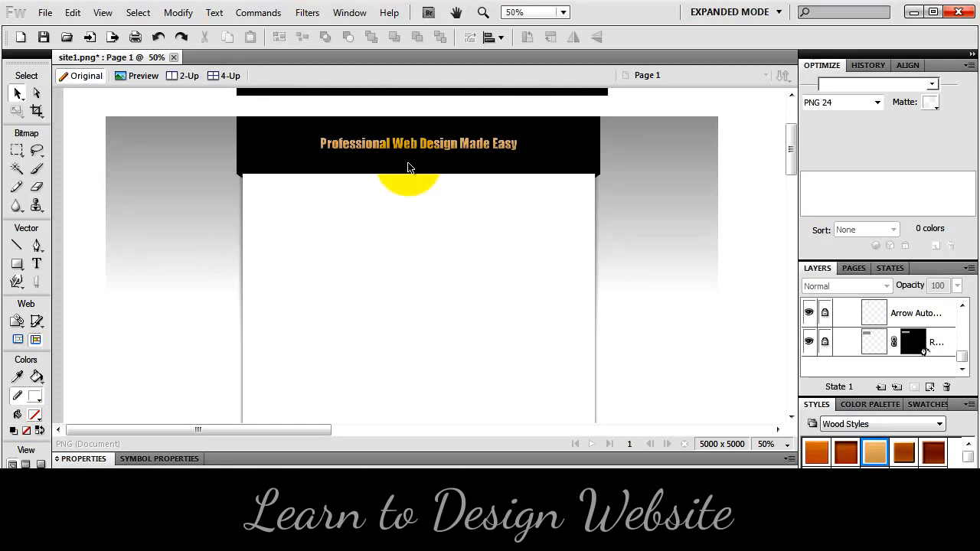
- Draw a closed six-point path with the Pen tool on the white page, with straight sides and a curved lower-right corner
{"action": "left_click", "coordinate": [36, 246]}
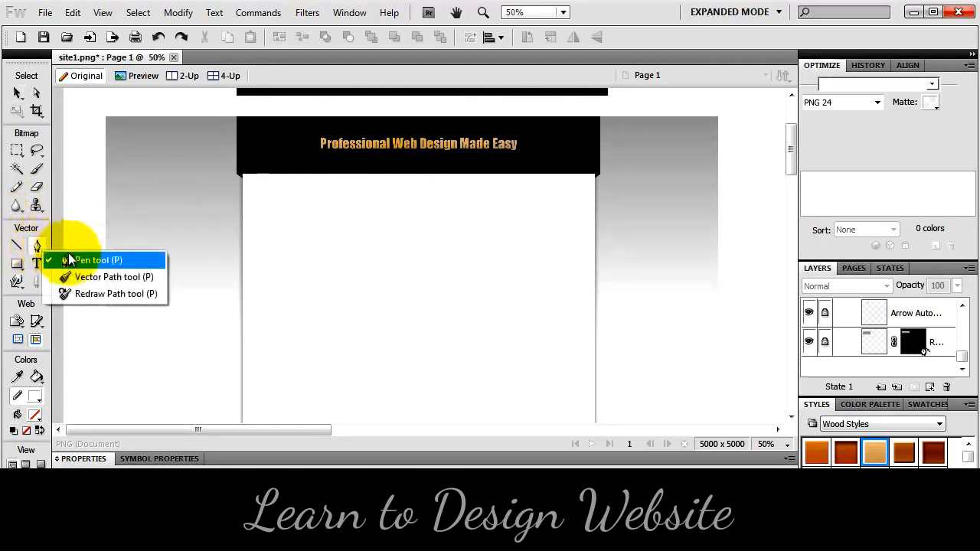
{"action": "left_click", "coordinate": [88, 256]}
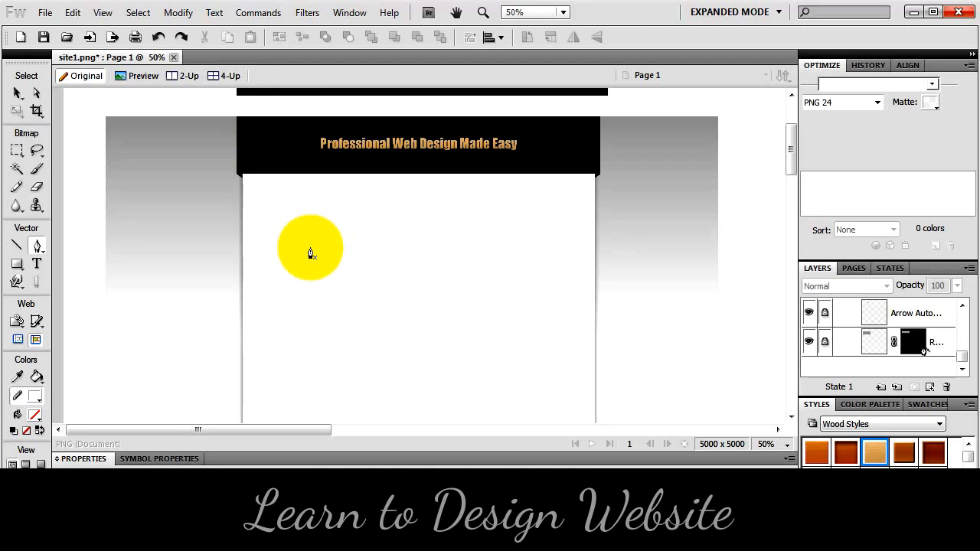
{"action": "left_click", "coordinate": [310, 253]}
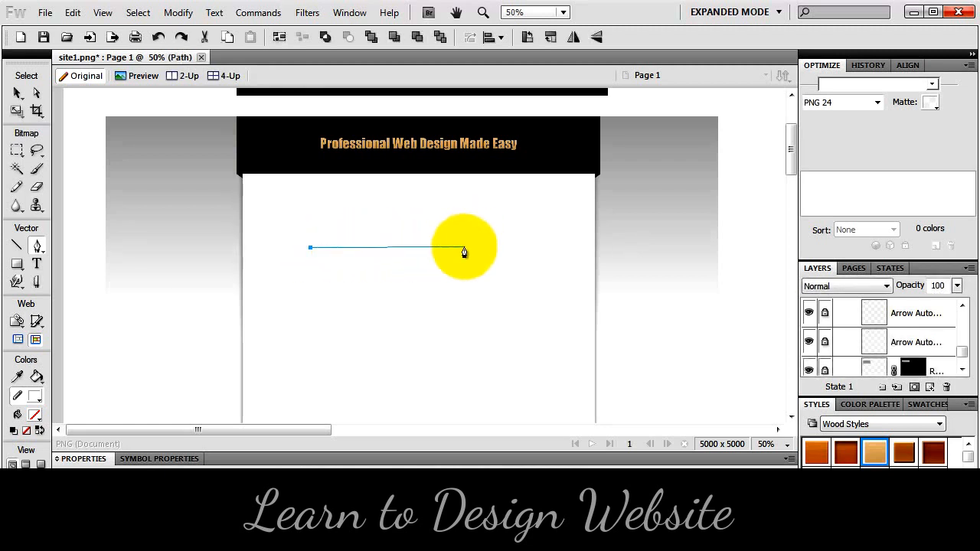
{"action": "left_click", "coordinate": [426, 249]}
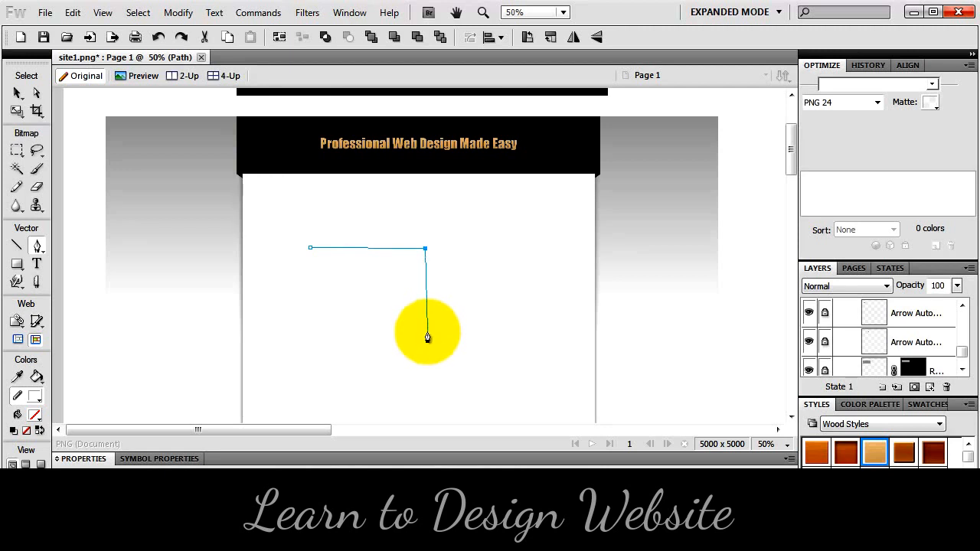
{"action": "key", "text": "shift"}
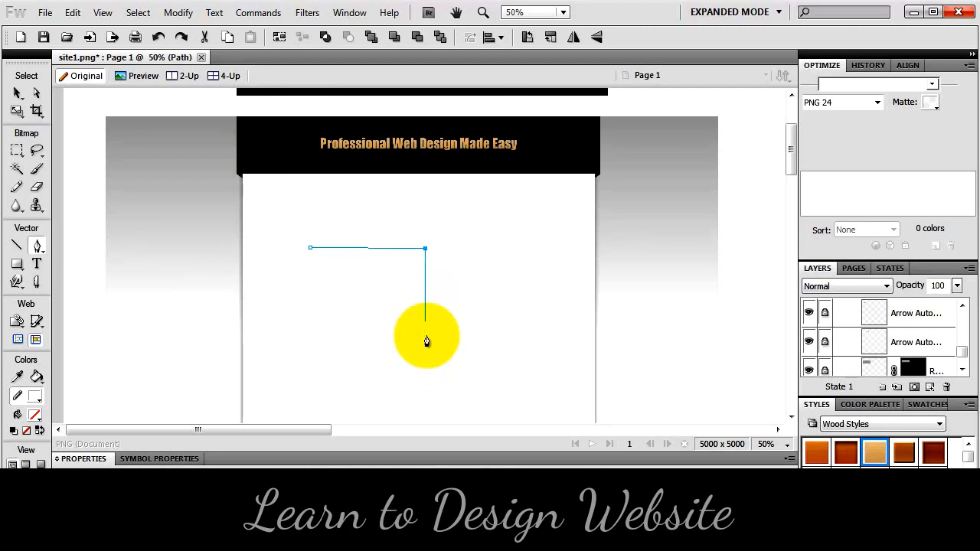
{"action": "left_click", "coordinate": [431, 339]}
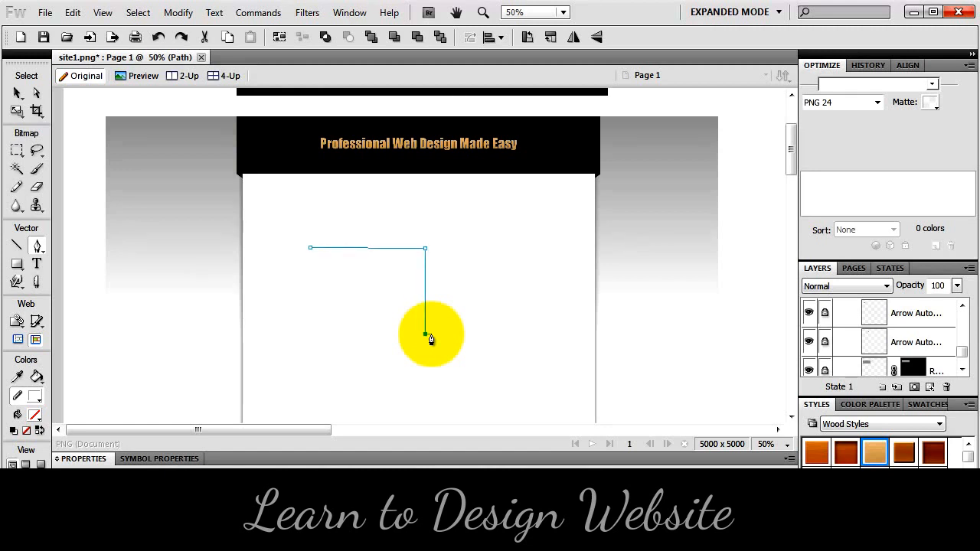
{"action": "left_click_drag", "start_coordinate": [386, 350], "coordinate": [337, 327]}
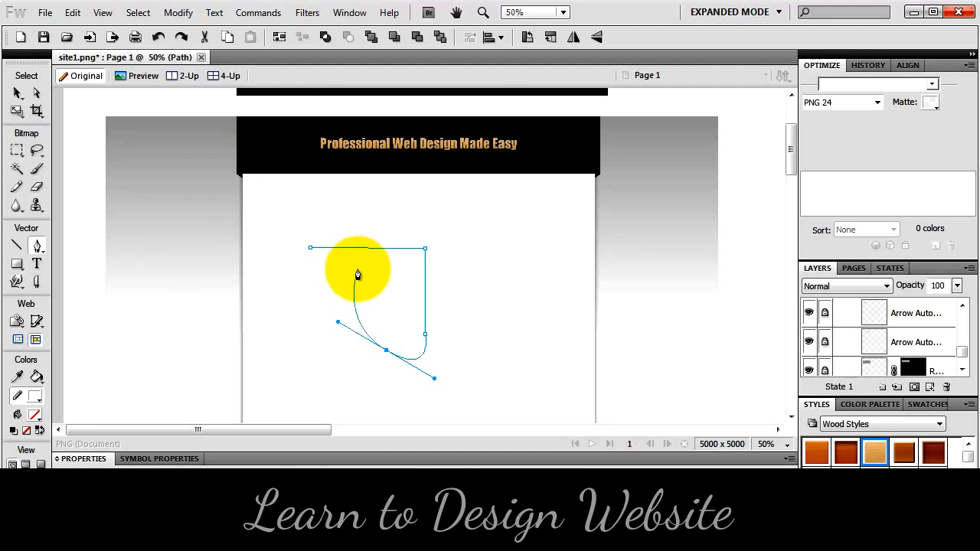
{"action": "left_click", "coordinate": [386, 352]}
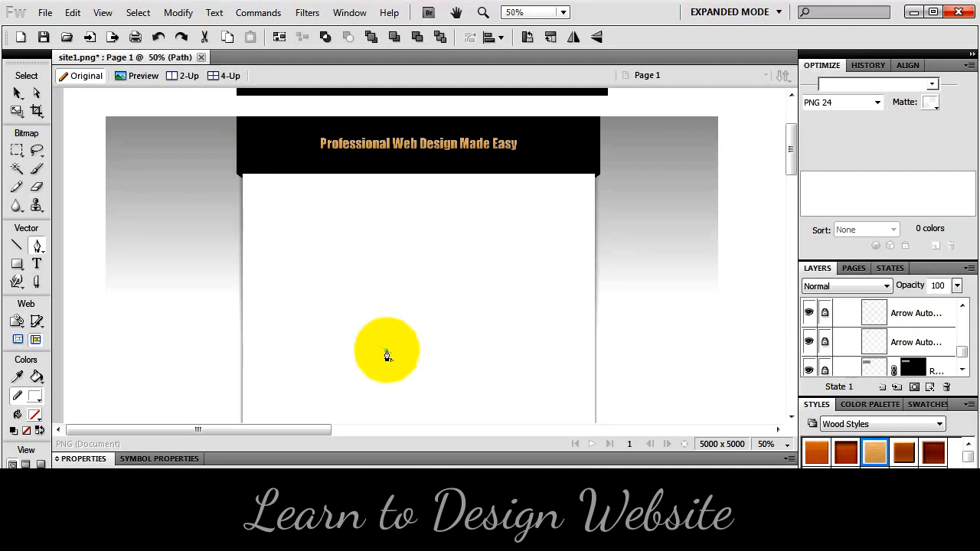
{"action": "left_click", "coordinate": [317, 308]}
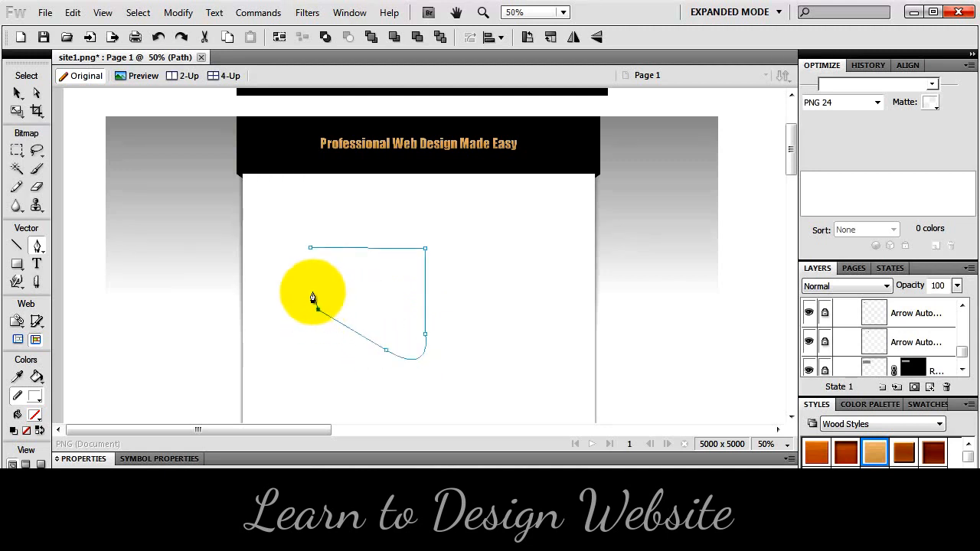
{"action": "left_click", "coordinate": [310, 249]}
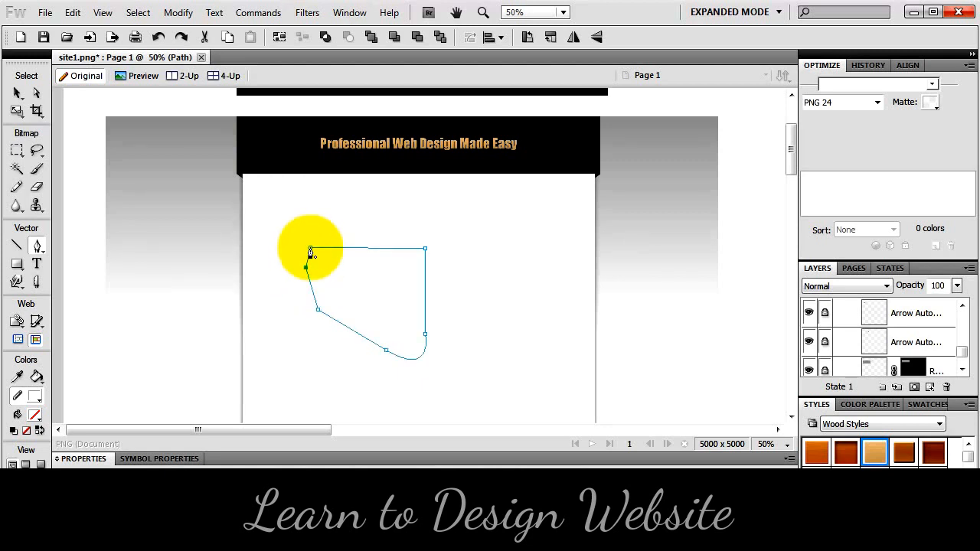
{"action": "left_click", "coordinate": [310, 248]}
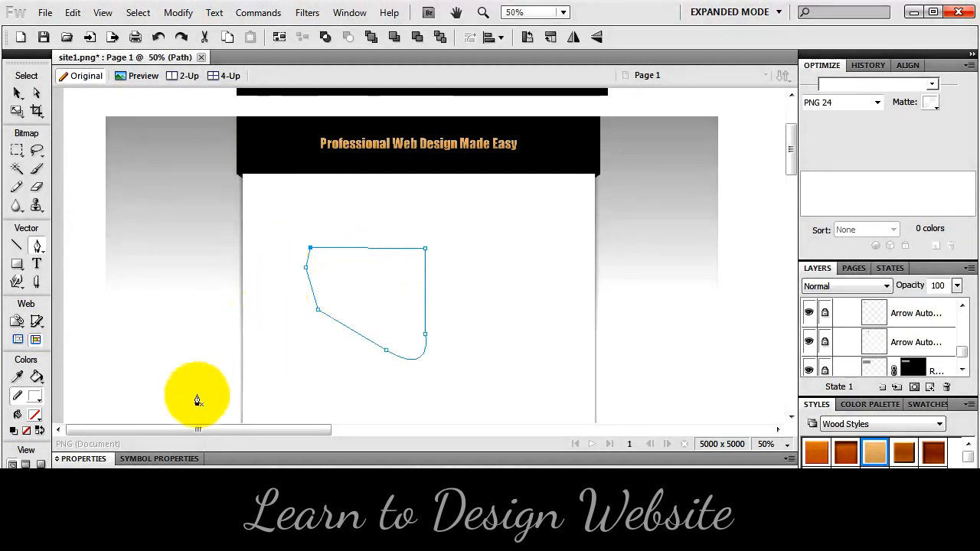
- Give the pen-drawn shape a thick black stroke and a dark gray fill
{"action": "left_click", "coordinate": [308, 462]}
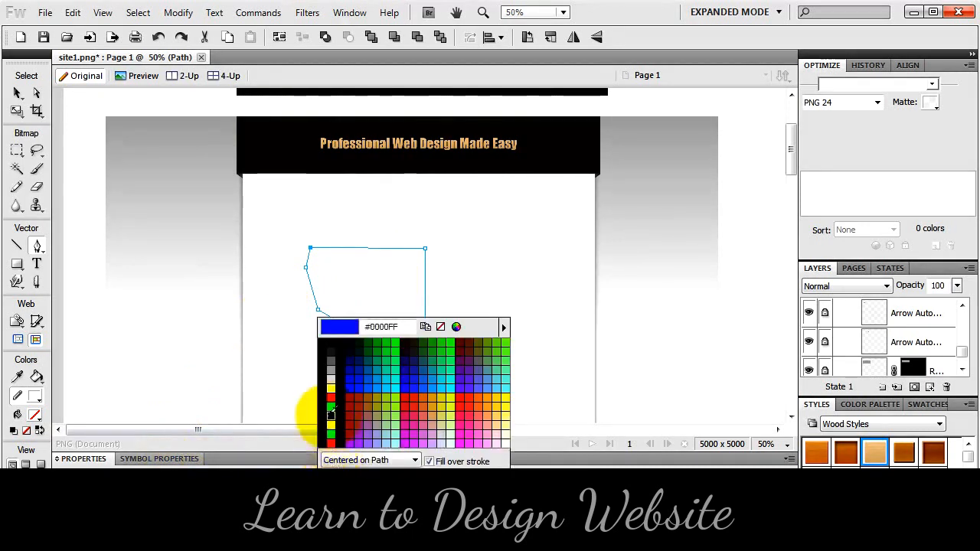
{"action": "left_click", "coordinate": [331, 351]}
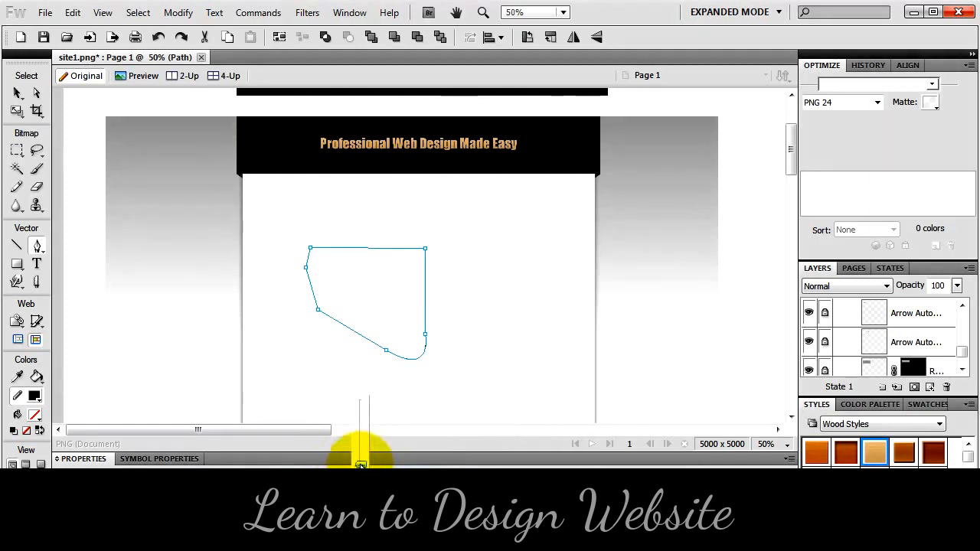
{"action": "left_click_drag", "start_coordinate": [360, 464], "coordinate": [362, 464]}
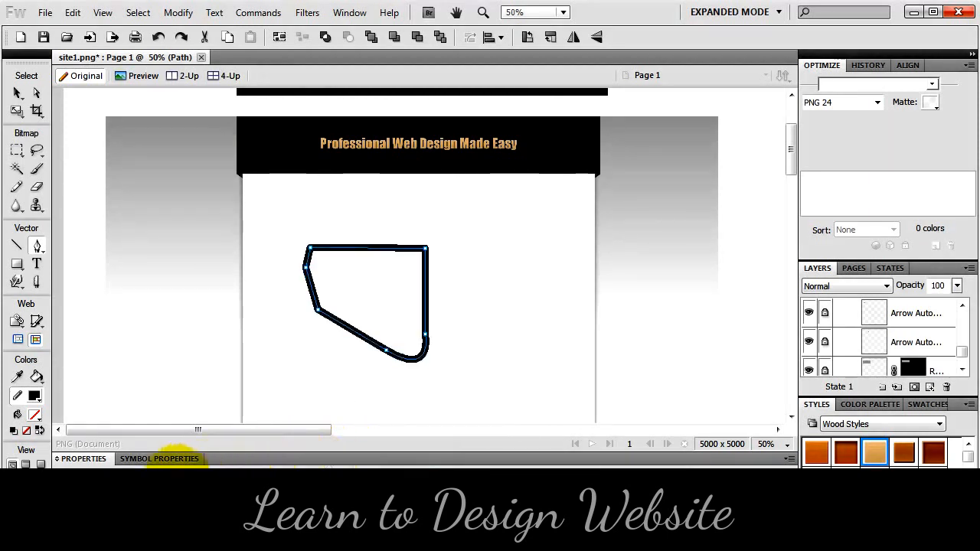
{"action": "left_click", "coordinate": [180, 474]}
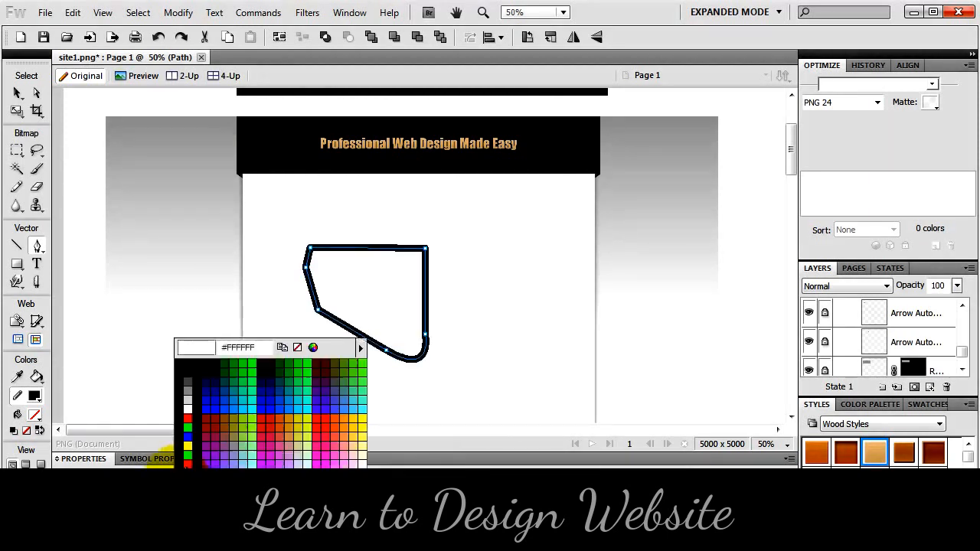
{"action": "left_click", "coordinate": [187, 380]}
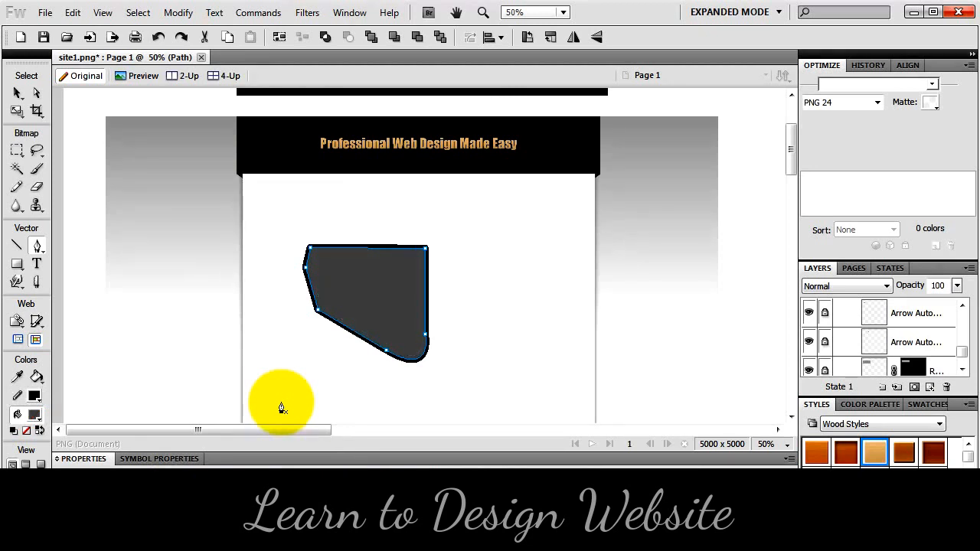
- Rotate the dark gray shape slightly clockwise and enlarge it from its upper-right corner
{"action": "left_click_drag", "start_coordinate": [17, 110], "coordinate": [76, 126]}
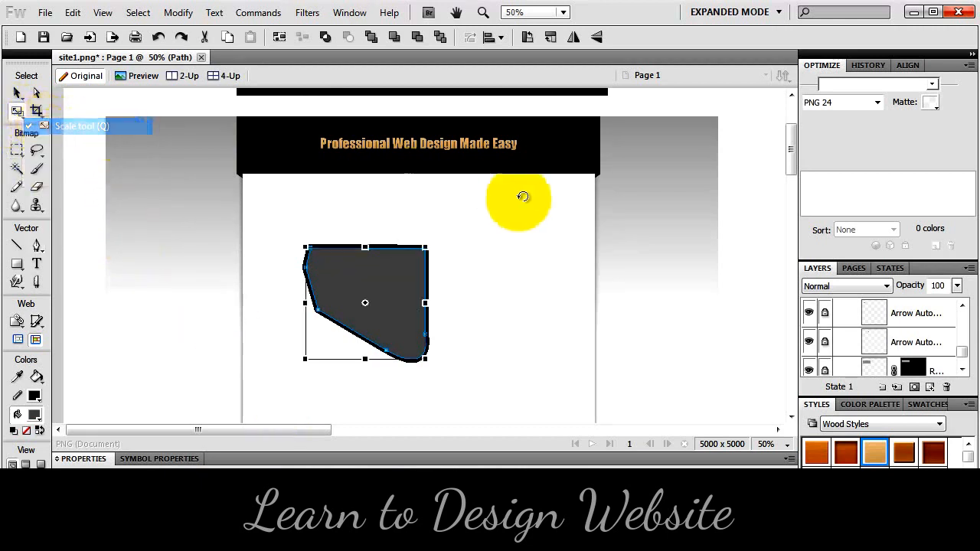
{"action": "left_click_drag", "start_coordinate": [409, 204], "coordinate": [428, 257]}
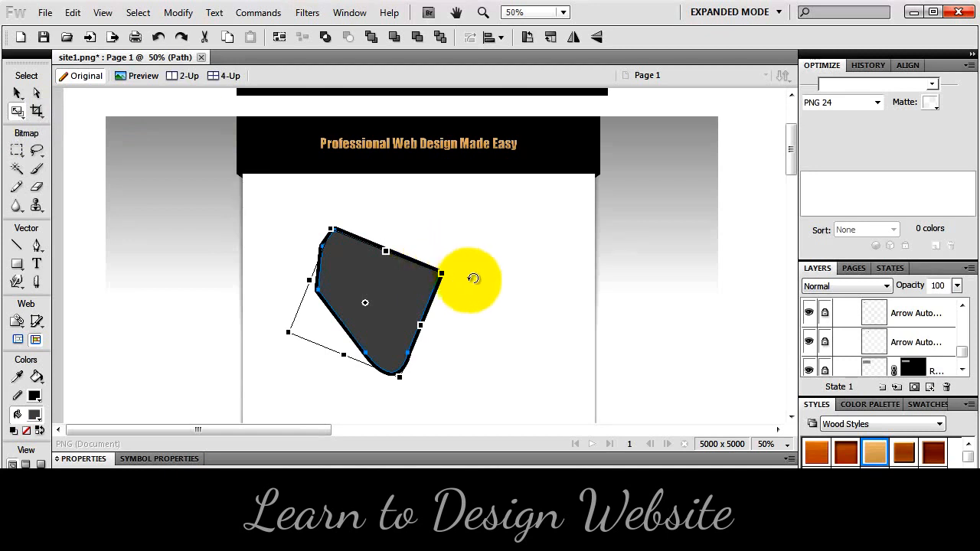
{"action": "left_click_drag", "start_coordinate": [437, 271], "coordinate": [494, 249]}
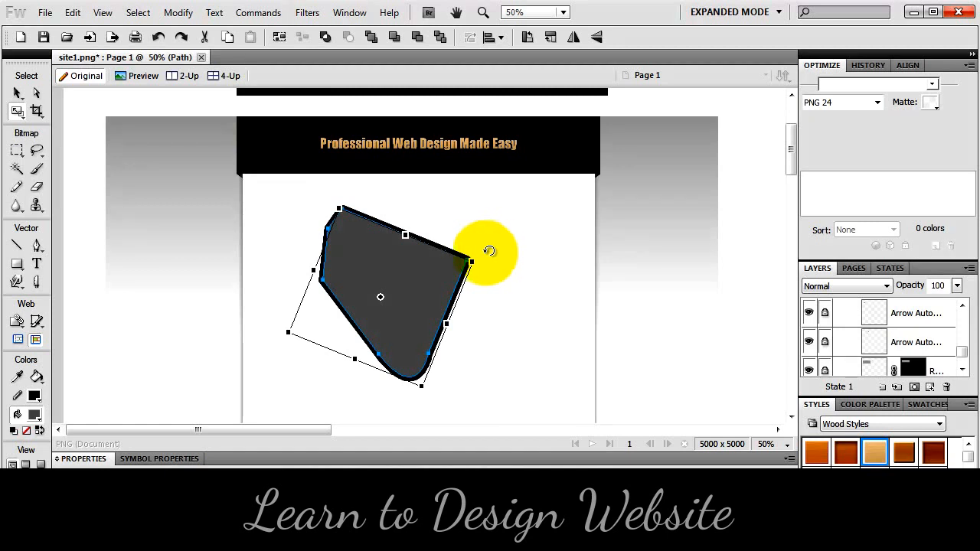
- Add a rectangle to the shape's lower-right side and punch a rectangular notch out of its upper edge
{"action": "left_click", "coordinate": [17, 264]}
{"action": "left_click", "coordinate": [76, 279]}
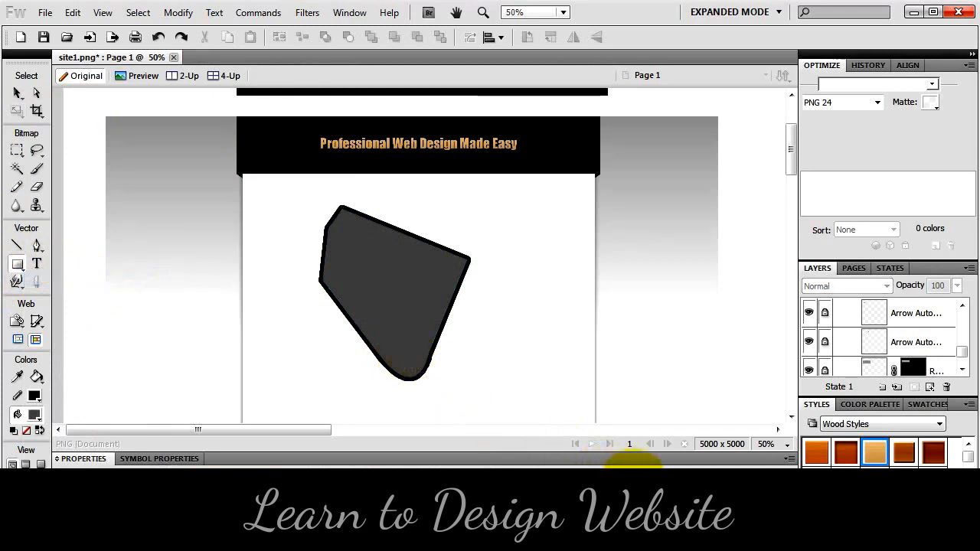
{"action": "left_click_drag", "start_coordinate": [412, 310], "coordinate": [496, 353]}
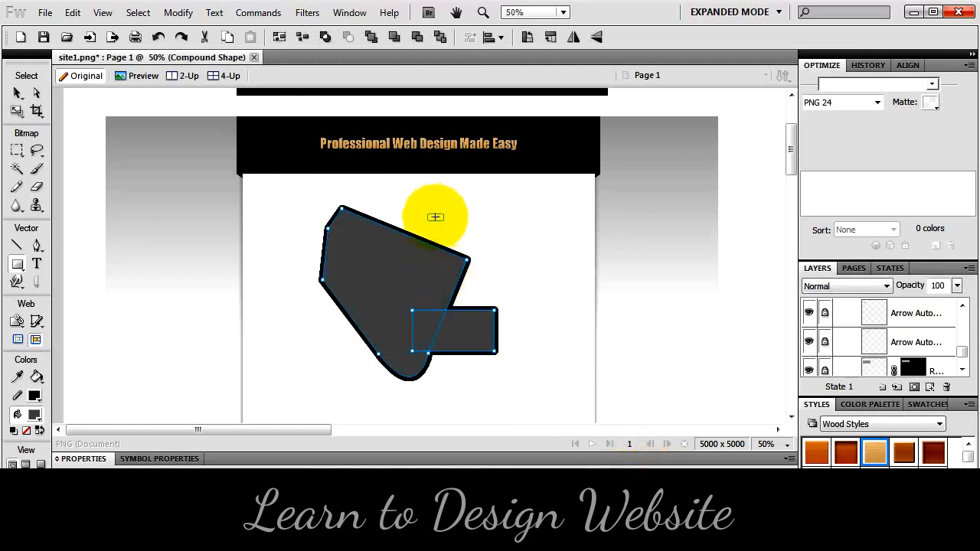
{"action": "left_click_drag", "start_coordinate": [443, 214], "coordinate": [375, 255]}
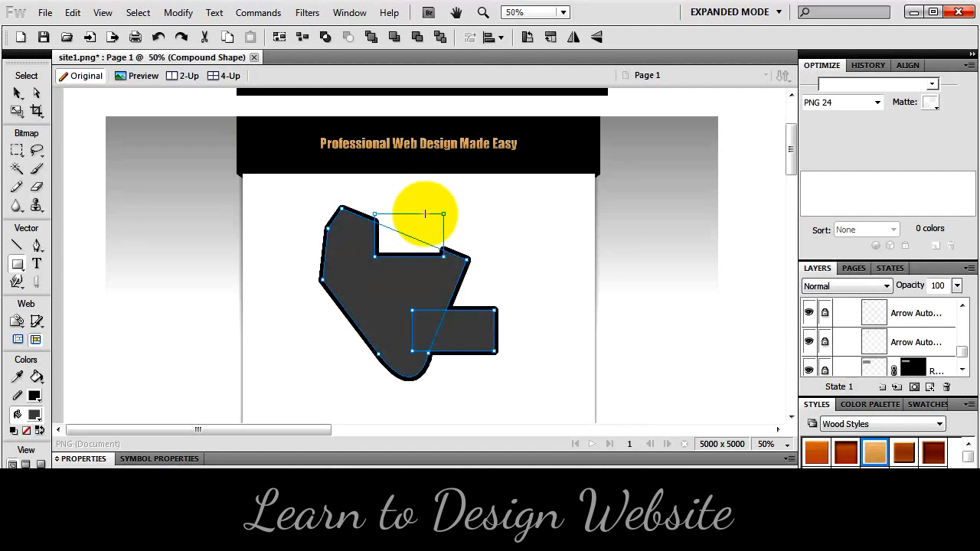
- Shift the notch rectangle and the added rectangle slightly down and left within the compound shape
{"action": "left_click", "coordinate": [36, 93]}
{"action": "left_click", "coordinate": [431, 215]}
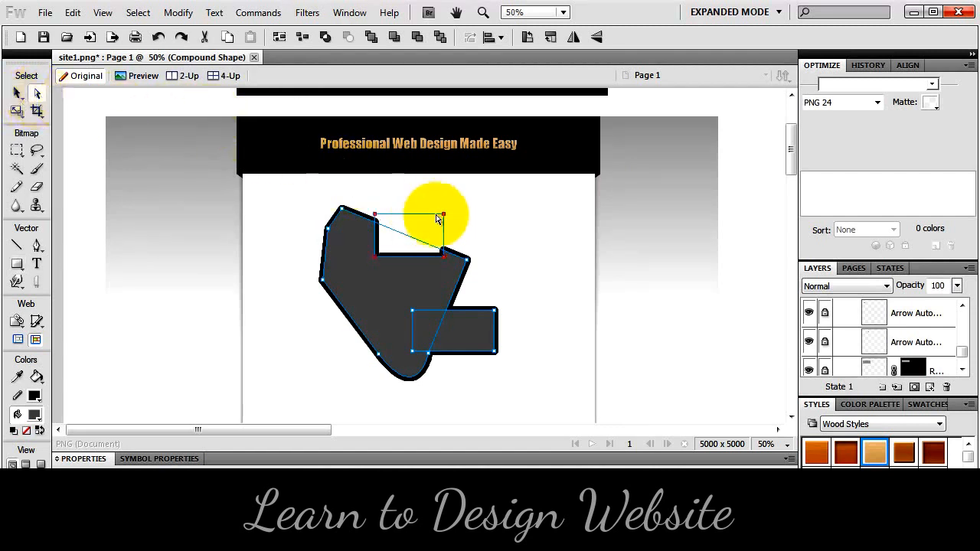
{"action": "left_click_drag", "start_coordinate": [406, 255], "coordinate": [392, 266]}
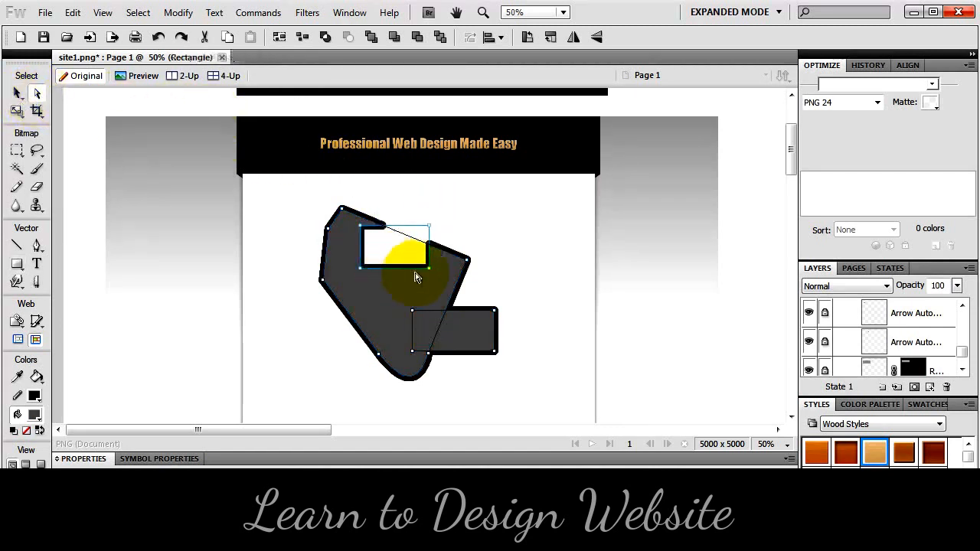
{"action": "left_click", "coordinate": [480, 316]}
{"action": "left_click_drag", "start_coordinate": [479, 317], "coordinate": [471, 326]}
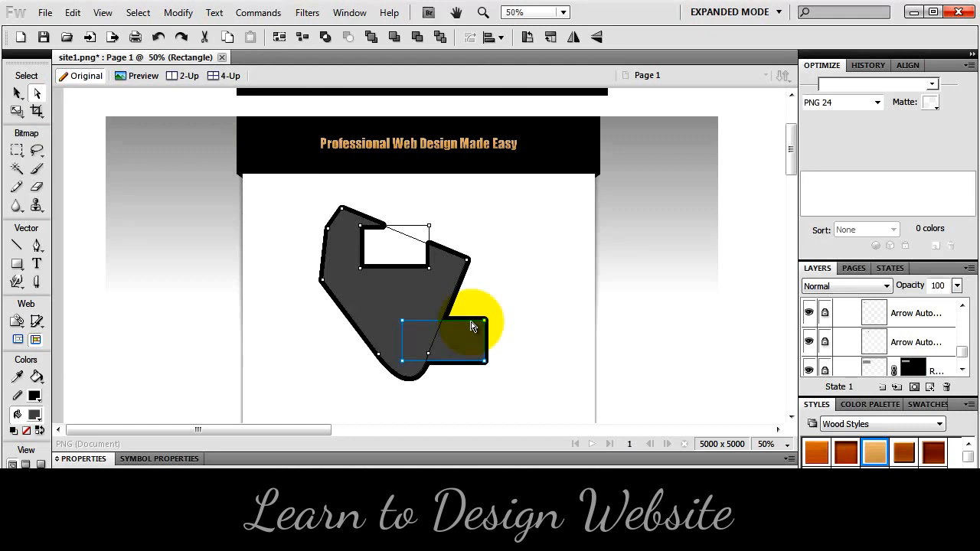
- Push the rounded lower end of the compound shape's outline out of shape with the Freeform tool
{"action": "left_click", "coordinate": [18, 282]}
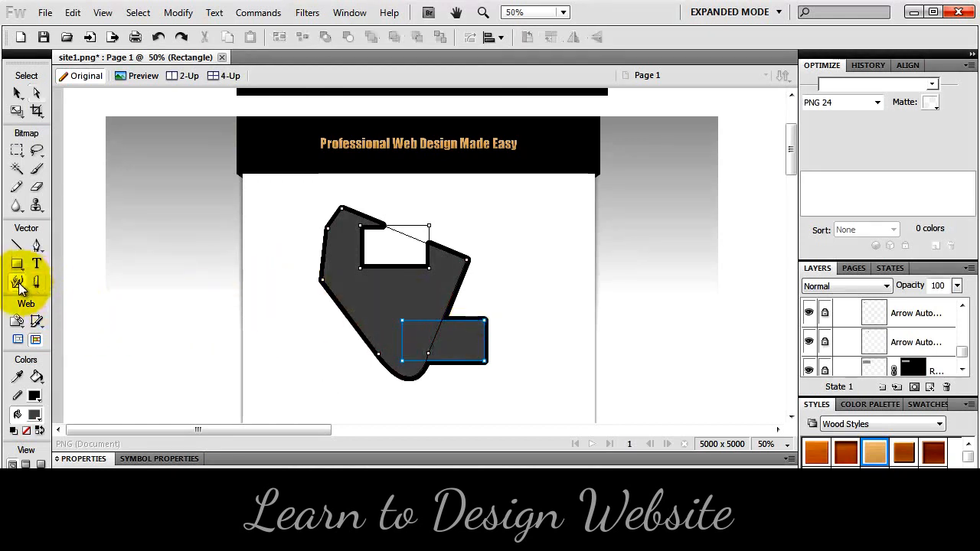
{"action": "left_click", "coordinate": [19, 282]}
{"action": "left_click", "coordinate": [69, 291]}
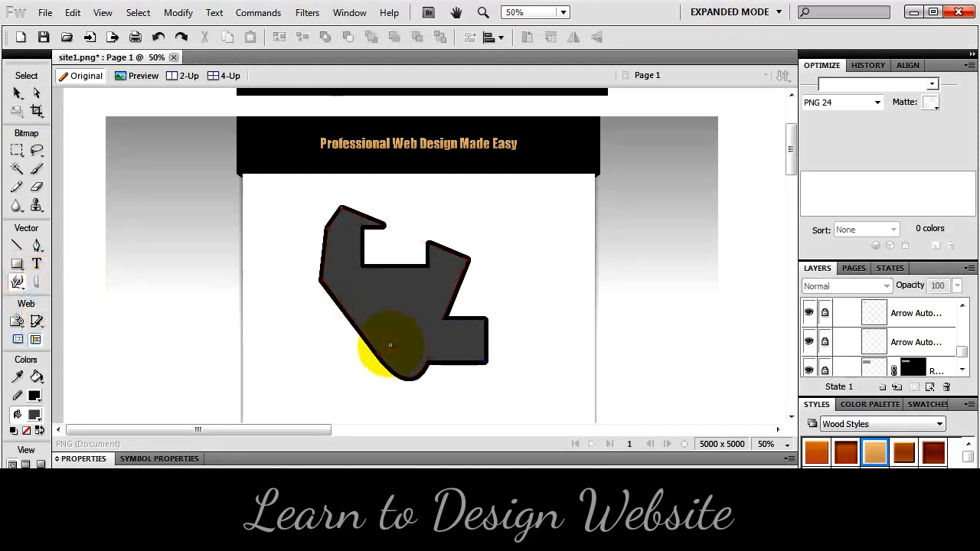
{"action": "mouse_move", "coordinate": [389, 345]}
{"action": "left_mouse_down"}
{"action": "mouse_move", "coordinate": [399, 384]}
{"action": "mouse_move", "coordinate": [418, 389]}
{"action": "mouse_move", "coordinate": [431, 346]}
{"action": "left_mouse_up"}
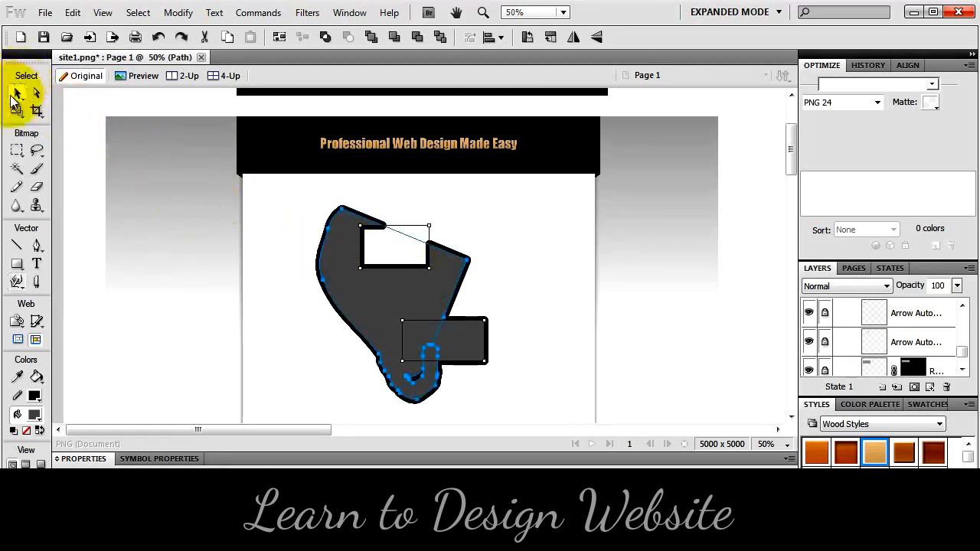
- Delete the dark gray compound shape from the white page
{"action": "left_click", "coordinate": [17, 94]}
{"action": "left_click", "coordinate": [425, 299]}
{"action": "key", "text": "Delete"}
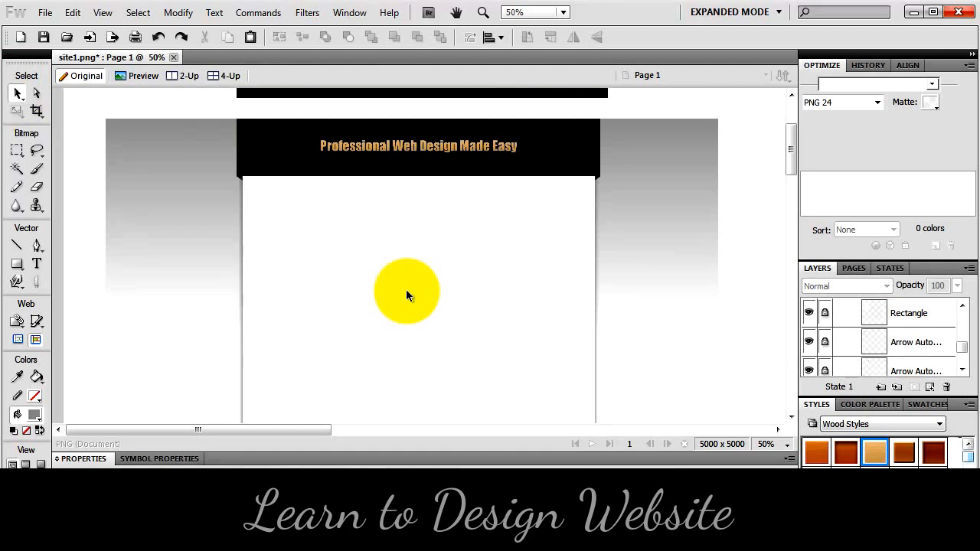
- Place the Gears symbol from the Common Library in the black header, to the left of the title
{"action": "left_click", "coordinate": [910, 511]}
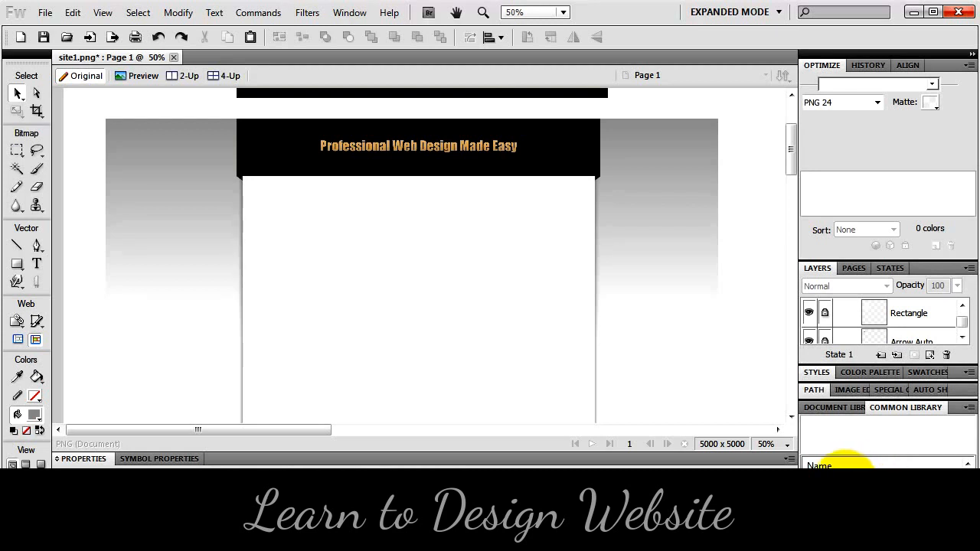
{"action": "left_click", "coordinate": [846, 475]}
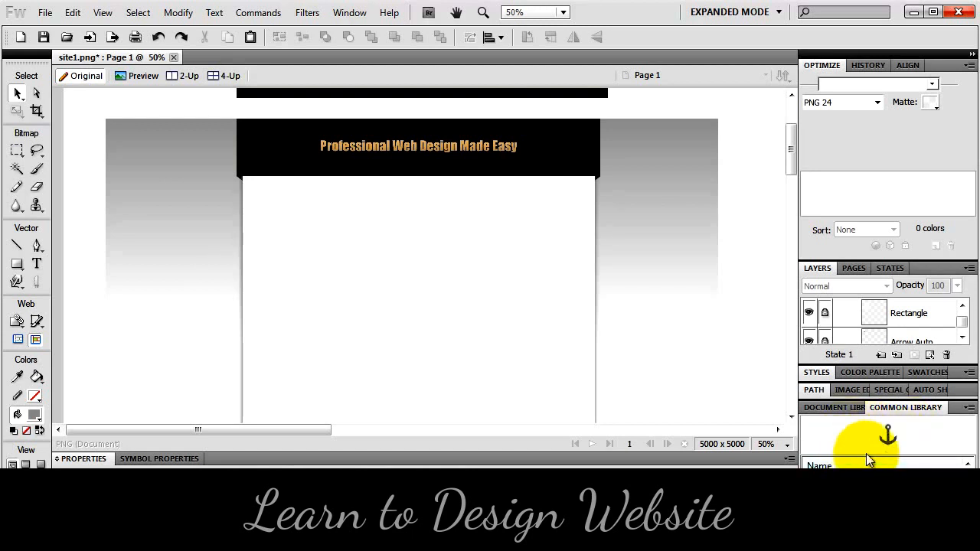
{"action": "left_click", "coordinate": [851, 476]}
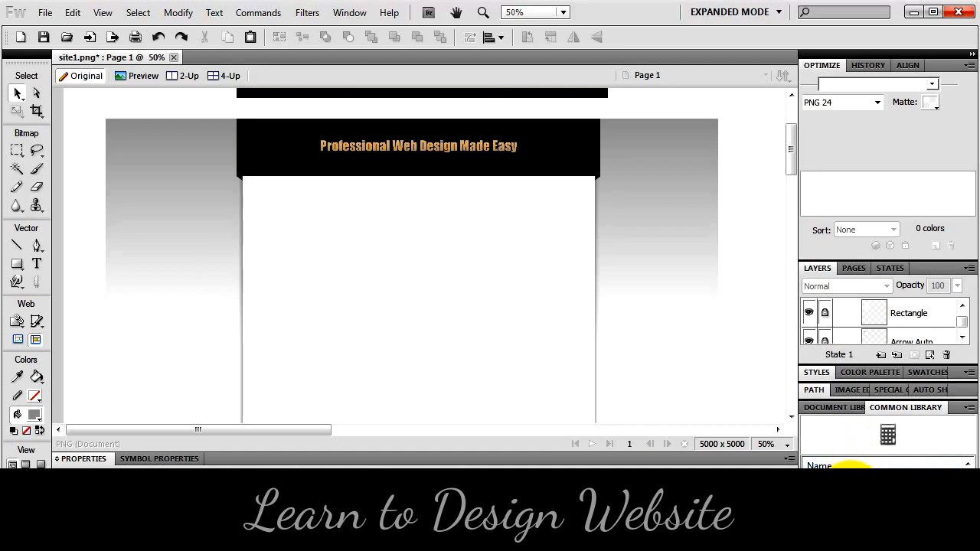
{"action": "left_click", "coordinate": [851, 490]}
{"action": "left_click", "coordinate": [852, 495]}
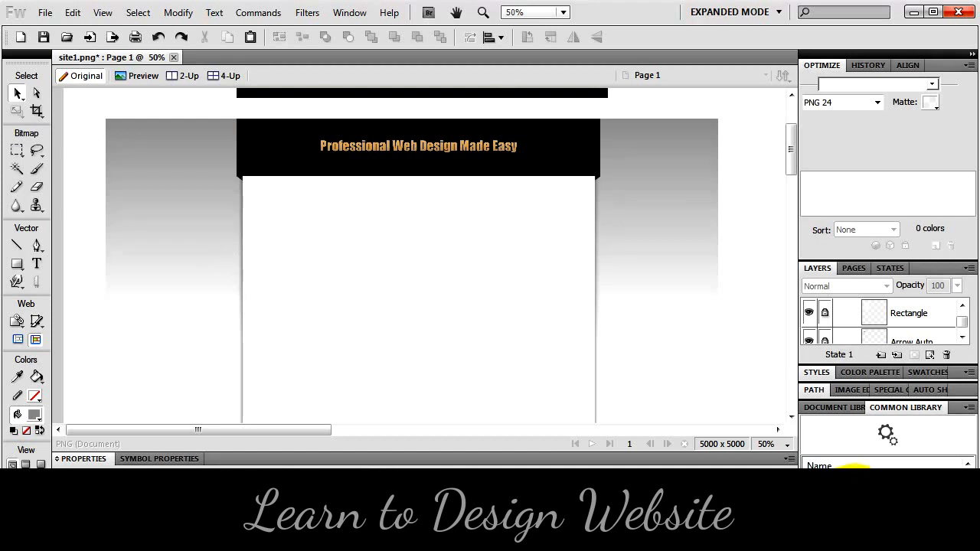
{"action": "left_click_drag", "start_coordinate": [852, 476], "coordinate": [259, 143]}
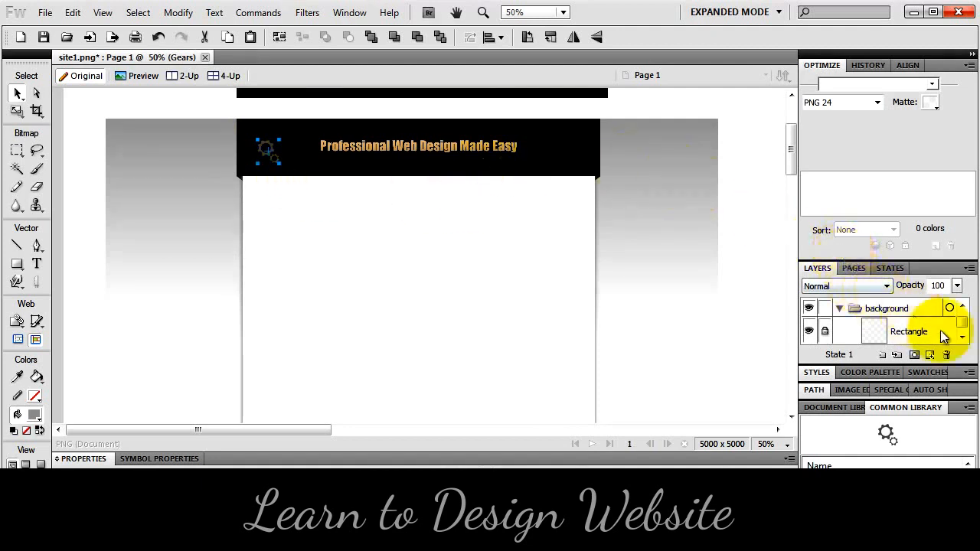
{"action": "left_click_drag", "start_coordinate": [962, 326], "coordinate": [961, 314]}
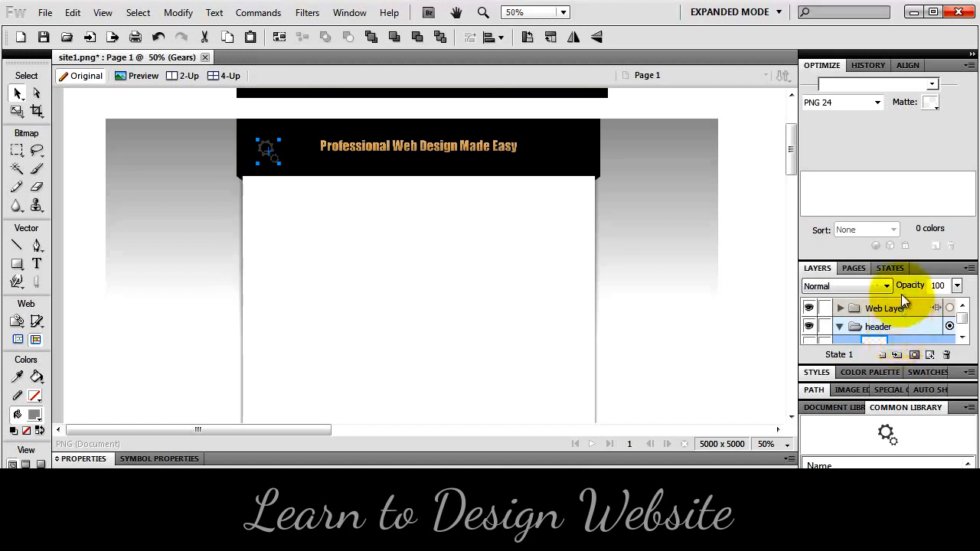
- Apply the dark reddish-brown style, second in the Wood Styles set, to the Gears symbol in the header
{"action": "left_click", "coordinate": [817, 373]}
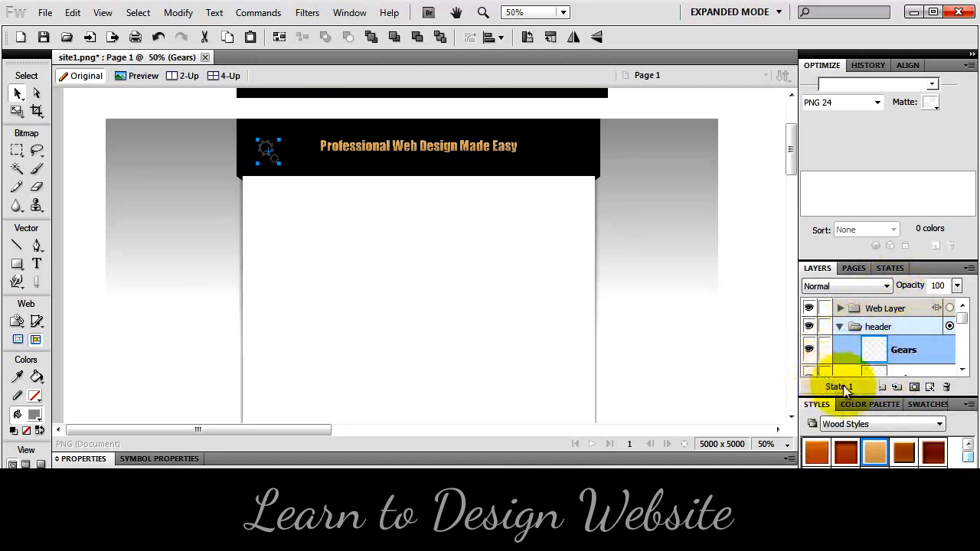
{"action": "left_click", "coordinate": [874, 453]}
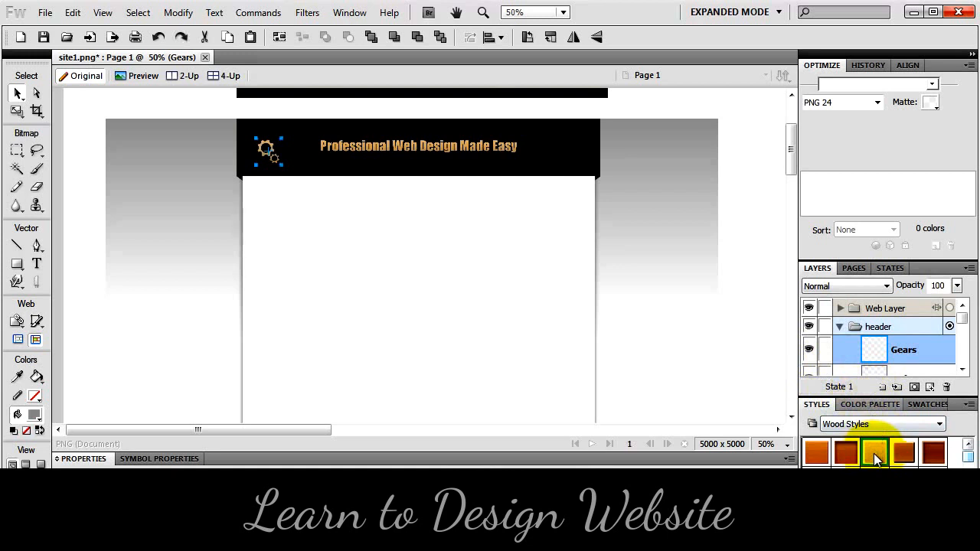
{"action": "left_click", "coordinate": [845, 453]}
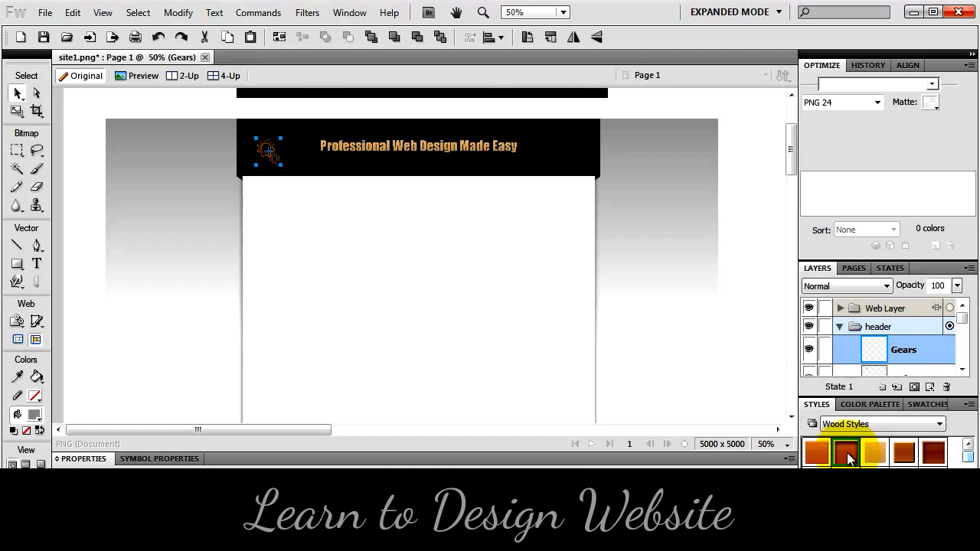
{"action": "left_click", "coordinate": [847, 453]}
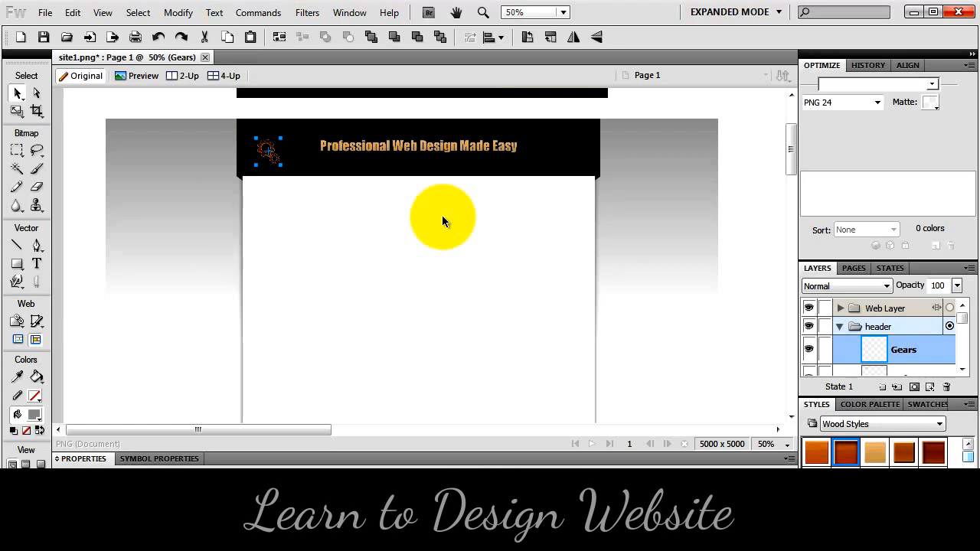
- Try out a block of Lorem ipsum placeholder text on the white page and delete it
{"action": "left_click", "coordinate": [276, 13]}
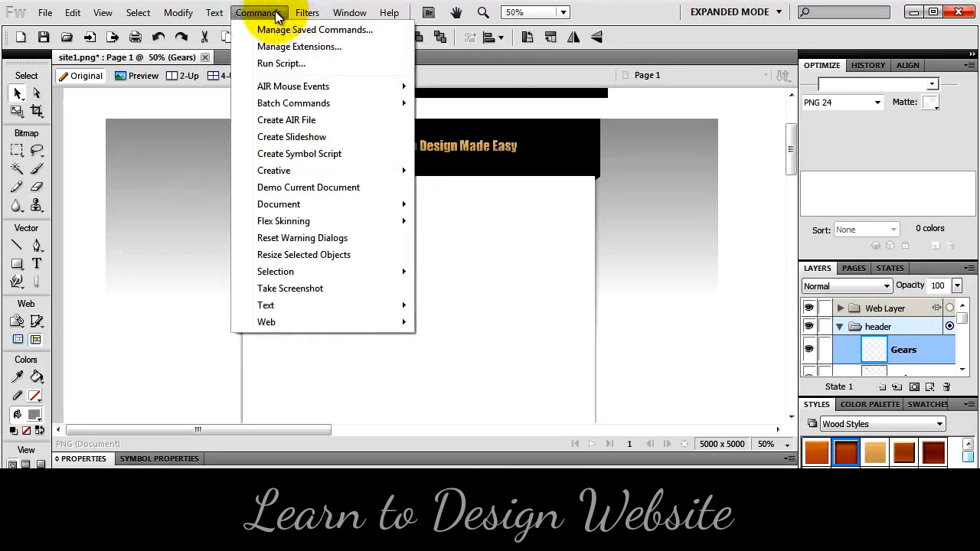
{"action": "mouse_move", "coordinate": [286, 305]}
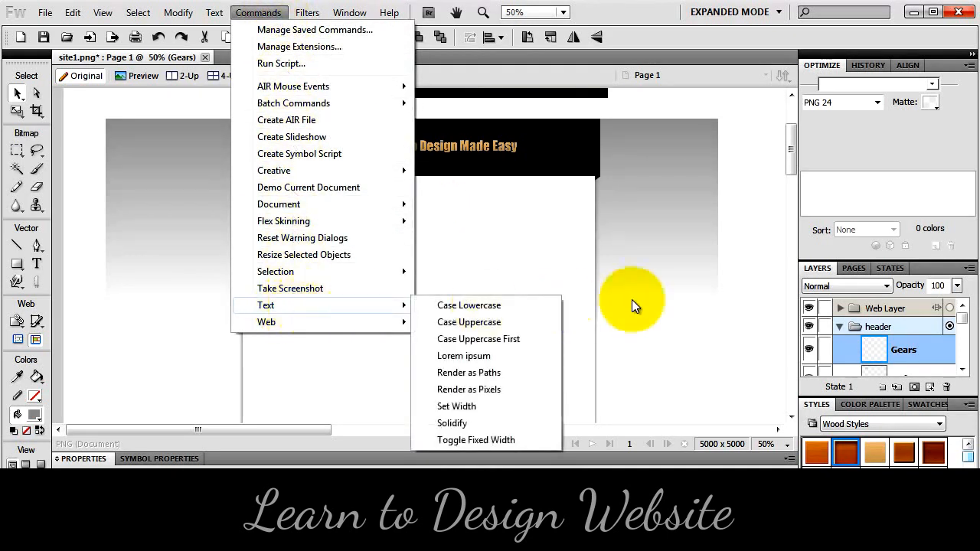
{"action": "left_click", "coordinate": [463, 356]}
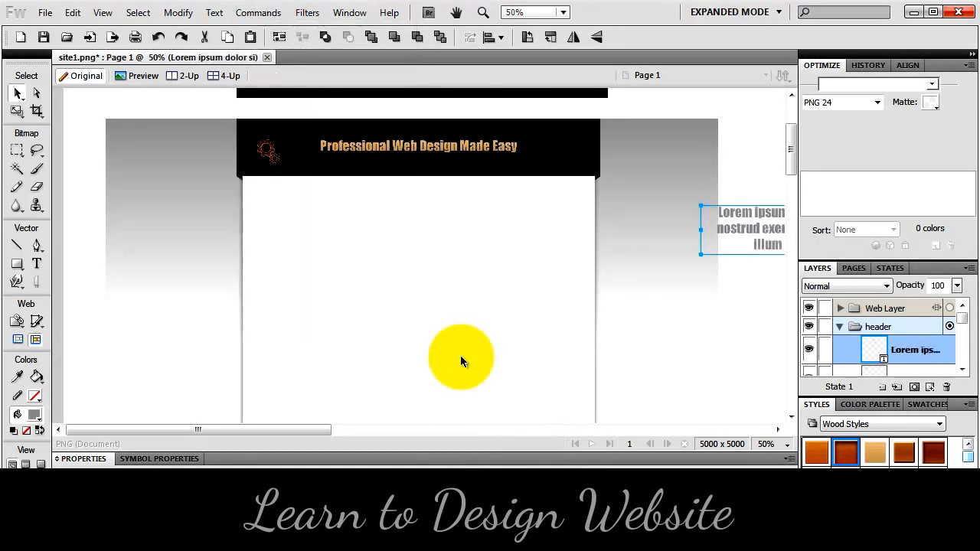
{"action": "left_click_drag", "start_coordinate": [739, 226], "coordinate": [332, 230]}
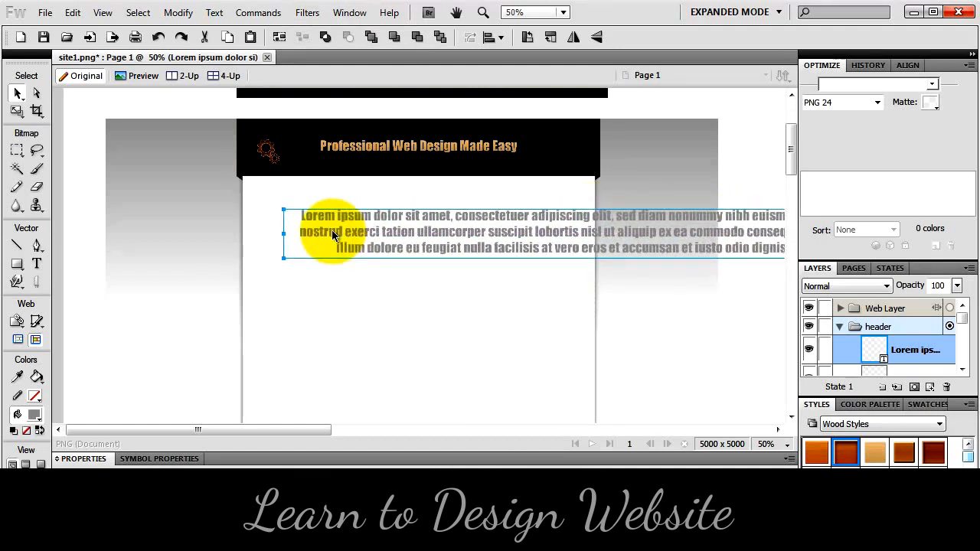
{"action": "key", "text": "Delete"}
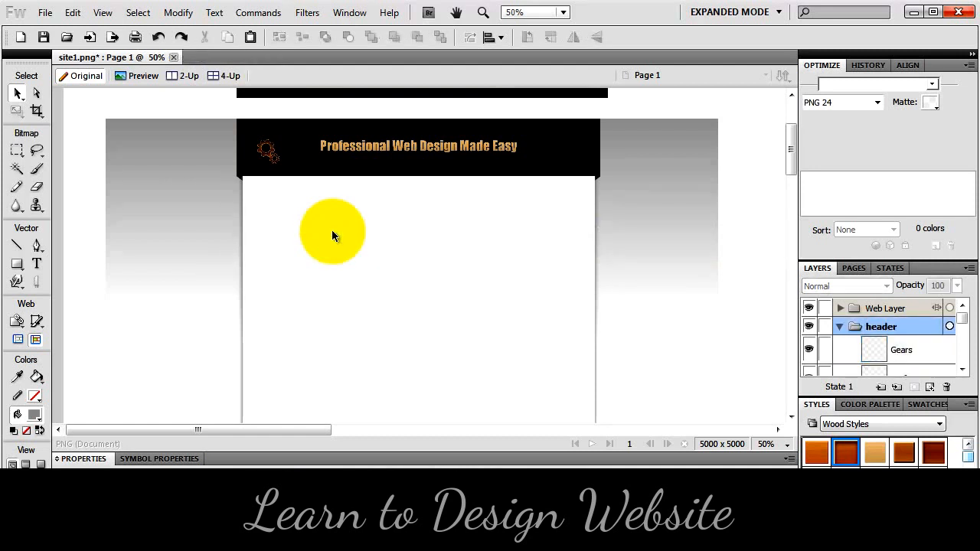
- Draw a small, wide rectangle with rounded corners on the white page below the header and fill it with yellow
{"action": "left_click", "coordinate": [17, 263]}
{"action": "left_click", "coordinate": [59, 280]}
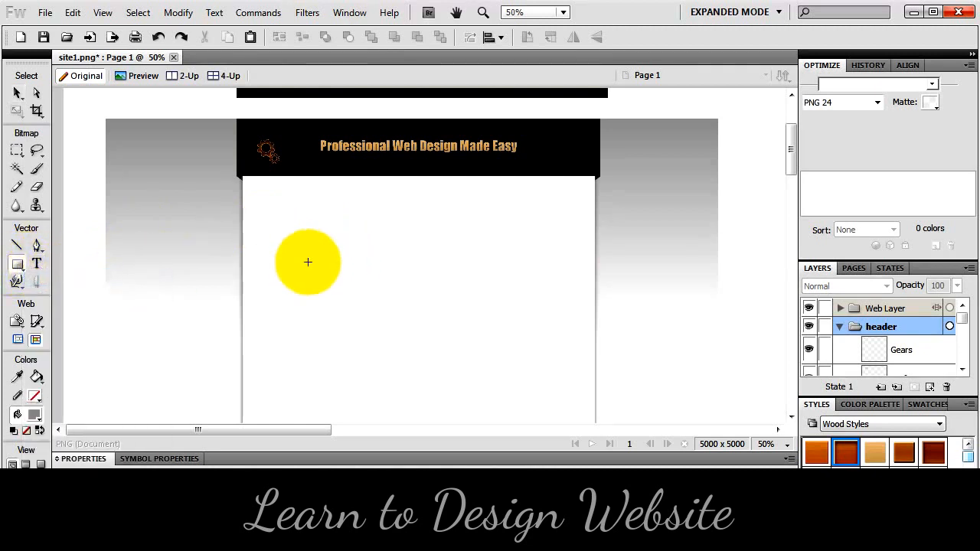
{"action": "left_click_drag", "start_coordinate": [308, 261], "coordinate": [411, 240]}
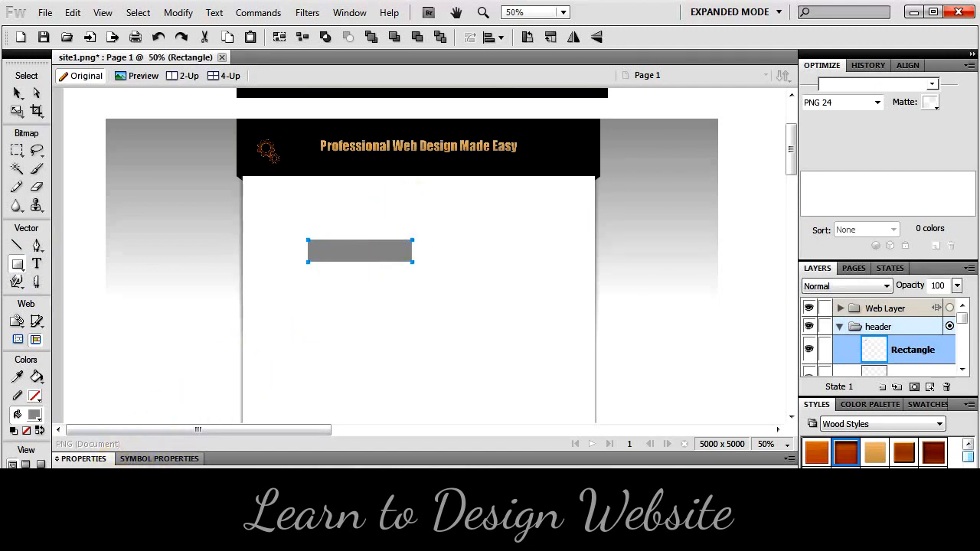
{"action": "key", "text": "Return"}
{"action": "key", "text": "Return"}
{"action": "left_click", "coordinate": [165, 450]}
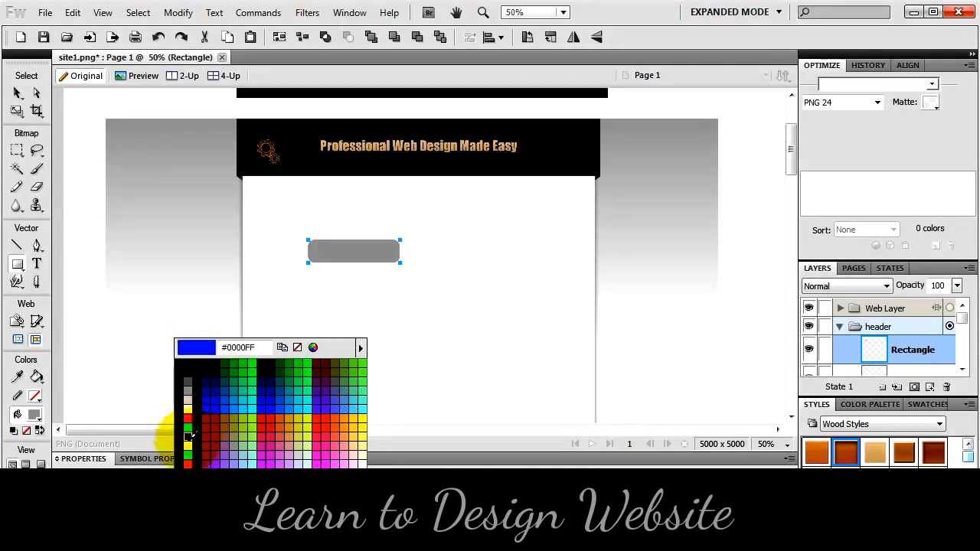
{"action": "left_click", "coordinate": [187, 445]}
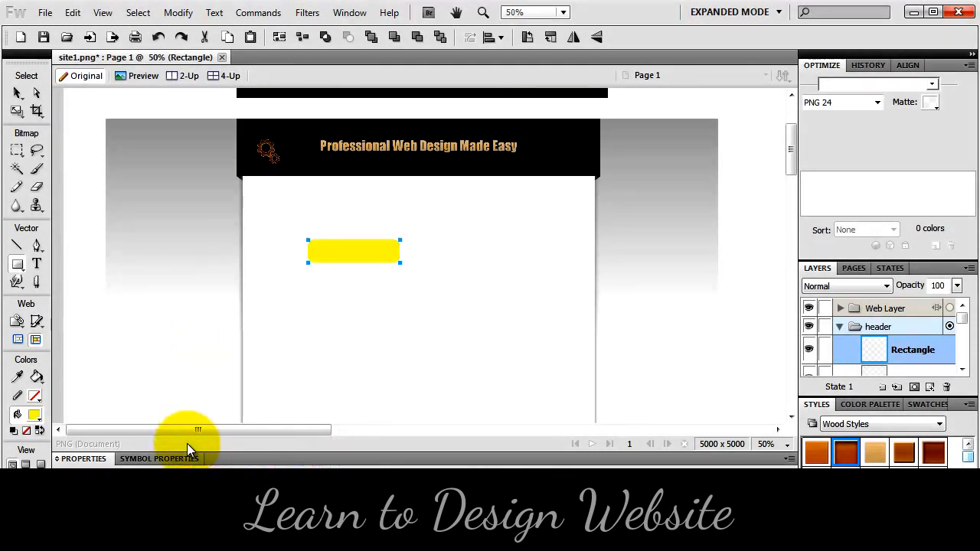
- Add a text box over the yellow rounded rectangle and begin its label with "Add to Ca"
{"action": "left_click", "coordinate": [37, 264]}
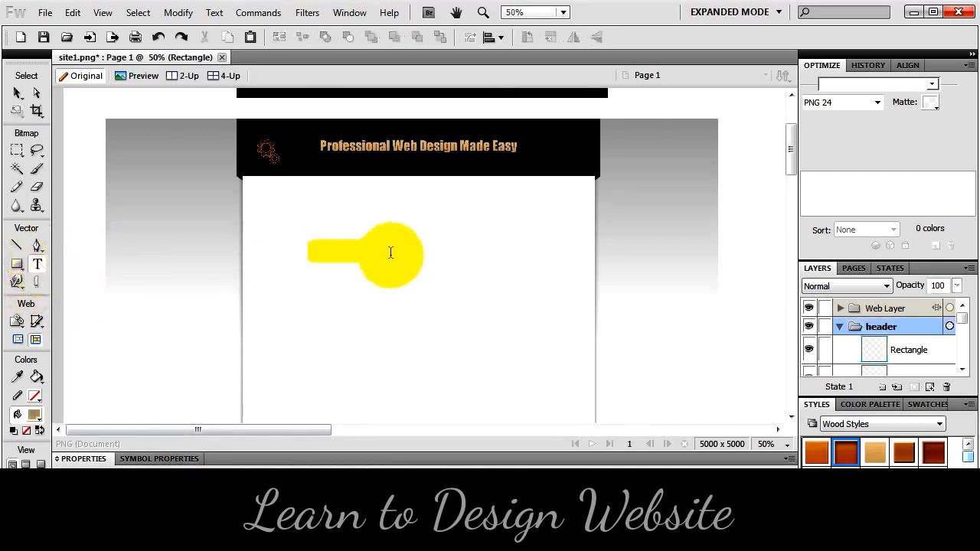
{"action": "left_click_drag", "start_coordinate": [301, 259], "coordinate": [425, 242]}
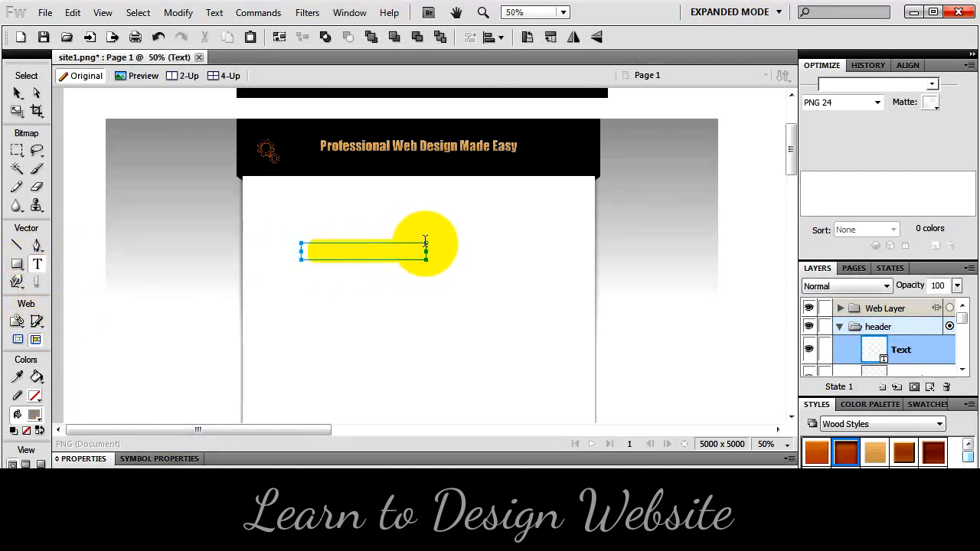
{"action": "type", "text": "Add to Cae"}
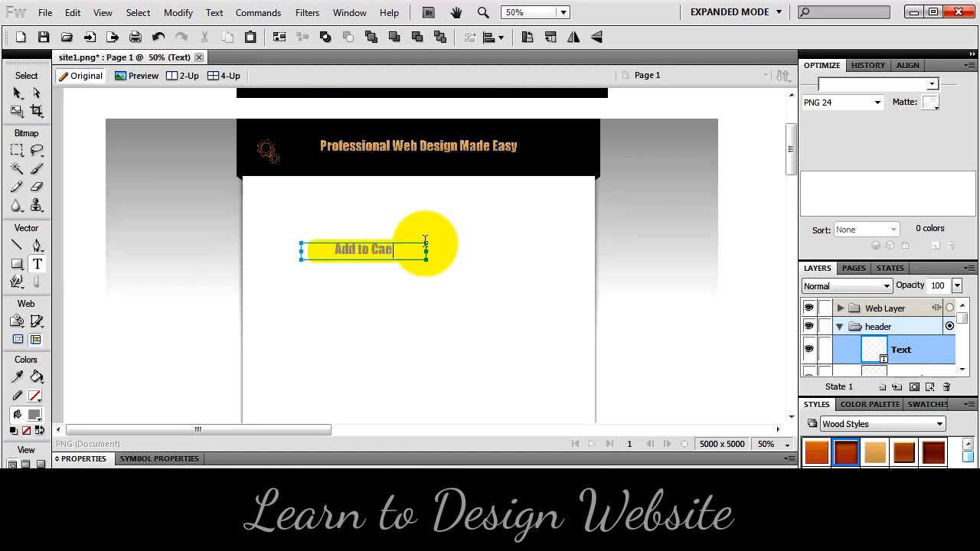
- Complete the button label as "Add to Cart" and nudge it into place over the yellow rounded rectangle
{"action": "key", "text": "BackSpace"}
{"action": "type", "text": "rt"}
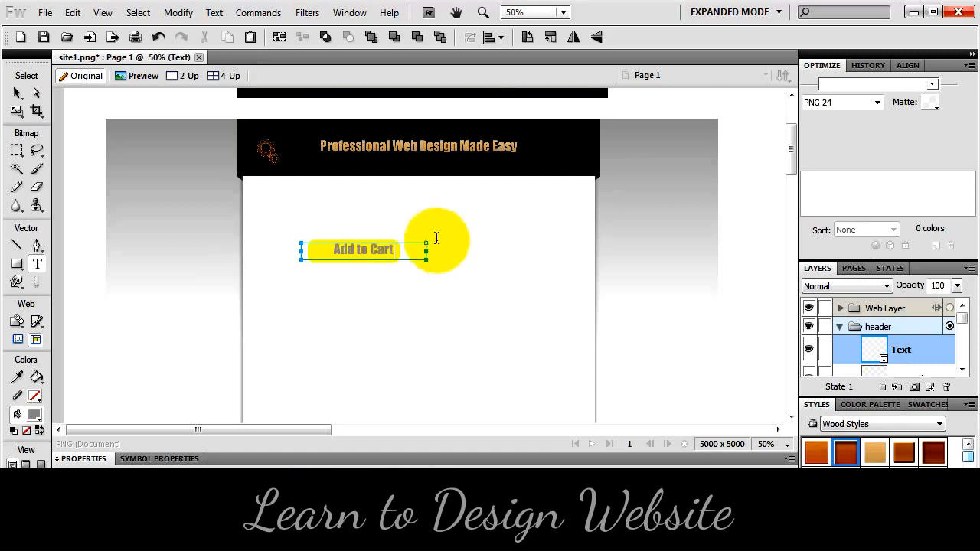
{"action": "left_click", "coordinate": [17, 92]}
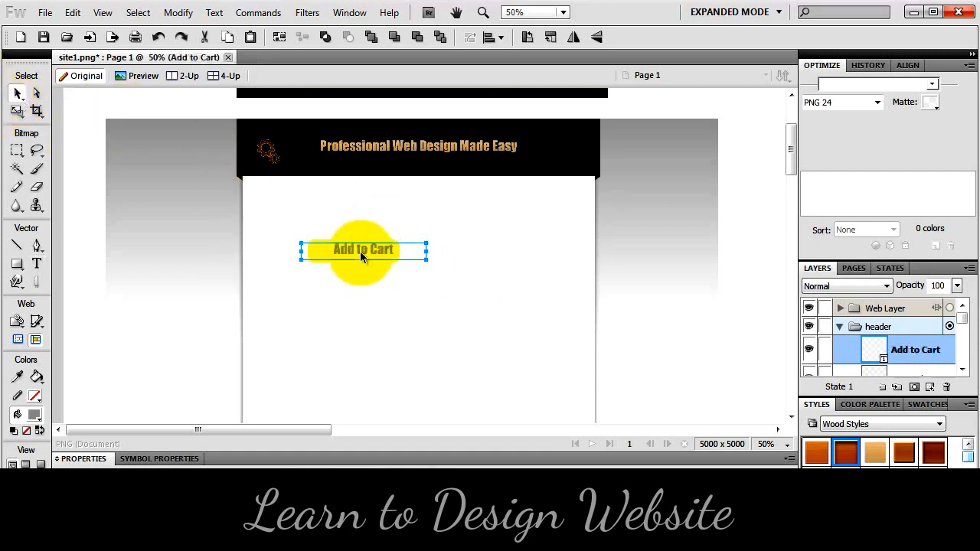
{"action": "left_click_drag", "start_coordinate": [360, 254], "coordinate": [358, 255]}
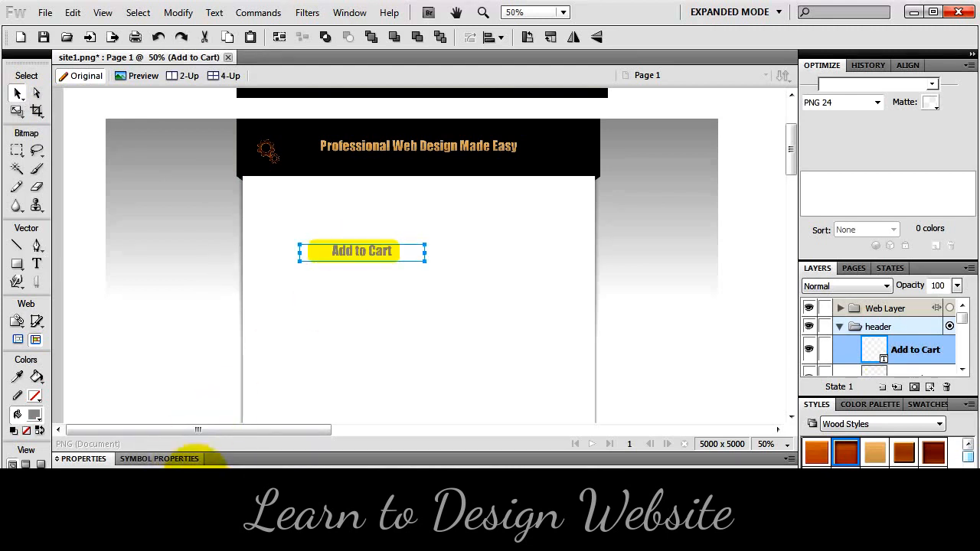
- Restyle the Add to Cart label with a bold sans-serif font at a smaller size, coloured dark navy
{"action": "key", "text": "Return"}
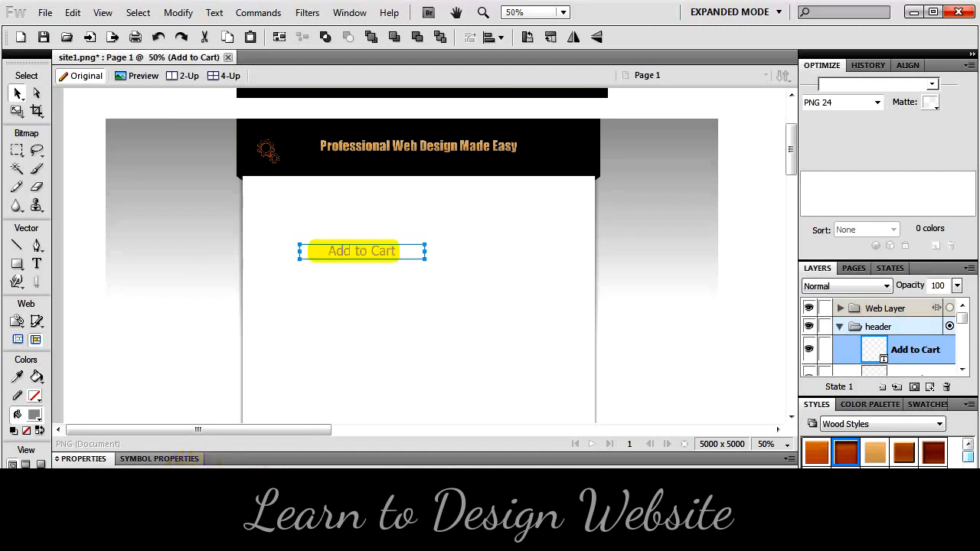
{"action": "left_click", "coordinate": [315, 496]}
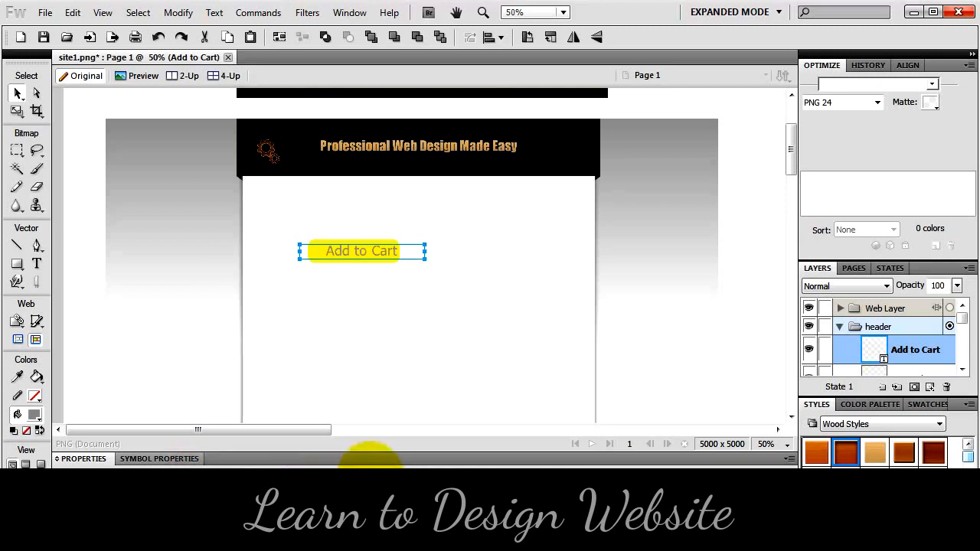
{"action": "left_click", "coordinate": [346, 481]}
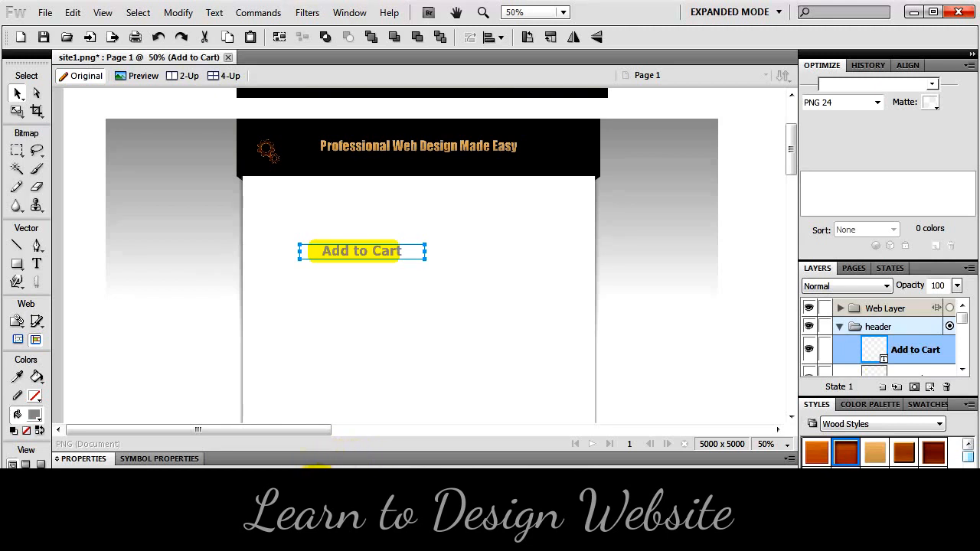
{"action": "left_click", "coordinate": [318, 488]}
{"action": "left_click", "coordinate": [317, 488]}
{"action": "left_click", "coordinate": [318, 488]}
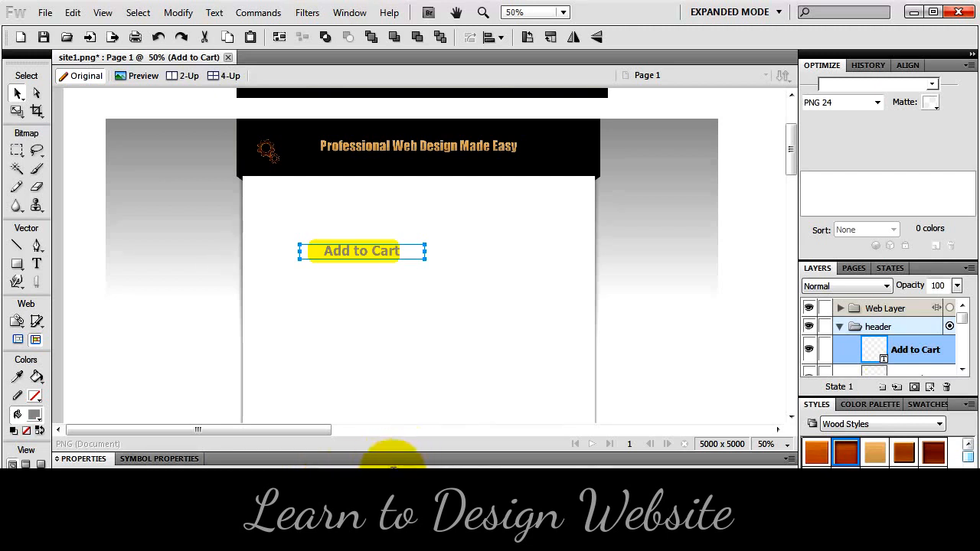
{"action": "key", "text": "Return"}
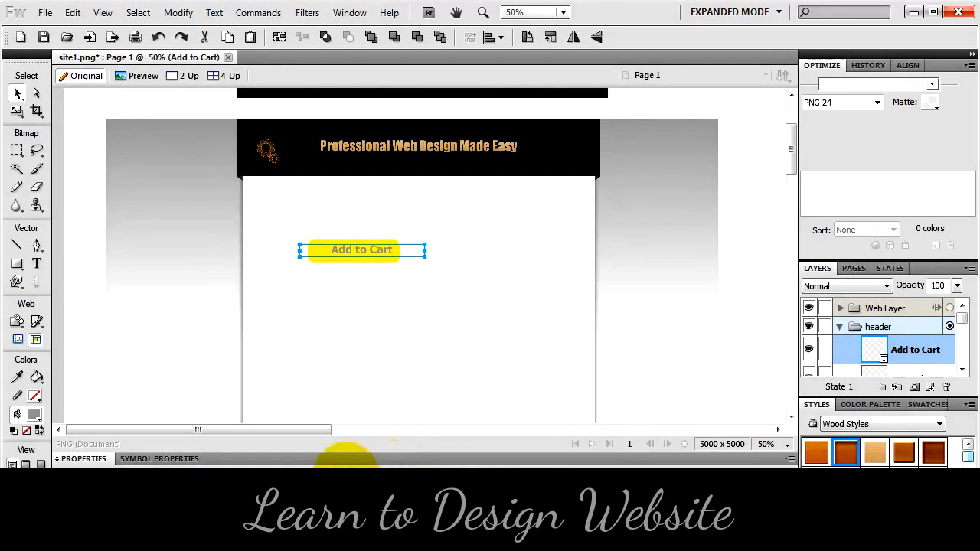
{"action": "left_click", "coordinate": [422, 459]}
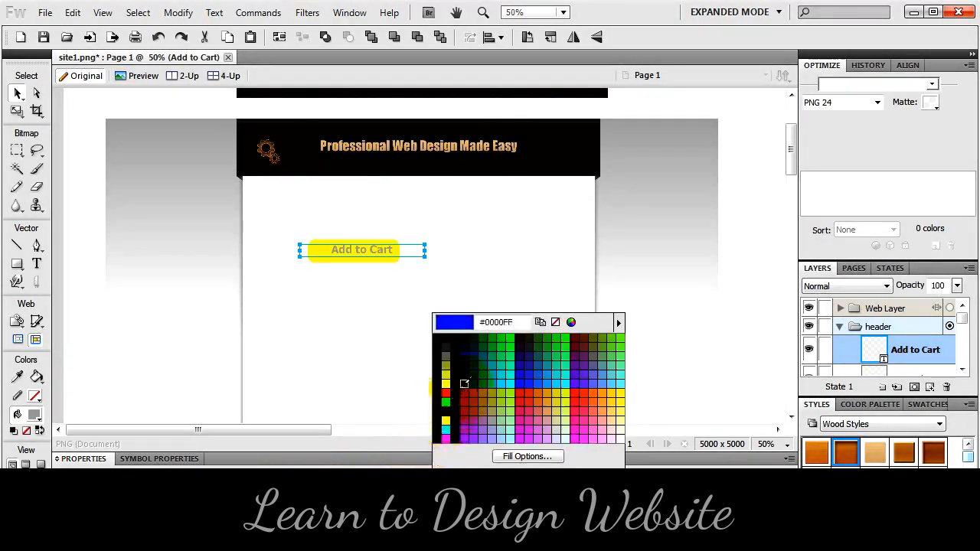
{"action": "left_click", "coordinate": [474, 356]}
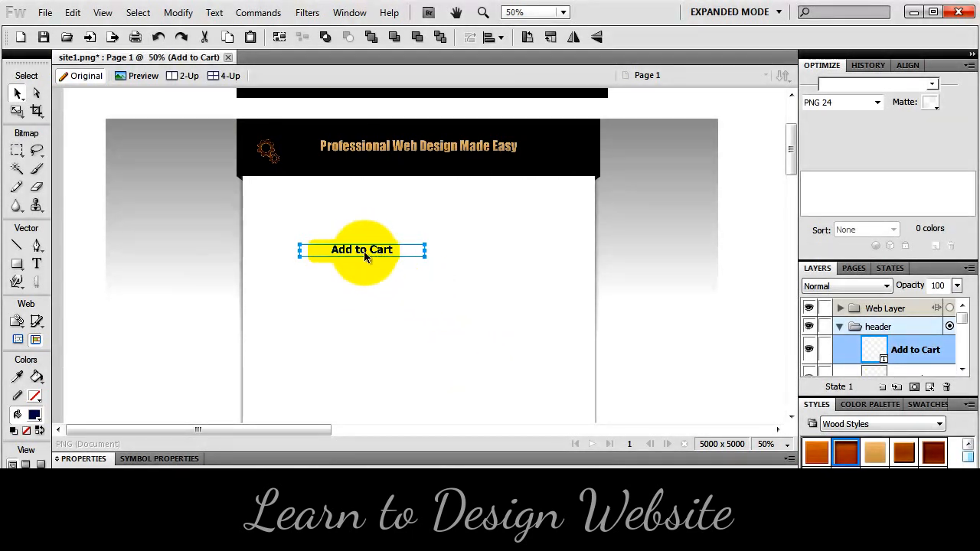
- Narrow the Add to Cart text box to the yellow button's width and centre the label on the button
{"action": "key", "text": "ctrl+="}
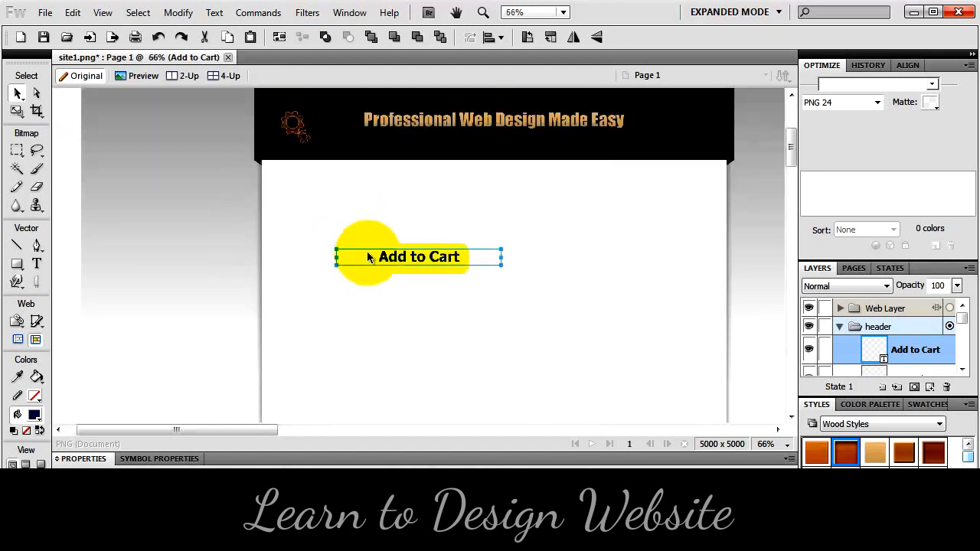
{"action": "key", "text": "ctrl+="}
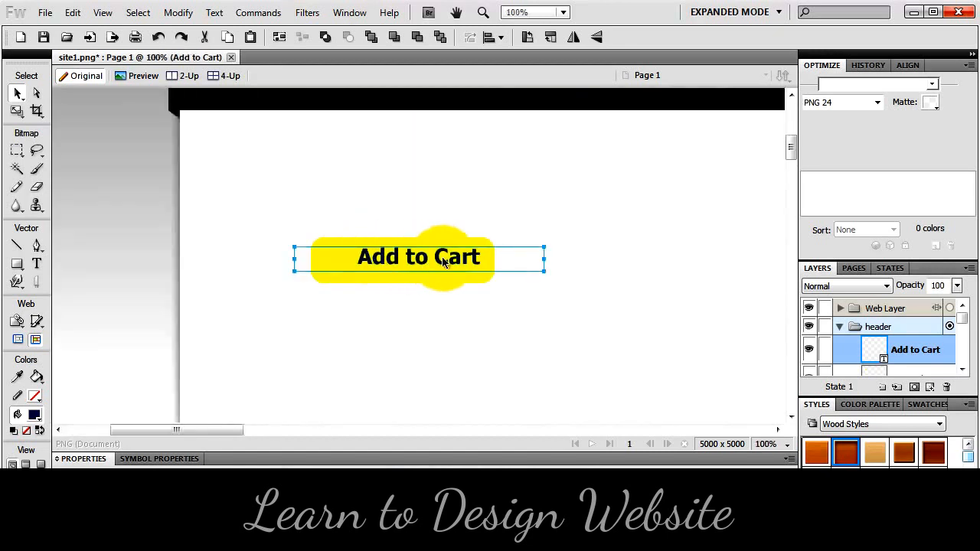
{"action": "left_click_drag", "start_coordinate": [545, 260], "coordinate": [496, 259]}
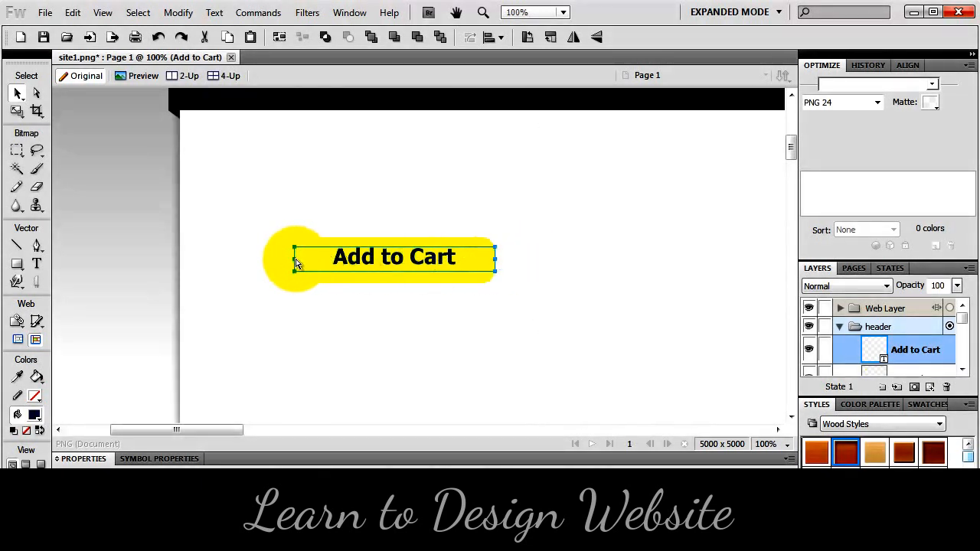
{"action": "left_click_drag", "start_coordinate": [295, 260], "coordinate": [312, 259]}
{"action": "left_click_drag", "start_coordinate": [408, 259], "coordinate": [408, 260]}
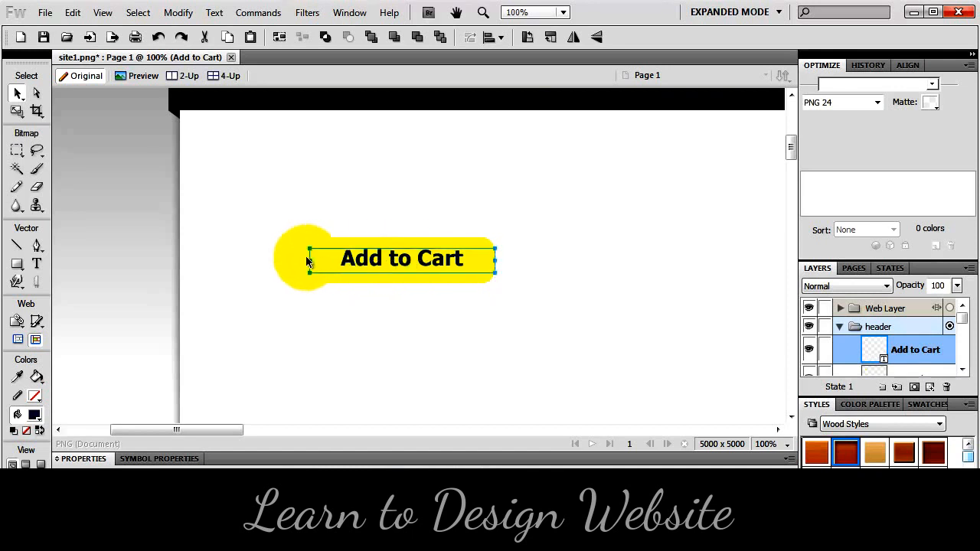
{"action": "left_click_drag", "start_coordinate": [311, 264], "coordinate": [404, 203]}
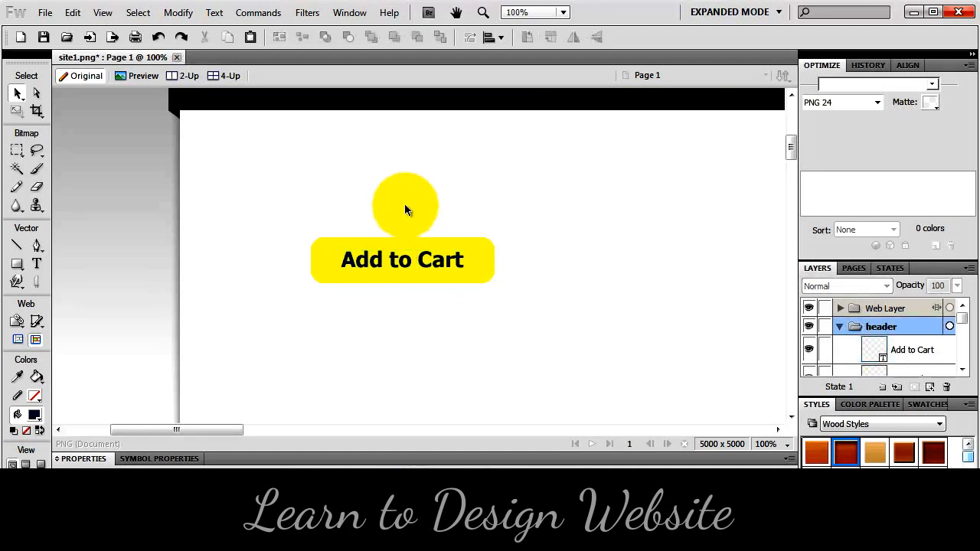
- Apply a linear Auto Vector Mask that fades toward the bottom to the yellow button rectangle
{"action": "left_click", "coordinate": [423, 243]}
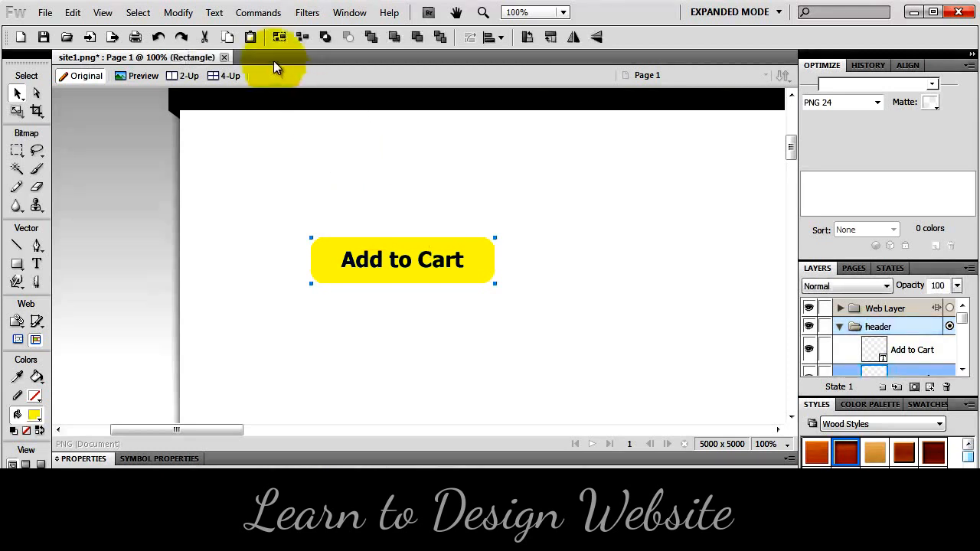
{"action": "left_click", "coordinate": [258, 12]}
{"action": "mouse_move", "coordinate": [299, 170]}
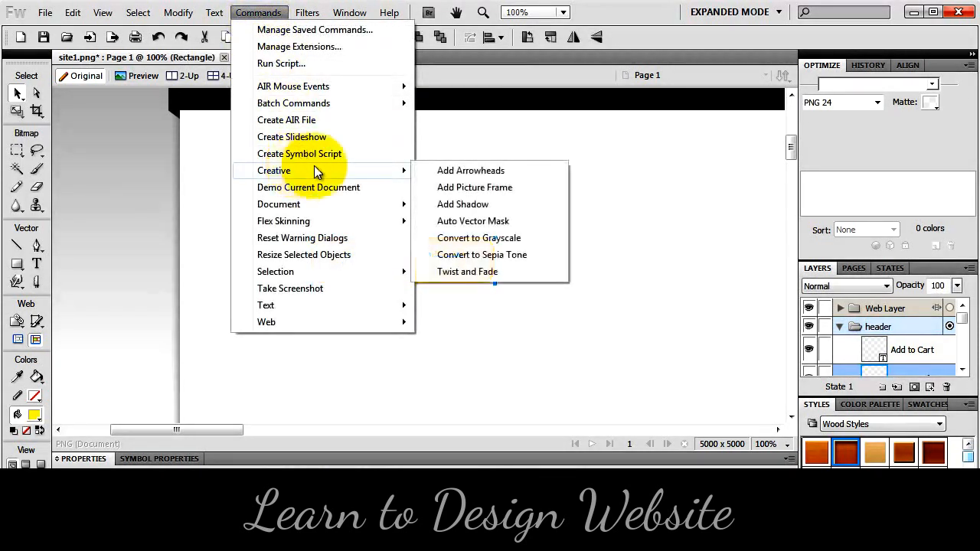
{"action": "left_click", "coordinate": [471, 218]}
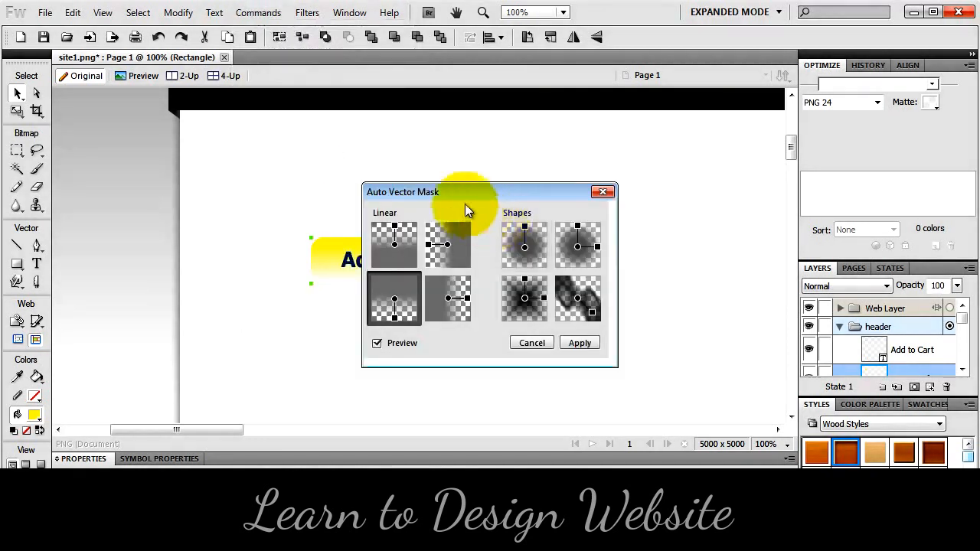
{"action": "left_click_drag", "start_coordinate": [454, 194], "coordinate": [601, 184]}
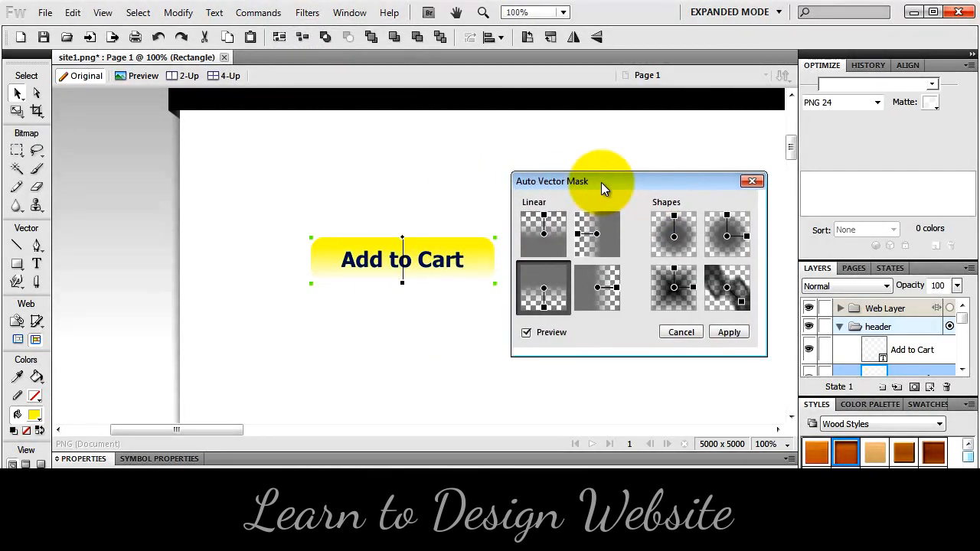
{"action": "left_click", "coordinate": [539, 289]}
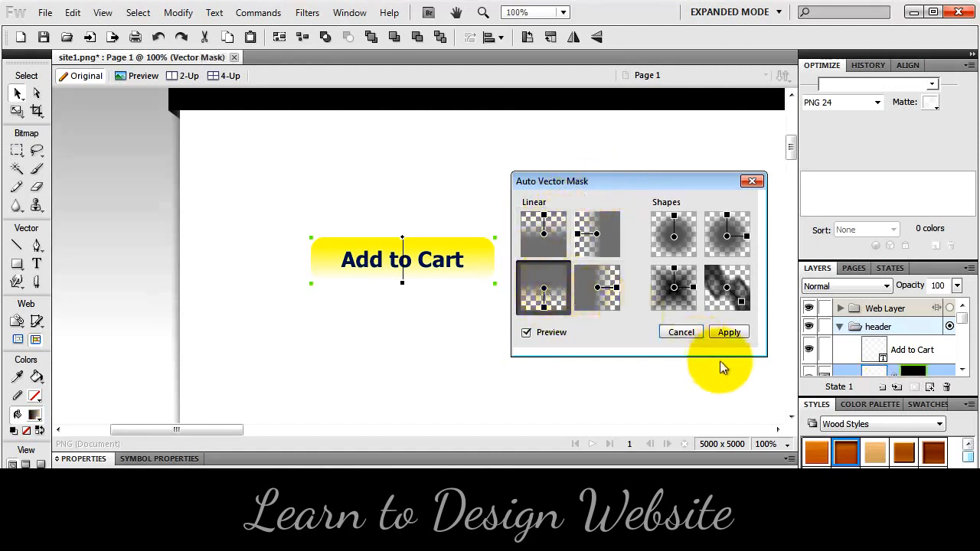
{"action": "left_click", "coordinate": [730, 331]}
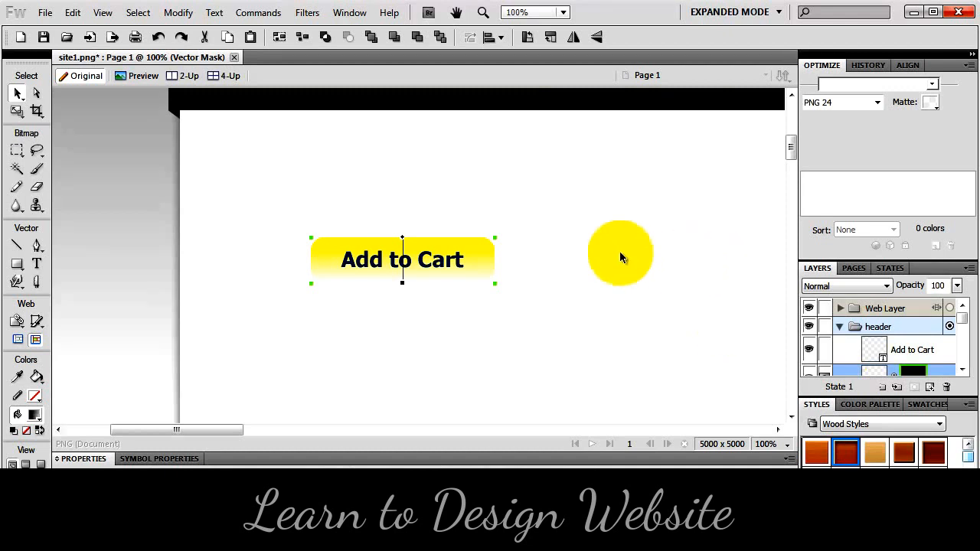
- Move the rectangle's mask gradient beside the button and stretch it well below, so the yellow fill stays nearly solid
{"action": "left_click_drag", "start_coordinate": [403, 240], "coordinate": [554, 209]}
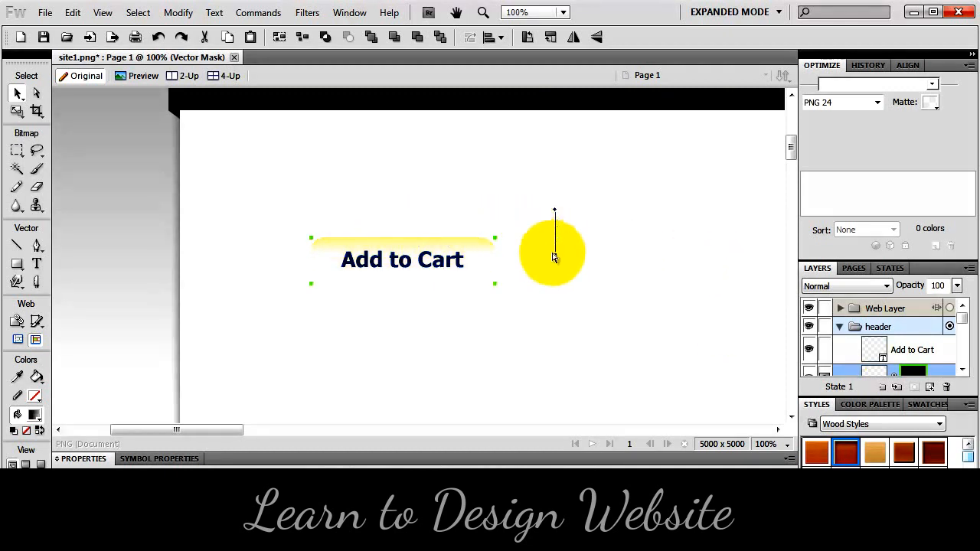
{"action": "left_click_drag", "start_coordinate": [555, 263], "coordinate": [555, 386]}
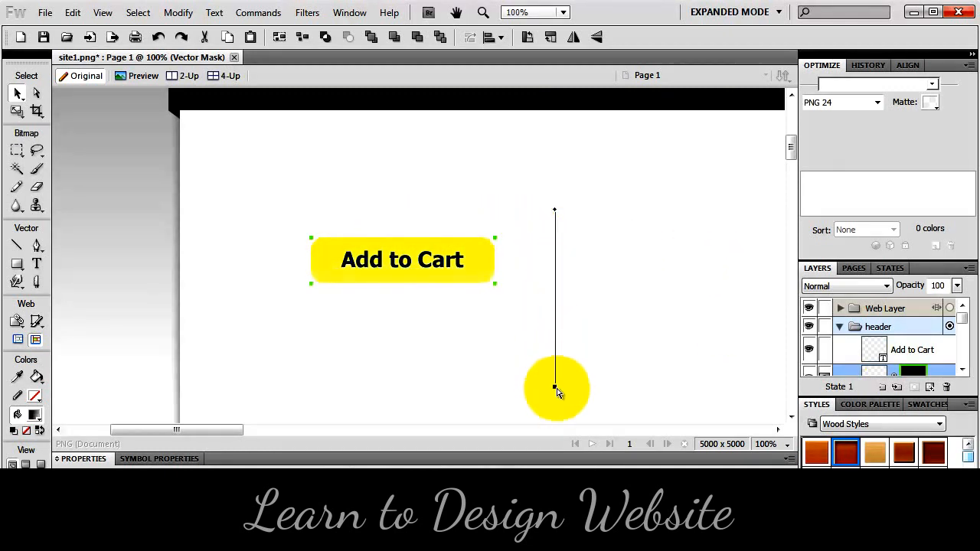
{"action": "left_click_drag", "start_coordinate": [555, 214], "coordinate": [542, 231]}
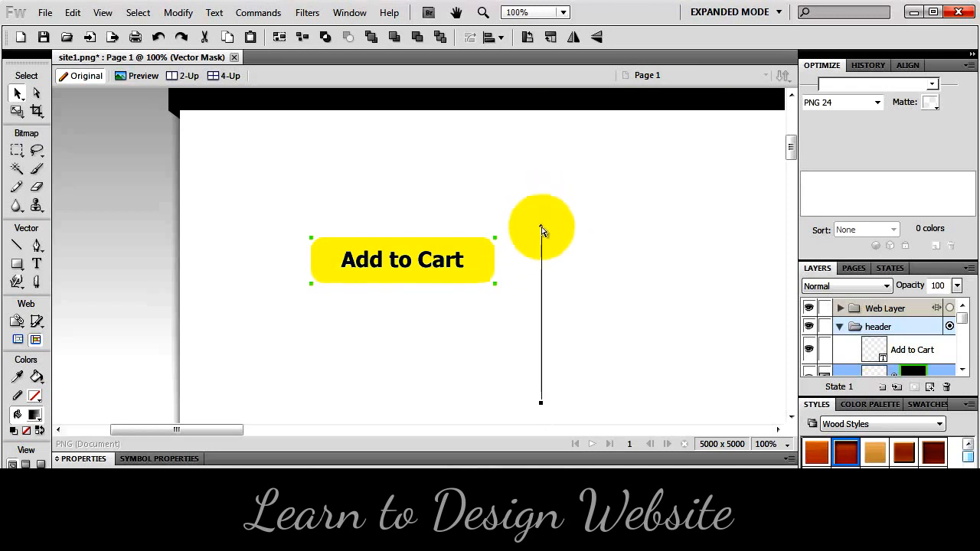
- Apply the linear bottom-fading Auto Vector Mask to the Add to Cart text and shift its gradient beside the button
{"action": "left_click", "coordinate": [436, 261]}
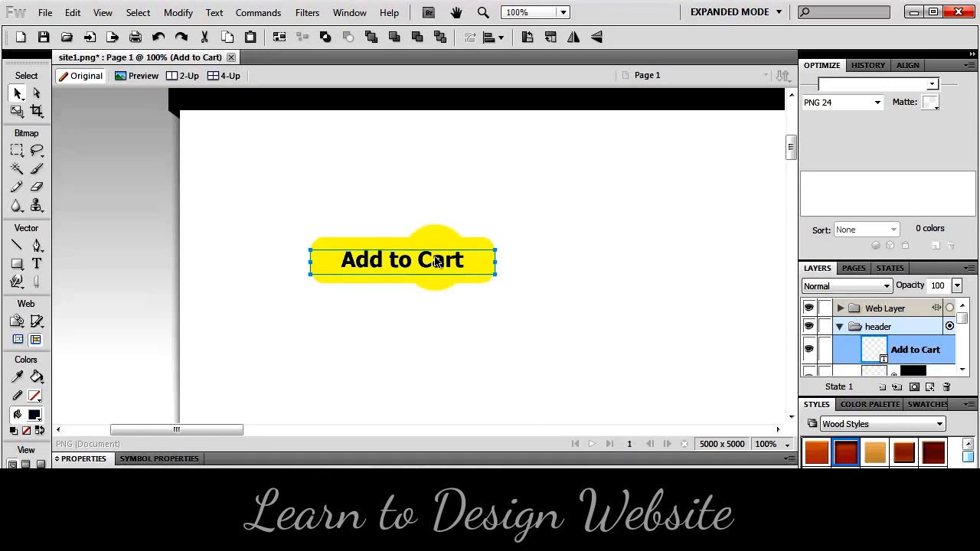
{"action": "left_click", "coordinate": [255, 12]}
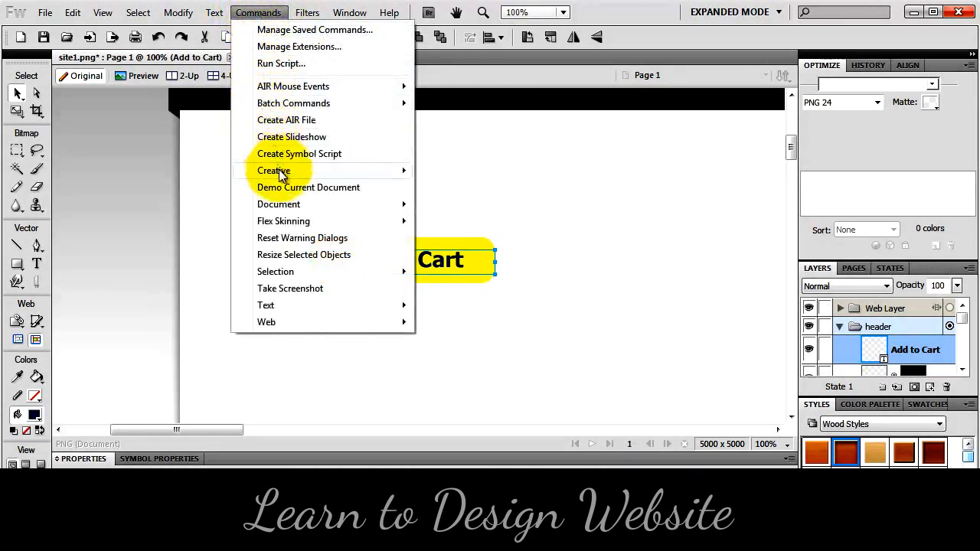
{"action": "mouse_move", "coordinate": [279, 170]}
{"action": "left_click", "coordinate": [509, 221]}
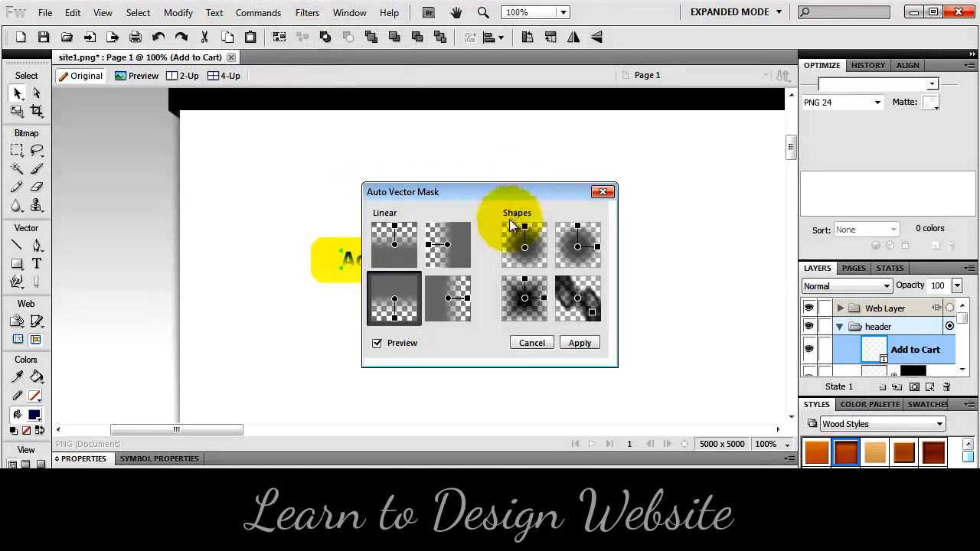
{"action": "left_click", "coordinate": [394, 298]}
{"action": "left_click_drag", "start_coordinate": [493, 190], "coordinate": [607, 181]}
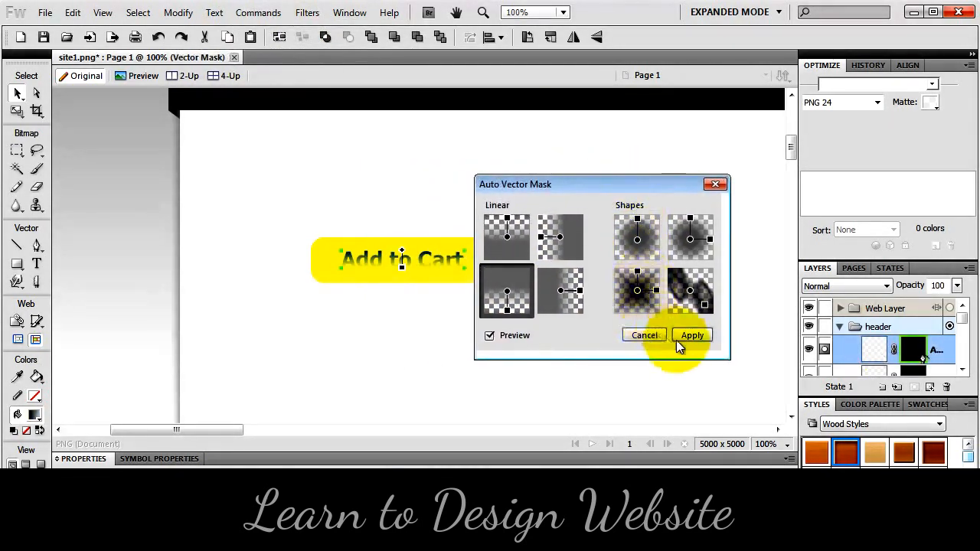
{"action": "left_click", "coordinate": [682, 338]}
{"action": "left_click_drag", "start_coordinate": [402, 251], "coordinate": [533, 243]}
{"action": "left_click", "coordinate": [519, 186]}
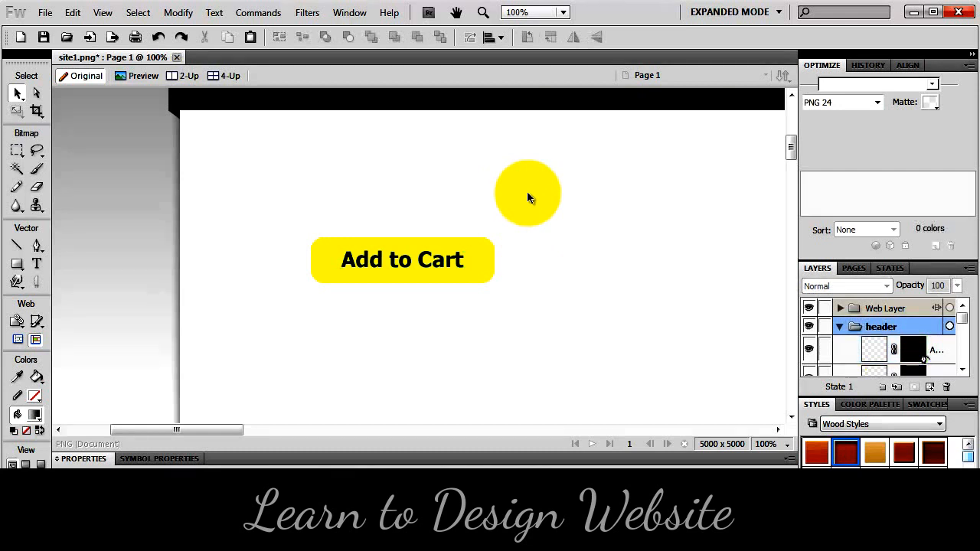
- Duplicate the yellow button rectangle and place the copy directly beneath the original, aligned with its sides
{"action": "left_click", "coordinate": [477, 247]}
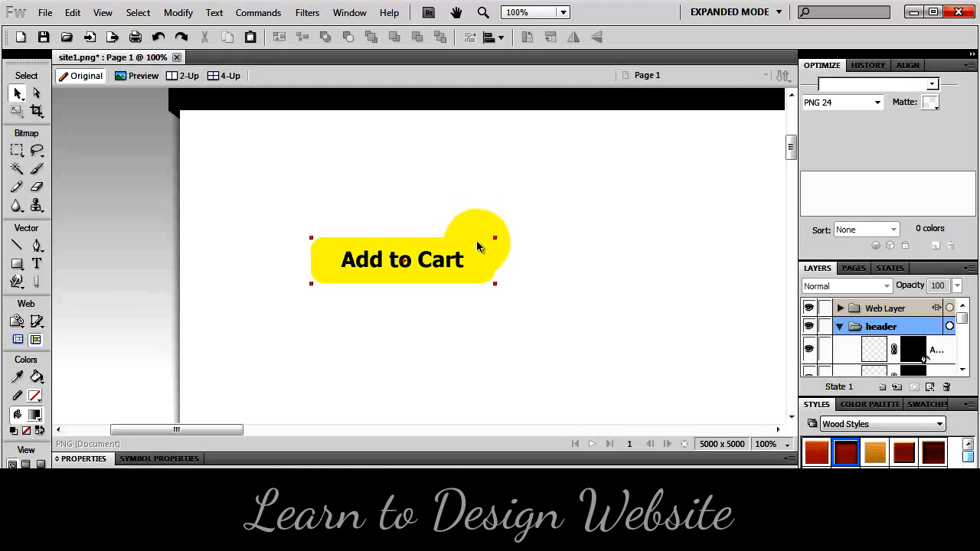
{"action": "left_click", "coordinate": [477, 246]}
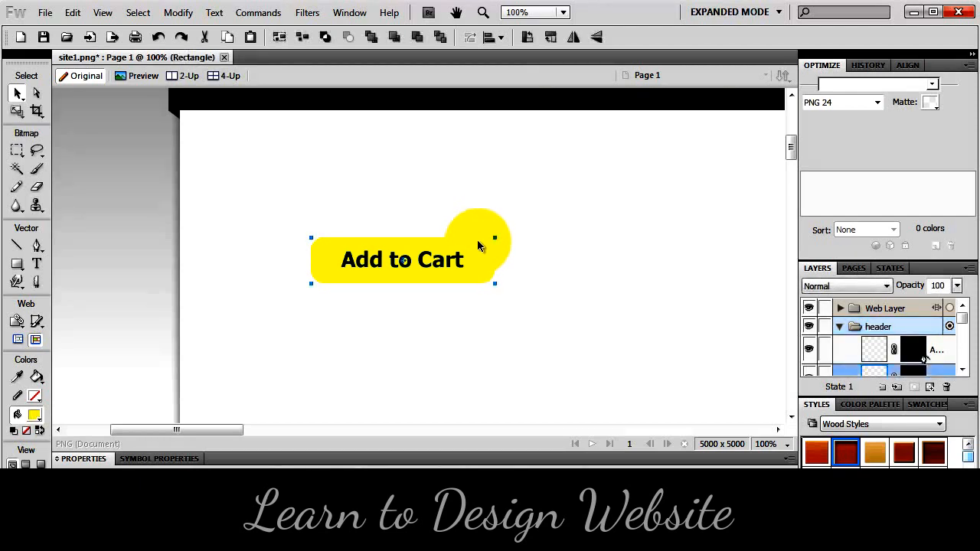
{"action": "left_click", "coordinate": [73, 13]}
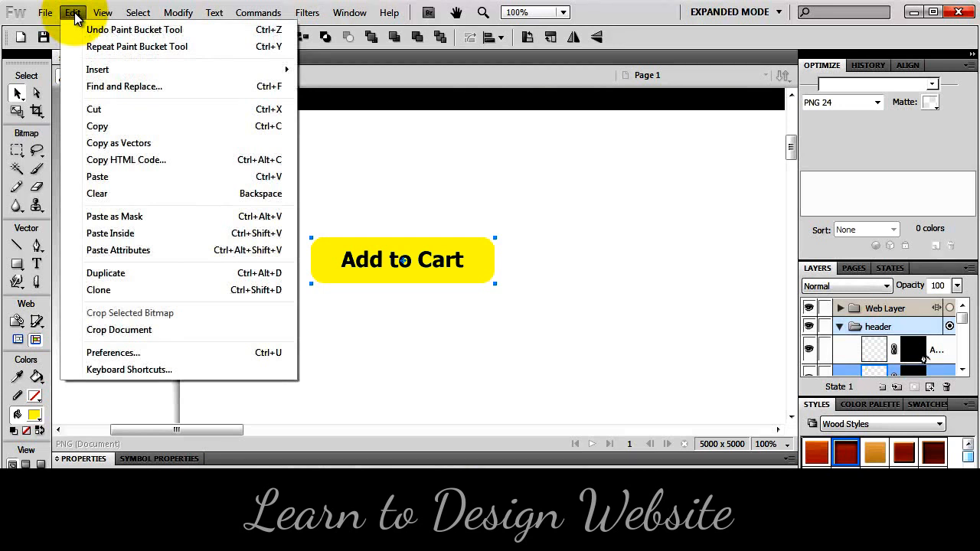
{"action": "left_click", "coordinate": [107, 274]}
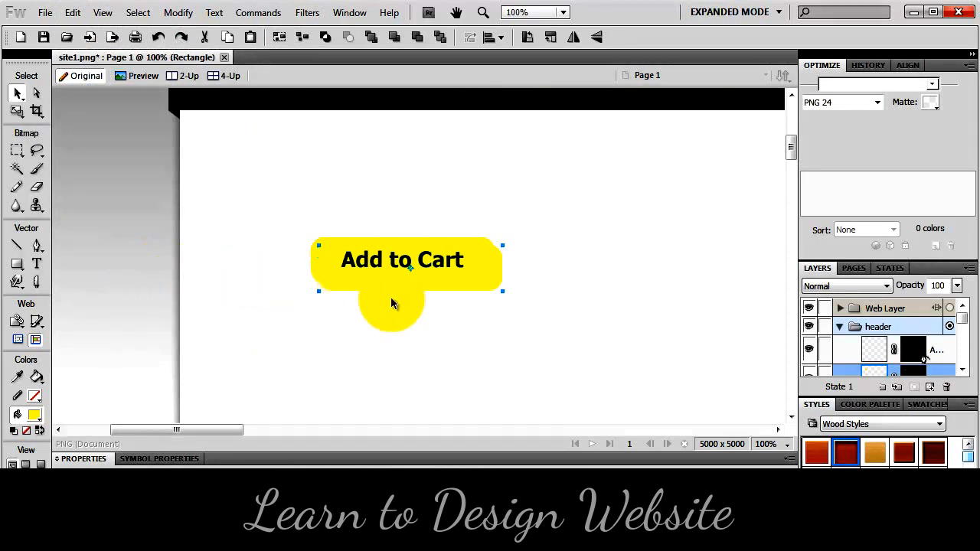
{"action": "left_click_drag", "start_coordinate": [392, 297], "coordinate": [378, 330]}
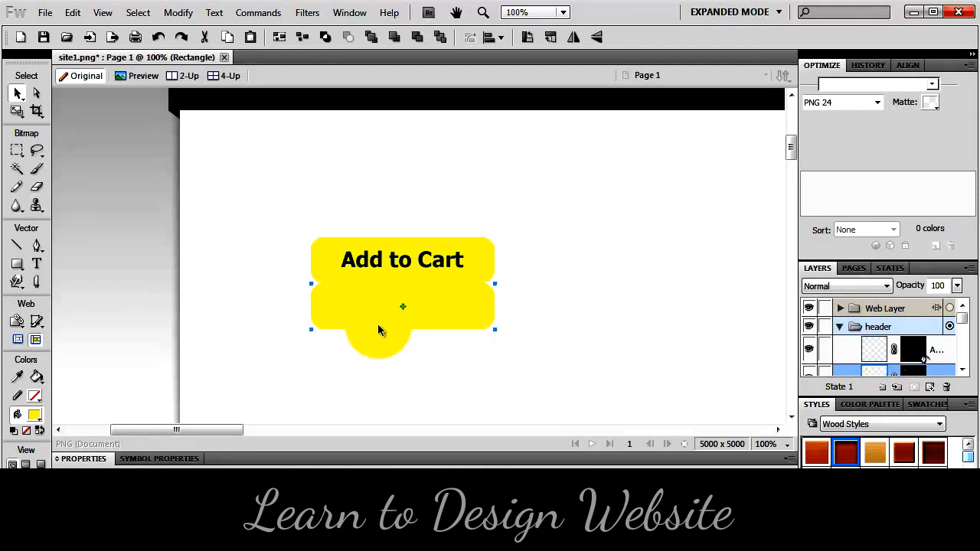
- Fill the rectangle beneath the button with gray and shorten its mask gradient so it fades out like a shadow
{"action": "left_click", "coordinate": [177, 478]}
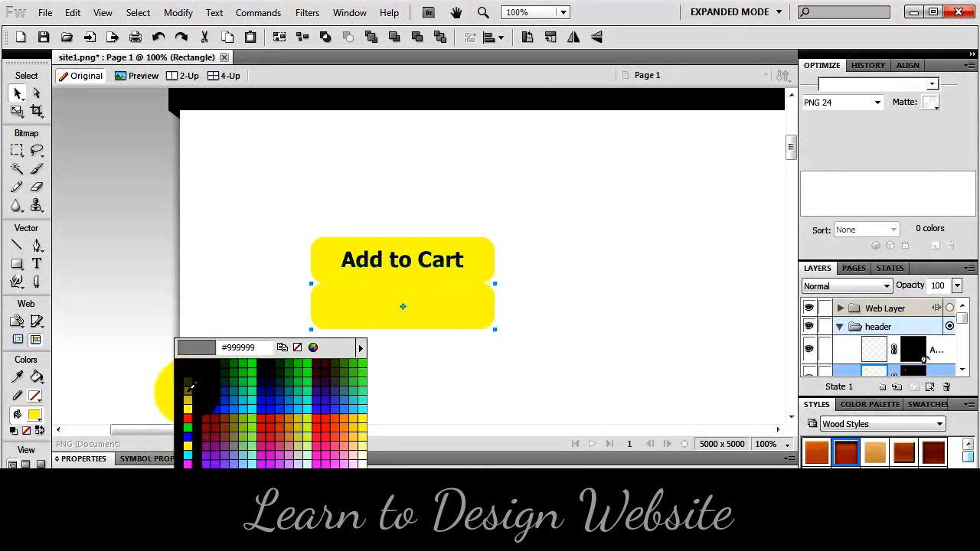
{"action": "left_click", "coordinate": [191, 385]}
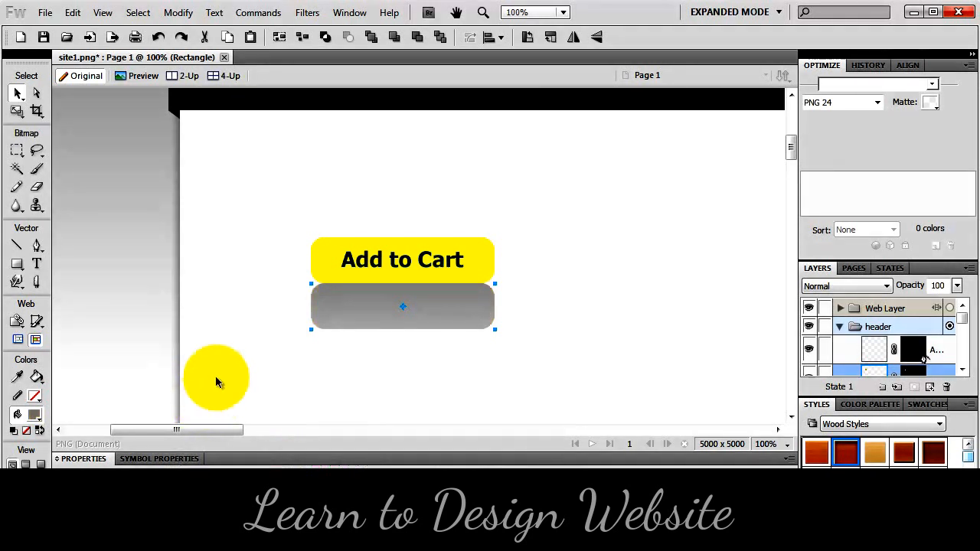
{"action": "left_click", "coordinate": [909, 372]}
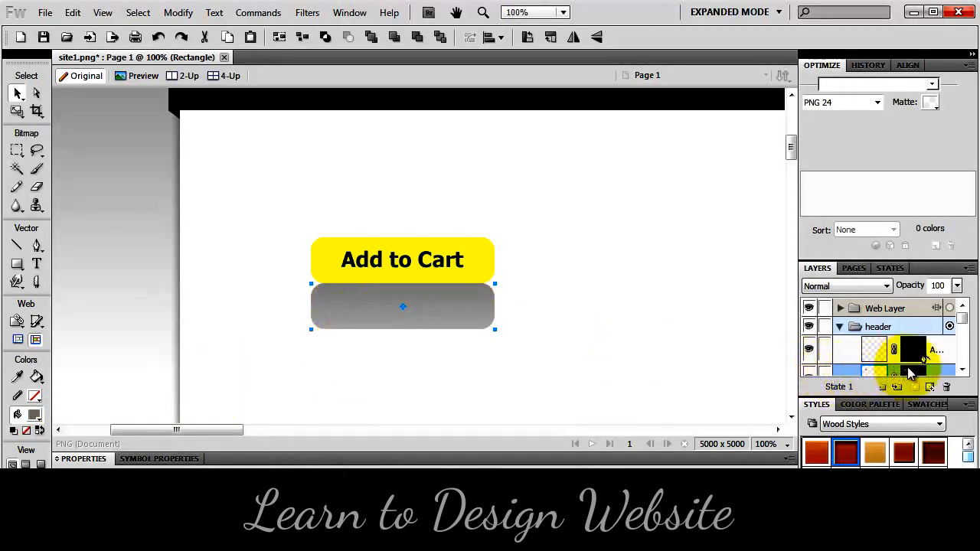
{"action": "left_click_drag", "start_coordinate": [540, 273], "coordinate": [541, 197]}
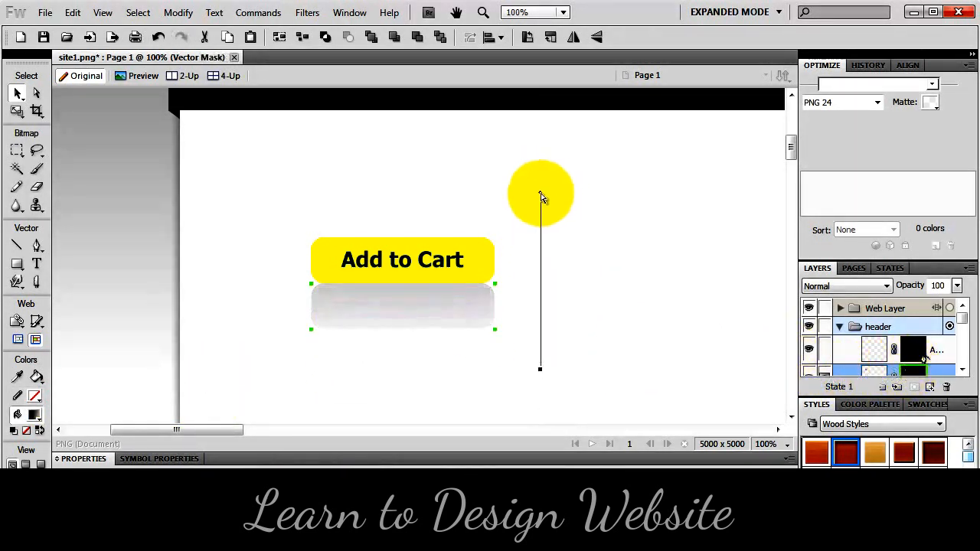
{"action": "left_click_drag", "start_coordinate": [540, 366], "coordinate": [540, 251]}
{"action": "left_click_drag", "start_coordinate": [540, 197], "coordinate": [548, 262]}
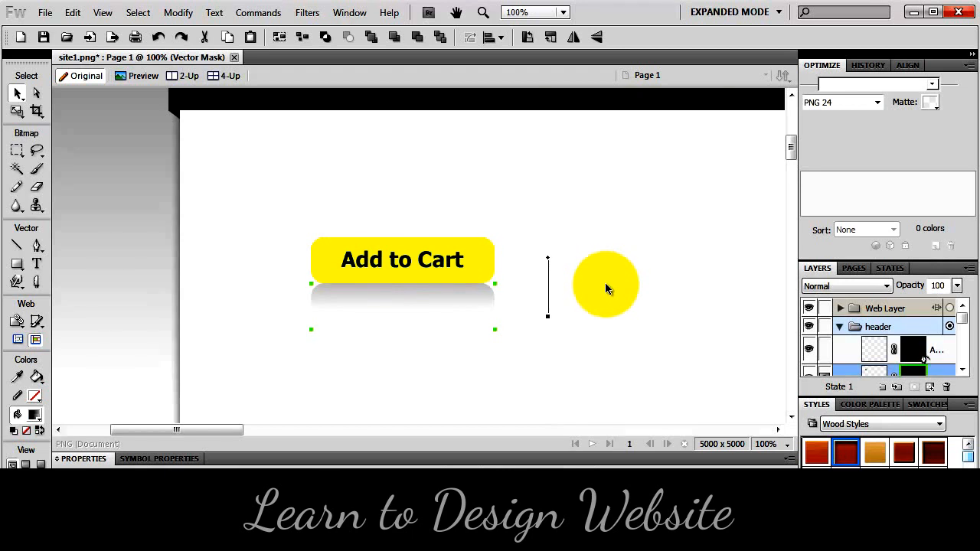
{"action": "left_click", "coordinate": [608, 285]}
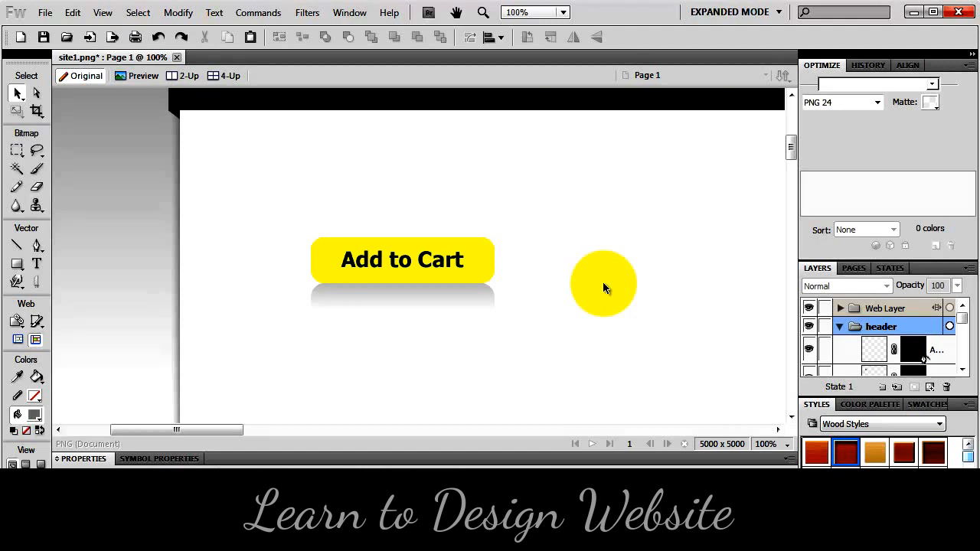
- Duplicate the button with its label and shadow beside the original, and delete the gray shadow from the copy
{"action": "left_click_drag", "start_coordinate": [547, 207], "coordinate": [417, 361]}
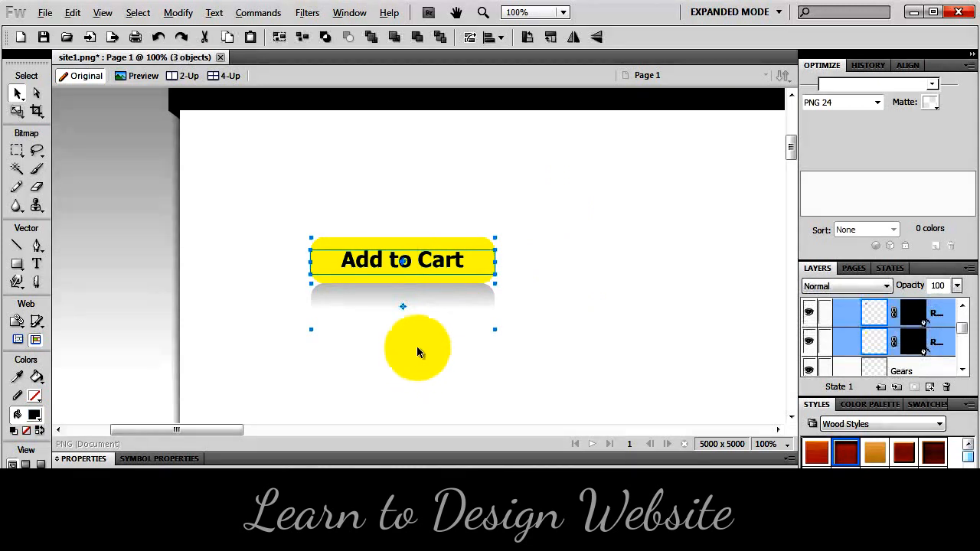
{"action": "left_click_drag", "start_coordinate": [353, 244], "coordinate": [572, 242]}
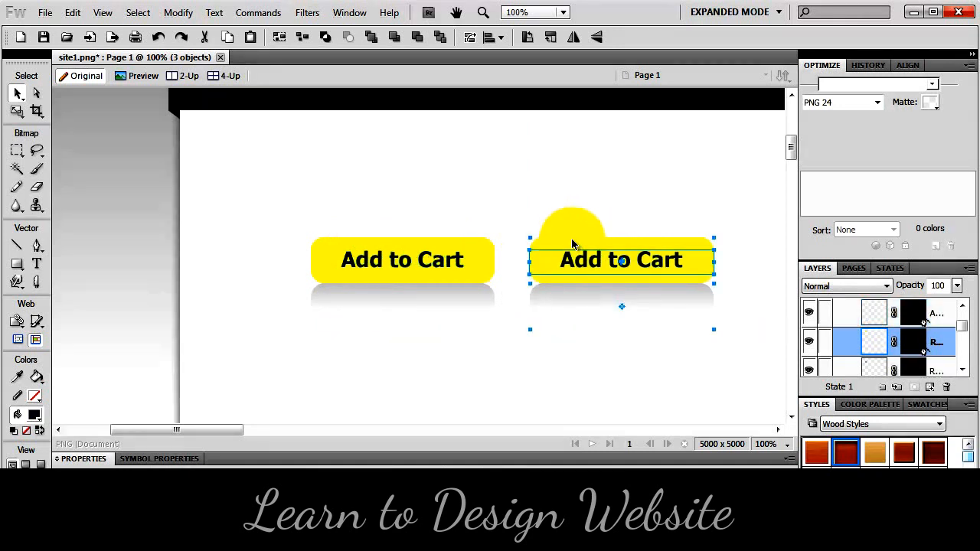
{"action": "left_click", "coordinate": [608, 343]}
{"action": "left_click", "coordinate": [595, 296]}
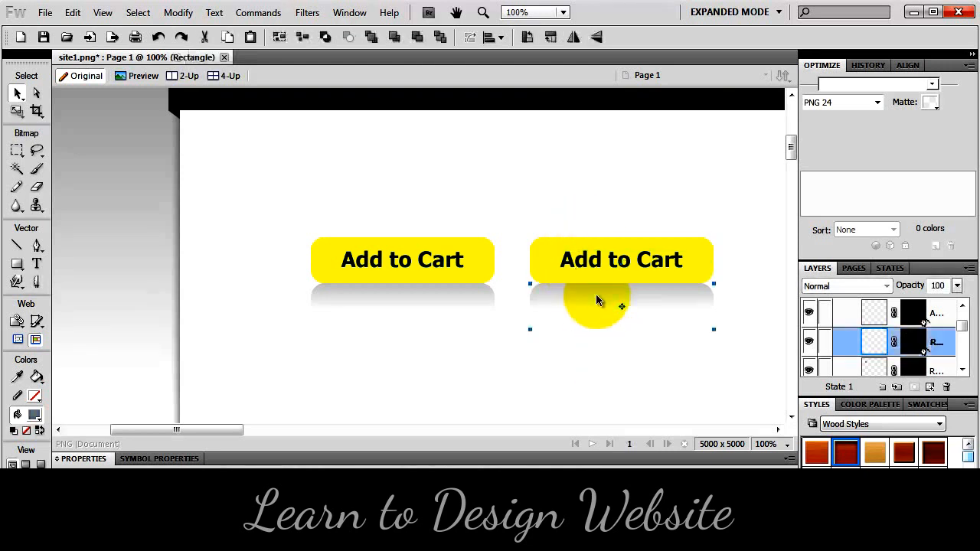
{"action": "key", "text": "Delete"}
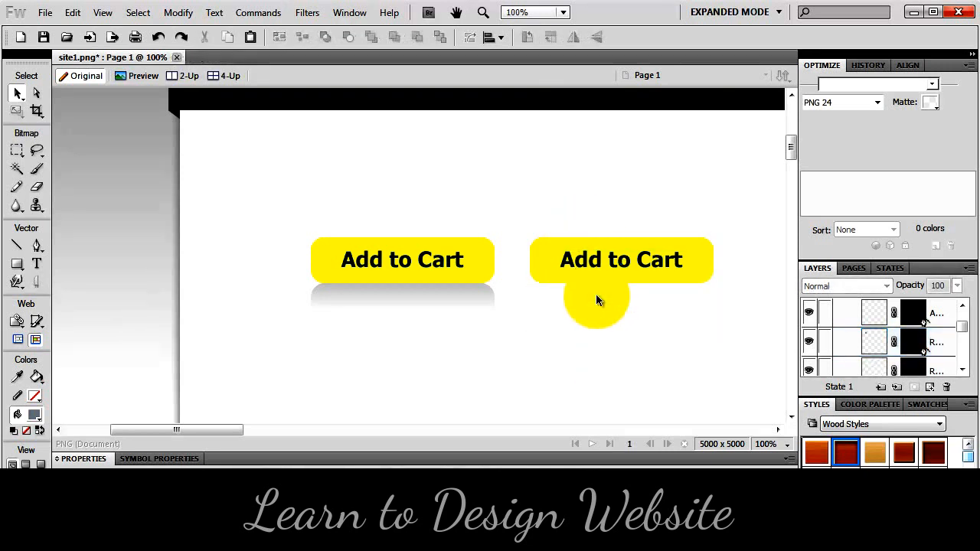
- Remove the vector mask from the copied button's yellow rectangle
{"action": "left_click", "coordinate": [562, 234]}
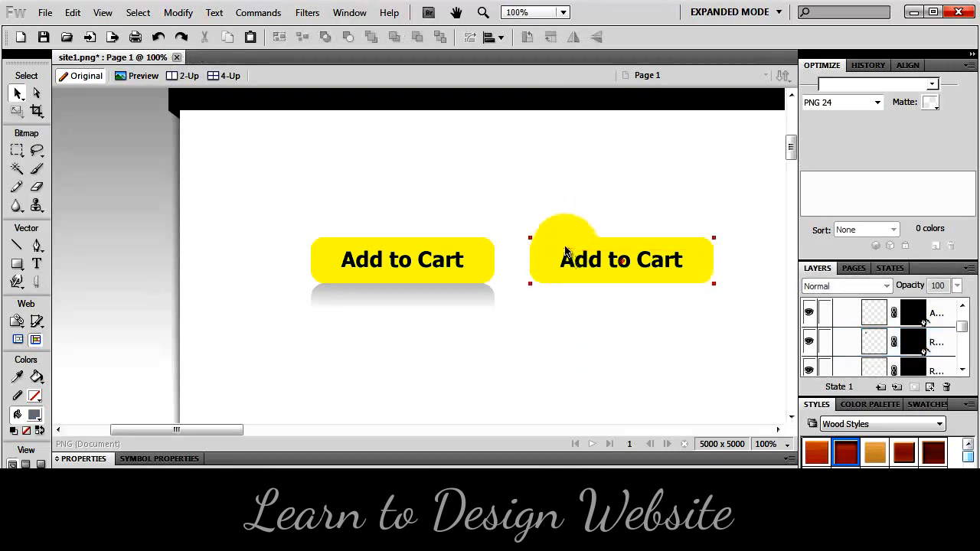
{"action": "left_click", "coordinate": [945, 388]}
{"action": "left_click", "coordinate": [918, 366]}
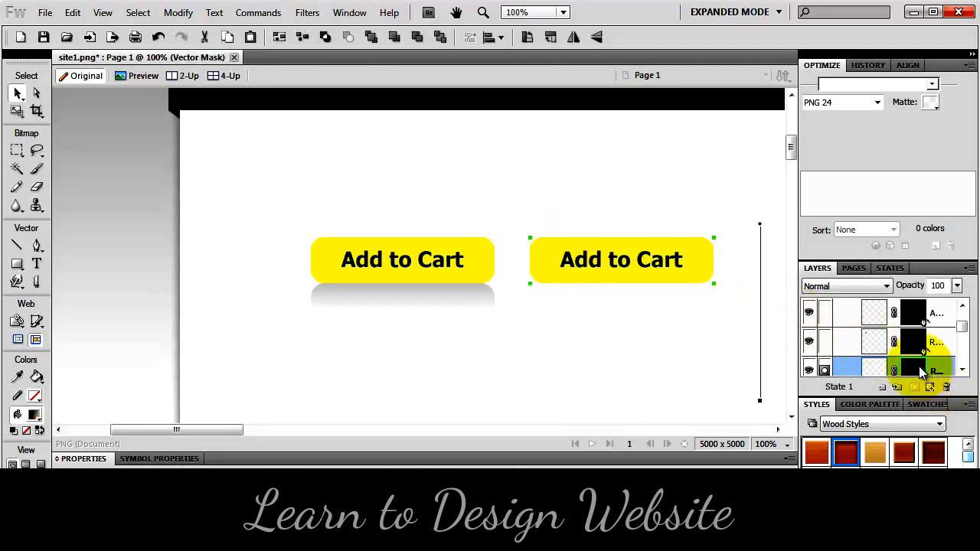
{"action": "key", "text": "Delete"}
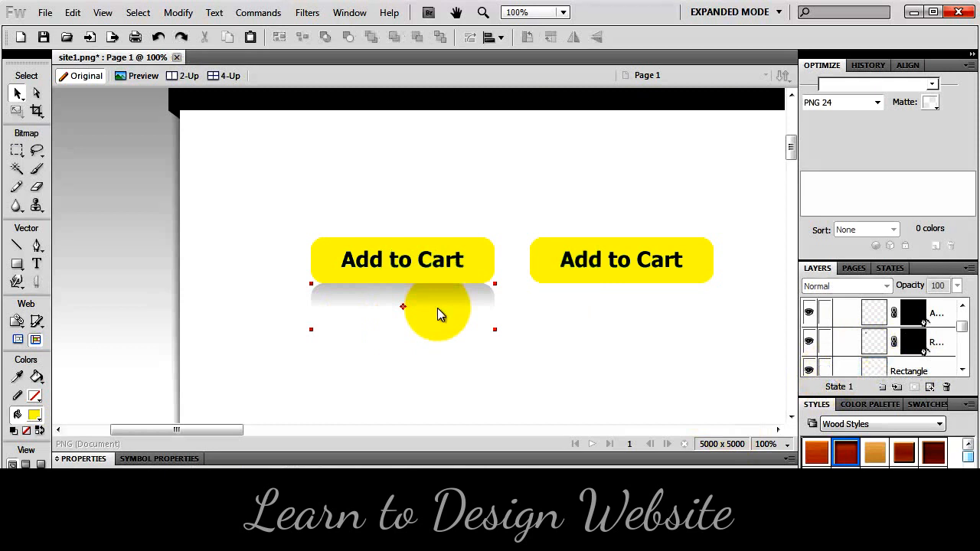
{"action": "left_click", "coordinate": [557, 246]}
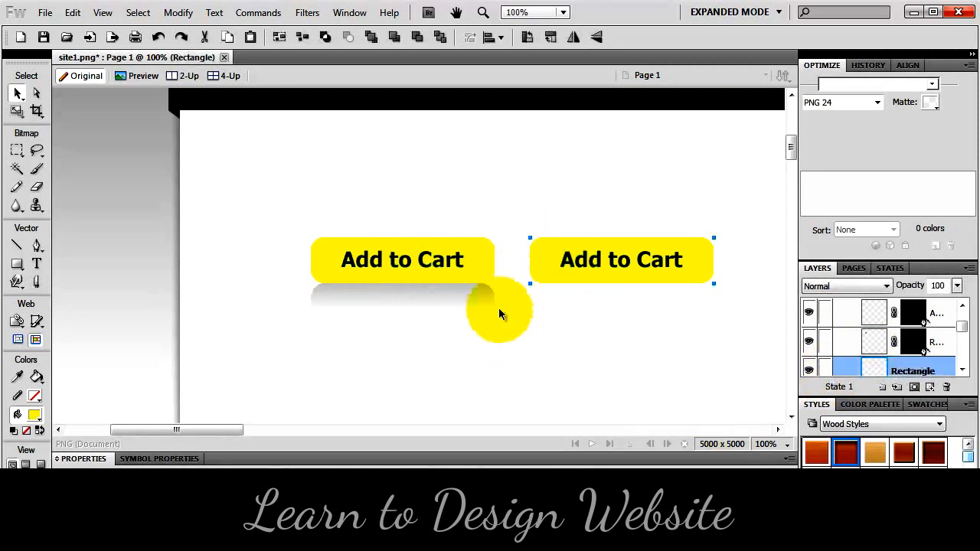
{"action": "left_click", "coordinate": [637, 300]}
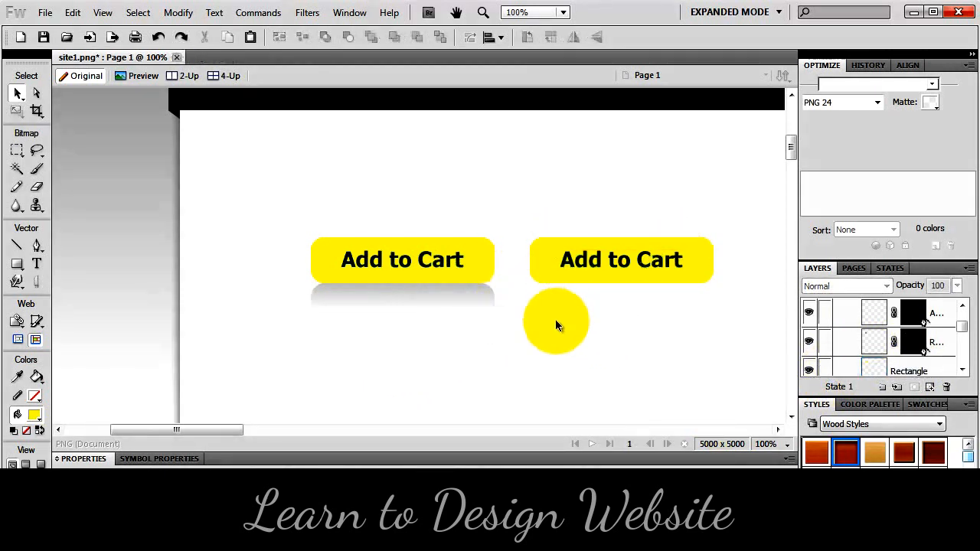
- Add a linear Gradient Overlay from Photoshop Live Effects to the copied button's rectangle with opacity 30
{"action": "left_click", "coordinate": [555, 261]}
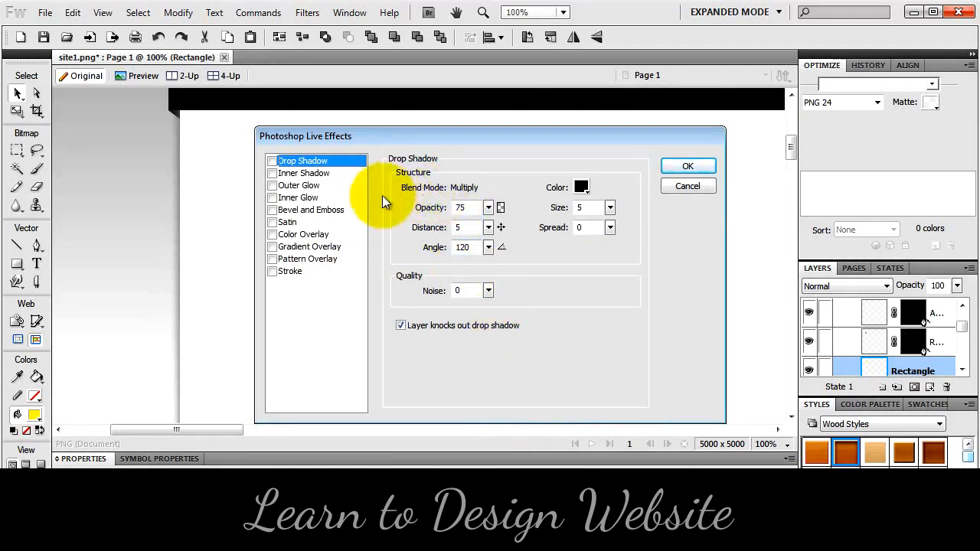
{"action": "left_click", "coordinate": [271, 247]}
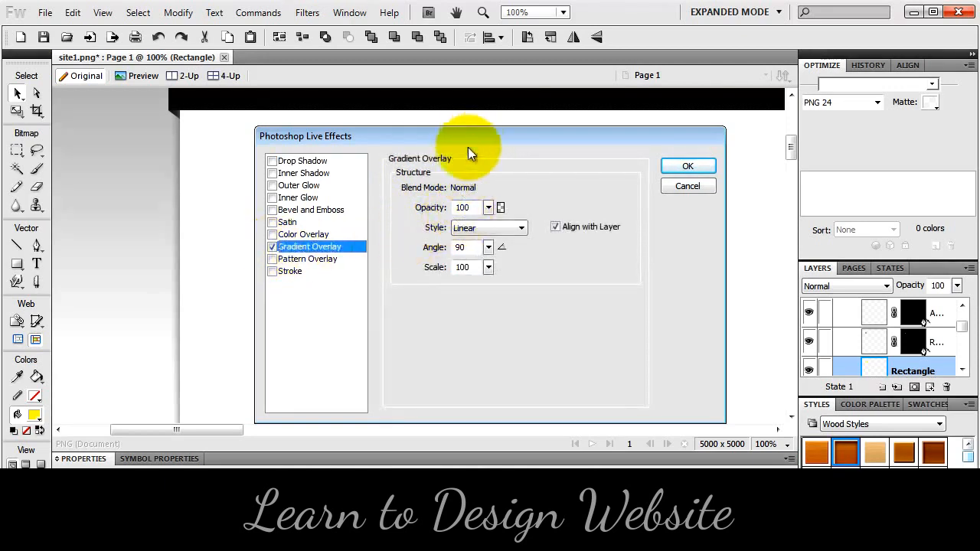
{"action": "left_click_drag", "start_coordinate": [467, 147], "coordinate": [482, 306]}
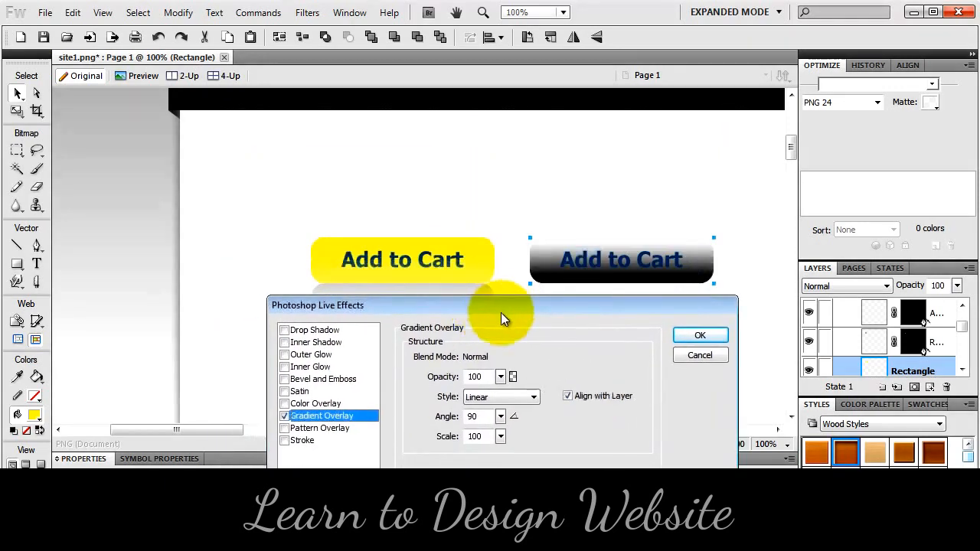
{"action": "left_click_drag", "start_coordinate": [501, 376], "coordinate": [506, 434]}
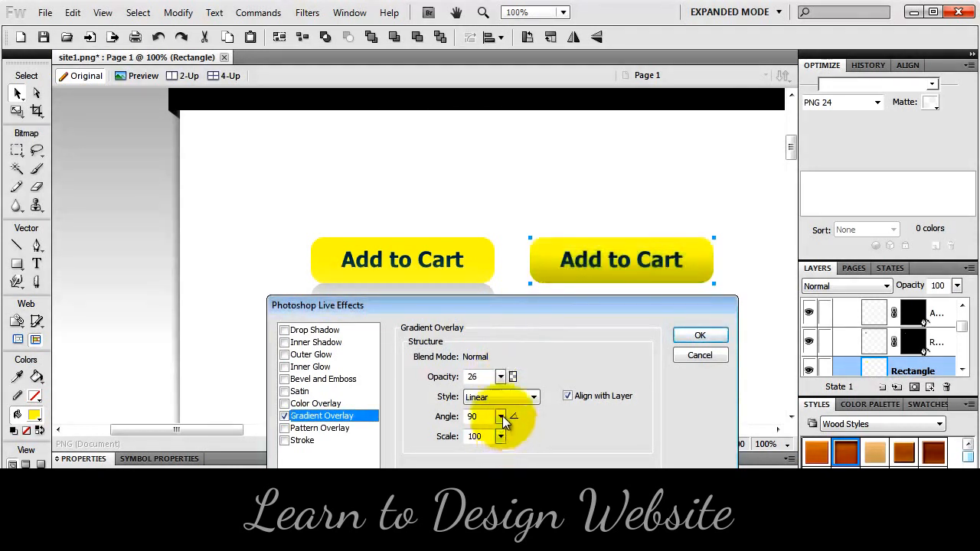
{"action": "left_click_drag", "start_coordinate": [502, 377], "coordinate": [503, 375]}
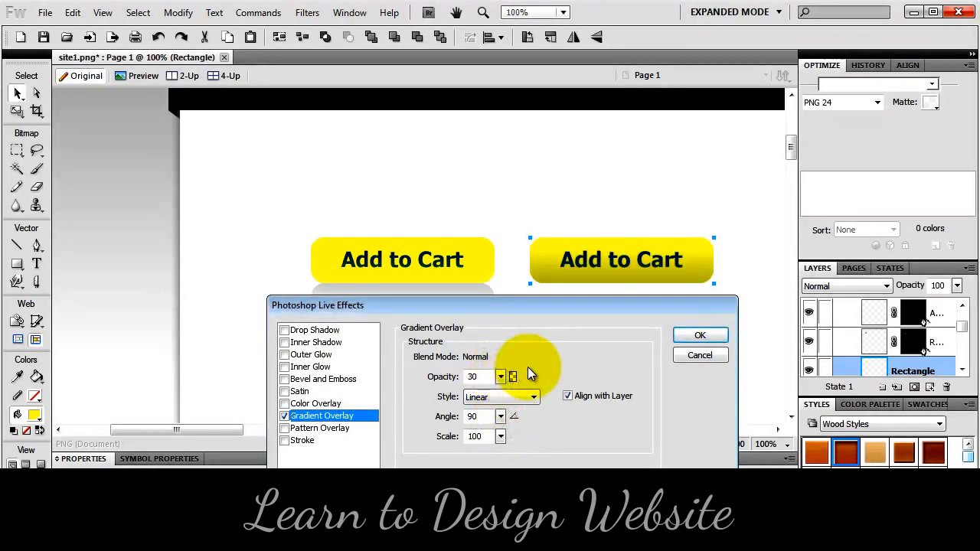
{"action": "left_click", "coordinate": [698, 337]}
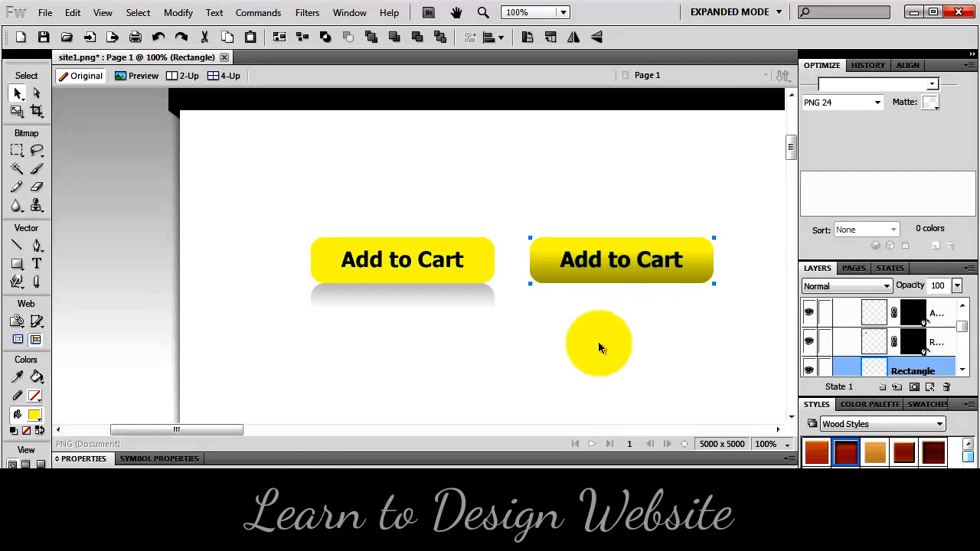
- Duplicate the gradient button with its label directly below and remove the gradient overlay from the new copy's rectangle
{"action": "left_click_drag", "start_coordinate": [598, 343], "coordinate": [669, 193]}
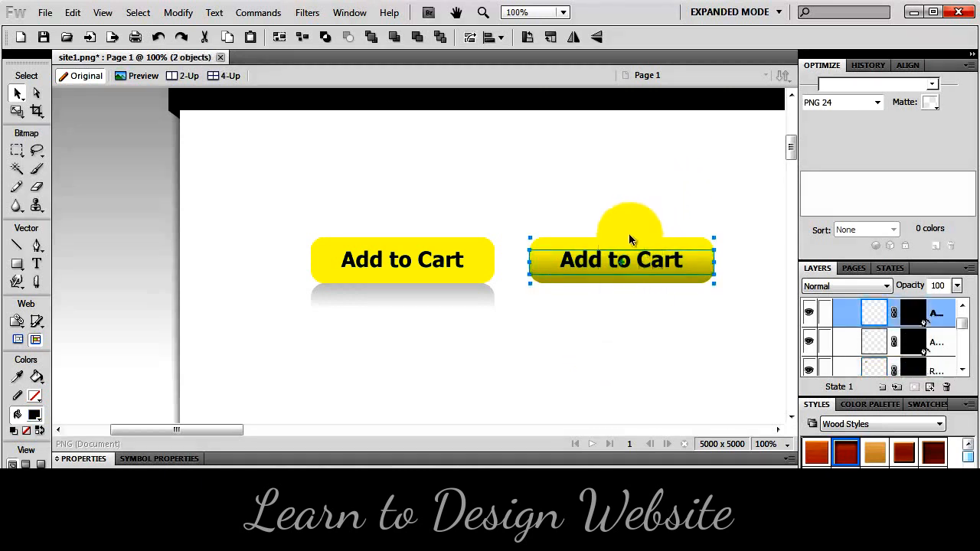
{"action": "left_click_drag", "start_coordinate": [617, 247], "coordinate": [616, 316]}
{"action": "left_click", "coordinate": [587, 351]}
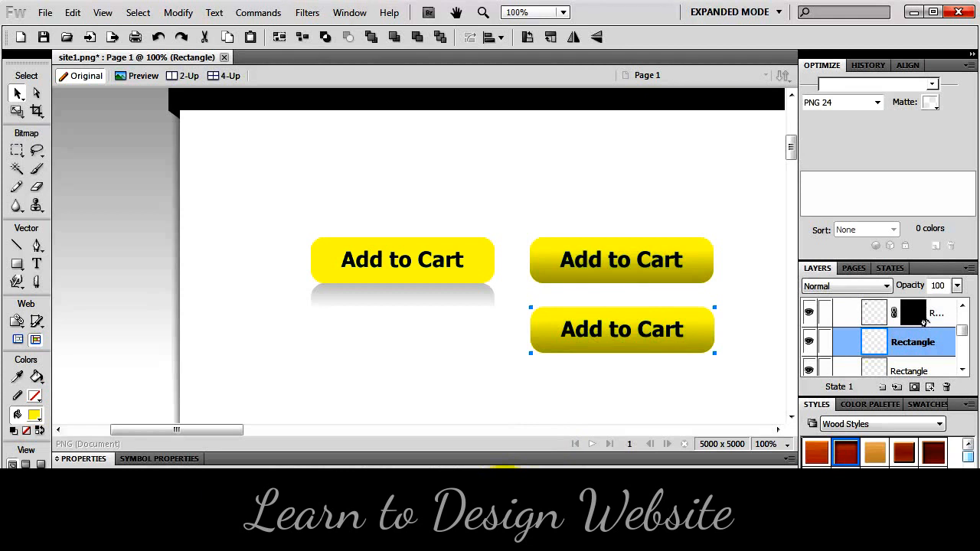
{"action": "left_click_drag", "start_coordinate": [924, 323], "coordinate": [924, 323]}
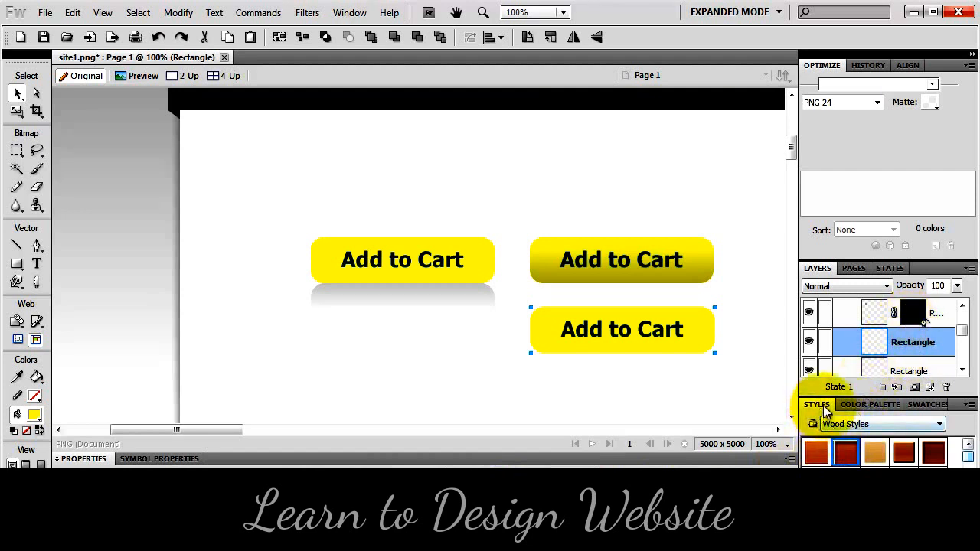
- Apply the white-to-black glossy style from Dark Chrome Styles to the lower button's rectangle
{"action": "left_click", "coordinate": [860, 424]}
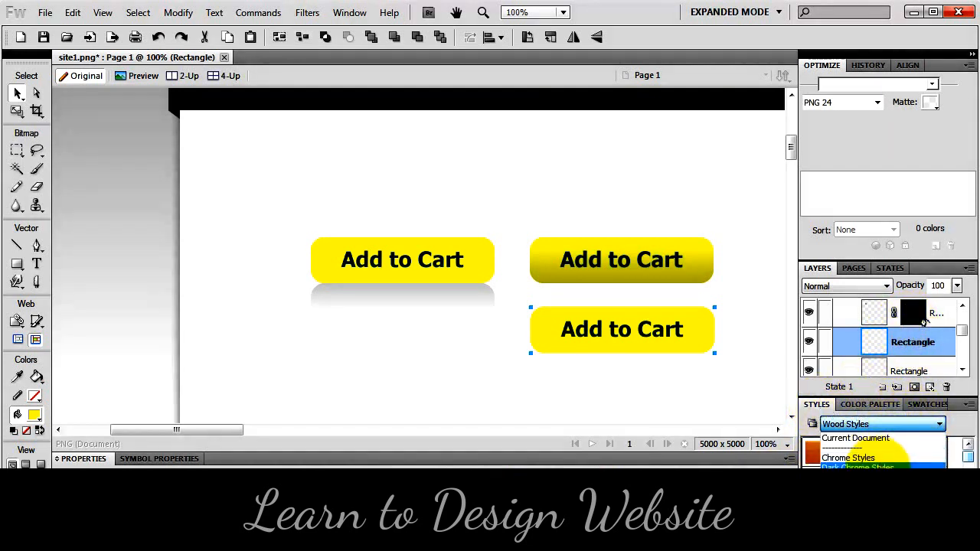
{"action": "left_click", "coordinate": [881, 466]}
{"action": "left_click", "coordinate": [873, 453]}
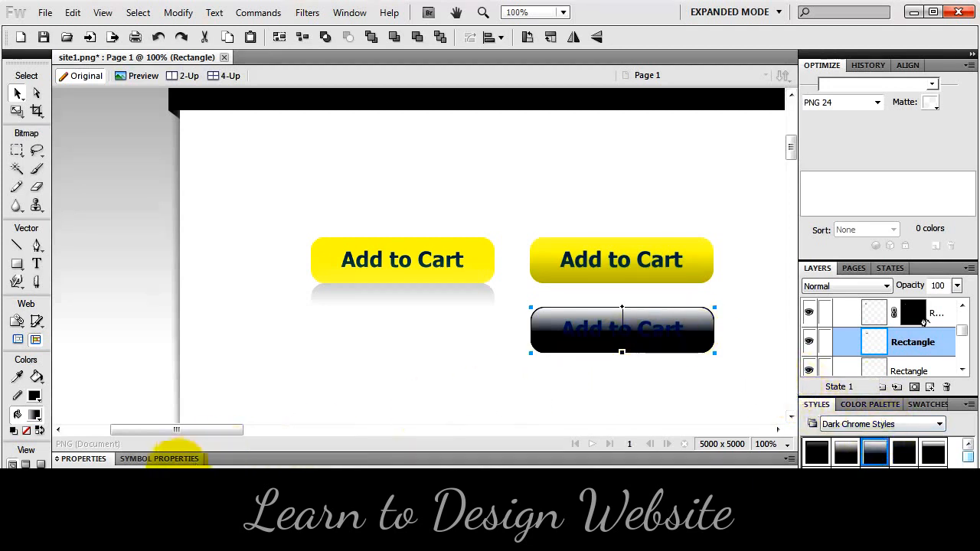
- Recolor the black stops of the lower button's gradient fill to yellow #FFFF00, leaving a white-to-yellow gradient
{"action": "left_click", "coordinate": [176, 454]}
{"action": "left_click", "coordinate": [250, 384]}
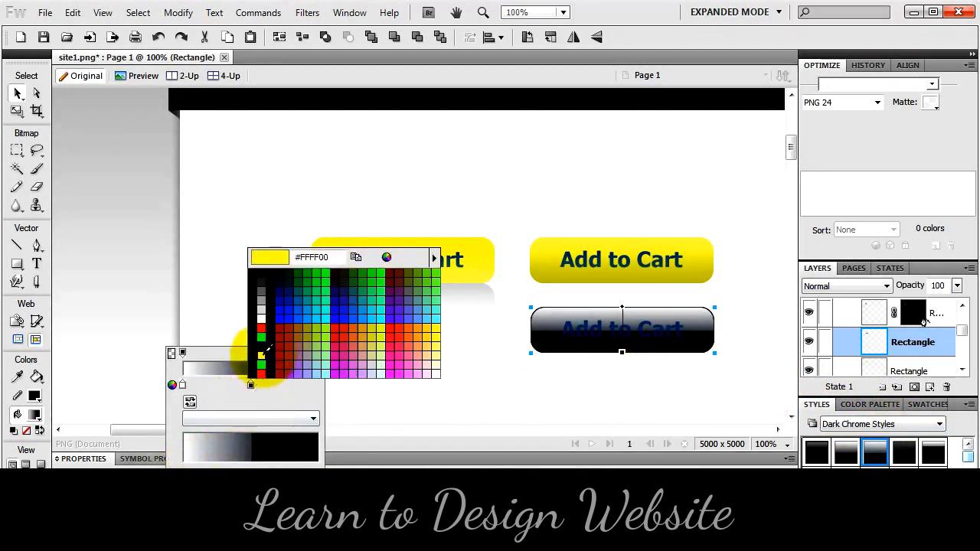
{"action": "left_click", "coordinate": [262, 354]}
{"action": "left_click", "coordinate": [318, 352]}
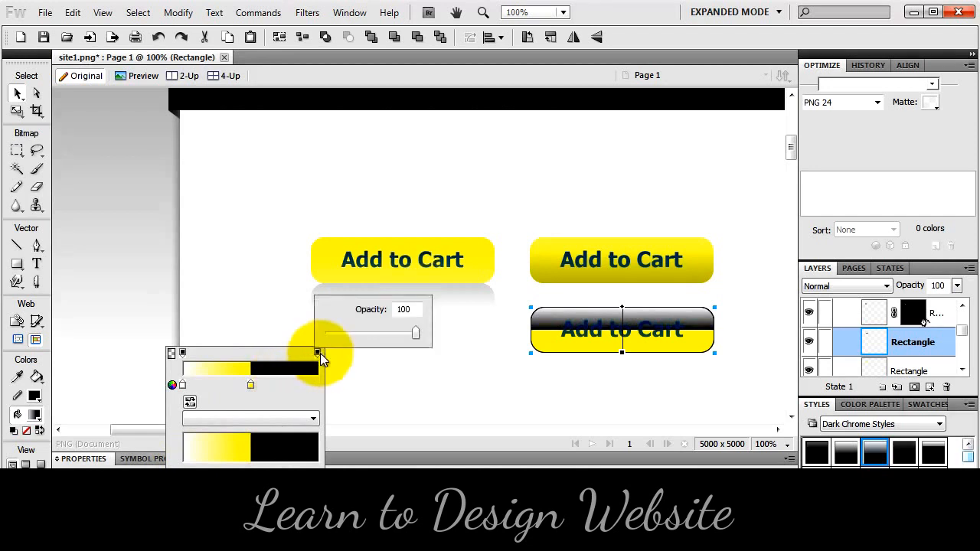
{"action": "left_click", "coordinate": [253, 384]}
{"action": "left_click_drag", "start_coordinate": [251, 384], "coordinate": [320, 384]}
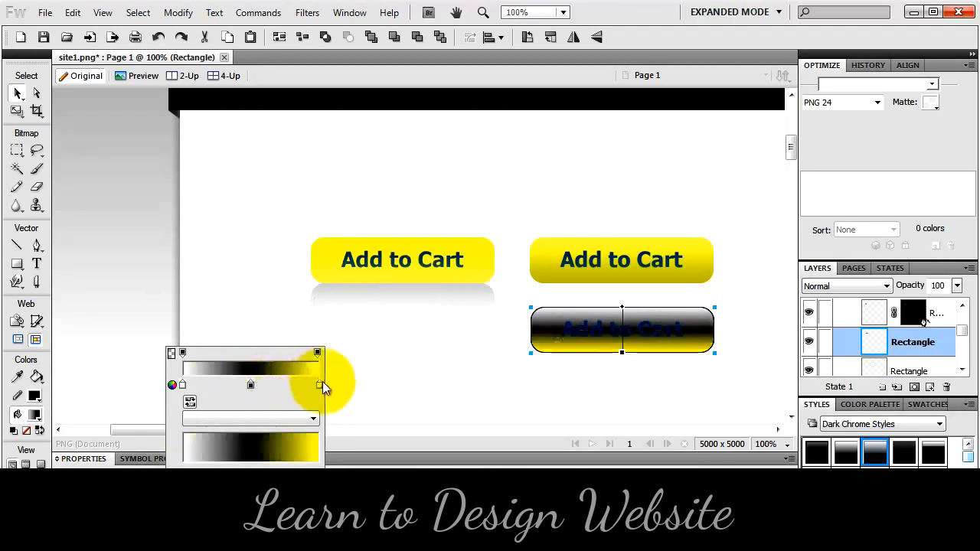
{"action": "left_click", "coordinate": [250, 384]}
{"action": "left_click", "coordinate": [265, 359]}
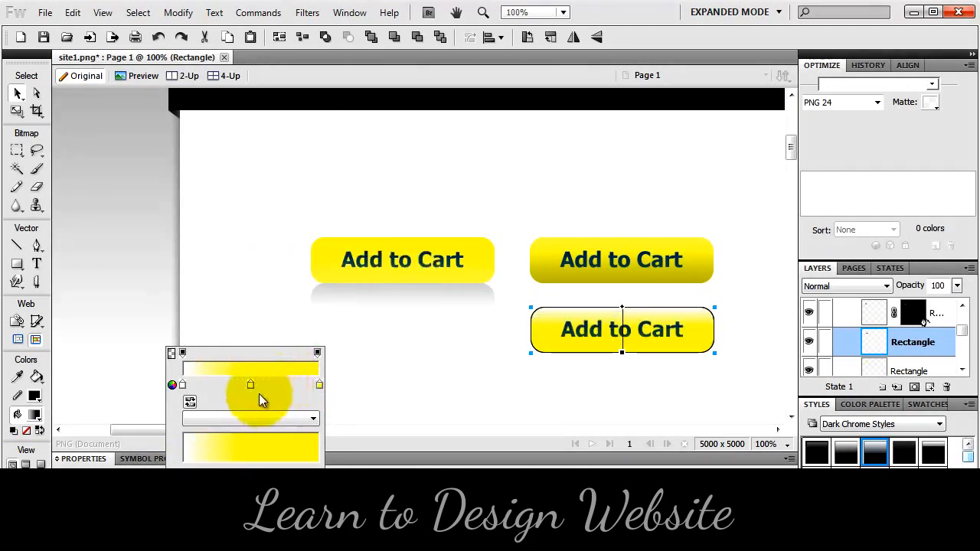
{"action": "left_click", "coordinate": [366, 394]}
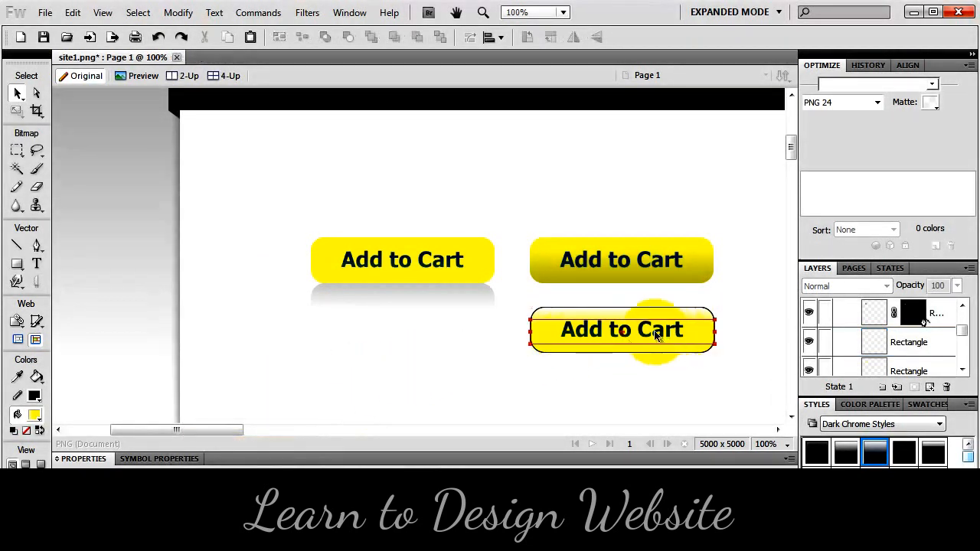
- Move the lower button's gradient handle to its right edge and slightly downward so more white shows above the yellow
{"action": "left_click", "coordinate": [561, 319]}
{"action": "left_click", "coordinate": [623, 329]}
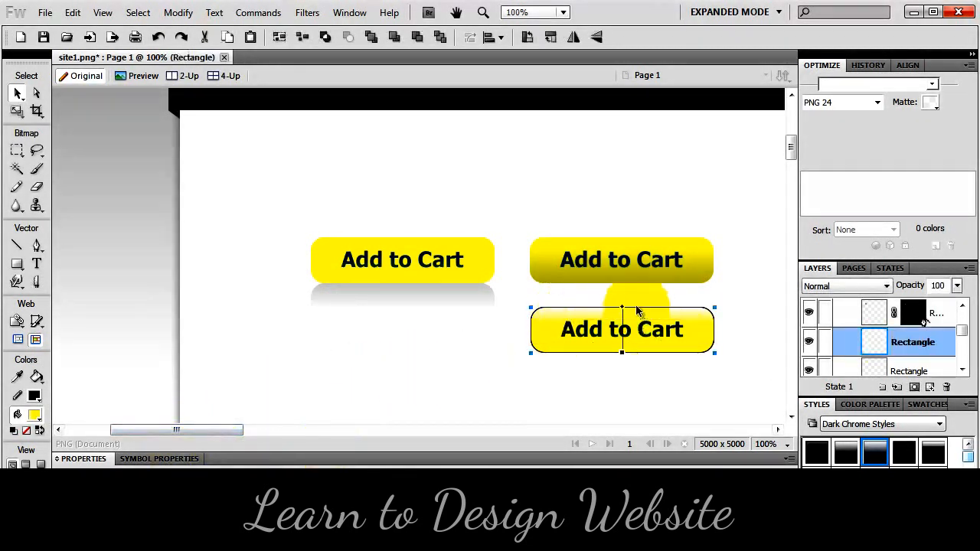
{"action": "left_click_drag", "start_coordinate": [716, 317], "coordinate": [712, 318]}
{"action": "left_click", "coordinate": [501, 370]}
{"action": "left_click", "coordinate": [541, 331]}
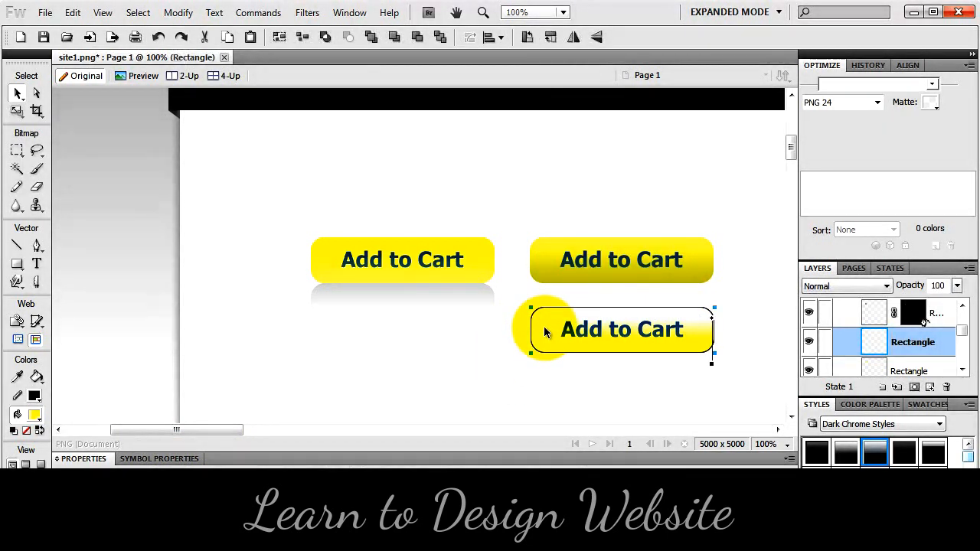
- Change the lower button rectangle's stroke from black to a darker yellow with red 213 and green 213
{"action": "left_click", "coordinate": [315, 466]}
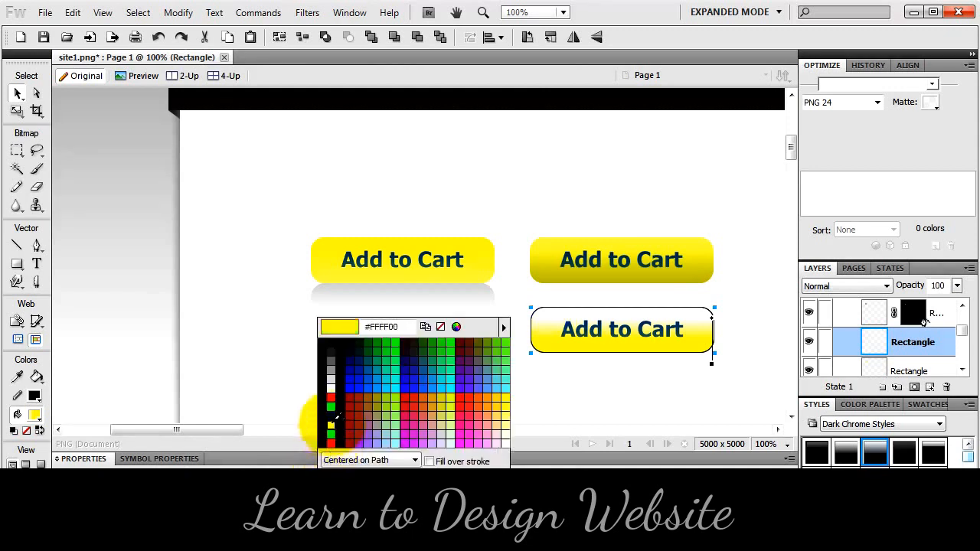
{"action": "left_click", "coordinate": [331, 424]}
{"action": "left_click", "coordinate": [319, 463]}
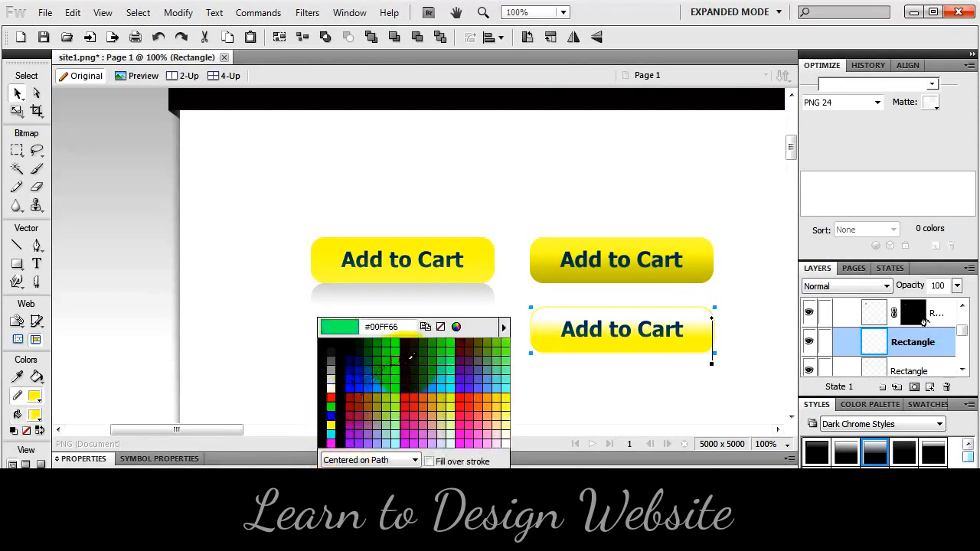
{"action": "left_click", "coordinate": [456, 326]}
{"action": "left_click_drag", "start_coordinate": [568, 365], "coordinate": [570, 378]}
{"action": "left_click", "coordinate": [569, 376]}
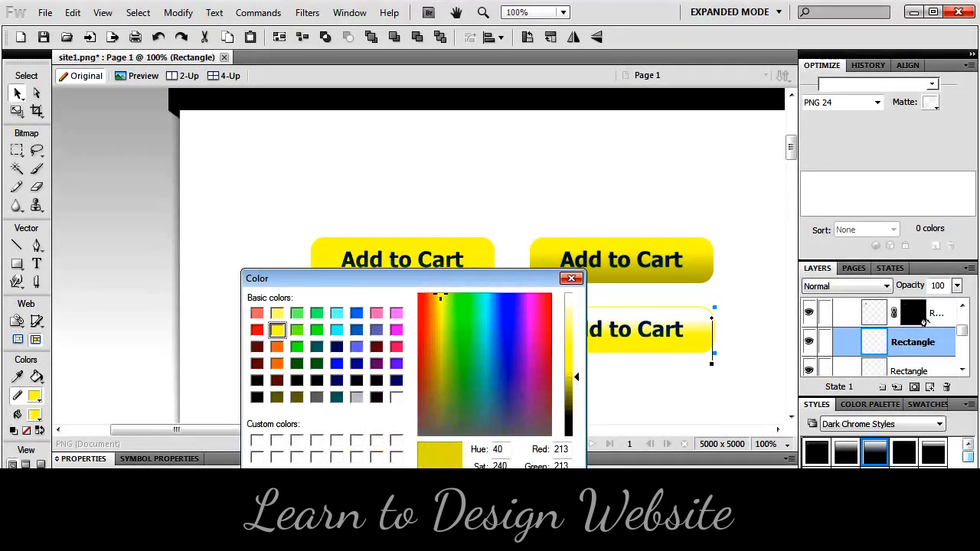
{"action": "left_click", "coordinate": [273, 501]}
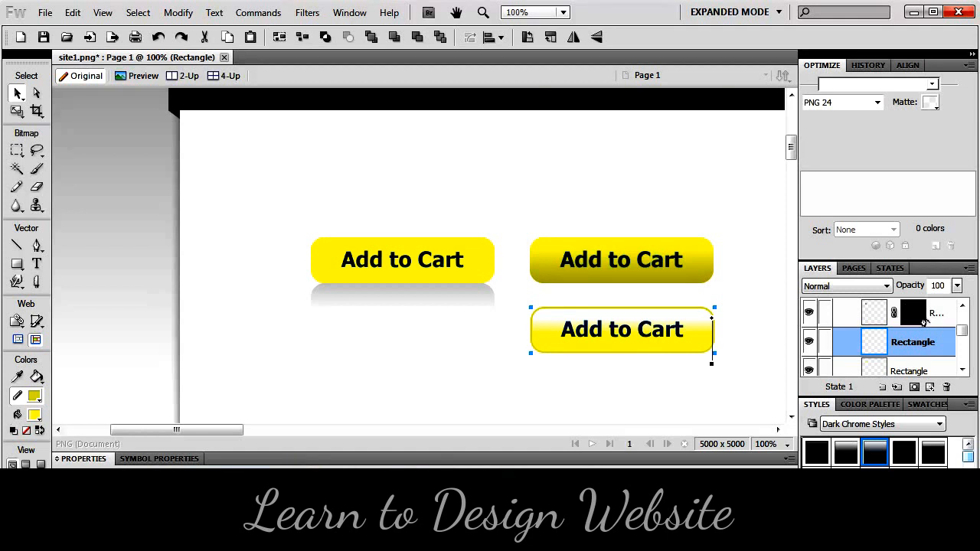
- Place the Mac-style button symbol from the Common Library below the shadowed Add to Cart button
{"action": "key", "text": "F7"}
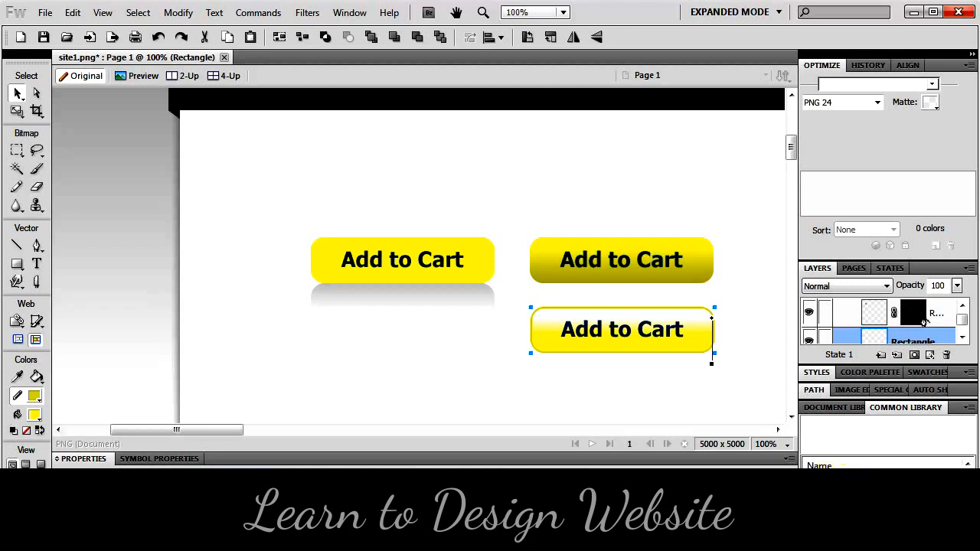
{"action": "left_click", "coordinate": [848, 480]}
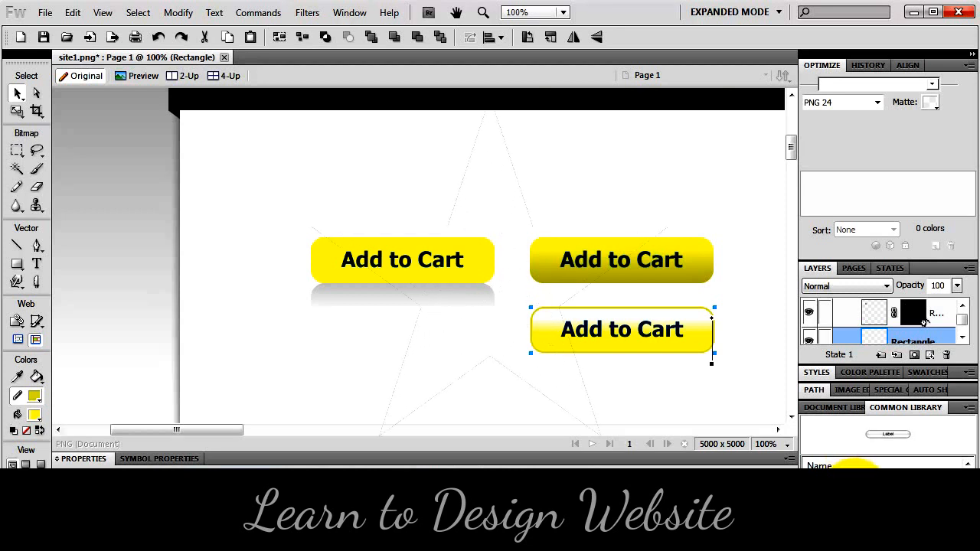
{"action": "left_click_drag", "start_coordinate": [842, 467], "coordinate": [401, 328]}
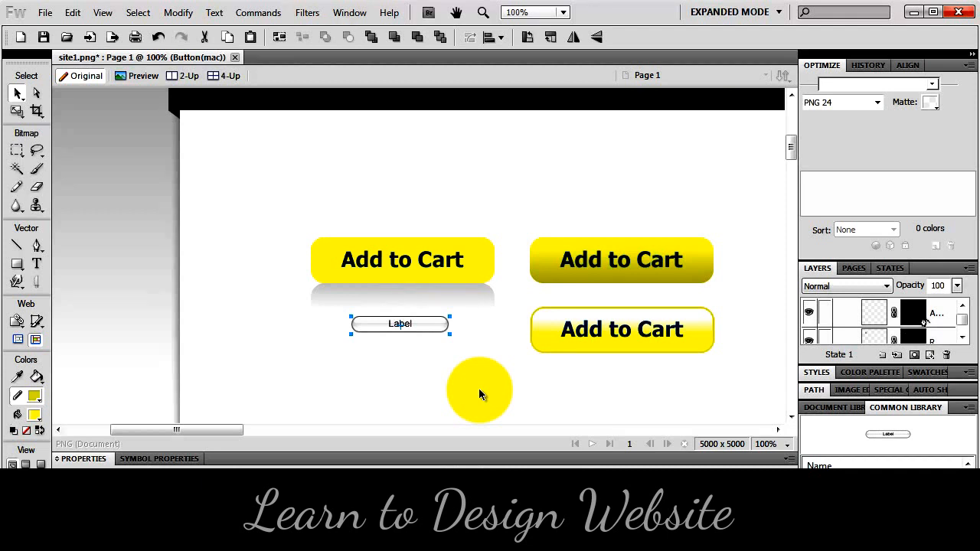
- Set the Mac button symbol's Label value to Add to Cart
{"action": "left_click", "coordinate": [157, 456]}
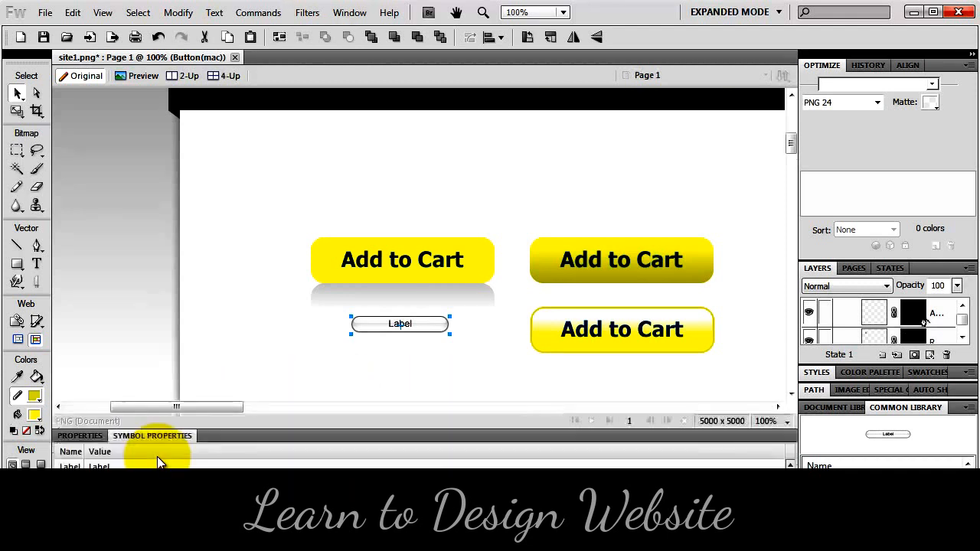
{"action": "double_click", "coordinate": [120, 463]}
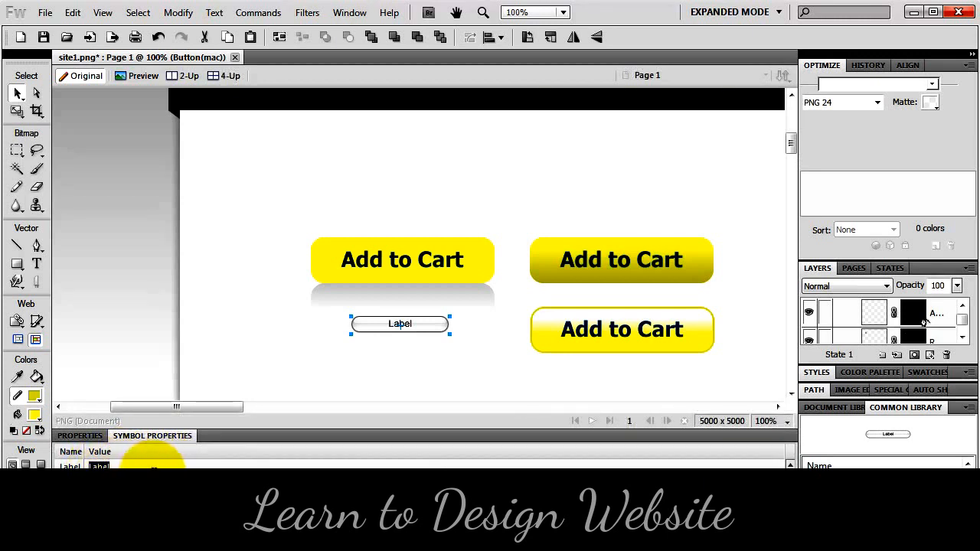
{"action": "type", "text": "Add to Cart"}
{"action": "key", "text": "Return"}
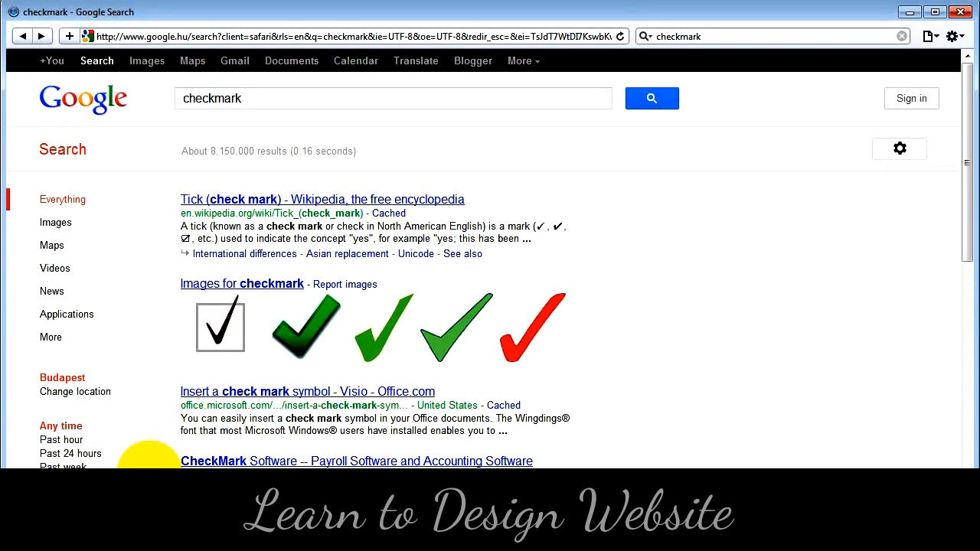
- In the browser, switch the Google search for checkmark to images, limit it to large ones and browse for a glossy checkmark
{"action": "left_click", "coordinate": [53, 226]}
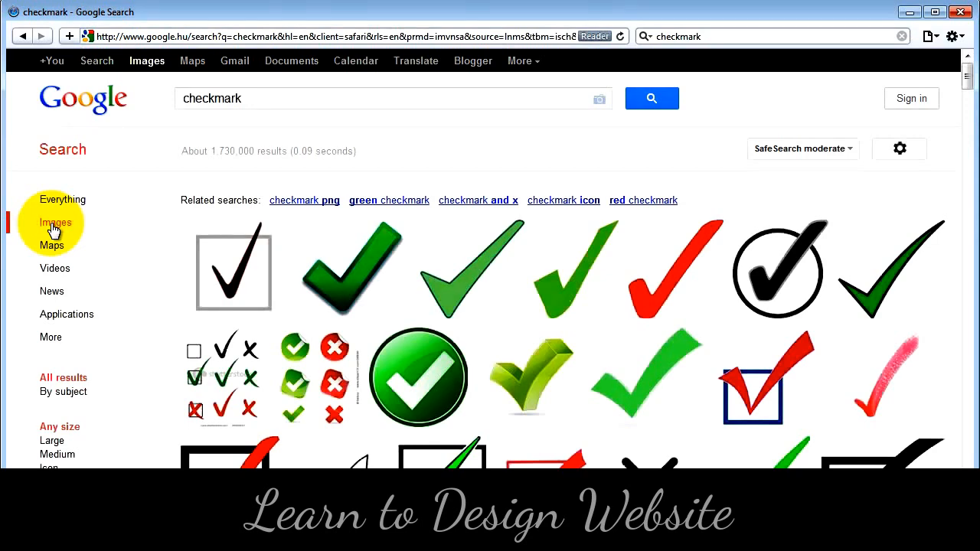
{"action": "left_click", "coordinate": [49, 441]}
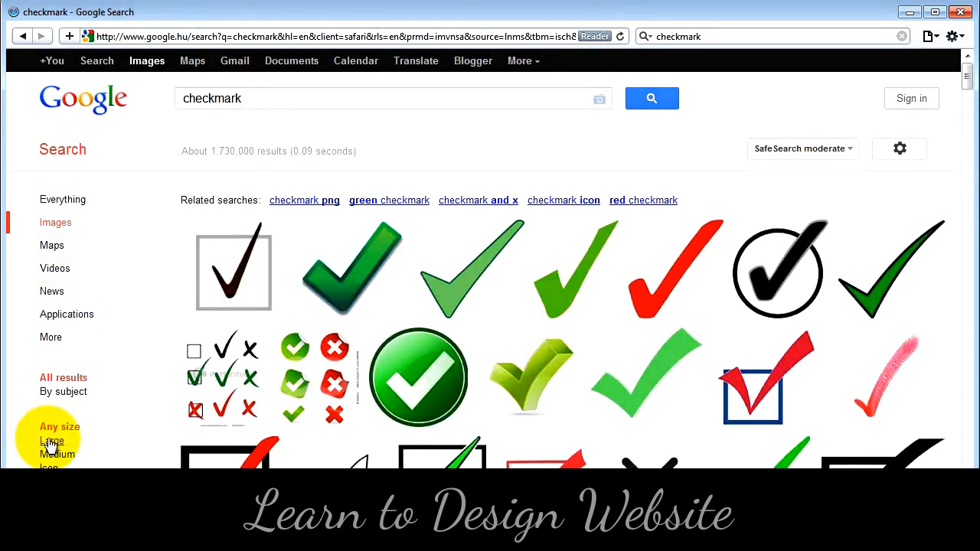
{"action": "scroll", "coordinate": [485, 247], "scroll_direction": "down", "scroll_amount": 15}
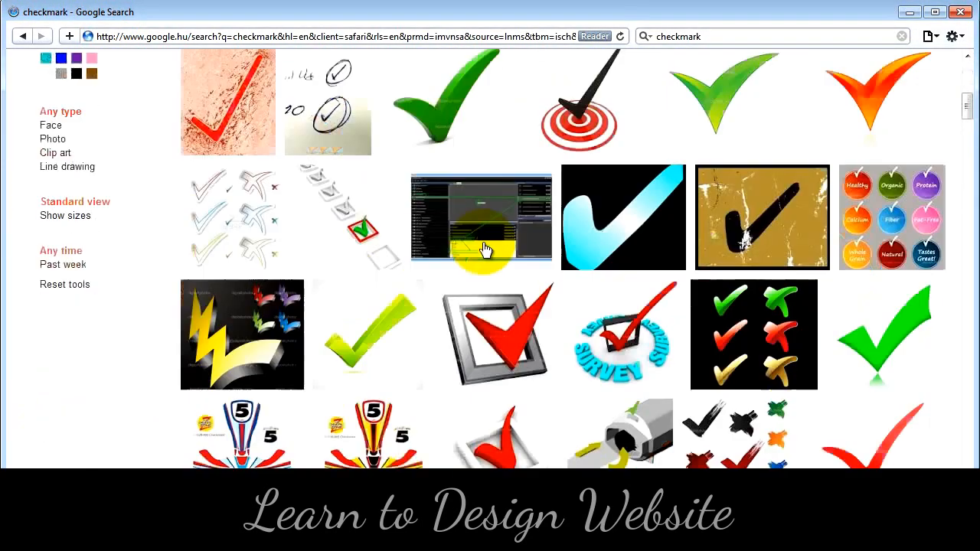
{"action": "scroll", "coordinate": [534, 252], "scroll_direction": "down", "scroll_amount": 15}
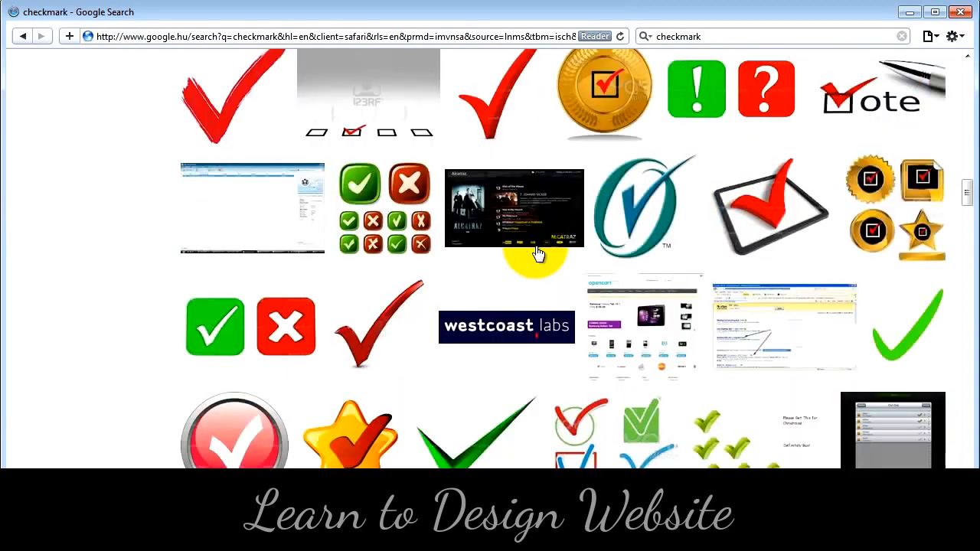
{"action": "scroll", "coordinate": [535, 255], "scroll_direction": "down", "scroll_amount": 15}
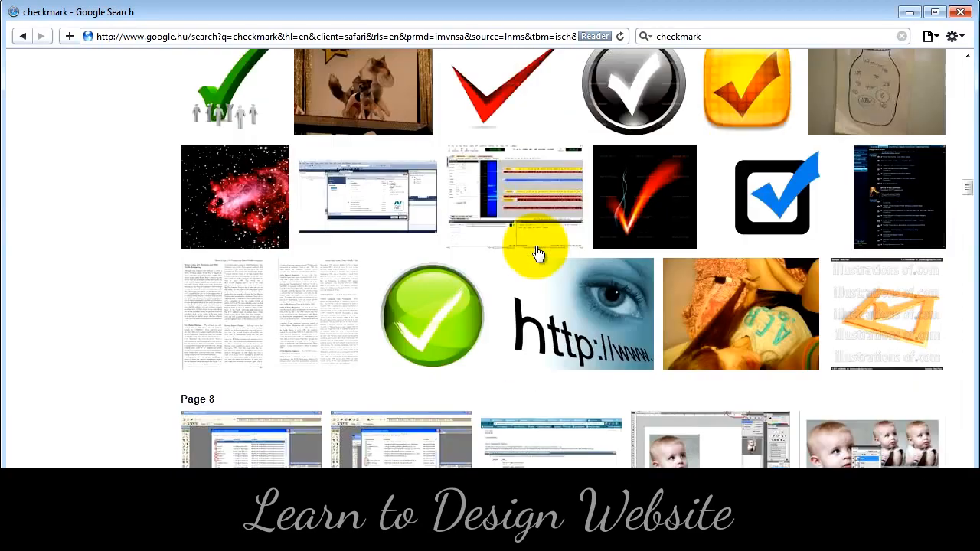
{"action": "scroll", "coordinate": [536, 254], "scroll_direction": "down", "scroll_amount": 2}
- Open the glossy green checkmark-1024x992.jpg result and copy the image
{"action": "mouse_move", "coordinate": [444, 190]}
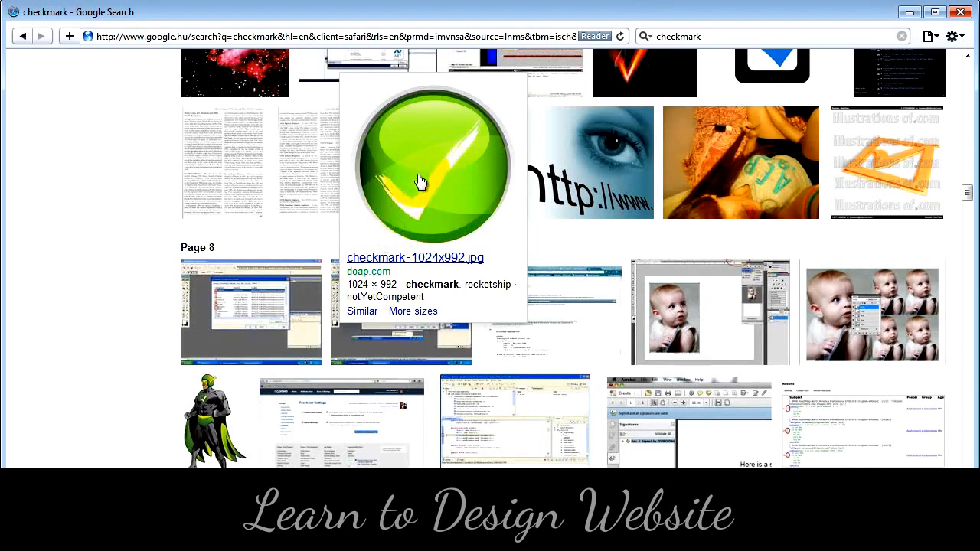
{"action": "left_click", "coordinate": [420, 182]}
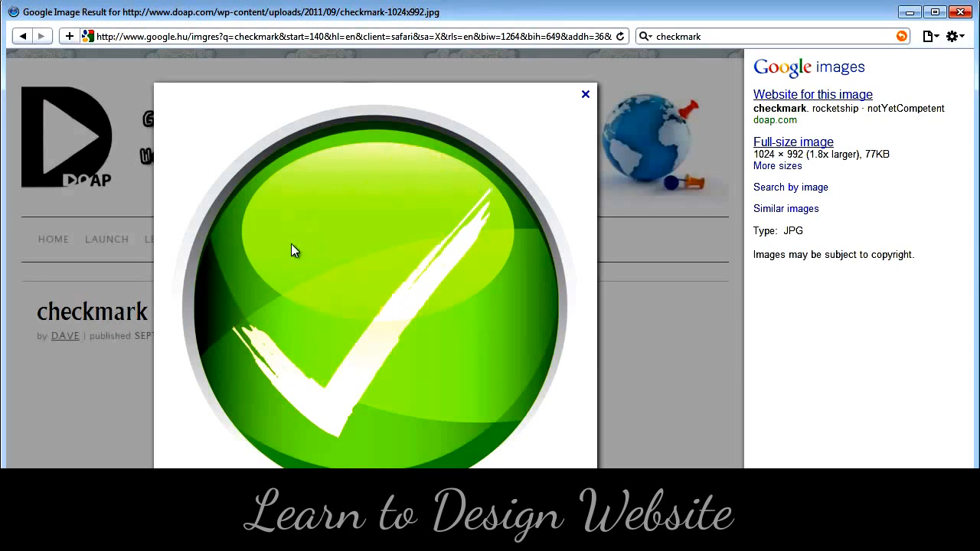
{"action": "right_click", "coordinate": [332, 243]}
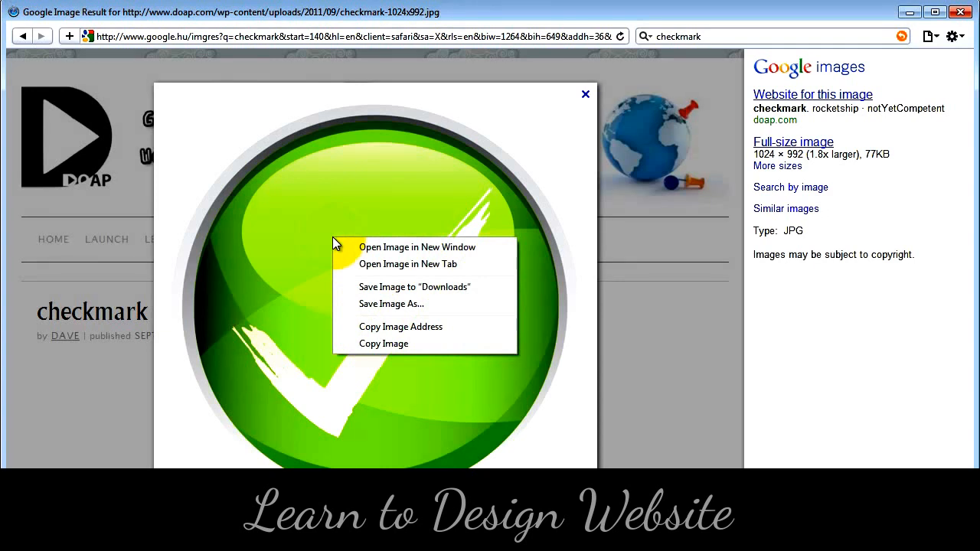
{"action": "left_click", "coordinate": [380, 342]}
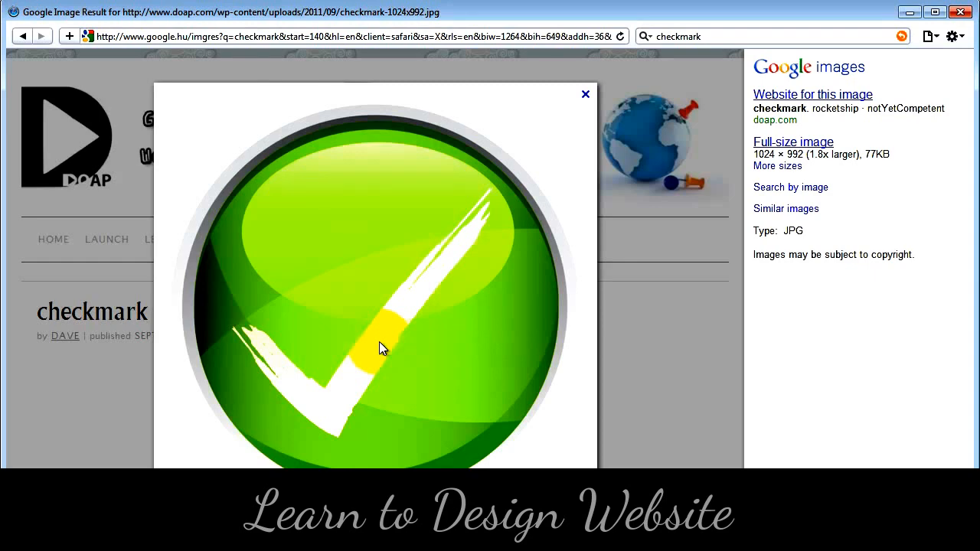
- Return to Fireworks, paste the checkmark image and move it to the blank canvas beside the website mockup
{"action": "key", "text": "alt+Tab"}
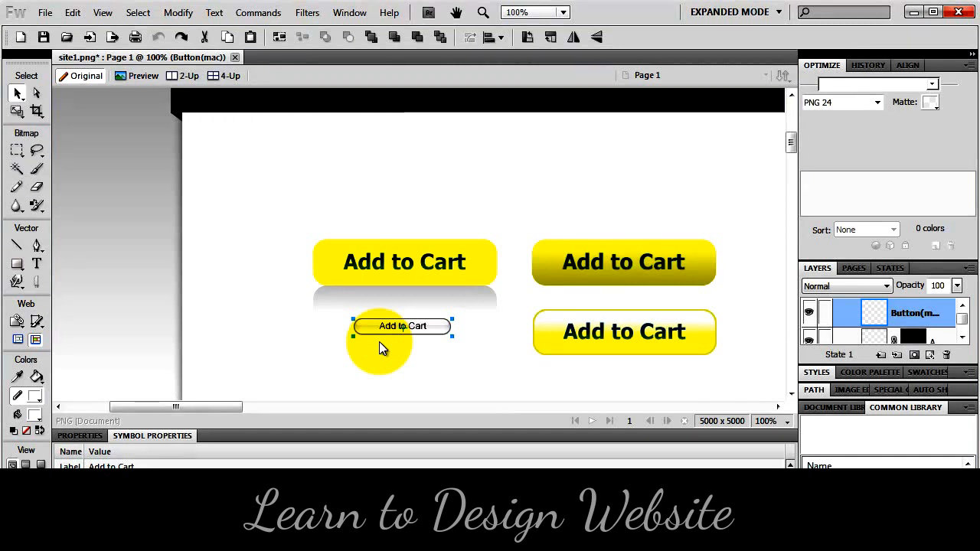
{"action": "key", "text": "ctrl+v"}
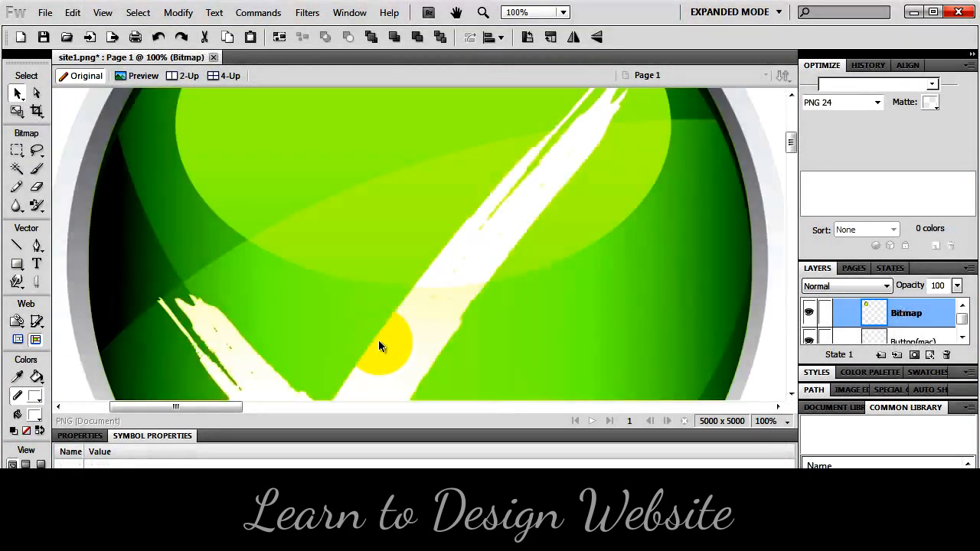
{"action": "left_click", "coordinate": [19, 93]}
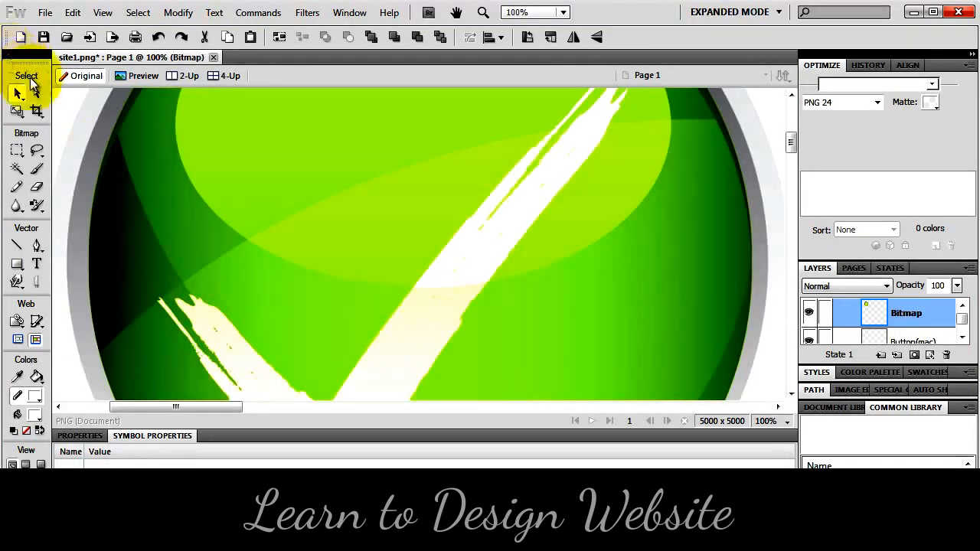
{"action": "key", "text": "ctrl+minus"}
{"action": "key", "text": "ctrl+minus"}
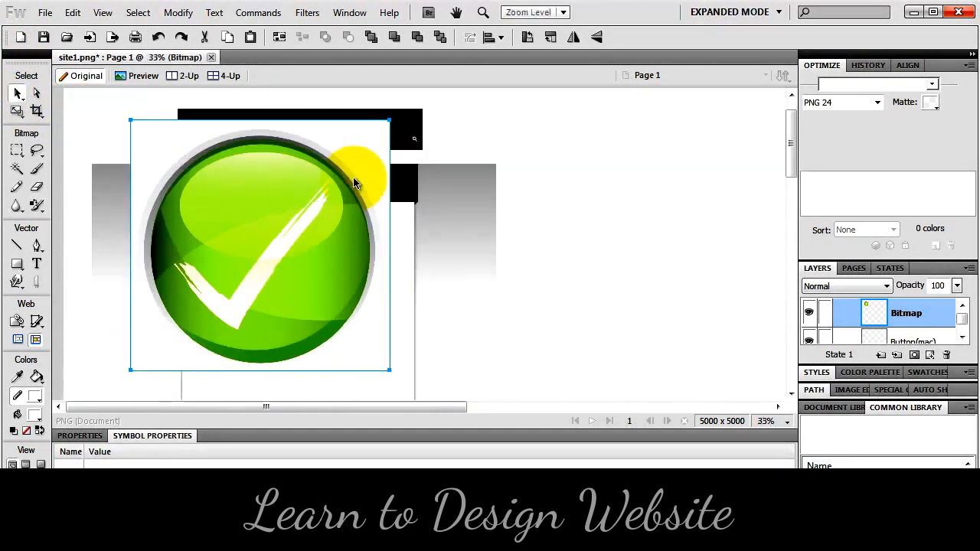
{"action": "key", "text": "ctrl+minus"}
{"action": "left_click_drag", "start_coordinate": [296, 185], "coordinate": [610, 188]}
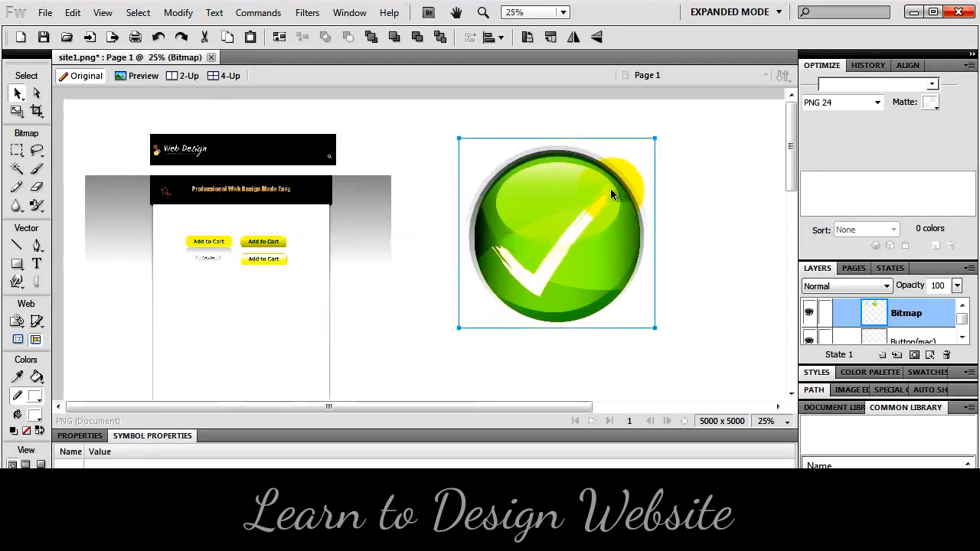
{"action": "left_click_drag", "start_coordinate": [561, 226], "coordinate": [546, 250]}
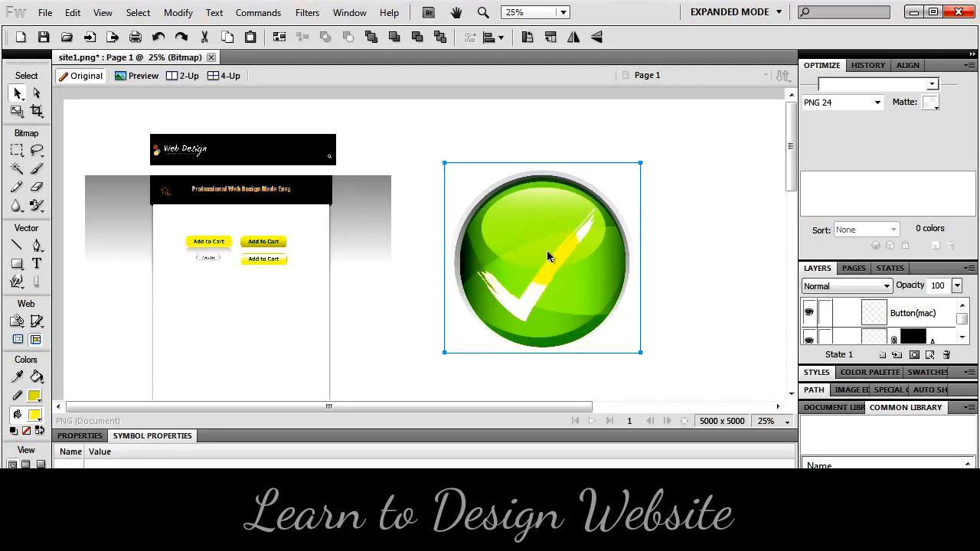
{"action": "left_click_drag", "start_coordinate": [546, 250], "coordinate": [596, 203]}
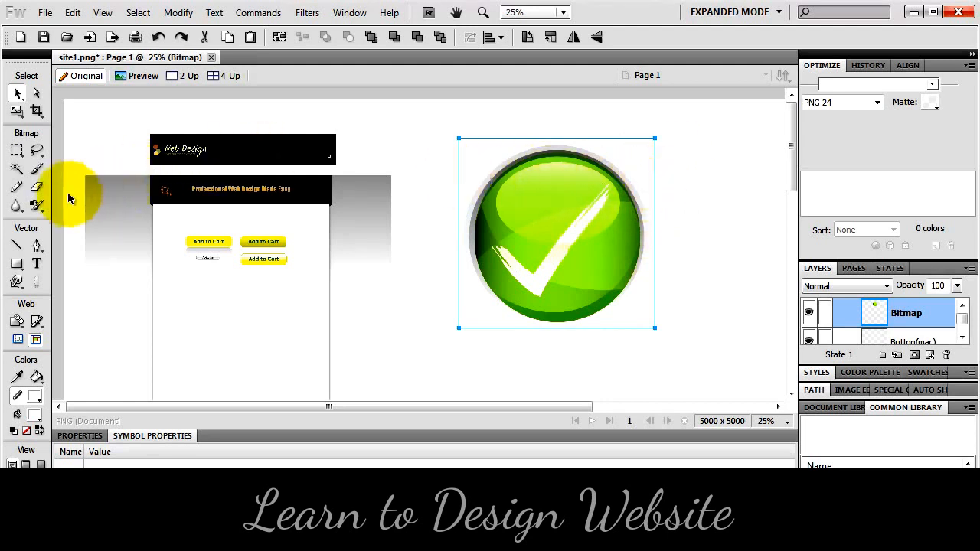
- Recolor the green areas of the checkmark image to blue with the Replace Color tool
{"action": "left_click", "coordinate": [36, 206]}
{"action": "left_click", "coordinate": [96, 236]}
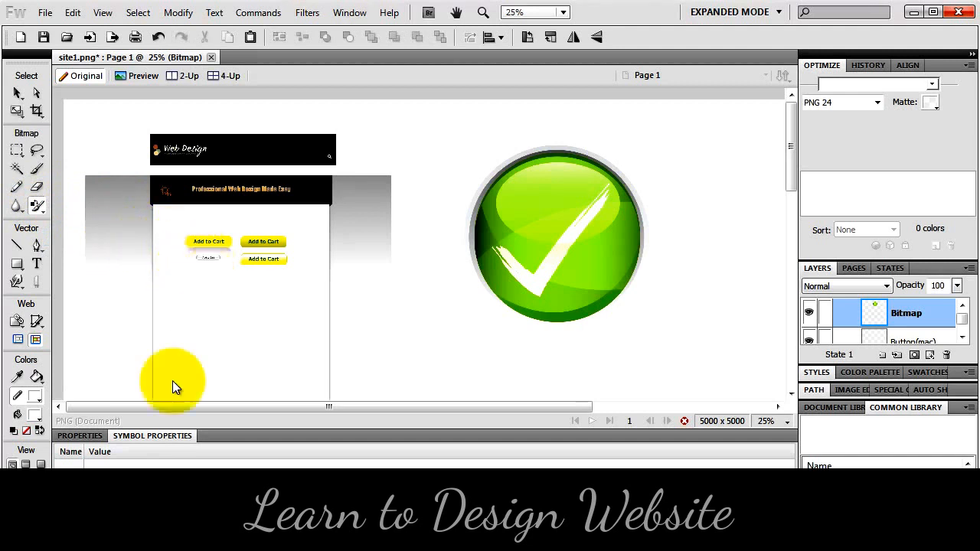
{"action": "double_click", "coordinate": [80, 434]}
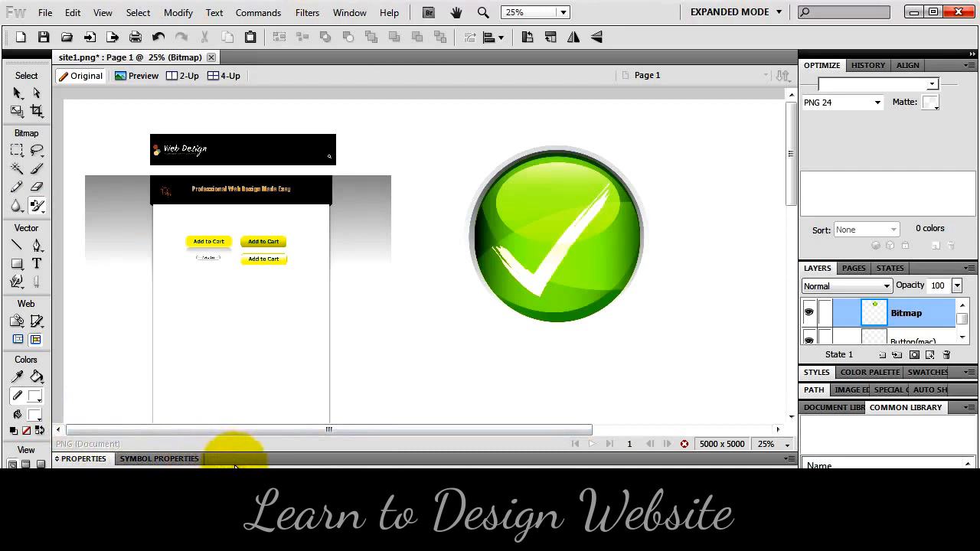
{"action": "left_click", "coordinate": [326, 496]}
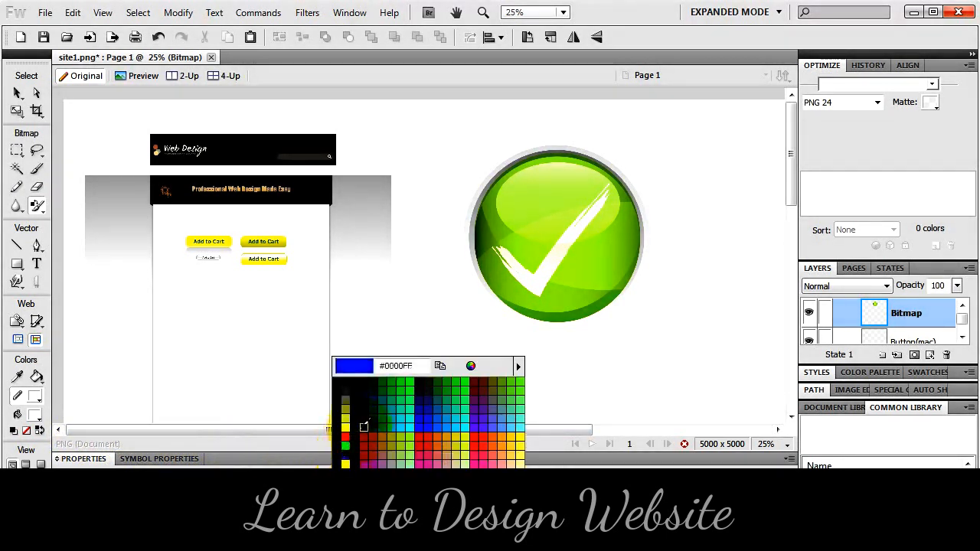
{"action": "left_click", "coordinate": [383, 425]}
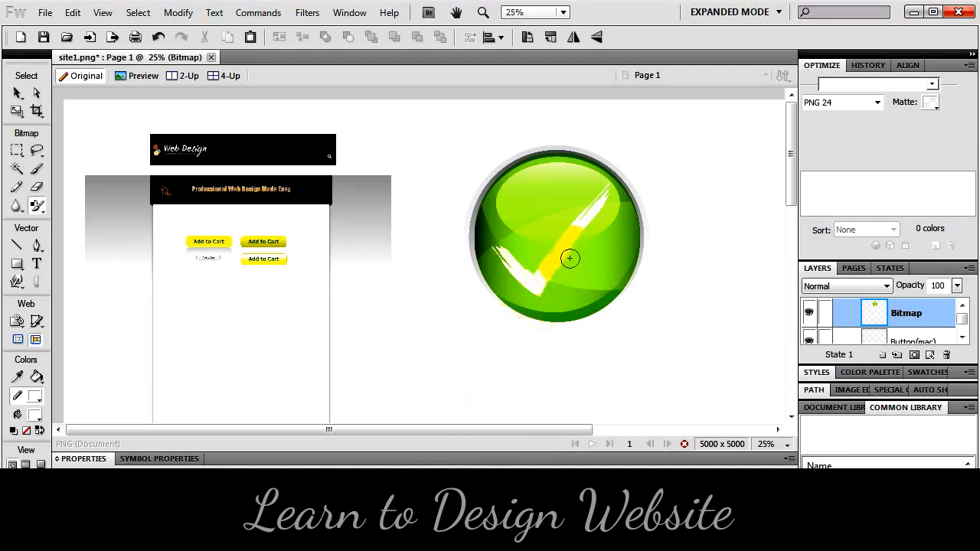
{"action": "mouse_move", "coordinate": [537, 292]}
{"action": "left_mouse_down"}
{"action": "mouse_move", "coordinate": [578, 243]}
{"action": "mouse_move", "coordinate": [536, 306]}
{"action": "mouse_move", "coordinate": [590, 227]}
{"action": "mouse_move", "coordinate": [535, 306]}
{"action": "mouse_move", "coordinate": [588, 265]}
{"action": "mouse_move", "coordinate": [535, 315]}
{"action": "mouse_move", "coordinate": [618, 257]}
{"action": "mouse_move", "coordinate": [633, 196]}
{"action": "mouse_move", "coordinate": [603, 223]}
{"action": "mouse_move", "coordinate": [570, 299]}
{"action": "mouse_move", "coordinate": [620, 205]}
{"action": "mouse_move", "coordinate": [630, 267]}
{"action": "mouse_move", "coordinate": [608, 295]}
{"action": "mouse_move", "coordinate": [564, 314]}
{"action": "mouse_move", "coordinate": [516, 301]}
{"action": "mouse_move", "coordinate": [483, 234]}
{"action": "mouse_move", "coordinate": [475, 269]}
{"action": "mouse_move", "coordinate": [499, 293]}
{"action": "mouse_move", "coordinate": [529, 298]}
{"action": "mouse_move", "coordinate": [493, 209]}
{"action": "mouse_move", "coordinate": [479, 245]}
{"action": "mouse_move", "coordinate": [491, 196]}
{"action": "mouse_move", "coordinate": [519, 170]}
{"action": "mouse_move", "coordinate": [558, 165]}
{"action": "mouse_move", "coordinate": [602, 168]}
{"action": "mouse_move", "coordinate": [625, 195]}
{"action": "mouse_move", "coordinate": [604, 201]}
{"action": "mouse_move", "coordinate": [613, 181]}
{"action": "mouse_move", "coordinate": [527, 309]}
{"action": "mouse_move", "coordinate": [553, 222]}
{"action": "mouse_move", "coordinate": [498, 277]}
{"action": "mouse_move", "coordinate": [508, 221]}
{"action": "mouse_move", "coordinate": [494, 200]}
{"action": "mouse_move", "coordinate": [530, 164]}
{"action": "mouse_move", "coordinate": [561, 160]}
{"action": "mouse_move", "coordinate": [591, 164]}
{"action": "mouse_move", "coordinate": [619, 191]}
{"action": "mouse_move", "coordinate": [620, 242]}
{"action": "mouse_move", "coordinate": [597, 300]}
{"action": "mouse_move", "coordinate": [574, 231]}
{"action": "mouse_move", "coordinate": [591, 159]}
{"action": "mouse_move", "coordinate": [556, 247]}
{"action": "mouse_move", "coordinate": [598, 162]}
{"action": "mouse_move", "coordinate": [553, 232]}
{"action": "mouse_move", "coordinate": [533, 235]}
{"action": "mouse_move", "coordinate": [555, 174]}
{"action": "mouse_move", "coordinate": [576, 182]}
{"action": "mouse_move", "coordinate": [562, 155]}
{"action": "mouse_move", "coordinate": [529, 158]}
{"action": "mouse_move", "coordinate": [486, 200]}
{"action": "mouse_move", "coordinate": [477, 238]}
{"action": "mouse_move", "coordinate": [493, 273]}
{"action": "mouse_move", "coordinate": [527, 304]}
{"action": "mouse_move", "coordinate": [575, 322]}
{"action": "mouse_move", "coordinate": [615, 289]}
{"action": "mouse_move", "coordinate": [632, 225]}
{"action": "mouse_move", "coordinate": [619, 171]}
{"action": "mouse_move", "coordinate": [562, 180]}
{"action": "mouse_move", "coordinate": [563, 155]}
{"action": "mouse_move", "coordinate": [485, 200]}
{"action": "mouse_move", "coordinate": [493, 273]}
{"action": "mouse_move", "coordinate": [566, 317]}
{"action": "mouse_move", "coordinate": [639, 219]}
{"action": "mouse_move", "coordinate": [543, 158]}
{"action": "mouse_move", "coordinate": [483, 272]}
{"action": "mouse_move", "coordinate": [601, 177]}
{"action": "mouse_move", "coordinate": [503, 308]}
{"action": "mouse_move", "coordinate": [593, 223]}
{"action": "mouse_move", "coordinate": [549, 281]}
{"action": "mouse_move", "coordinate": [567, 218]}
{"action": "mouse_move", "coordinate": [552, 244]}
{"action": "mouse_move", "coordinate": [556, 230]}
{"action": "mouse_move", "coordinate": [518, 221]}
{"action": "mouse_move", "coordinate": [518, 241]}
{"action": "mouse_move", "coordinate": [550, 258]}
{"action": "mouse_move", "coordinate": [539, 268]}
{"action": "mouse_move", "coordinate": [565, 246]}
{"action": "mouse_move", "coordinate": [578, 253]}
{"action": "mouse_move", "coordinate": [550, 264]}
{"action": "left_mouse_up"}
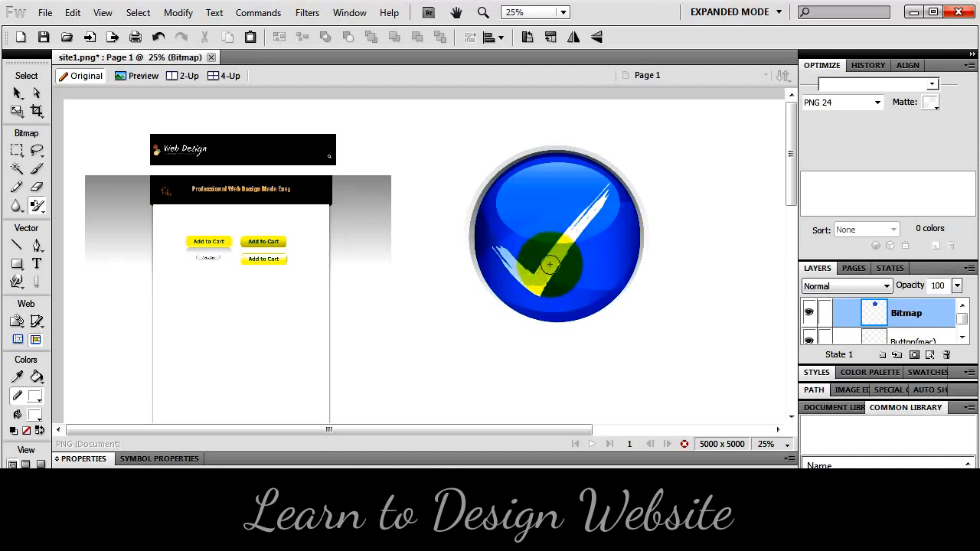
{"action": "left_click_drag", "start_coordinate": [550, 264], "coordinate": [554, 258]}
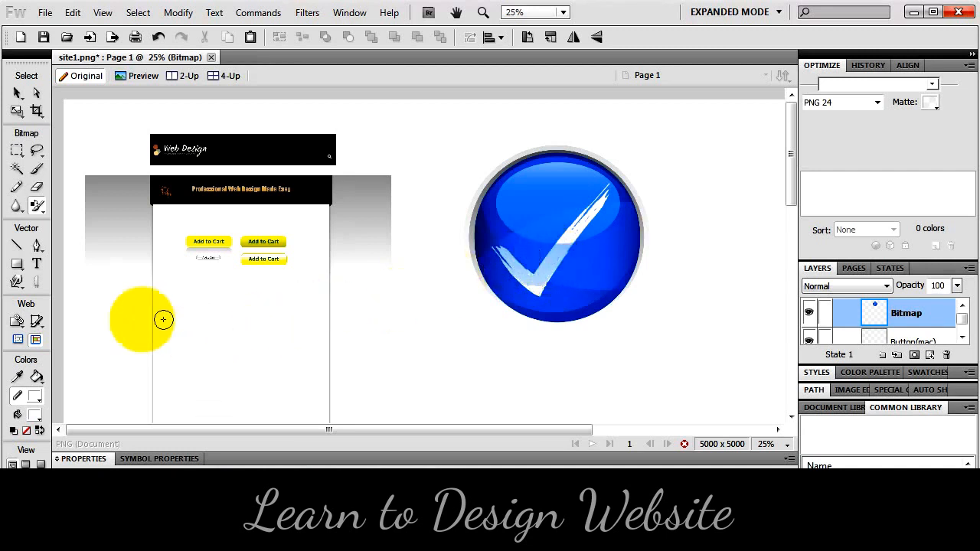
- Fill the light-blue tinted parts of the checkmark stroke with white using the Paint Bucket tool
{"action": "left_click", "coordinate": [36, 376]}
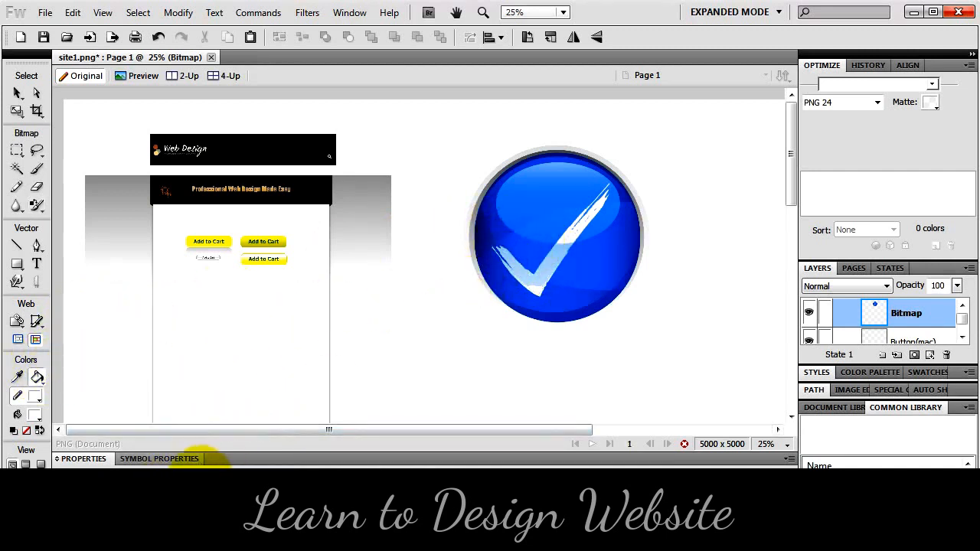
{"action": "left_click", "coordinate": [177, 476]}
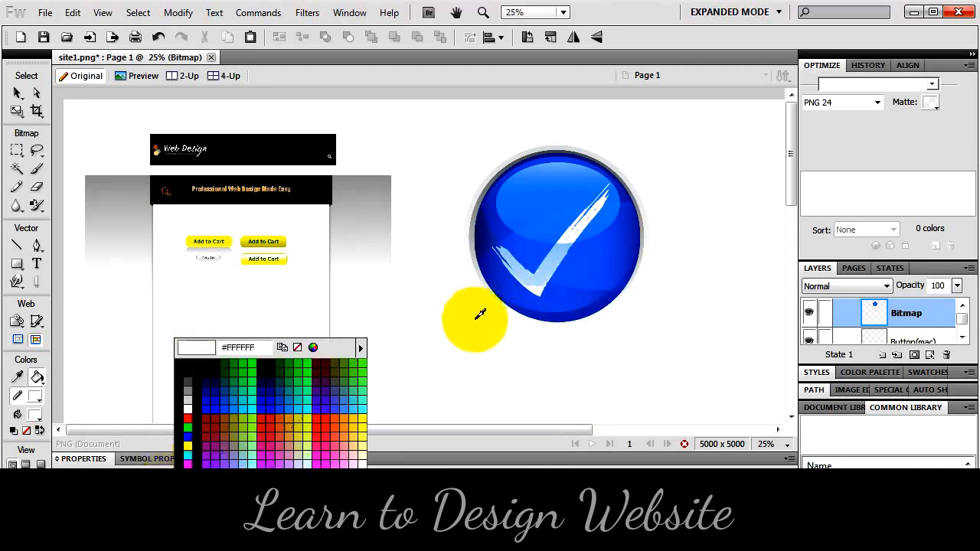
{"action": "left_click", "coordinate": [579, 231]}
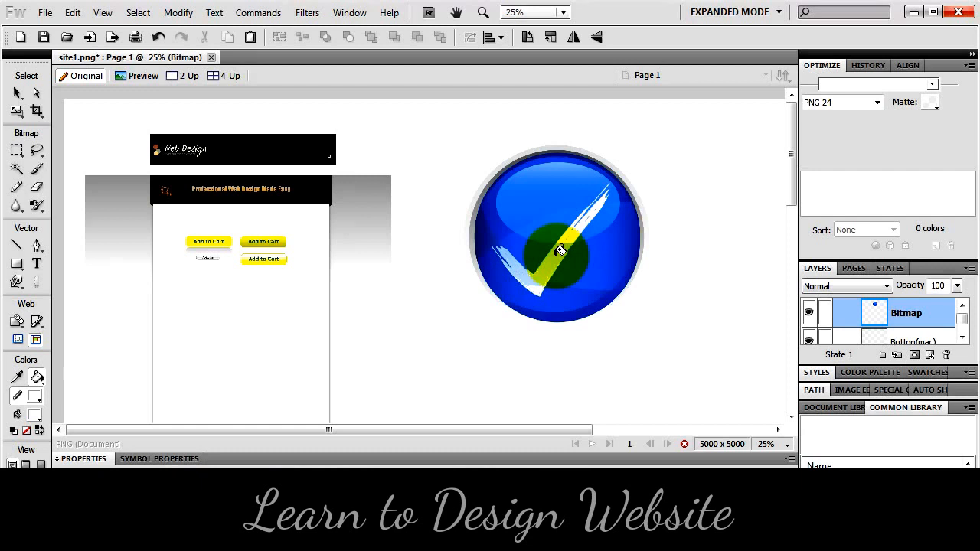
{"action": "key", "text": "ctrl+z"}
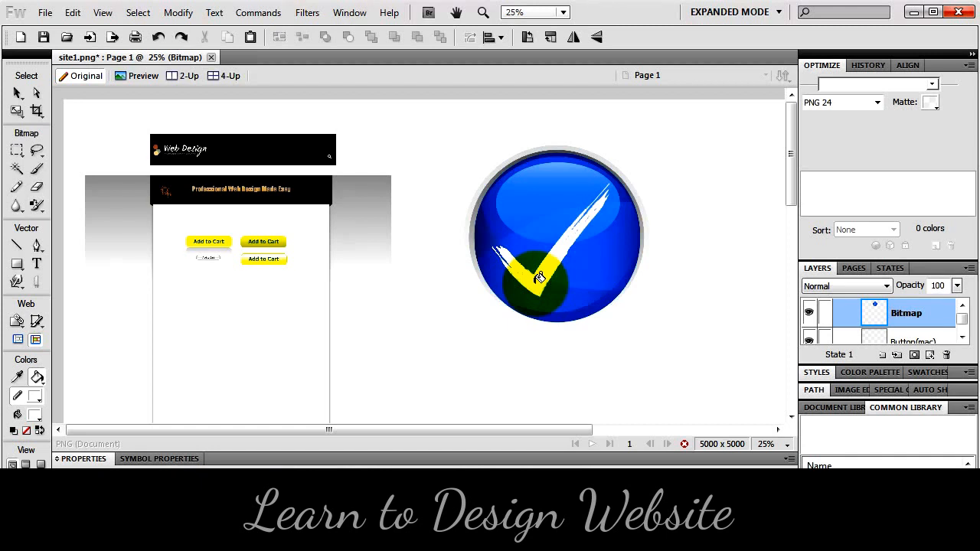
{"action": "left_click", "coordinate": [17, 93]}
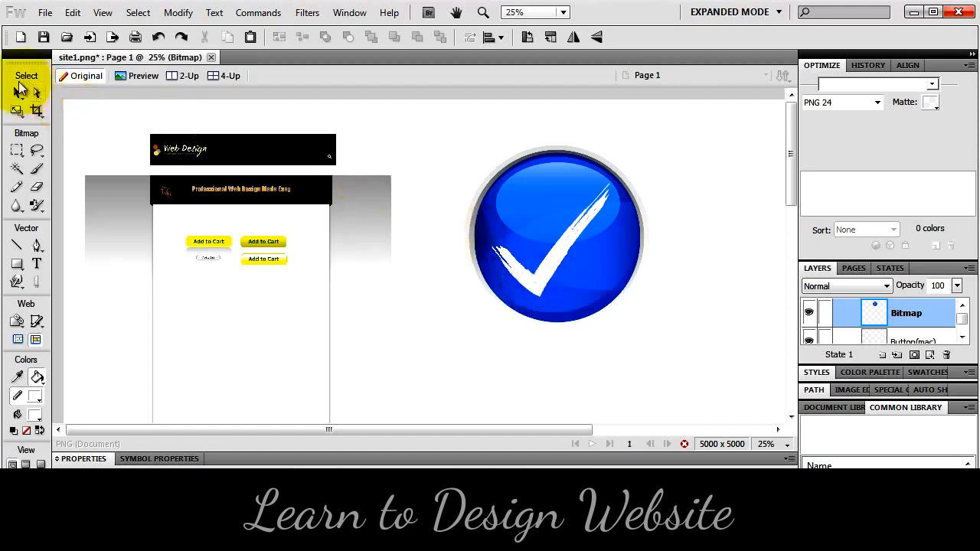
- Paint over the leftover blue specks inside the checkmark with a brush in white sampled from the stroke
{"action": "left_click", "coordinate": [556, 174]}
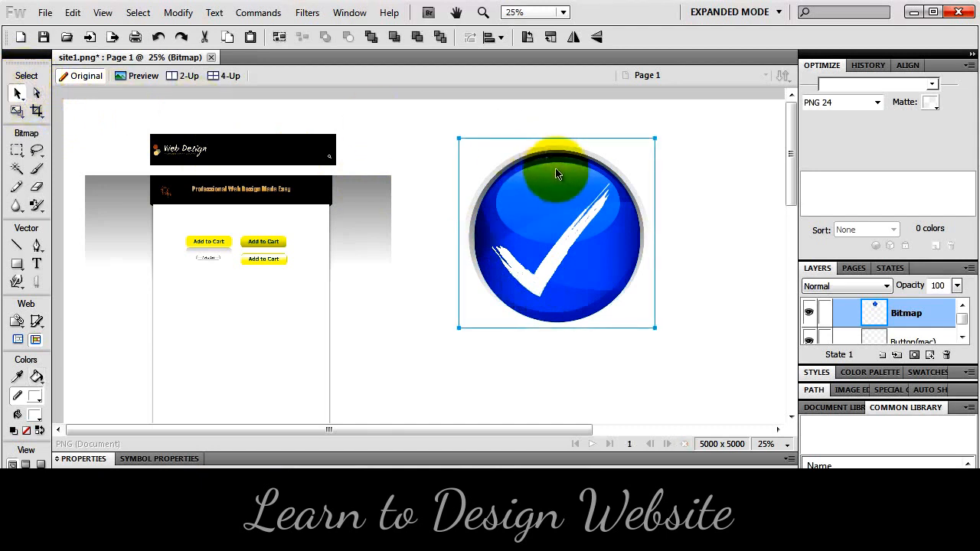
{"action": "key", "text": "ctrl+equal"}
{"action": "key", "text": "ctrl+equal"}
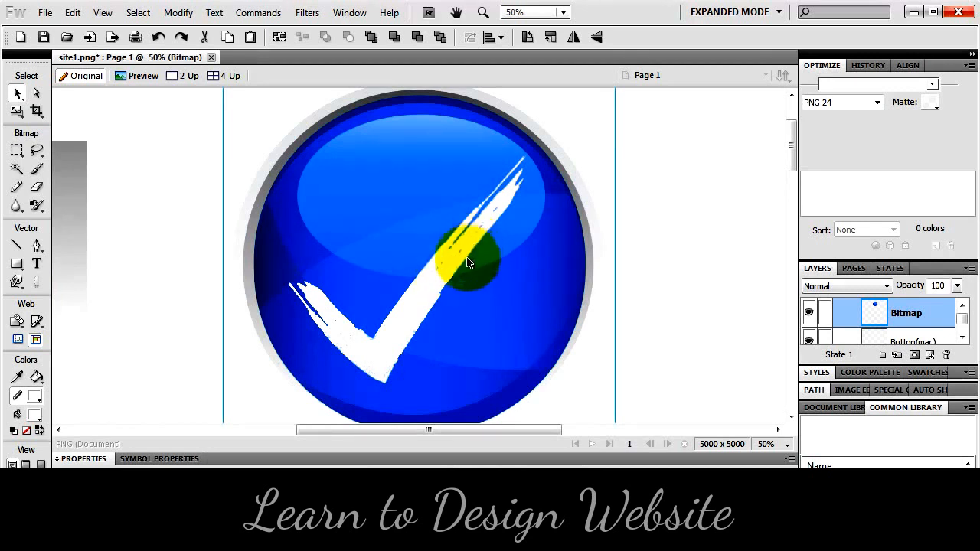
{"action": "left_click", "coordinate": [36, 168]}
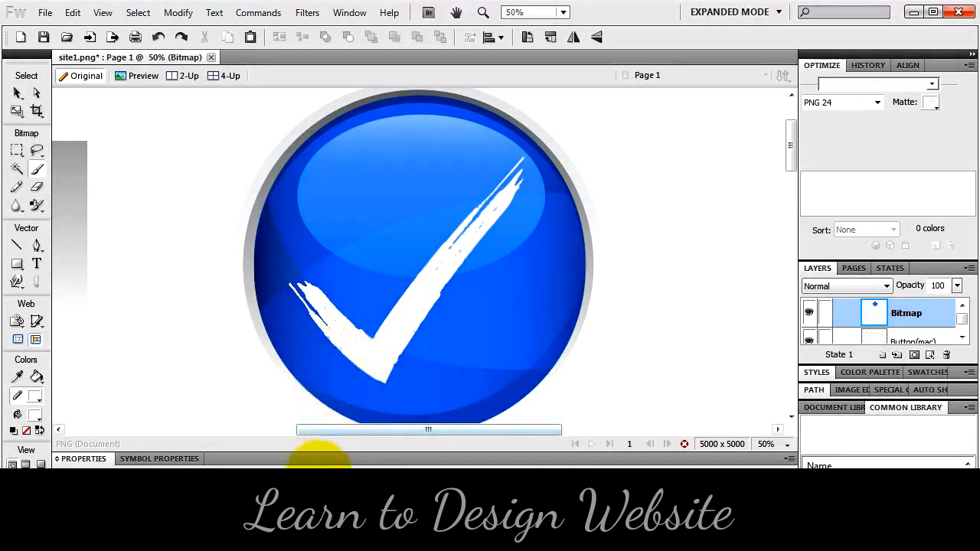
{"action": "left_click", "coordinate": [328, 467]}
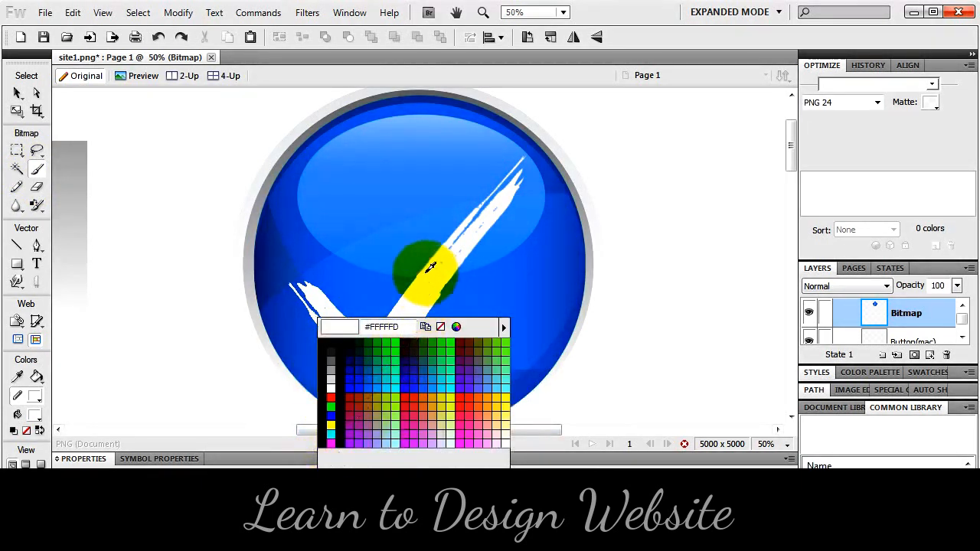
{"action": "left_click", "coordinate": [426, 272]}
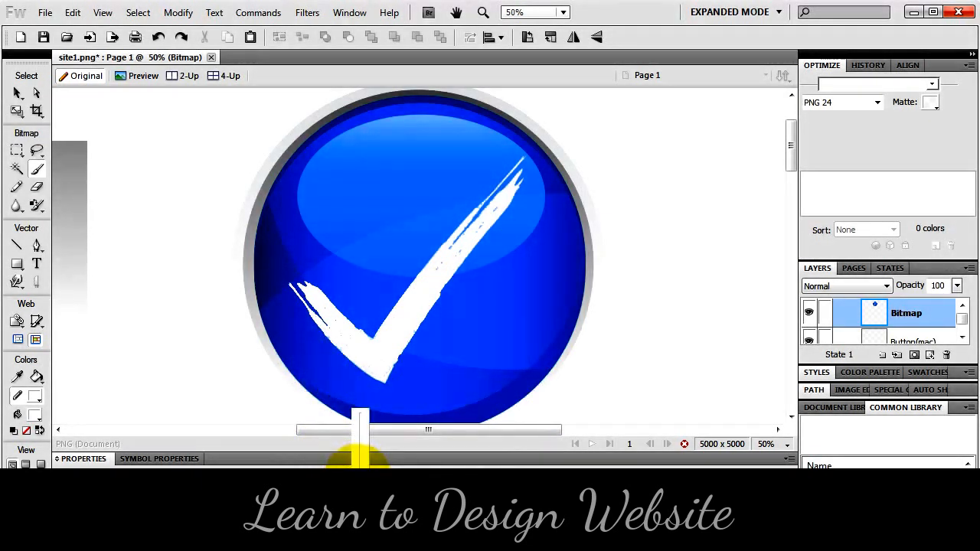
{"action": "left_click_drag", "start_coordinate": [358, 476], "coordinate": [359, 478]}
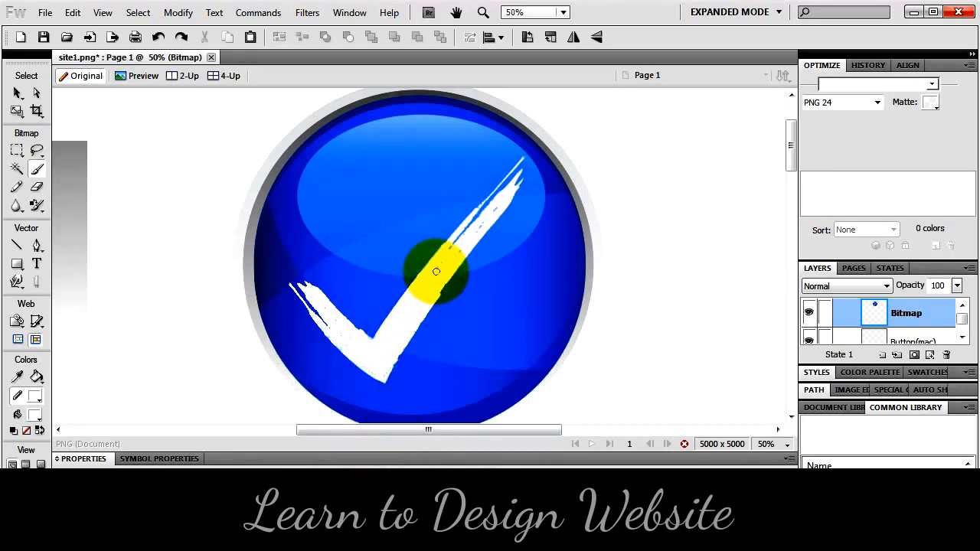
{"action": "mouse_move", "coordinate": [457, 257]}
{"action": "left_mouse_down"}
{"action": "mouse_move", "coordinate": [461, 238]}
{"action": "mouse_move", "coordinate": [494, 216]}
{"action": "left_mouse_up"}
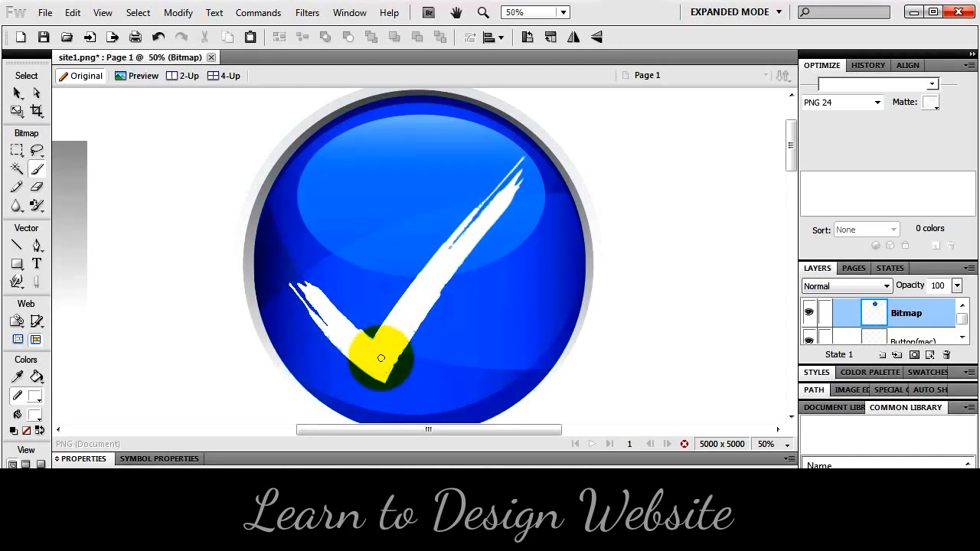
{"action": "left_click", "coordinate": [17, 93]}
{"action": "key", "text": "ctrl+minus"}
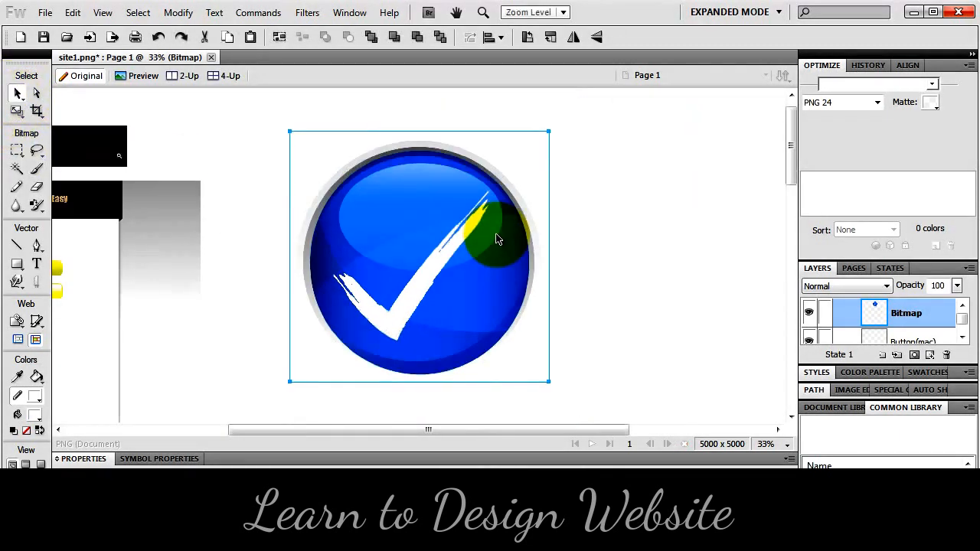
{"action": "key", "text": "ctrl+minus"}
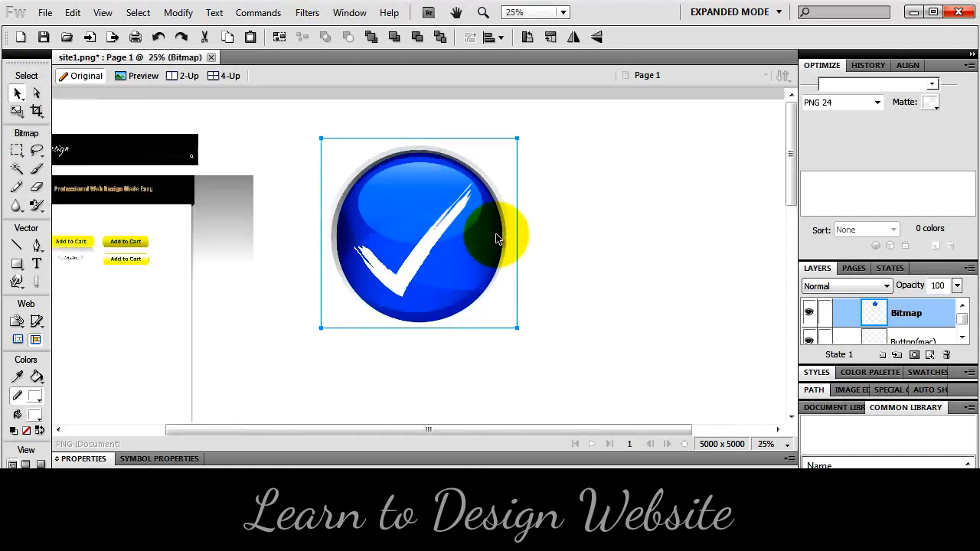
- Make the document canvas transparent
{"action": "key", "text": "ctrl+equal"}
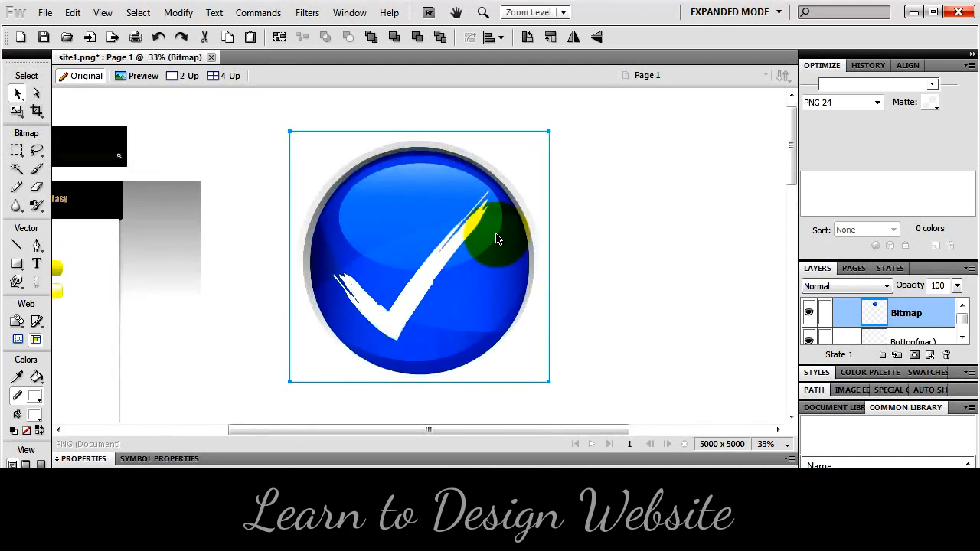
{"action": "left_click", "coordinate": [597, 201]}
{"action": "left_click", "coordinate": [192, 461]}
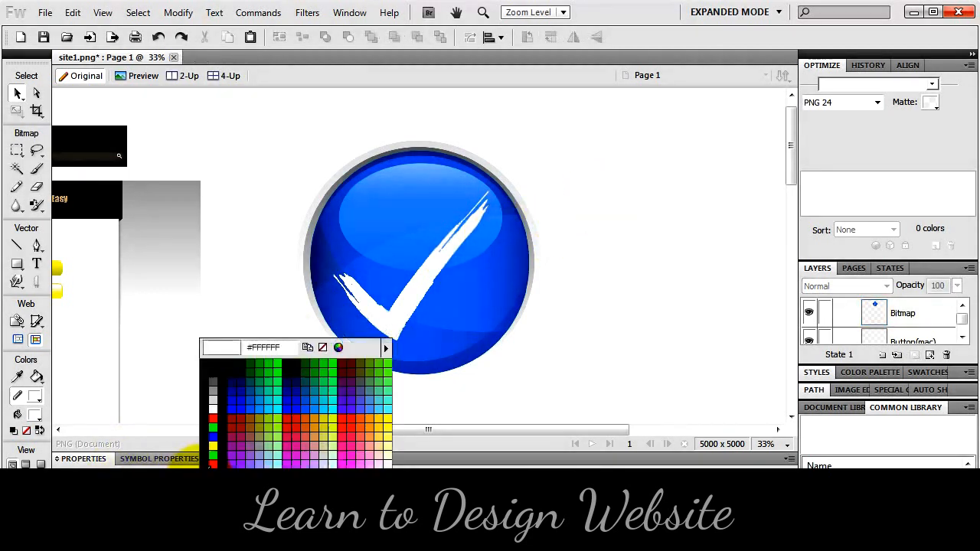
{"action": "left_click", "coordinate": [322, 347]}
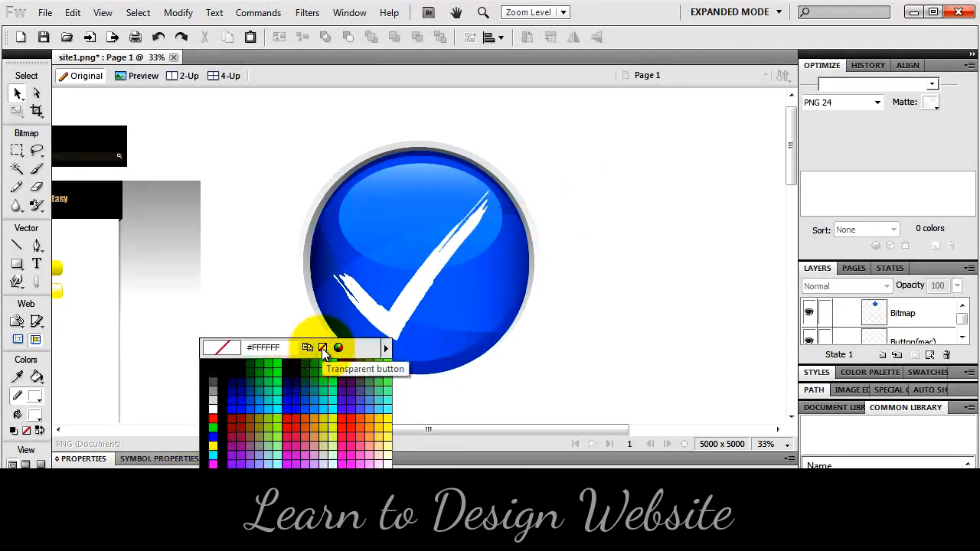
{"action": "left_click", "coordinate": [322, 348]}
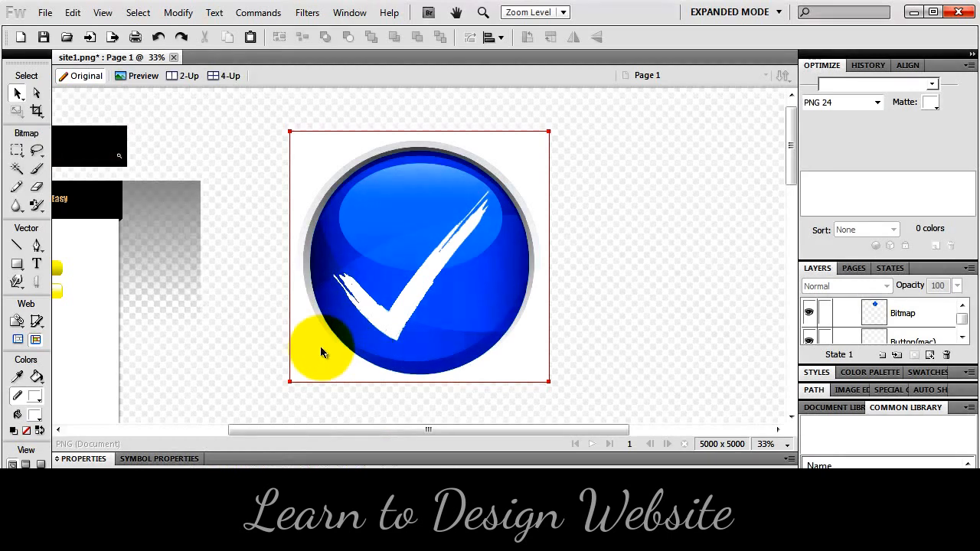
{"action": "left_click", "coordinate": [284, 294]}
{"action": "left_click", "coordinate": [297, 249]}
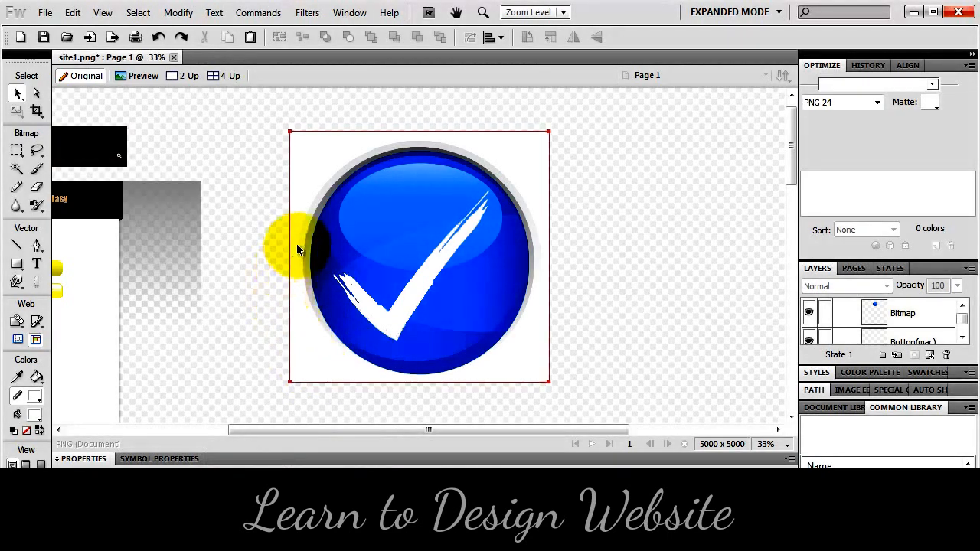
- Select the white background around the round checkmark badge with the Magic Wand and delete it
{"action": "left_click", "coordinate": [359, 198]}
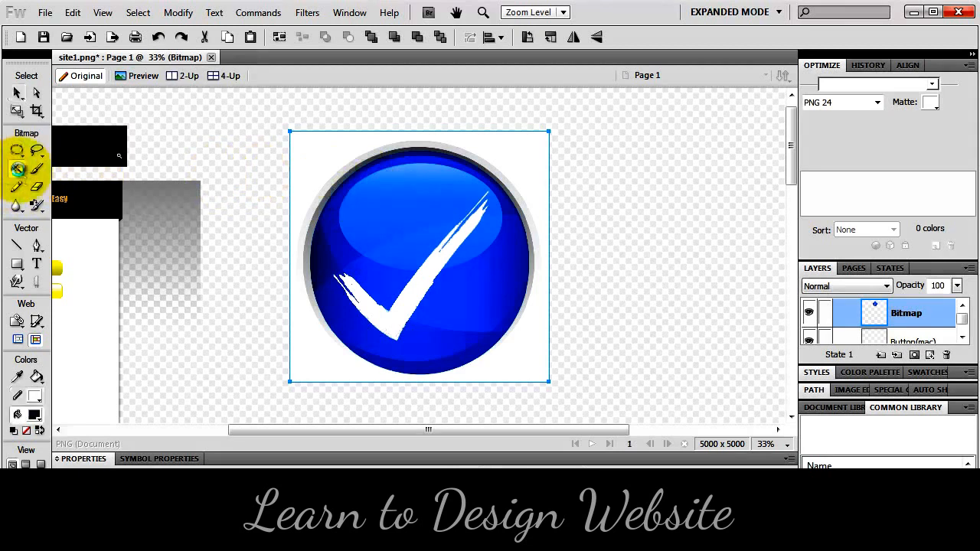
{"action": "left_click", "coordinate": [17, 170]}
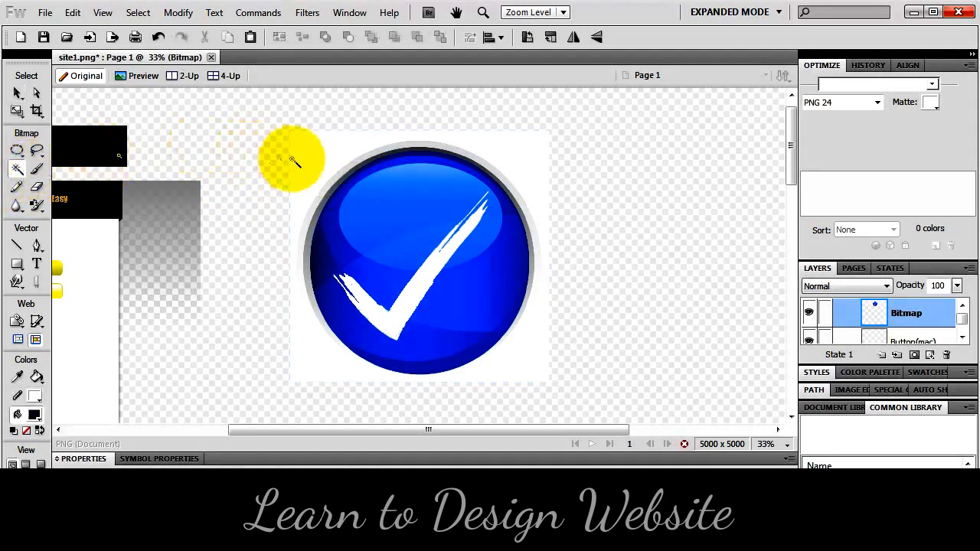
{"action": "left_click", "coordinate": [319, 165]}
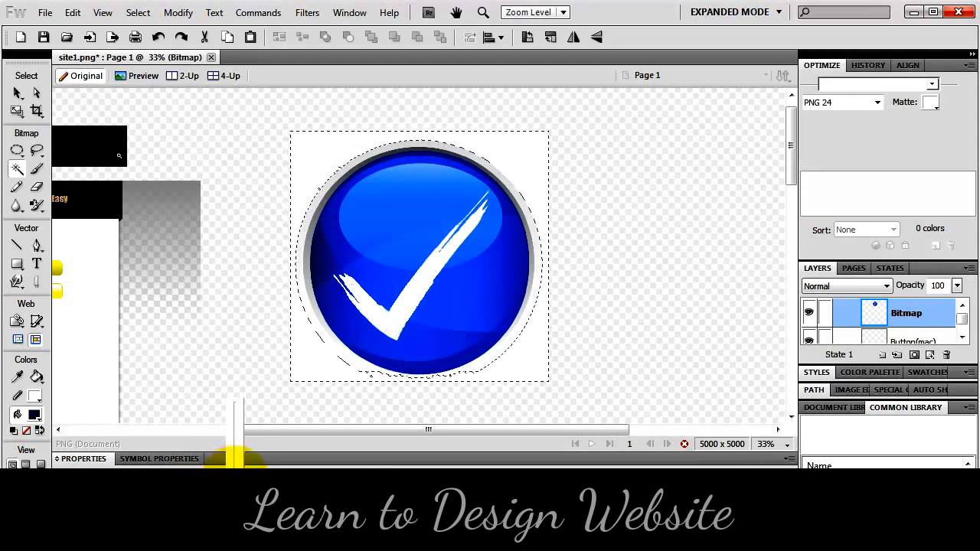
{"action": "key", "text": "ctrl+d"}
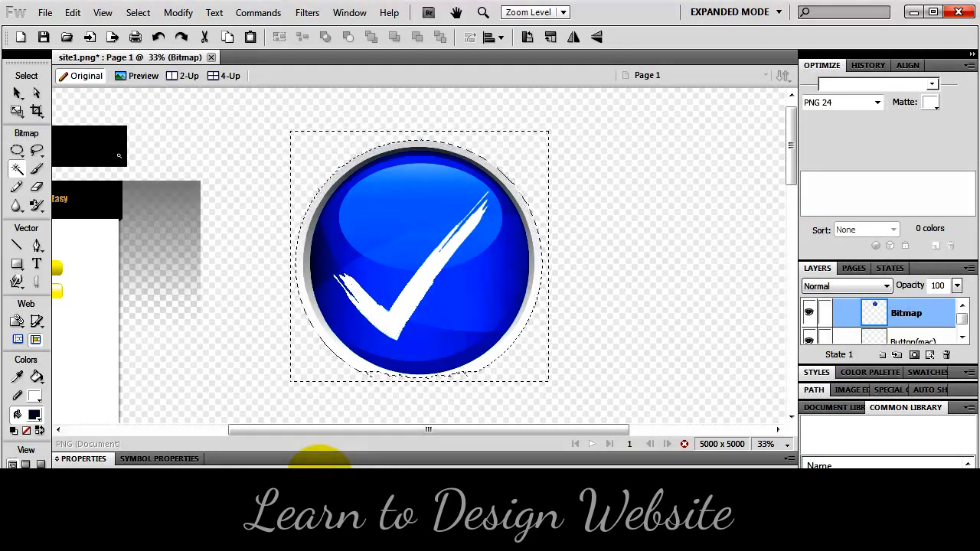
{"action": "key", "text": "v"}
{"action": "key", "text": "ctrl+d"}
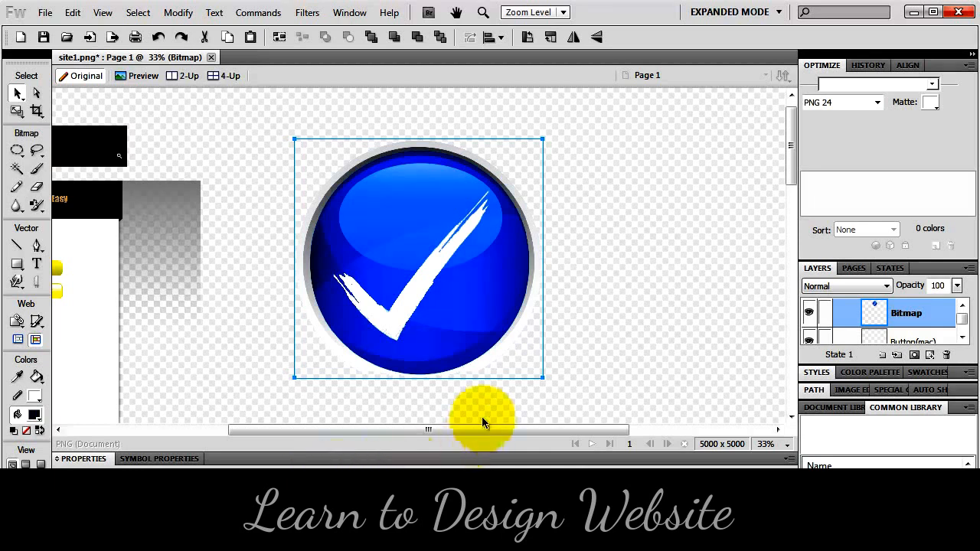
- Set the canvas color to black
{"action": "left_click", "coordinate": [659, 287]}
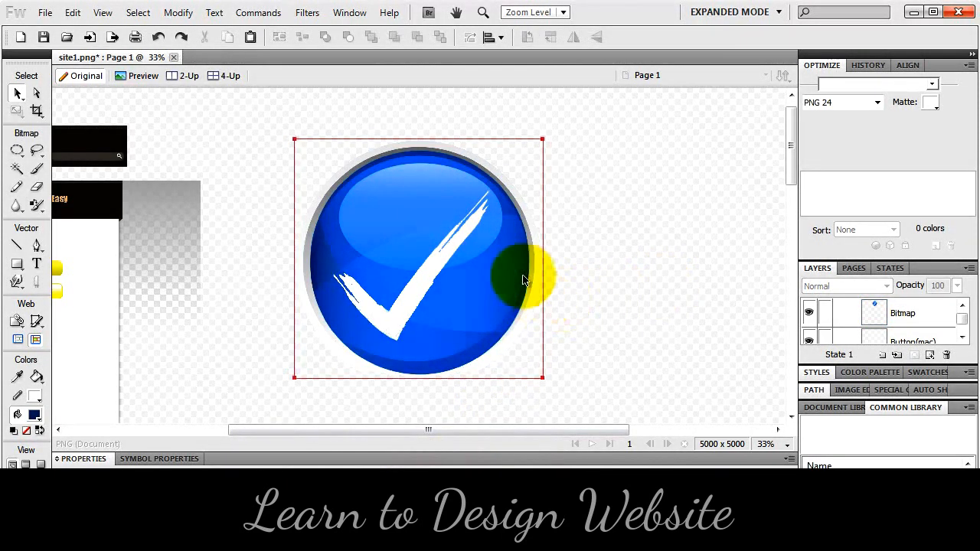
{"action": "left_click", "coordinate": [205, 478]}
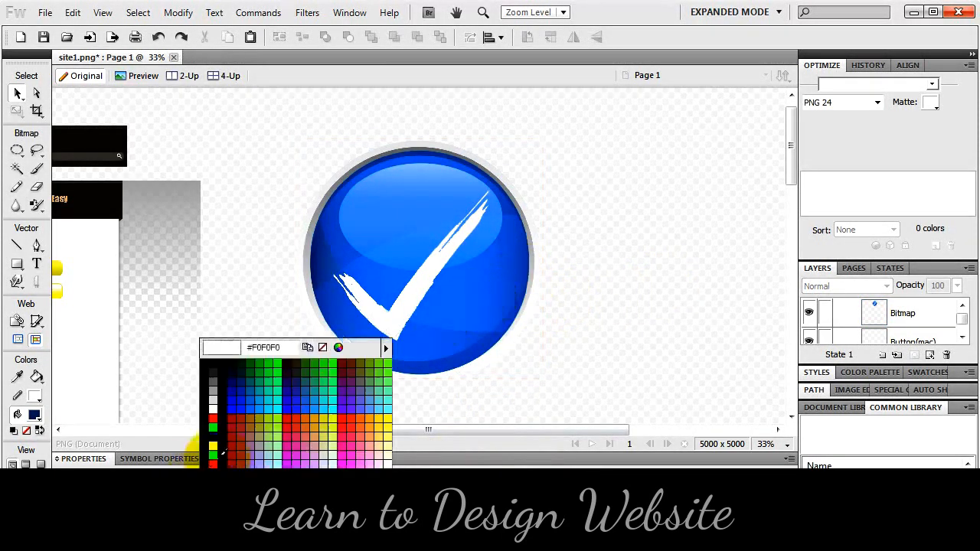
{"action": "left_click", "coordinate": [214, 362]}
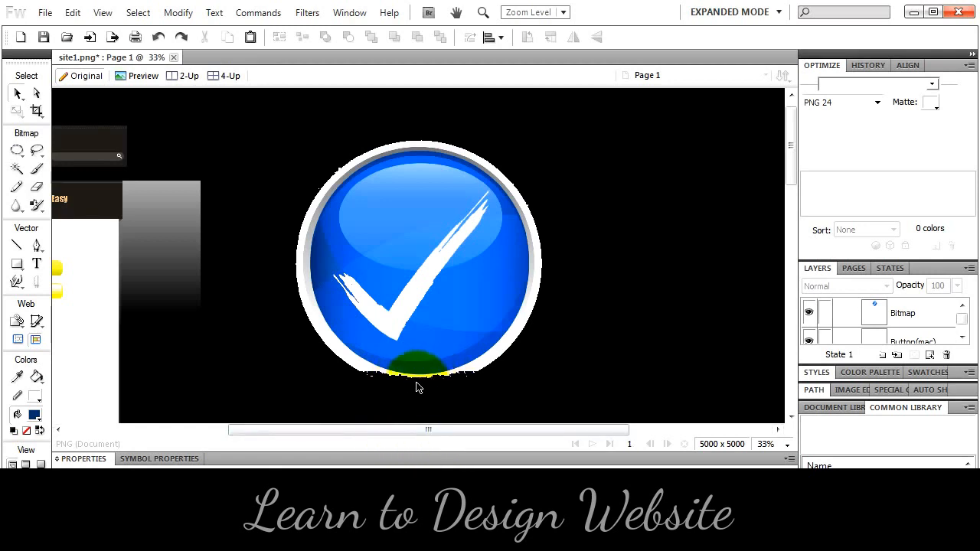
{"action": "left_click", "coordinate": [416, 322]}
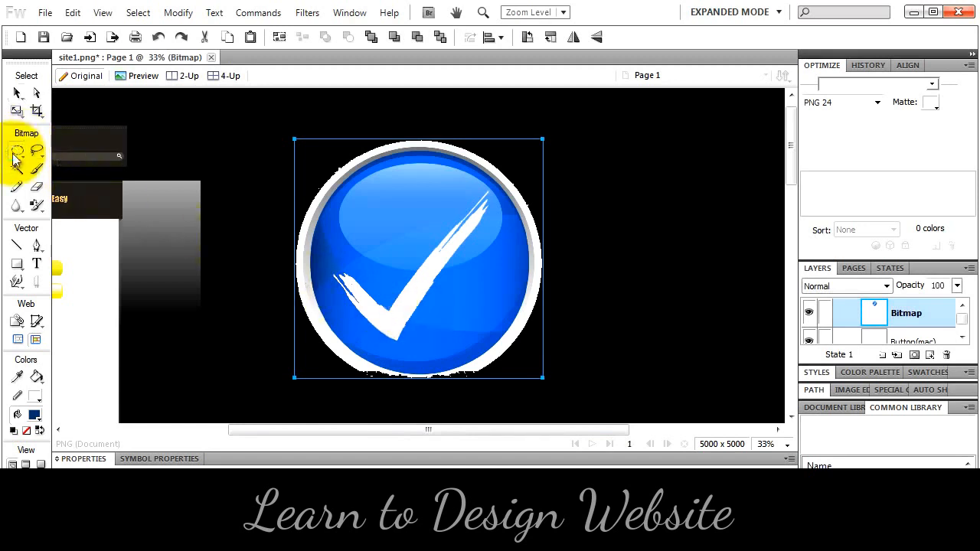
{"action": "left_click_drag", "start_coordinate": [17, 150], "coordinate": [63, 182]}
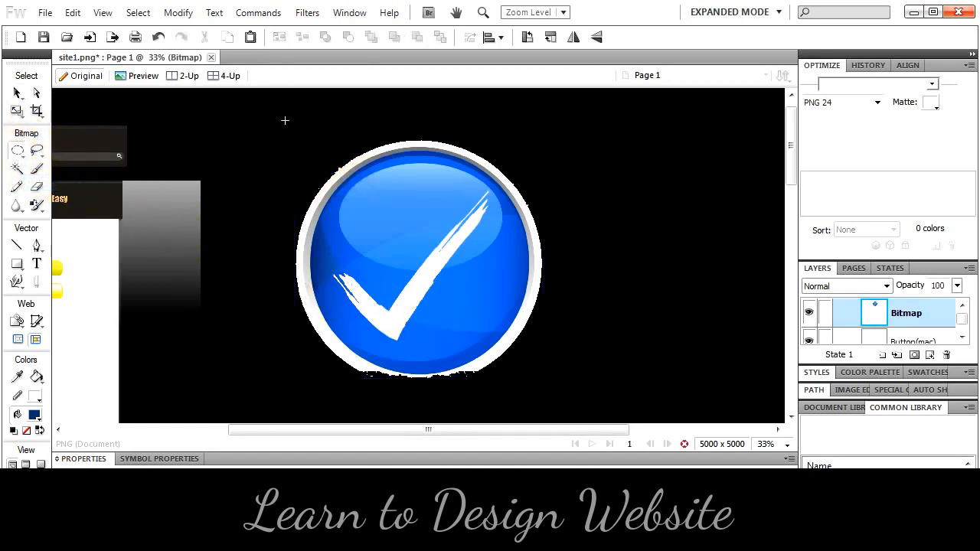
{"action": "left_click_drag", "start_coordinate": [284, 121], "coordinate": [549, 378]}
{"action": "key", "text": "v"}
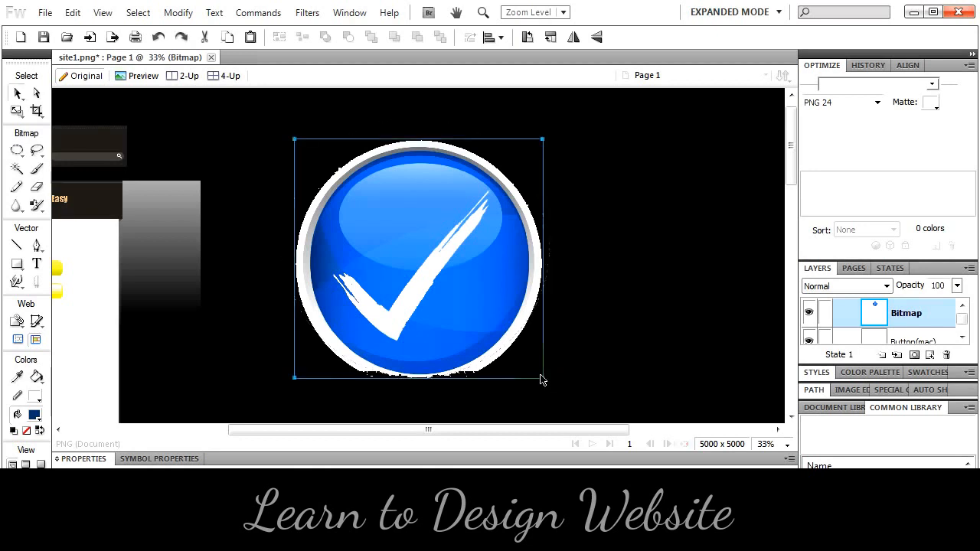
- Draw an oval marquee around the badge, invert the selection and delete the ragged white remnants along its lower edge
{"action": "left_click_drag", "start_coordinate": [16, 150], "coordinate": [61, 181]}
{"action": "left_click_drag", "start_coordinate": [276, 98], "coordinate": [557, 377]}
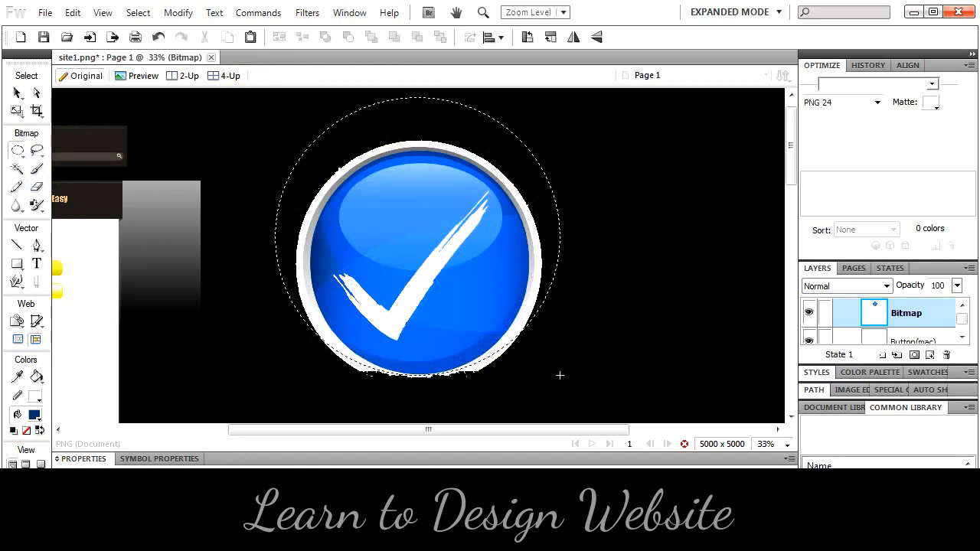
{"action": "key", "text": "ctrl+z"}
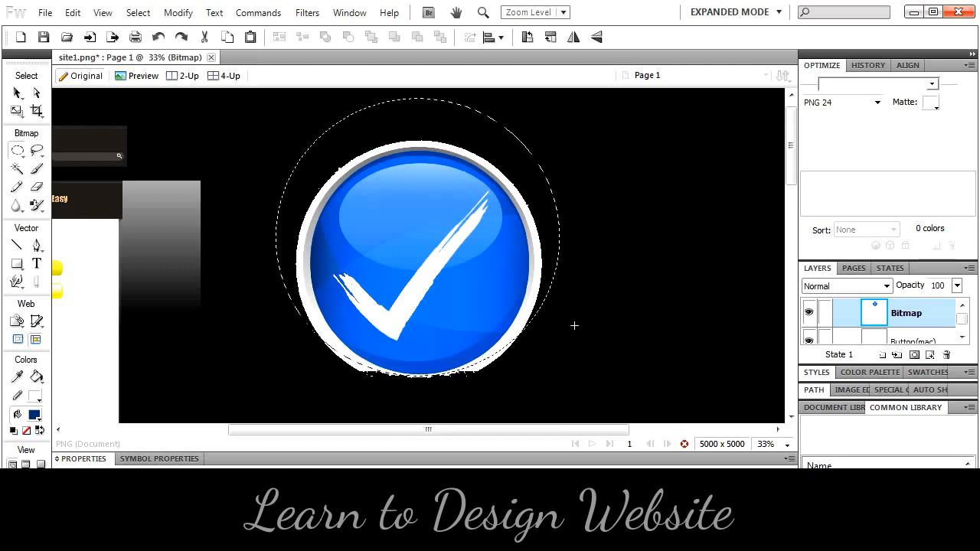
{"action": "left_click", "coordinate": [138, 13]}
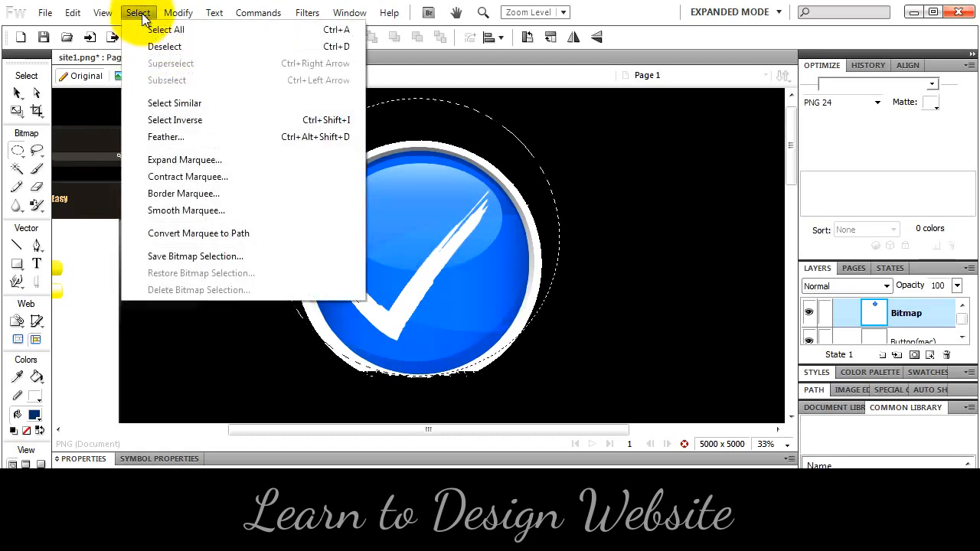
{"action": "left_click", "coordinate": [170, 123]}
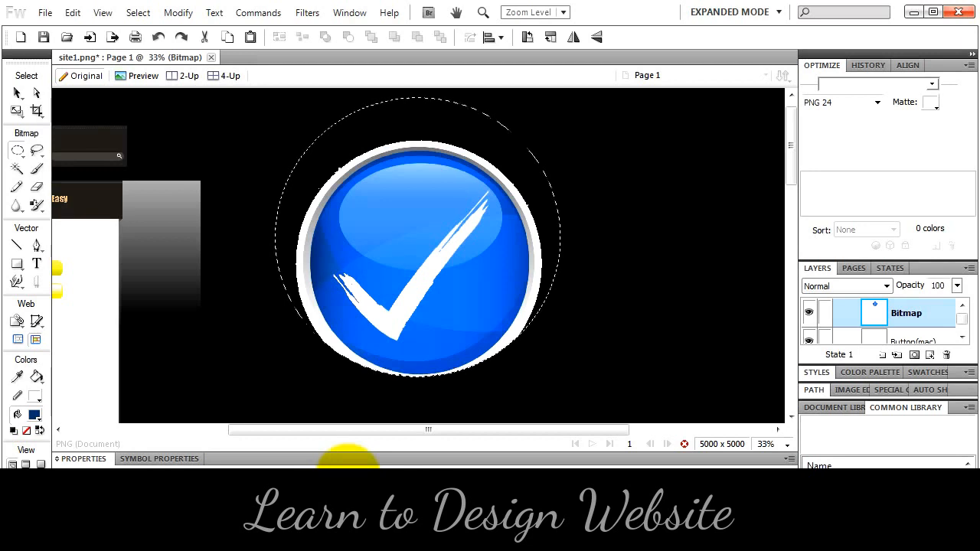
{"action": "key", "text": "v"}
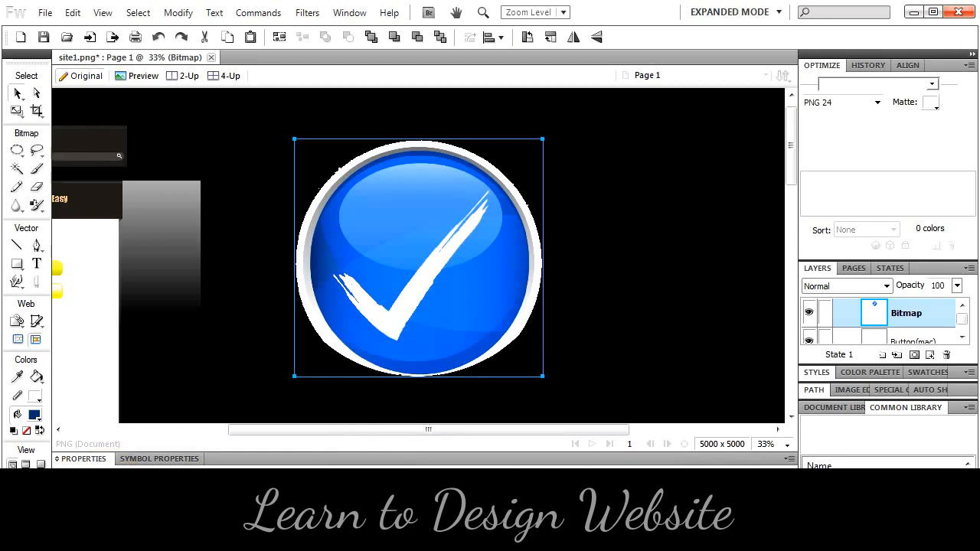
- Shrink the checkmark badge to a small icon and make the document canvas transparent
{"action": "key", "text": "Return"}
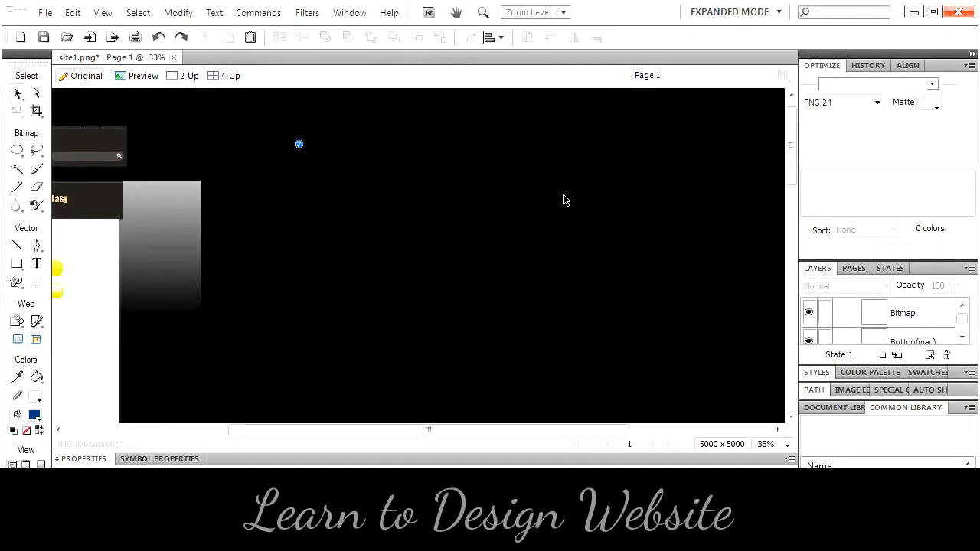
{"action": "left_click", "coordinate": [198, 472]}
{"action": "left_click", "coordinate": [323, 348]}
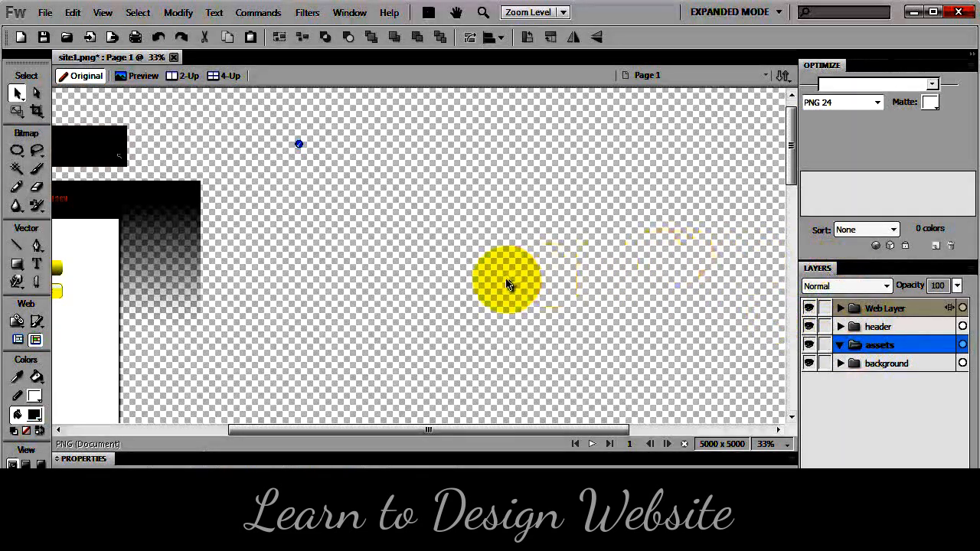
- Select the checkmark badge together with the button objects and move them from the header layer to the assets layer
{"action": "left_click", "coordinate": [299, 144]}
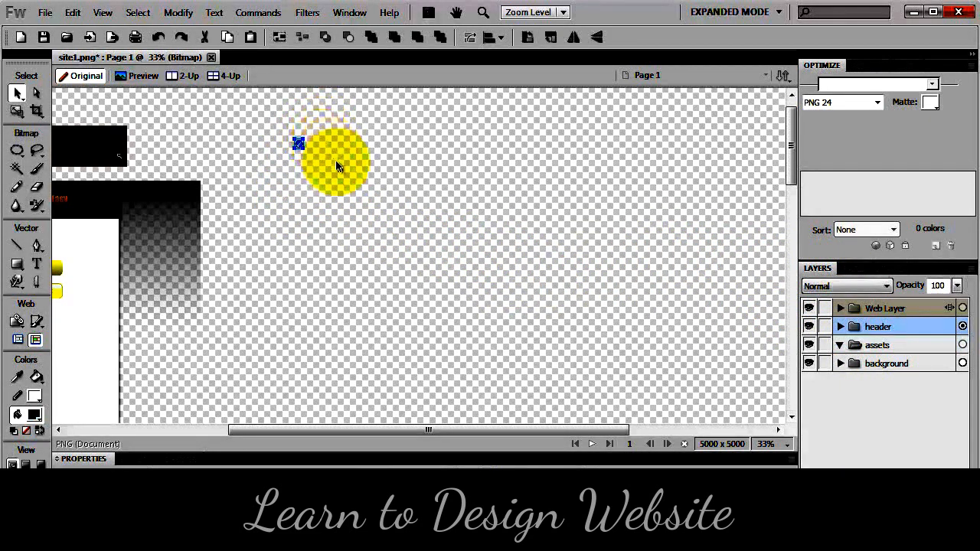
{"action": "key", "text": "space"}
{"action": "left_click_drag", "start_coordinate": [299, 201], "coordinate": [429, 180]}
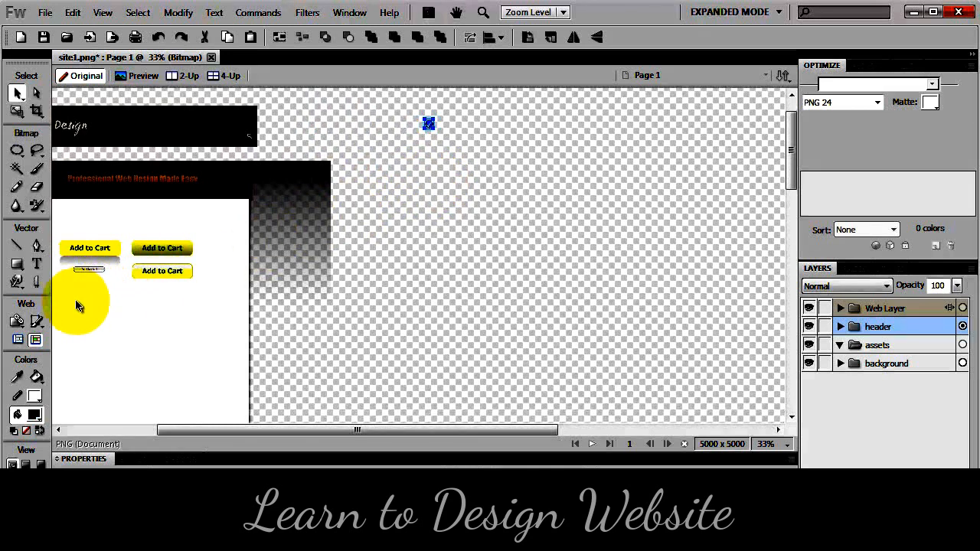
{"action": "left_click_drag", "start_coordinate": [75, 300], "coordinate": [206, 234]}
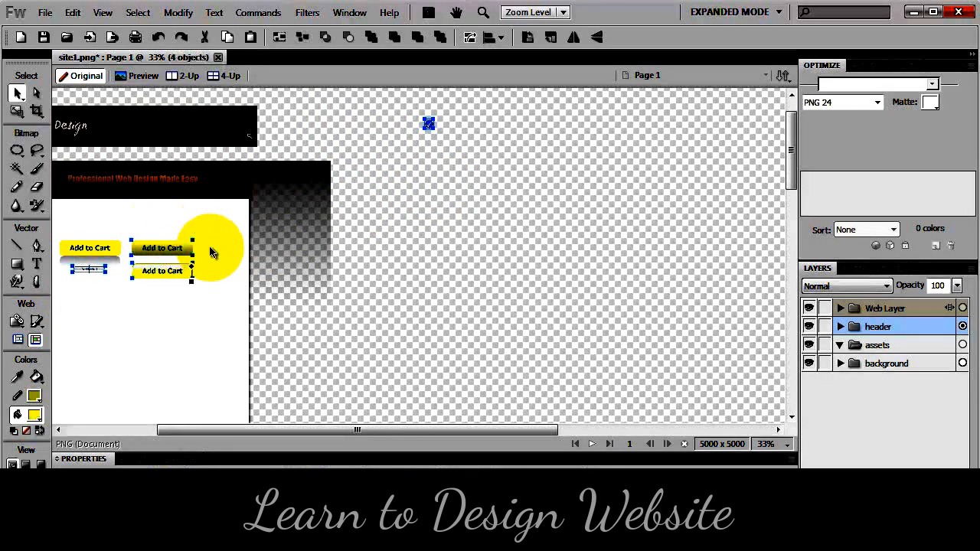
{"action": "left_click", "coordinate": [839, 327]}
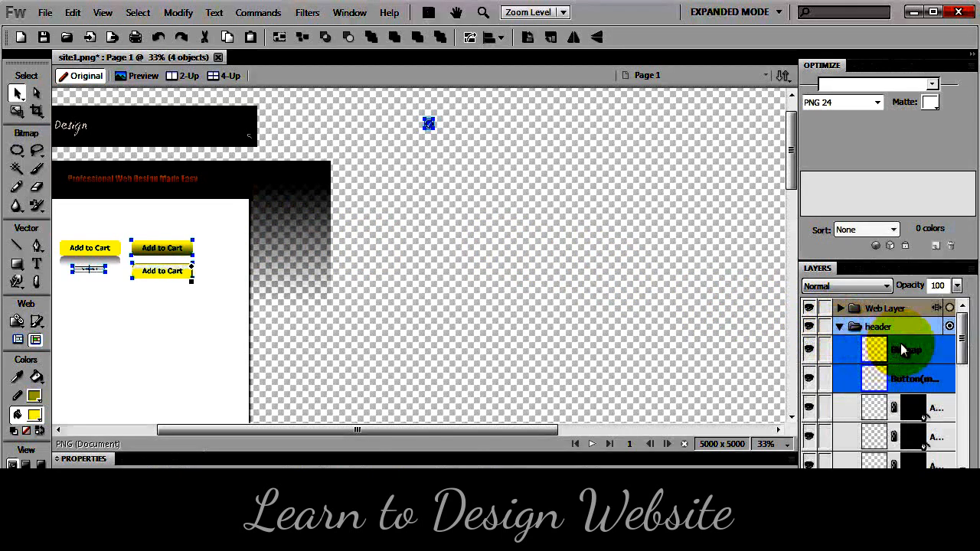
{"action": "mouse_move", "coordinate": [906, 350]}
{"action": "left_mouse_down"}
{"action": "mouse_move", "coordinate": [875, 388]}
{"action": "mouse_move", "coordinate": [896, 372]}
{"action": "mouse_move", "coordinate": [873, 435]}
{"action": "left_mouse_up"}
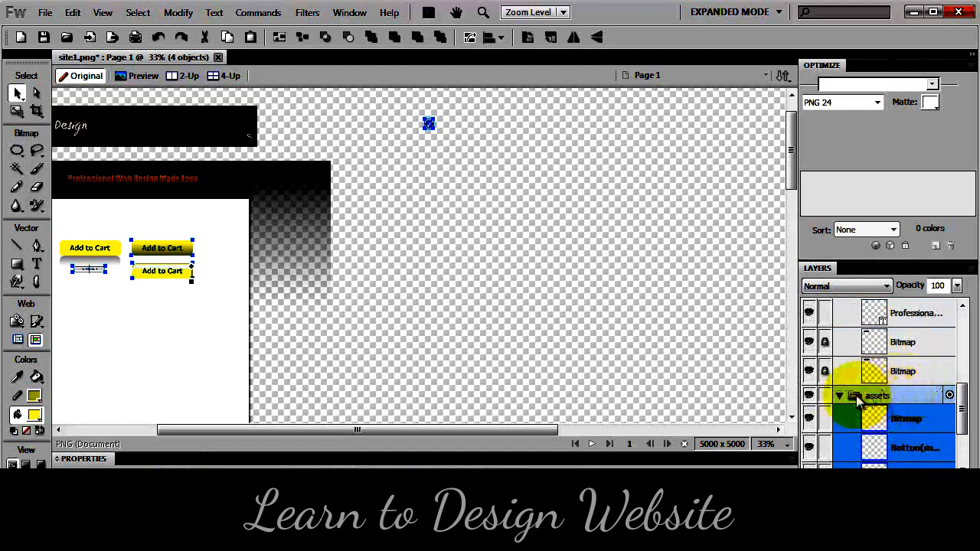
{"action": "left_click", "coordinate": [841, 398]}
{"action": "scroll", "coordinate": [879, 371], "scroll_direction": "up", "scroll_amount": 5}
{"action": "left_click", "coordinate": [840, 328]}
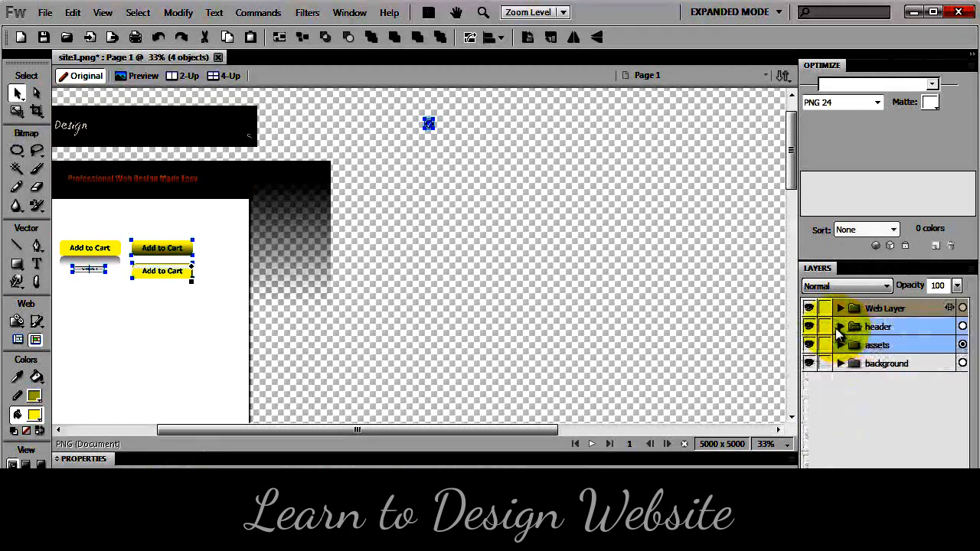
{"action": "left_click", "coordinate": [526, 241]}
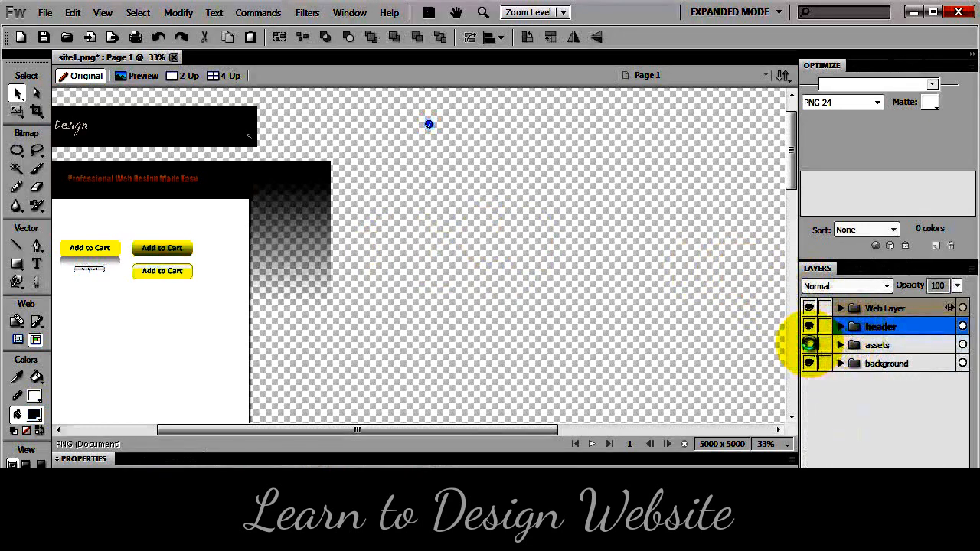
{"action": "left_click", "coordinate": [808, 345]}
{"action": "left_click", "coordinate": [808, 345]}
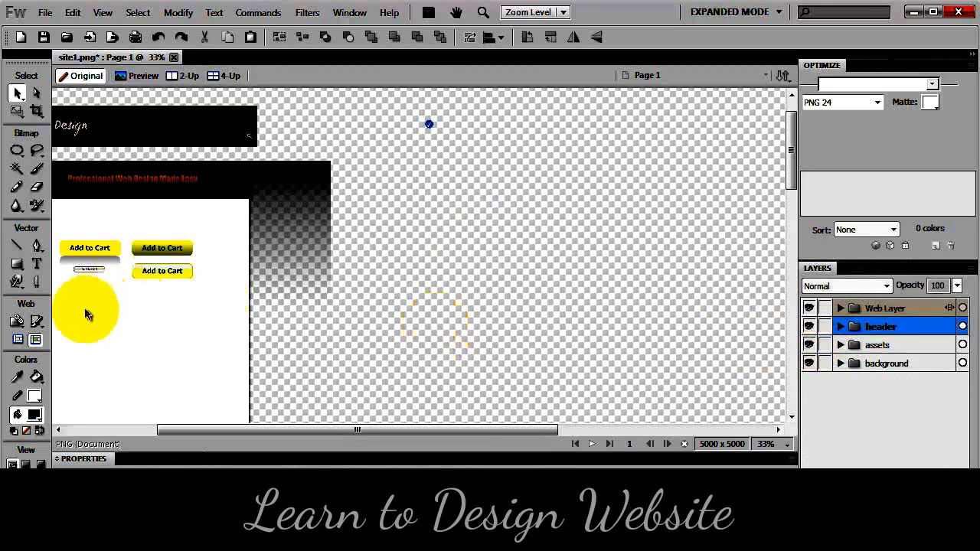
- Select the Add to Cart buttons and move the topmost Add to Cart object from the header layer into the assets layer
{"action": "left_click_drag", "start_coordinate": [80, 313], "coordinate": [323, 249]}
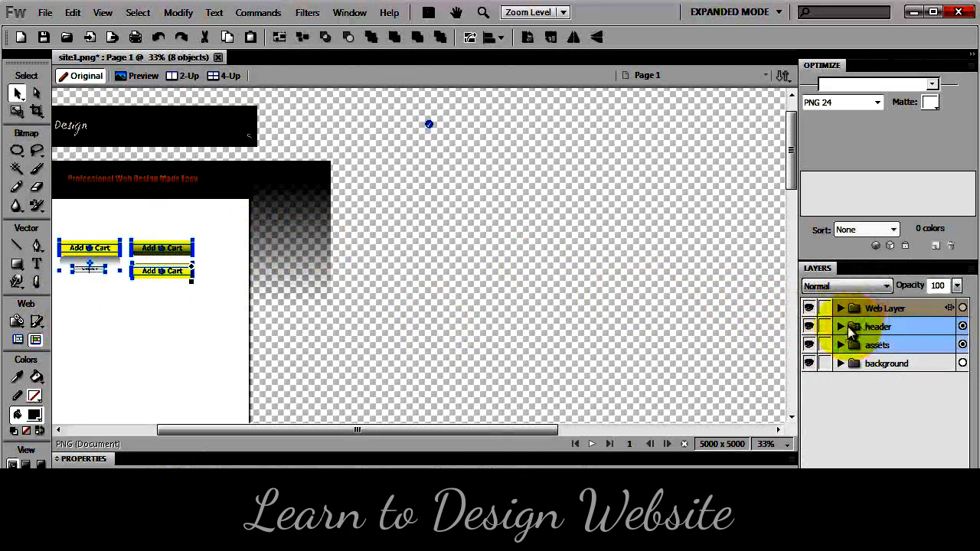
{"action": "left_click", "coordinate": [840, 327]}
{"action": "left_click", "coordinate": [846, 360]}
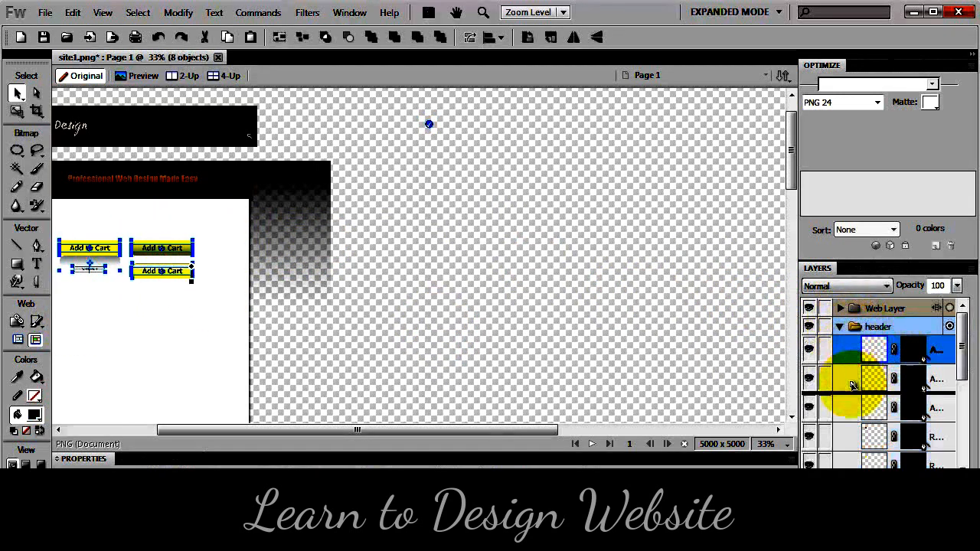
{"action": "scroll", "coordinate": [881, 429], "scroll_direction": "down", "scroll_amount": 3}
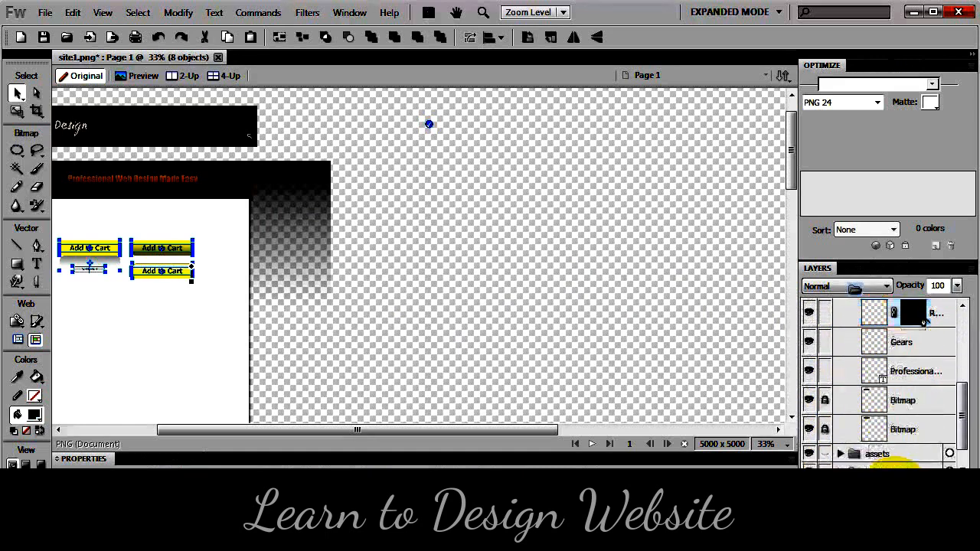
{"action": "left_click", "coordinate": [880, 425]}
{"action": "scroll", "coordinate": [853, 416], "scroll_direction": "up", "scroll_amount": 3}
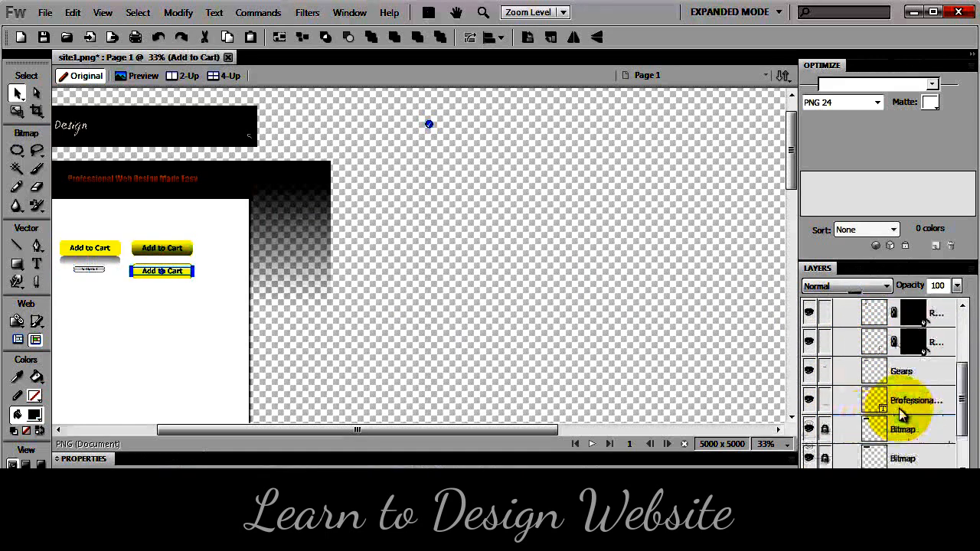
{"action": "left_click", "coordinate": [839, 327]}
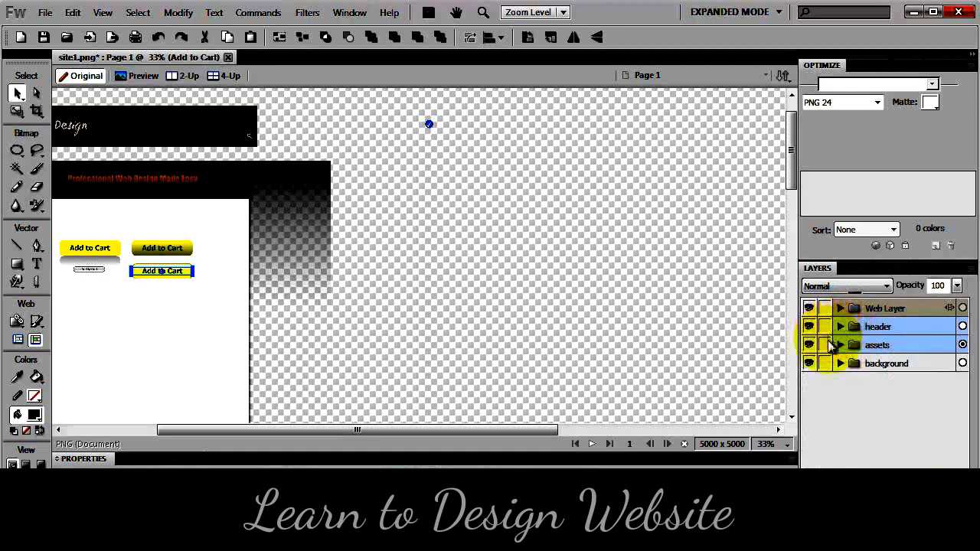
{"action": "left_click", "coordinate": [808, 344]}
{"action": "left_click", "coordinate": [809, 345]}
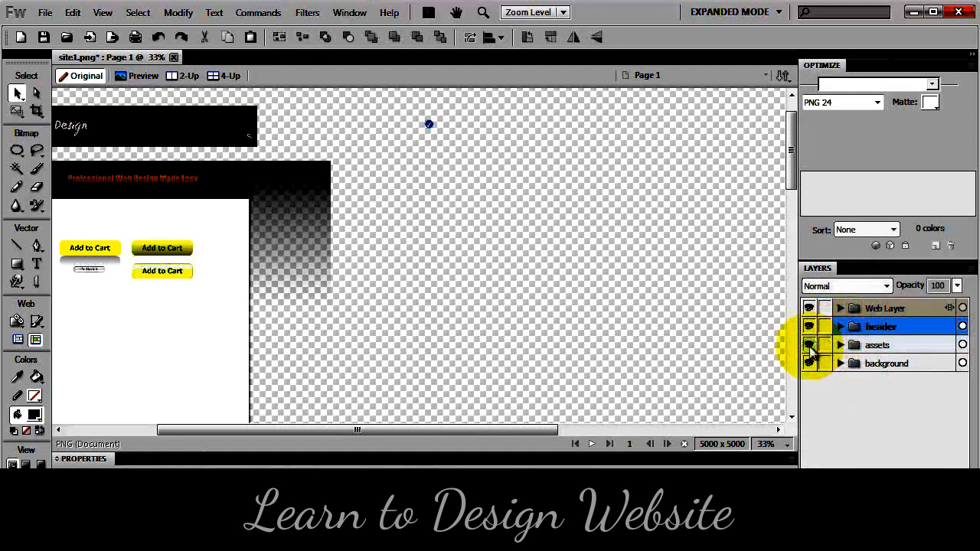
- Move all remaining Add to Cart button parts from the header layer into the assets layer
{"action": "left_click_drag", "start_coordinate": [66, 310], "coordinate": [184, 237]}
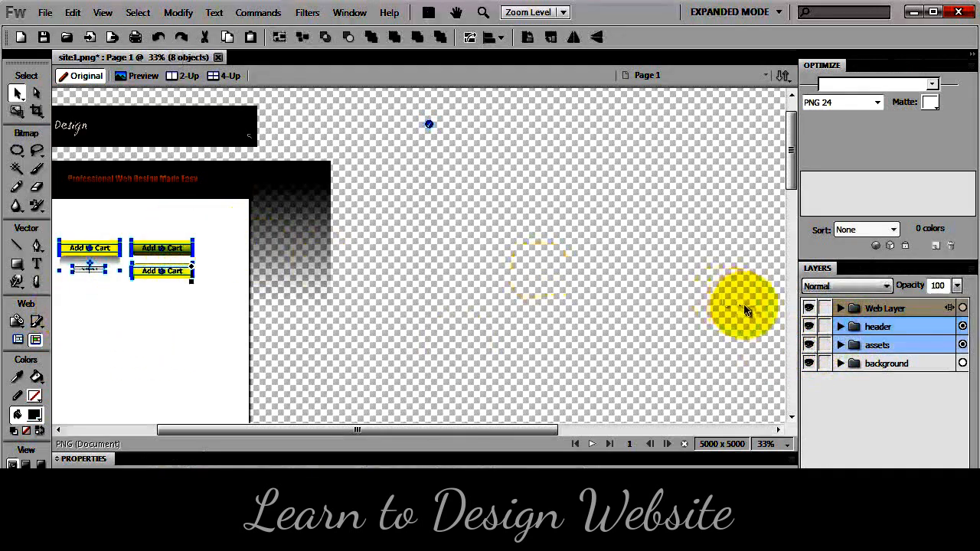
{"action": "left_click", "coordinate": [839, 327]}
{"action": "left_click_drag", "start_coordinate": [865, 350], "coordinate": [894, 432]}
{"action": "scroll", "coordinate": [912, 401], "scroll_direction": "up", "scroll_amount": 1}
{"action": "left_click", "coordinate": [839, 327]}
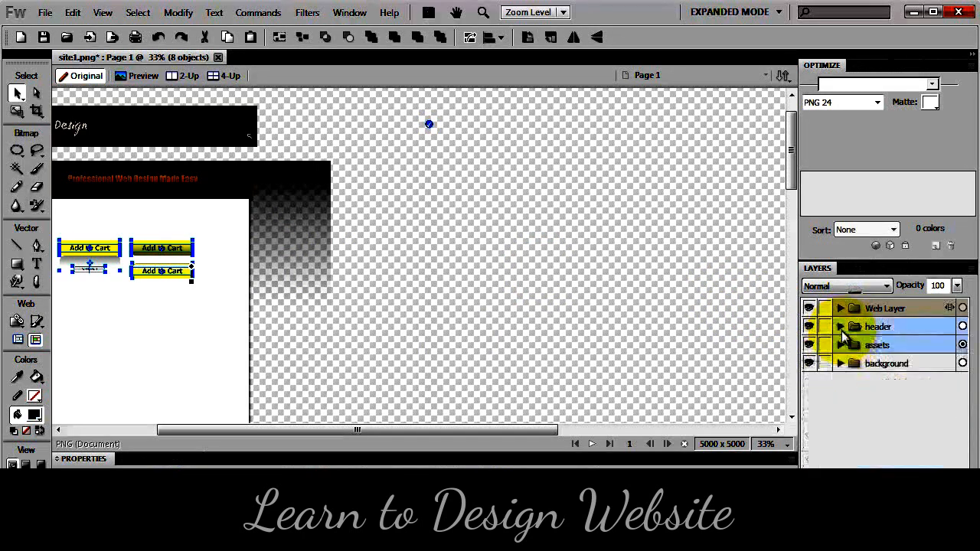
{"action": "left_click", "coordinate": [809, 346]}
{"action": "left_click", "coordinate": [809, 345]}
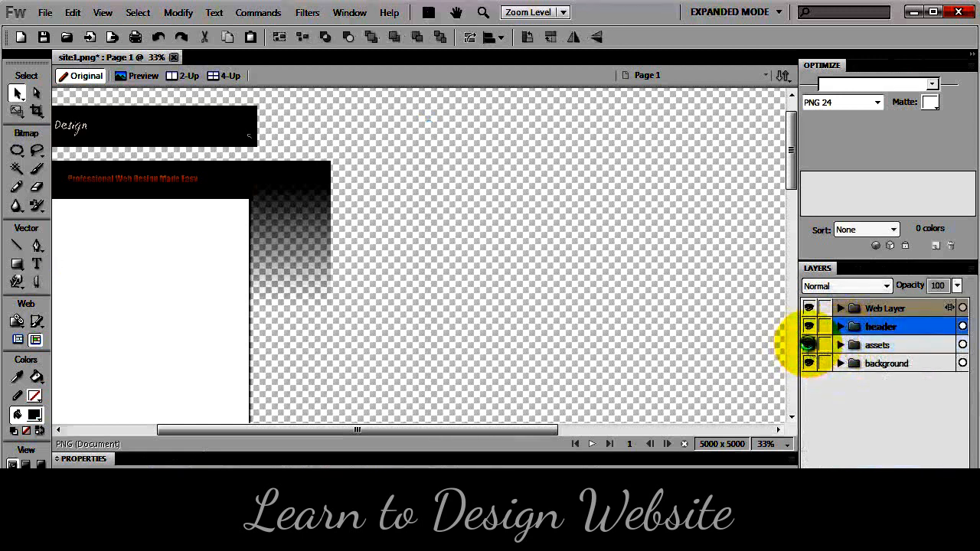
- Move the assets layer above the header layer in the stacking order
{"action": "left_click", "coordinate": [888, 345]}
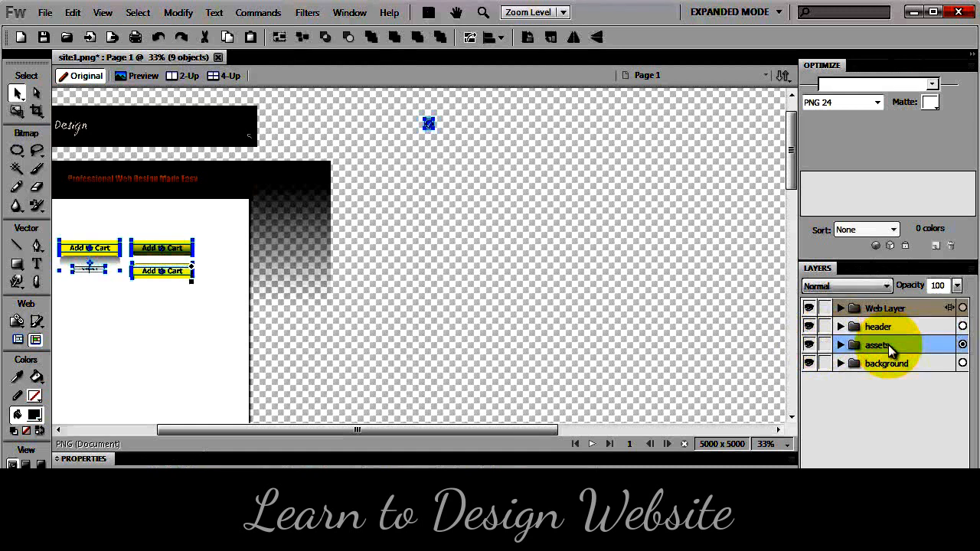
{"action": "left_click_drag", "start_coordinate": [888, 344], "coordinate": [890, 327]}
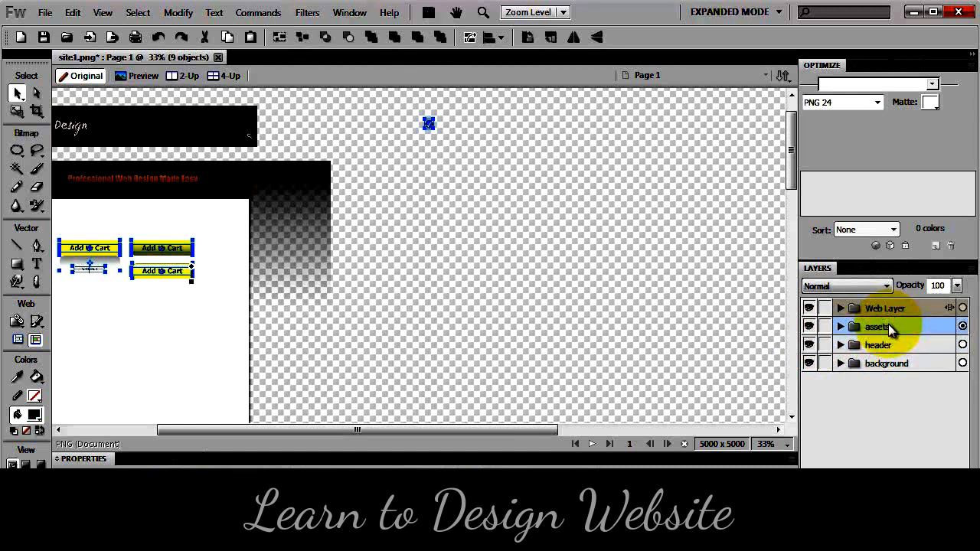
{"action": "left_click", "coordinate": [855, 270]}
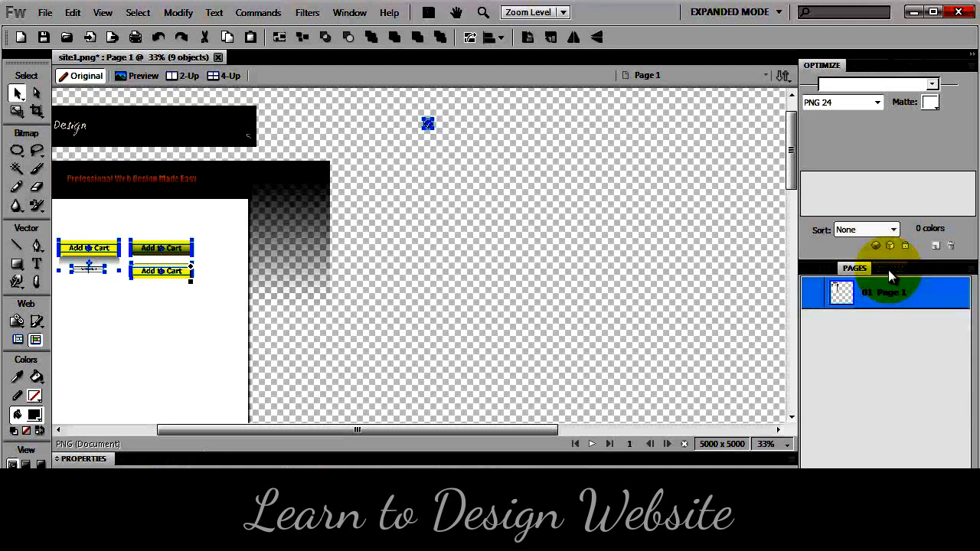
{"action": "left_click_drag", "start_coordinate": [890, 274], "coordinate": [825, 274]}
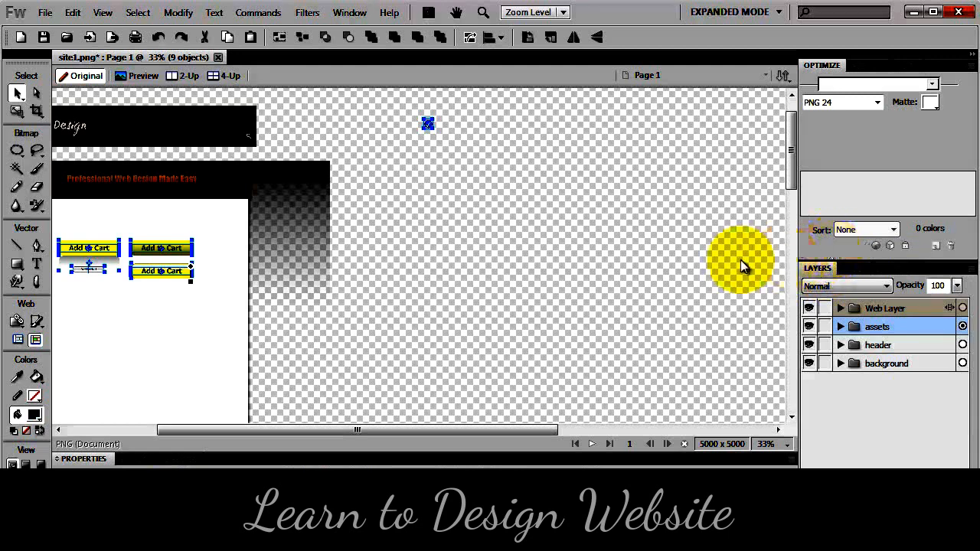
- Draw a slice over the black "Professional Web Design Made Easy" banner
{"action": "left_click", "coordinate": [36, 321]}
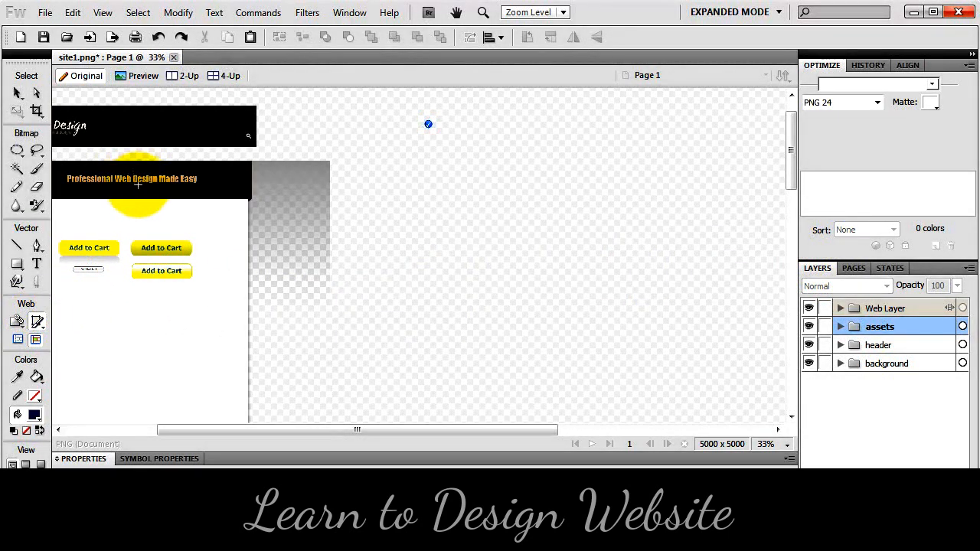
{"action": "left_click_drag", "start_coordinate": [114, 199], "coordinate": [229, 192]}
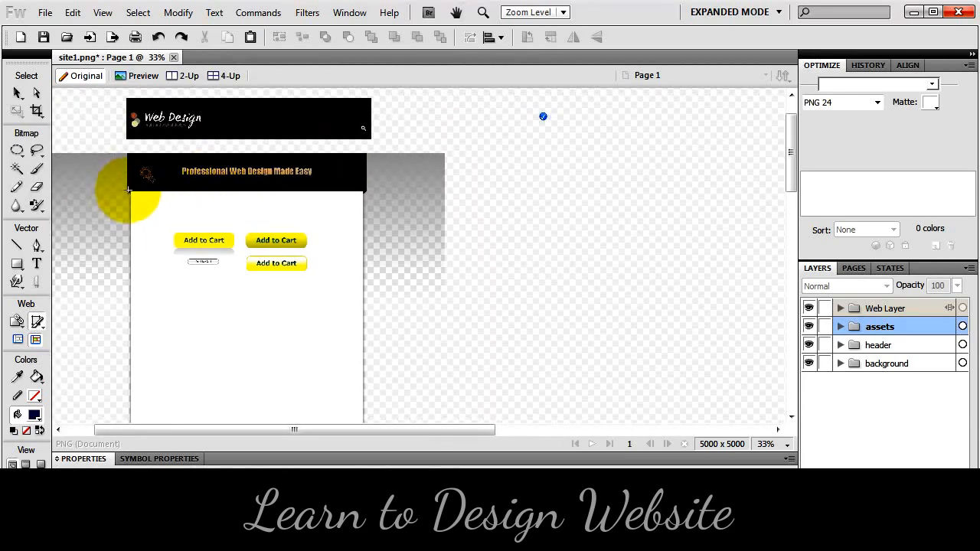
{"action": "left_click_drag", "start_coordinate": [129, 191], "coordinate": [366, 153]}
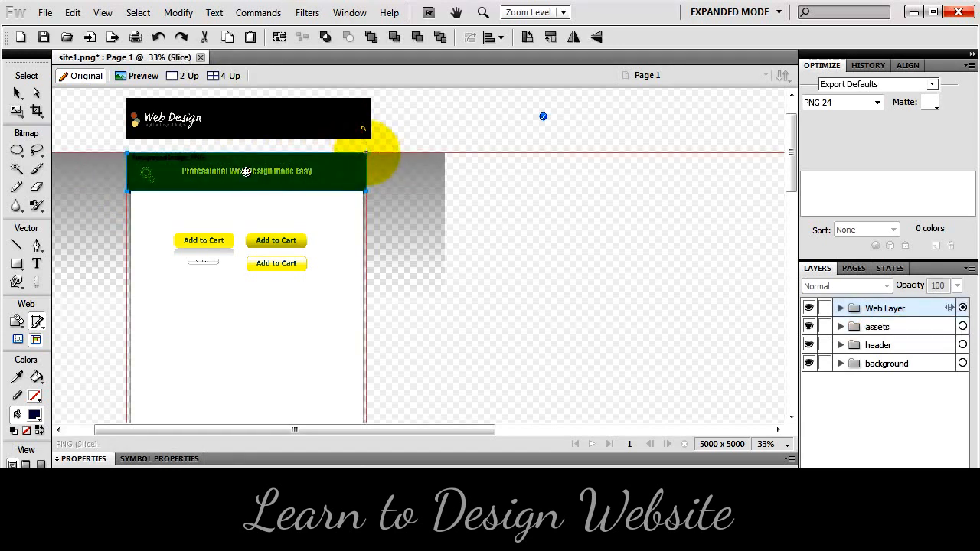
- Check the banner slice up close and align its right edge with the end of the black banner
{"action": "key", "text": "v"}
{"action": "key", "text": "ctrl+equal"}
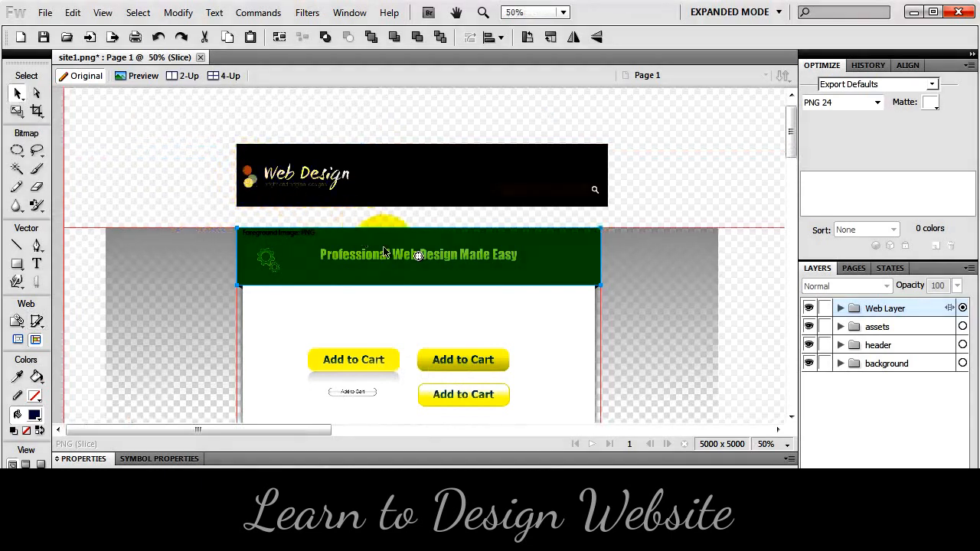
{"action": "key", "text": "ctrl+equal"}
{"action": "key", "text": "ctrl+equal"}
{"action": "key", "text": "k"}
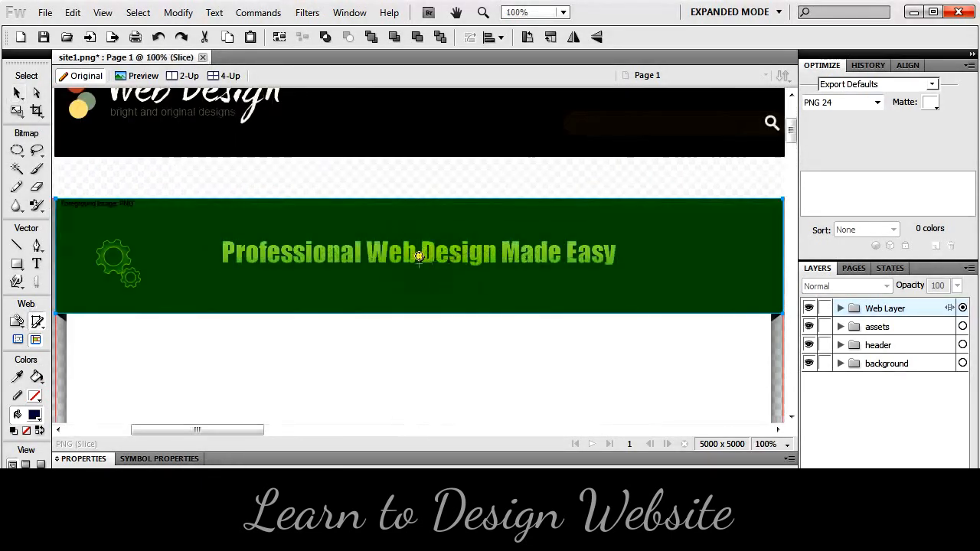
{"action": "key", "text": "space"}
{"action": "left_click_drag", "start_coordinate": [287, 254], "coordinate": [160, 189]}
{"action": "left_click_drag", "start_coordinate": [291, 191], "coordinate": [198, 188]}
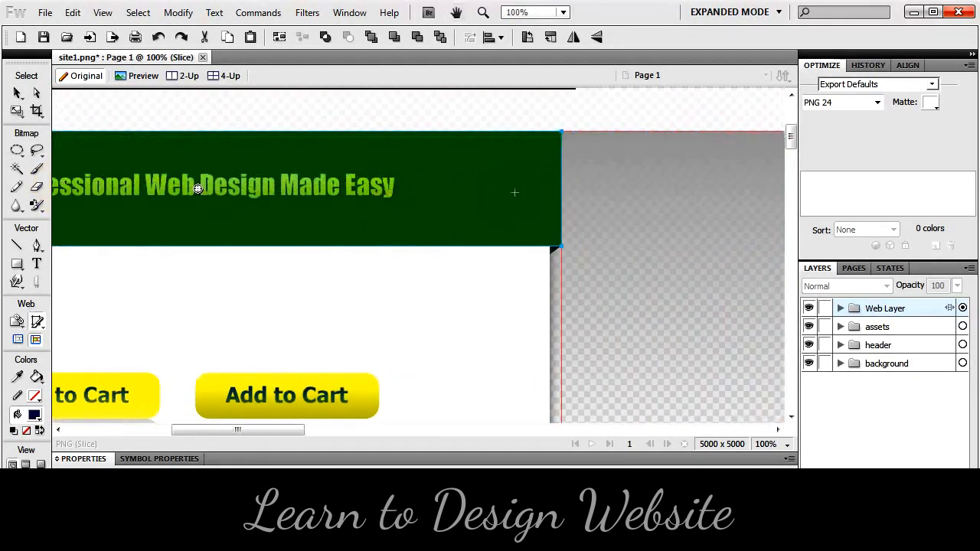
{"action": "left_click", "coordinate": [16, 92]}
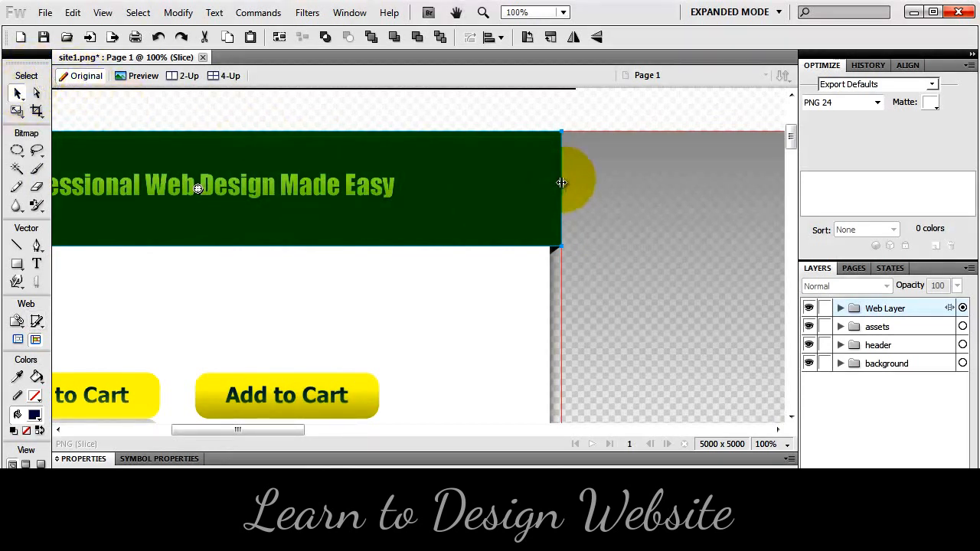
{"action": "mouse_move", "coordinate": [564, 180]}
{"action": "left_mouse_down"}
{"action": "mouse_move", "coordinate": [579, 182]}
{"action": "mouse_move", "coordinate": [563, 180]}
{"action": "left_mouse_up"}
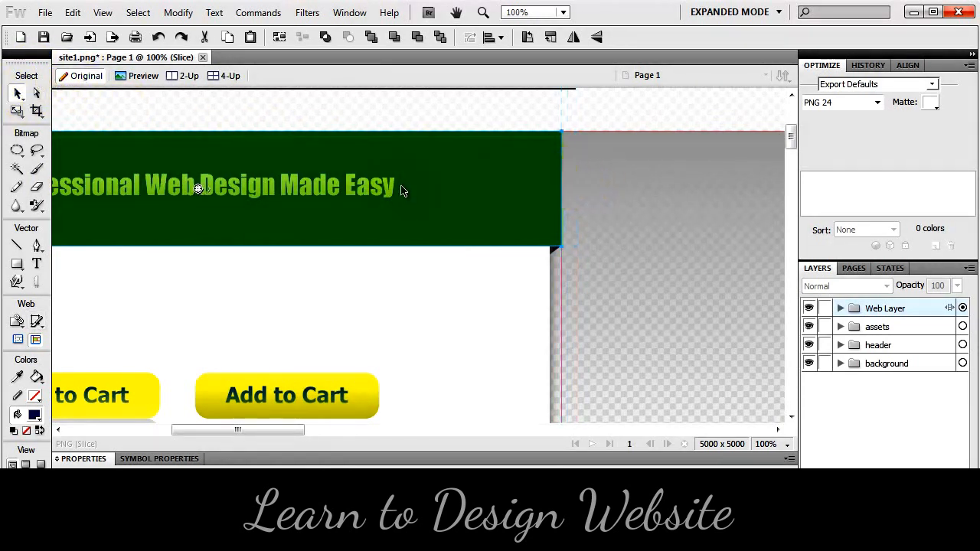
{"action": "key", "text": "space"}
{"action": "left_click_drag", "start_coordinate": [184, 218], "coordinate": [387, 243]}
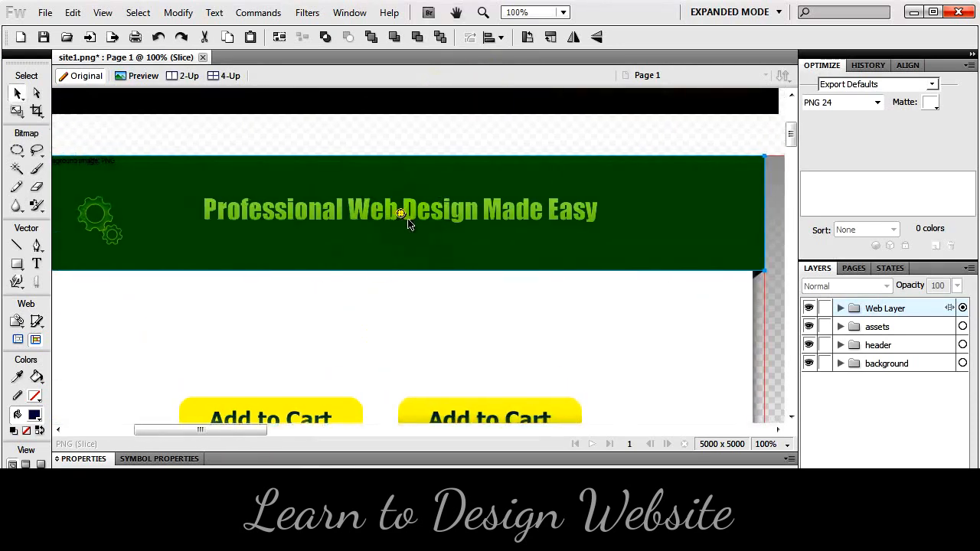
- Expand the Web Layer and select the banner's slice in it
{"action": "key", "text": "ctrl+minus"}
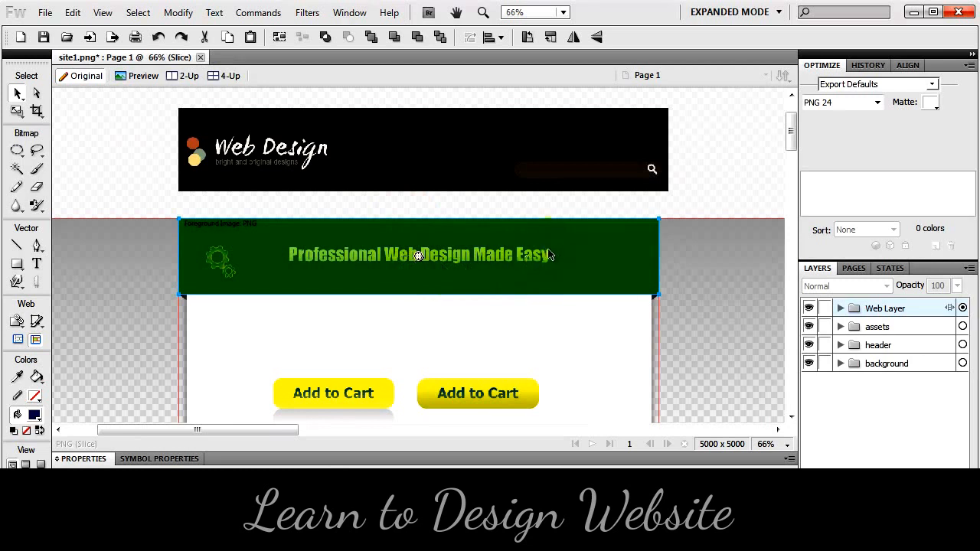
{"action": "left_click", "coordinate": [659, 239]}
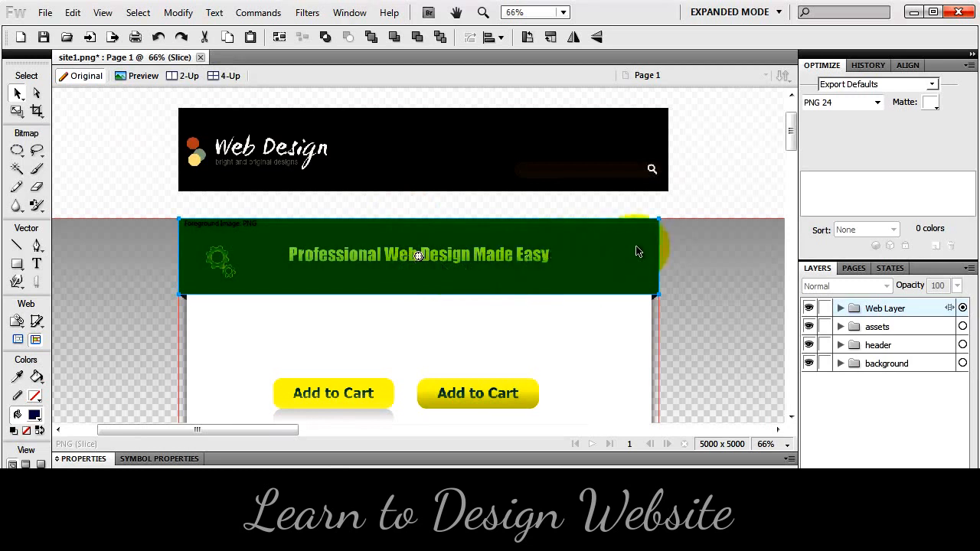
{"action": "left_click", "coordinate": [840, 308]}
{"action": "left_click", "coordinate": [904, 337]}
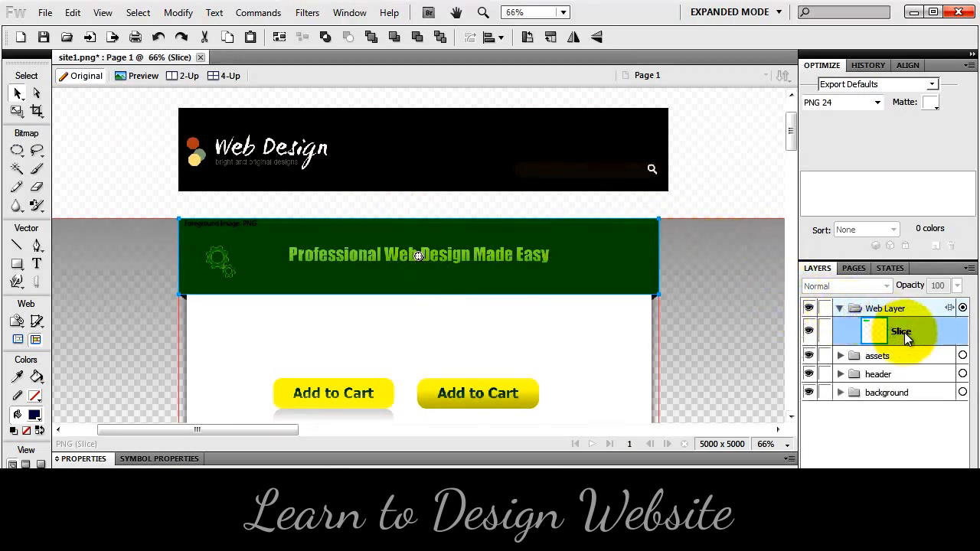
- Rename the banner's slice in the Web Layer as header
{"action": "double_click", "coordinate": [902, 332]}
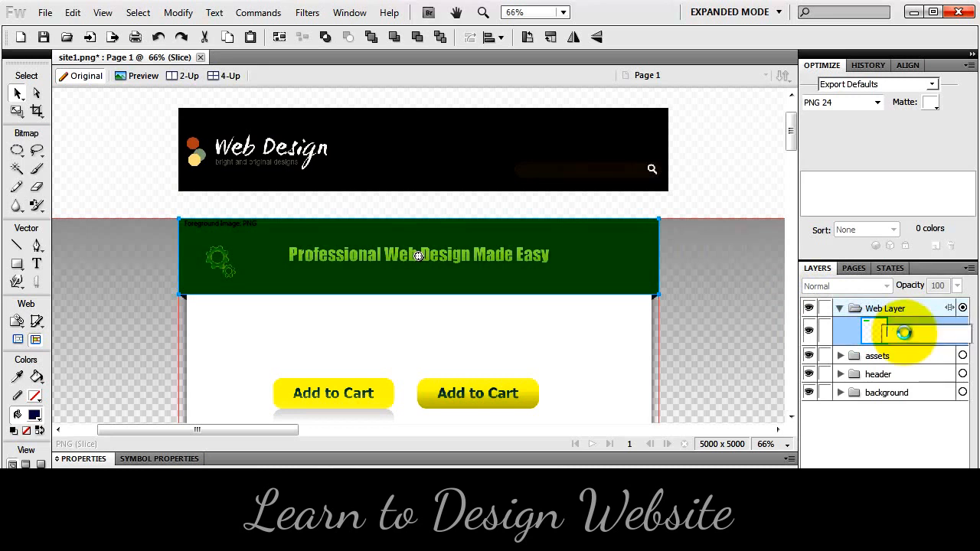
{"action": "type", "text": "header"}
{"action": "key", "text": "Return"}
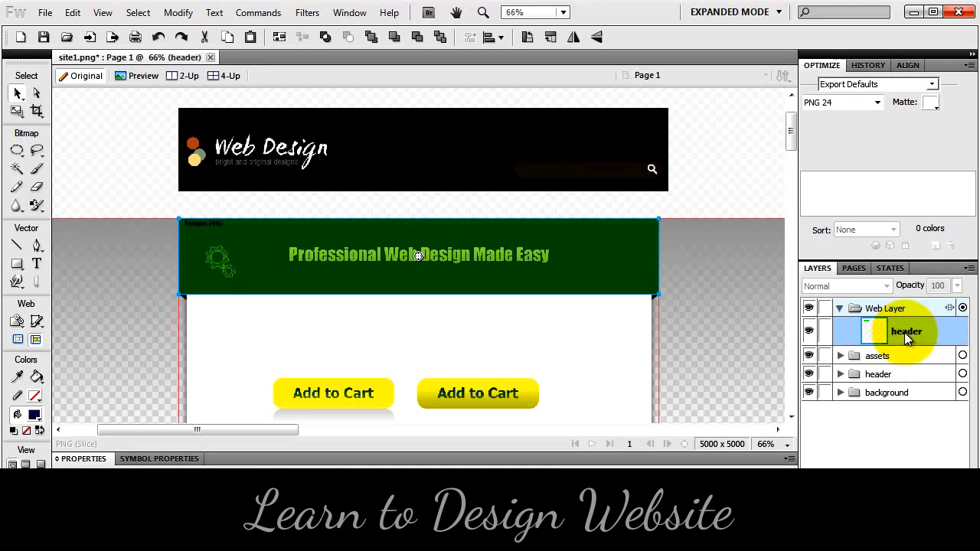
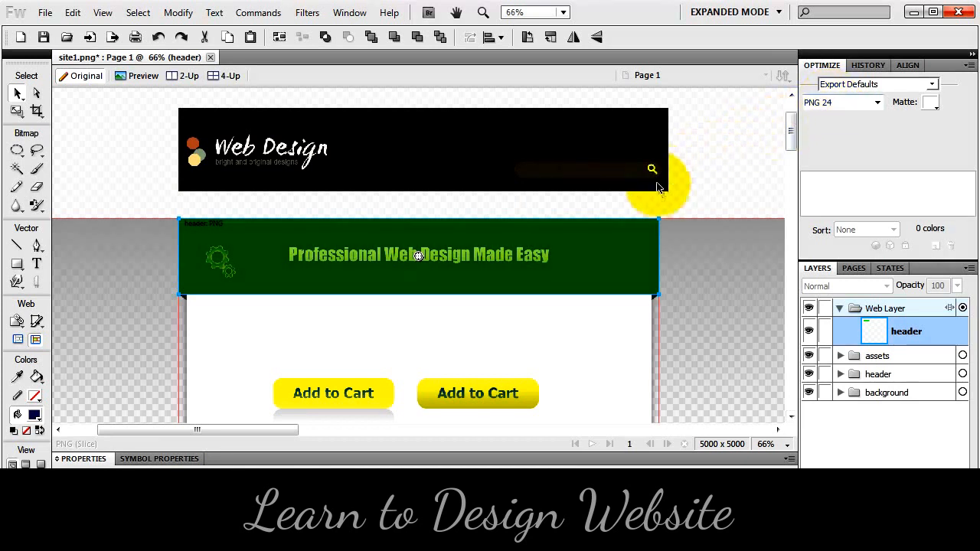
- Export the header slice as an image into a new folder named images inside the site1 folder
{"action": "right_click", "coordinate": [559, 260]}
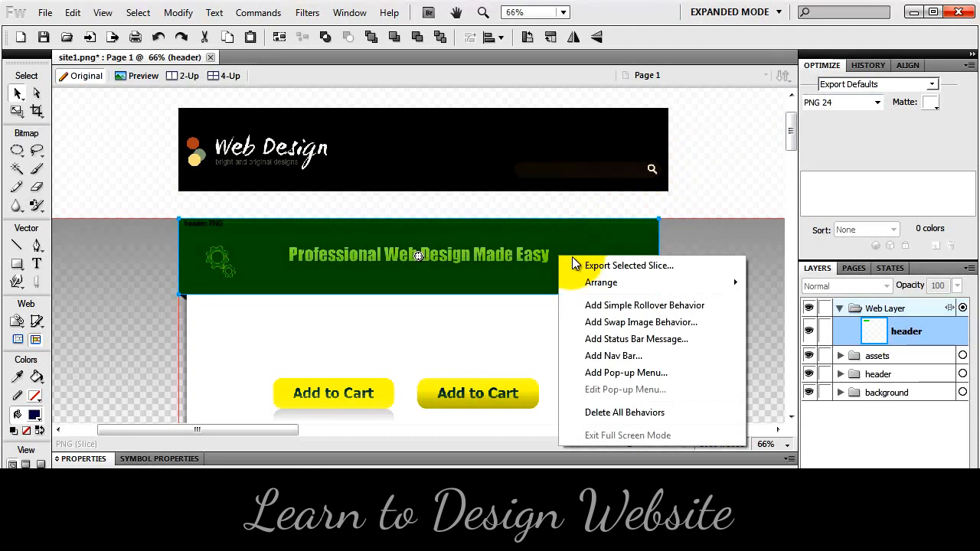
{"action": "left_click", "coordinate": [601, 268]}
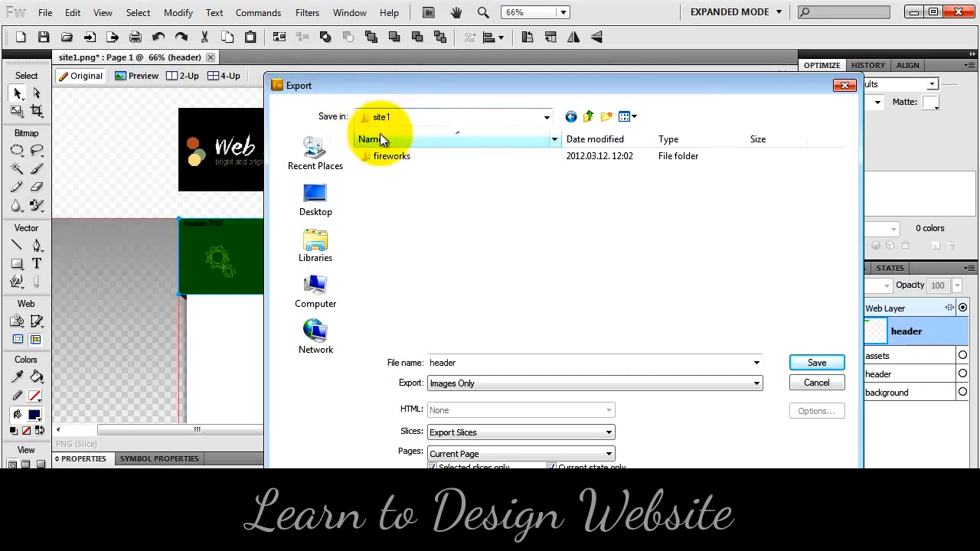
{"action": "left_click", "coordinate": [606, 116]}
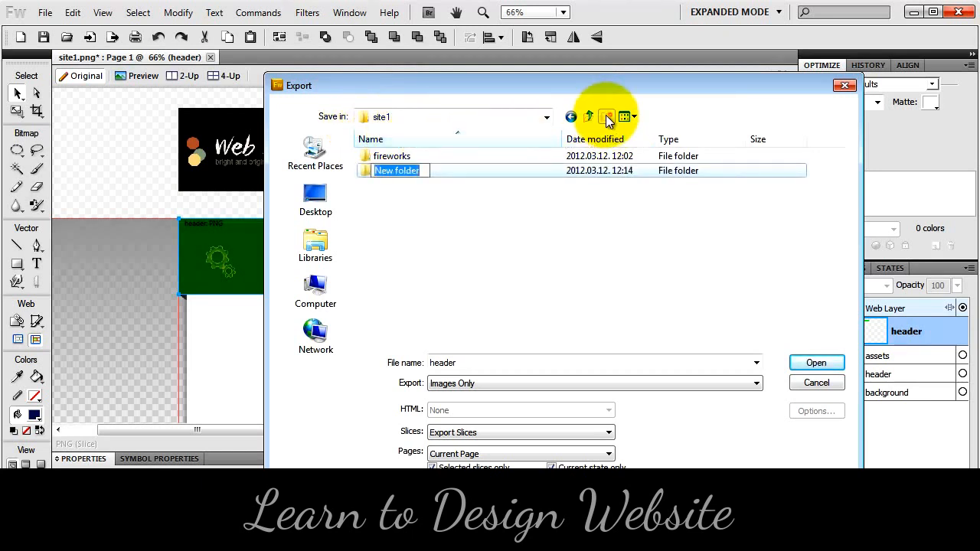
{"action": "type", "text": "images"}
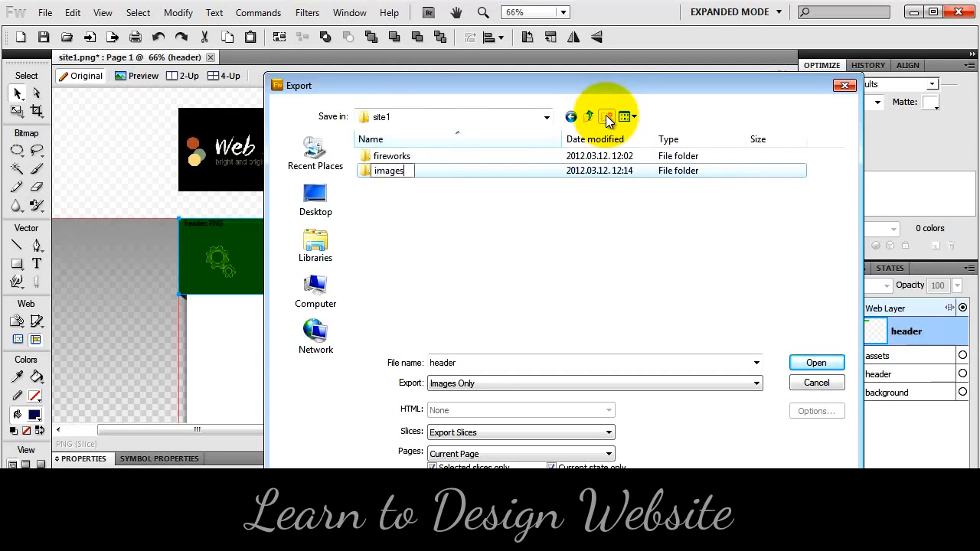
{"action": "key", "text": "Return"}
{"action": "key", "text": "Return"}
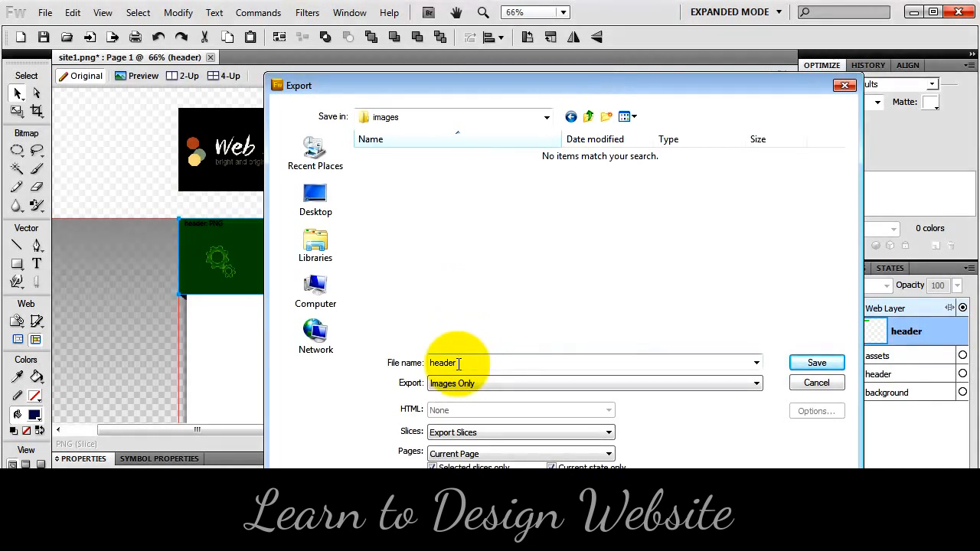
{"action": "left_click", "coordinate": [816, 364]}
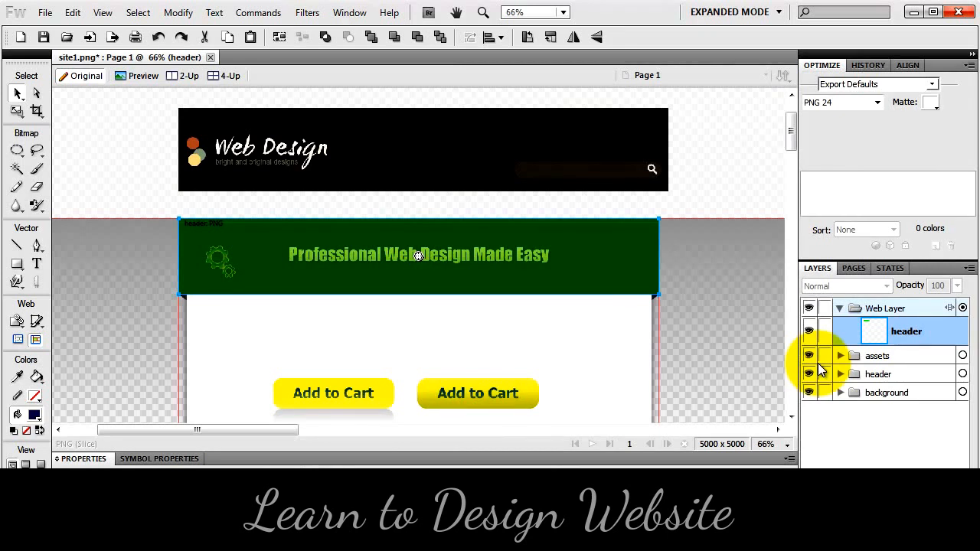
- Select everything in the assets layer and move it off the page onto the empty canvas to its right
{"action": "left_click", "coordinate": [880, 357]}
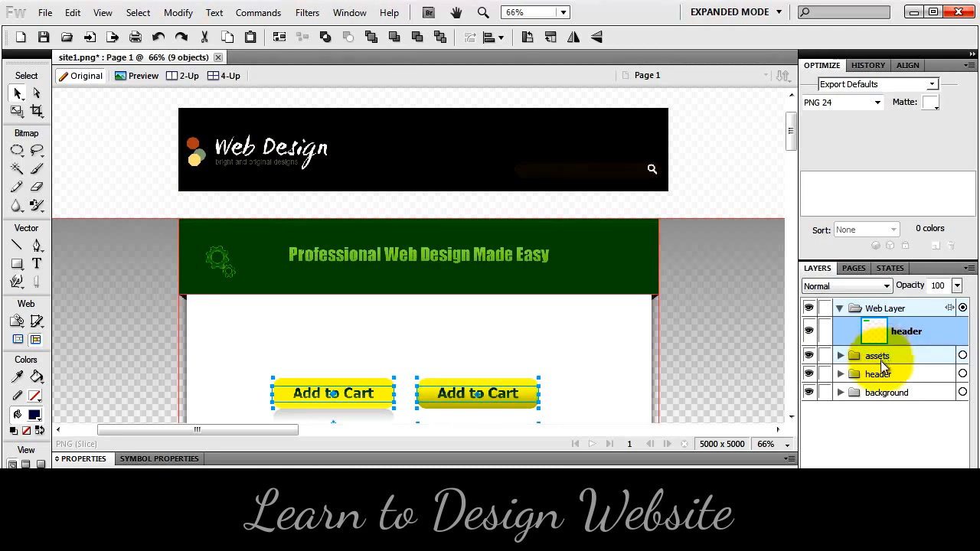
{"action": "left_click", "coordinate": [888, 362]}
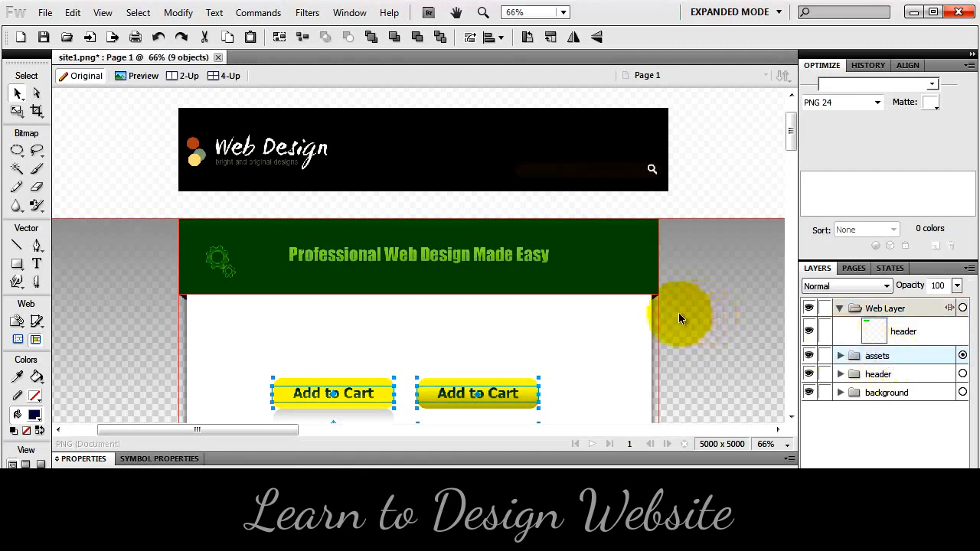
{"action": "key", "text": "ctrl+minus"}
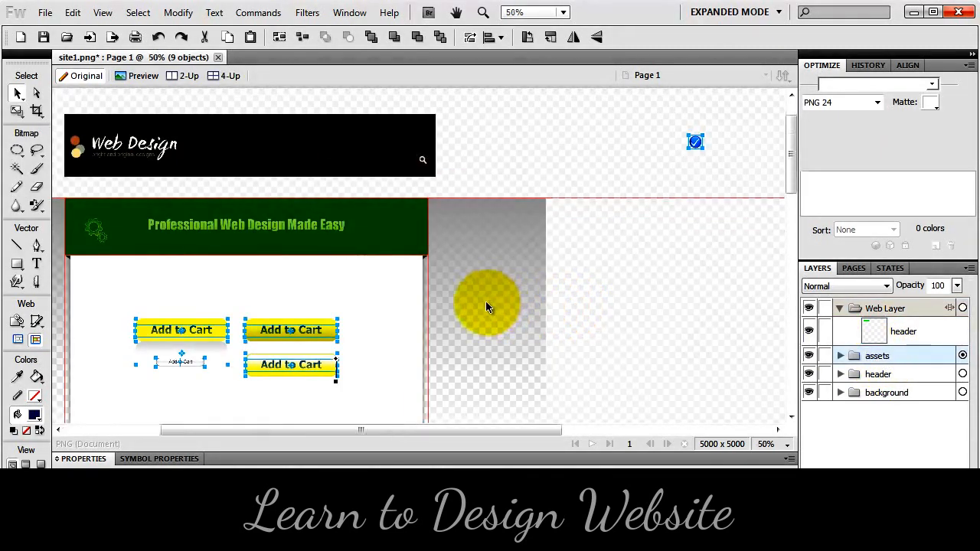
{"action": "key", "text": "ctrl+minus"}
{"action": "left_click_drag", "start_coordinate": [339, 284], "coordinate": [640, 285]}
- Move the blue checkmark icon next to the buttons, just above the gradient Add to Cart button
{"action": "key", "text": "space"}
{"action": "left_click_drag", "start_coordinate": [648, 241], "coordinate": [483, 262]}
{"action": "left_click", "coordinate": [642, 175]}
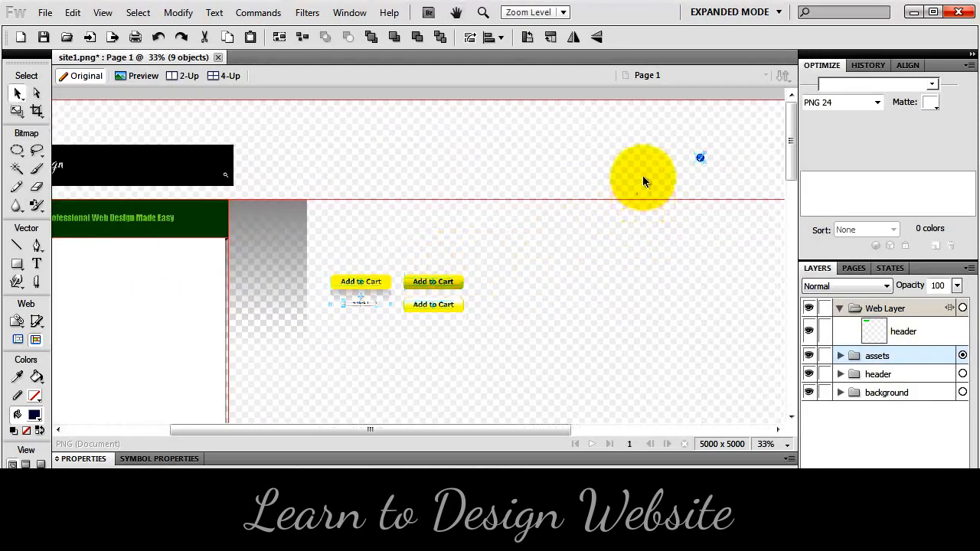
{"action": "left_click_drag", "start_coordinate": [676, 176], "coordinate": [407, 254]}
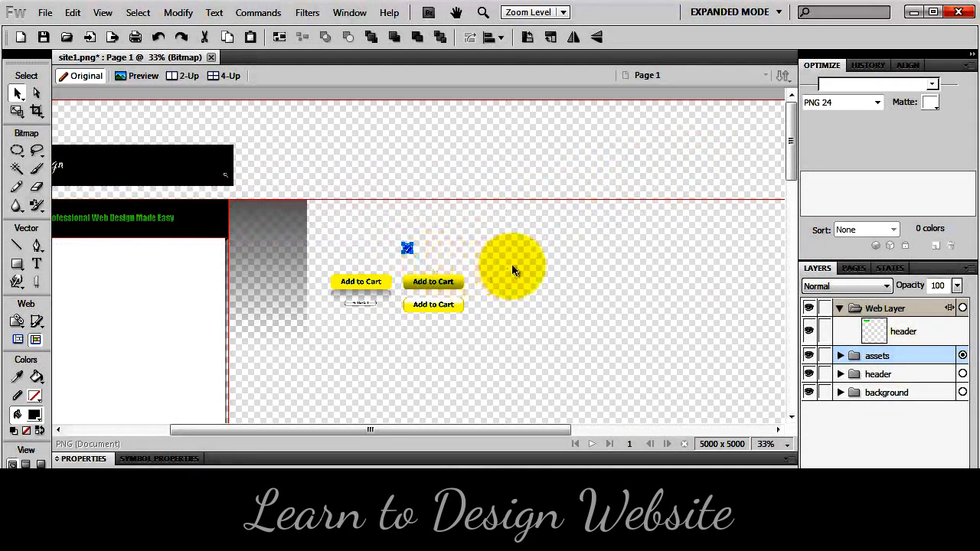
- Create a single slice around the outlined yellow Add to Cart button and its text, below the gradient button
{"action": "key", "text": "ctrl+equal"}
{"action": "key", "text": "ctrl+equal"}
{"action": "key", "text": "space"}
{"action": "left_click_drag", "start_coordinate": [513, 278], "coordinate": [505, 190]}
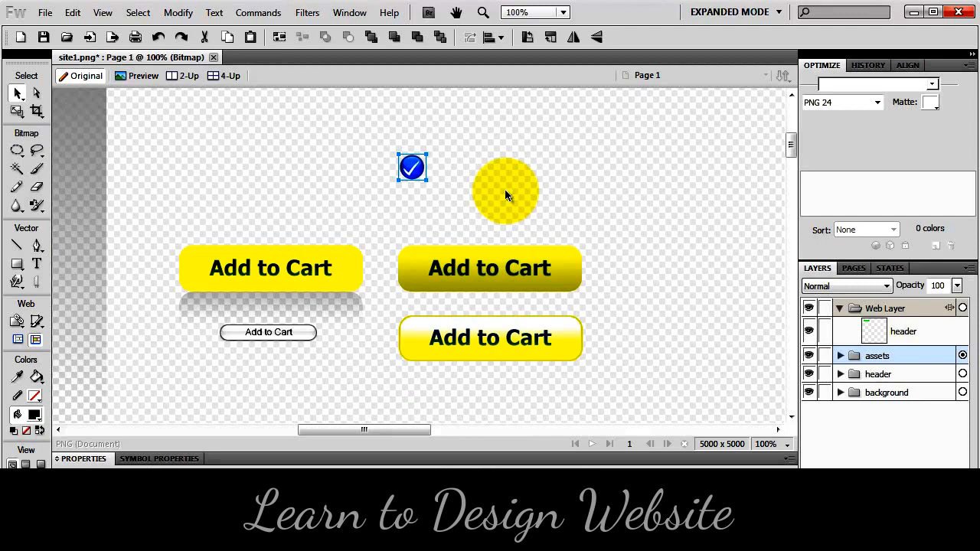
{"action": "left_click_drag", "start_coordinate": [486, 387], "coordinate": [573, 312]}
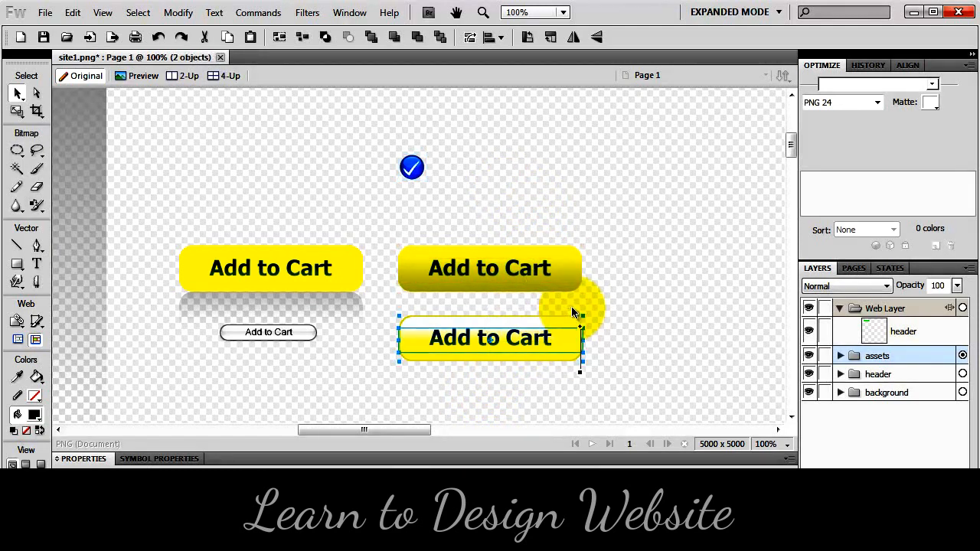
{"action": "right_click", "coordinate": [539, 346]}
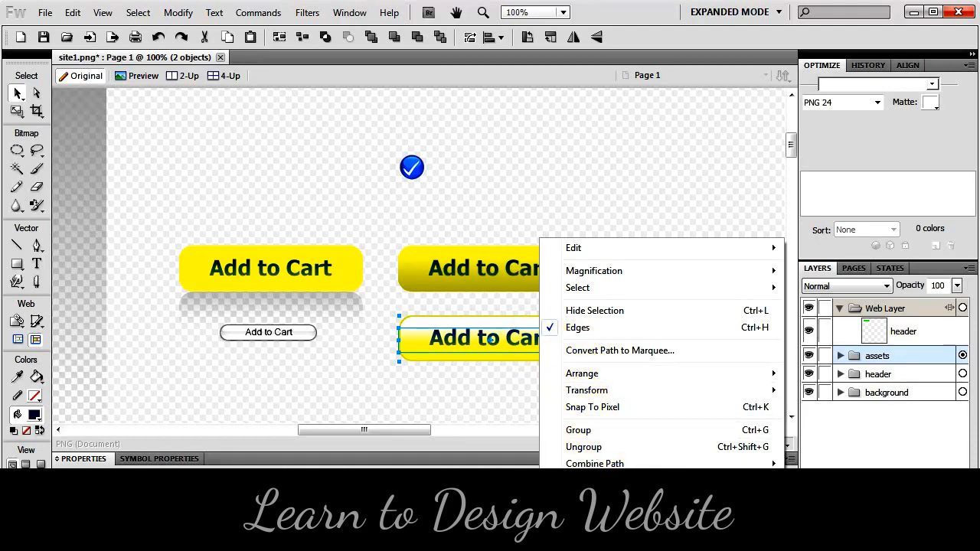
{"action": "left_click", "coordinate": [594, 520]}
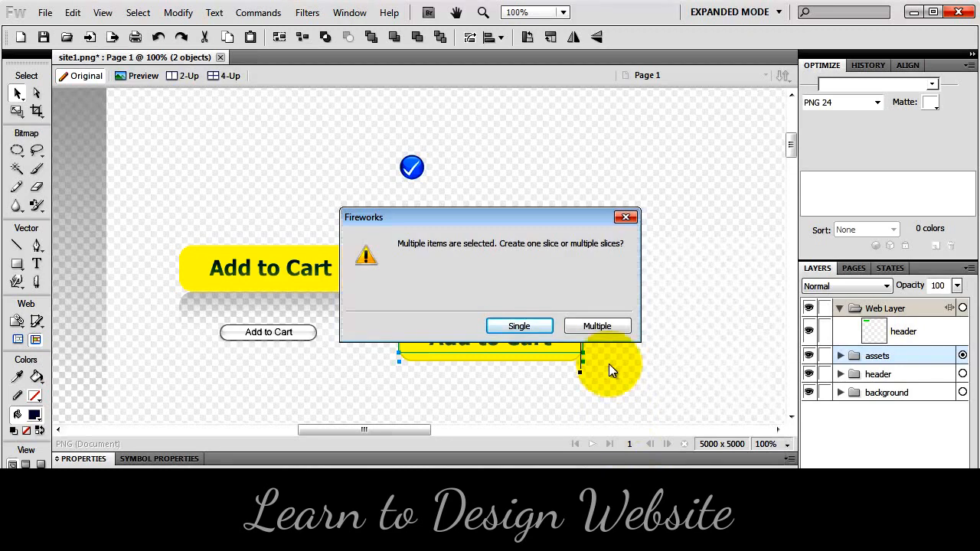
{"action": "left_click", "coordinate": [532, 327]}
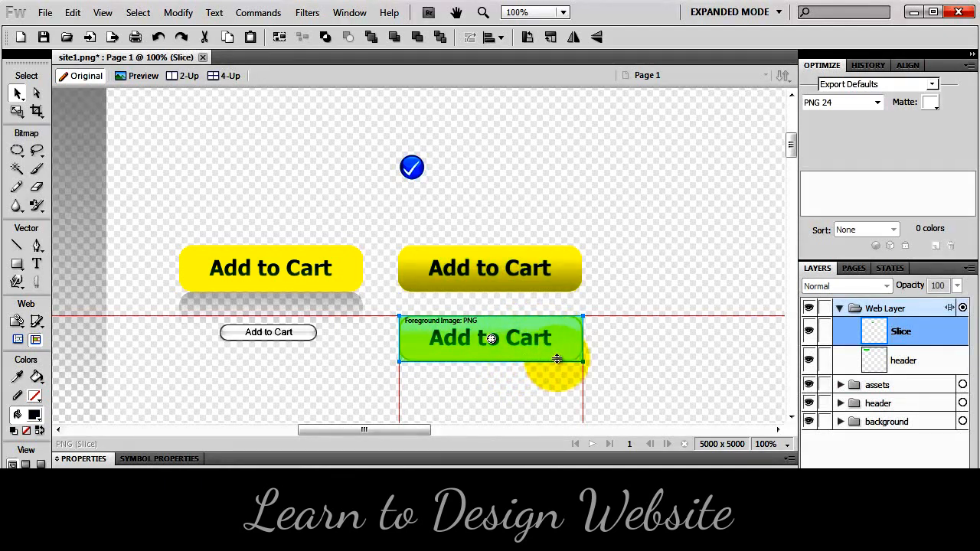
- Rename the Add to Cart button's slice as bn_order
{"action": "double_click", "coordinate": [902, 334]}
{"action": "type", "text": "bn"}
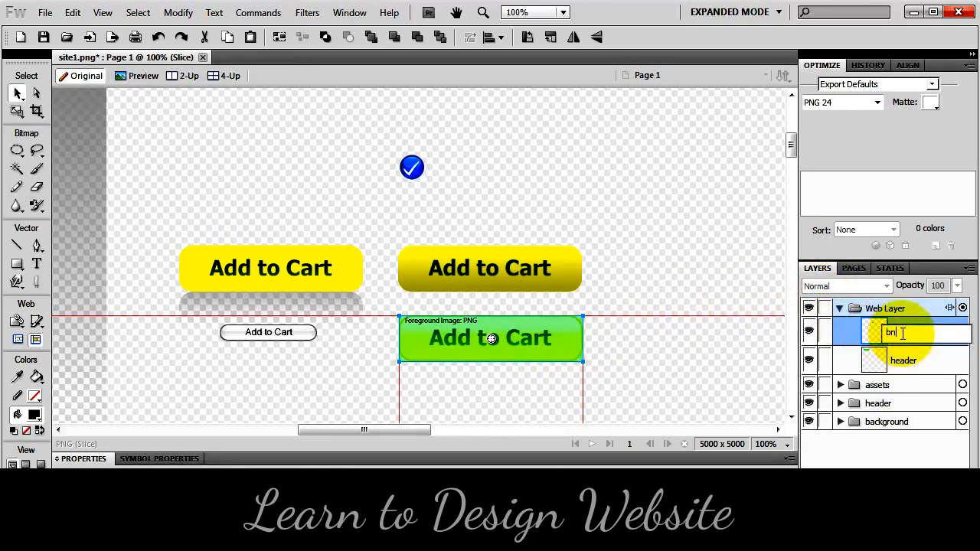
{"action": "type", "text": "_order"}
{"action": "key", "text": "Return"}
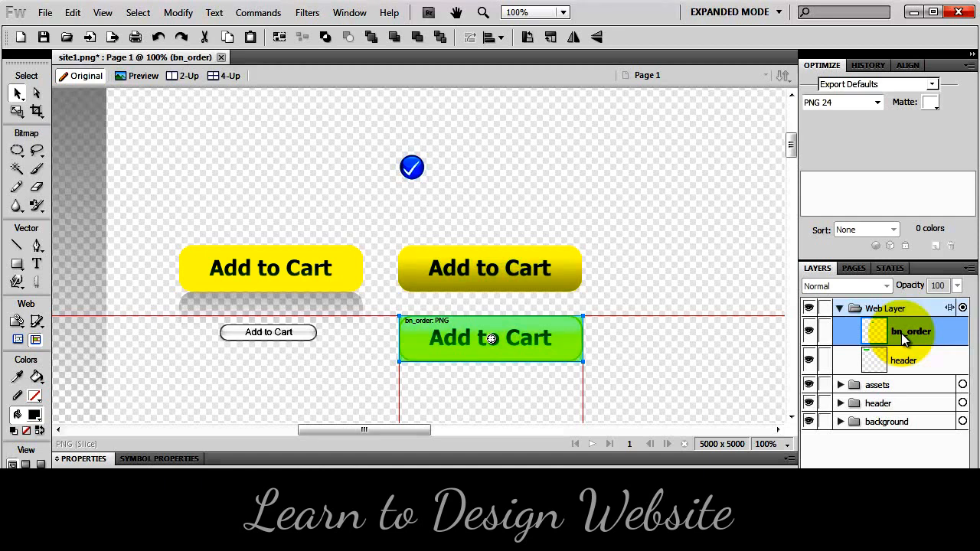
- Set the bn_order slice's export format to PNG32 and export it into the images folder
{"action": "left_click", "coordinate": [877, 101]}
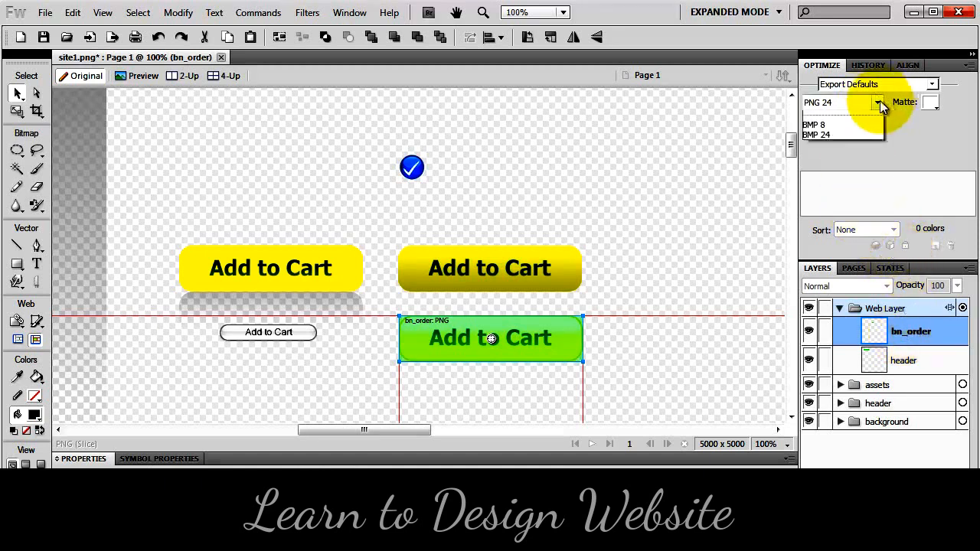
{"action": "left_click", "coordinate": [830, 176]}
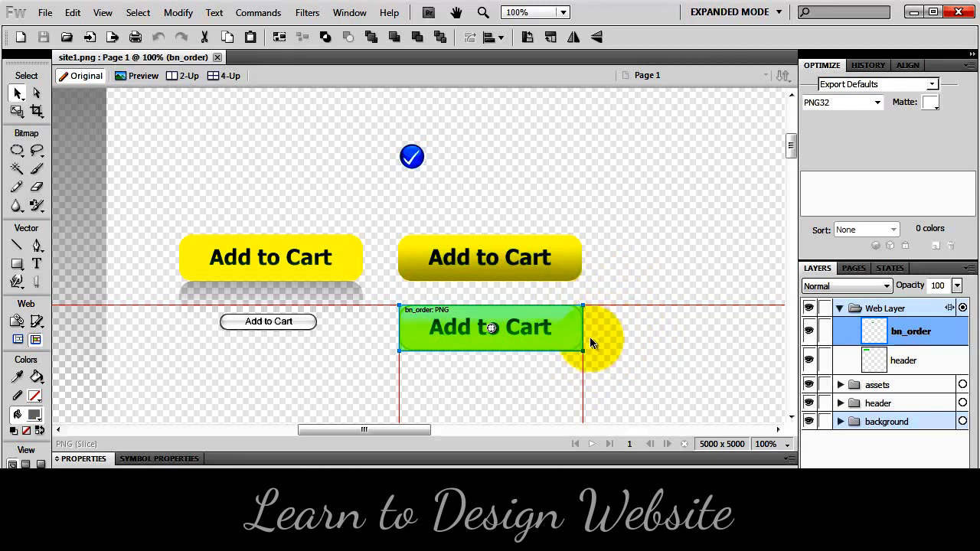
{"action": "right_click", "coordinate": [562, 332]}
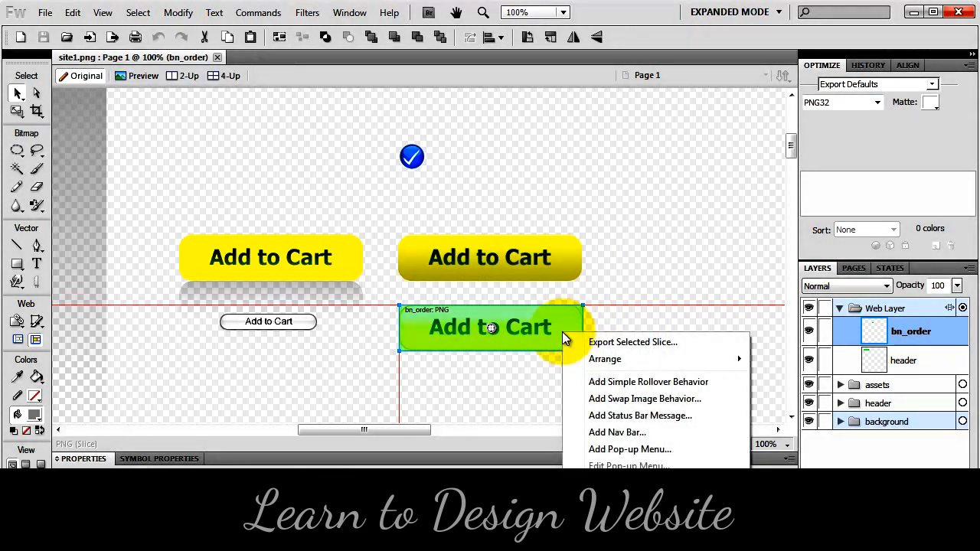
{"action": "left_click", "coordinate": [613, 342]}
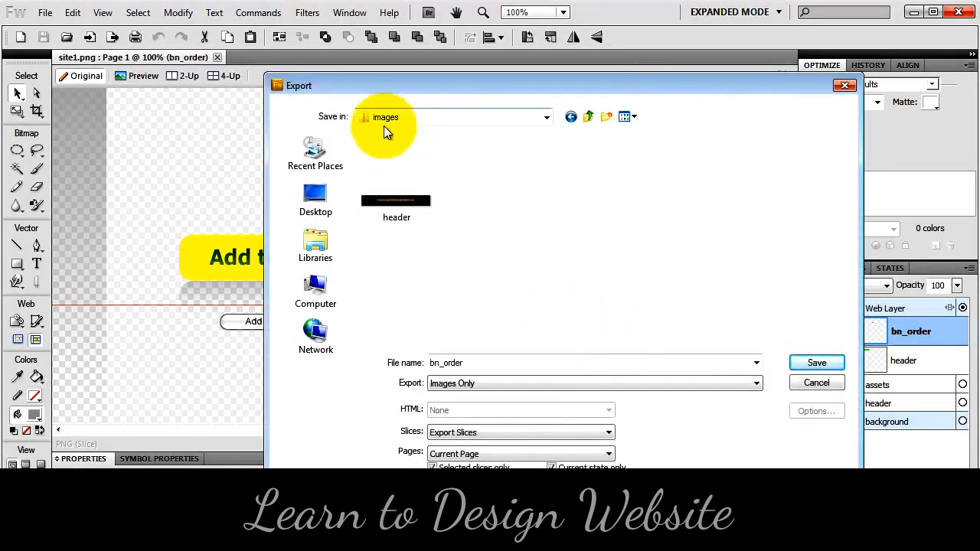
{"action": "left_click", "coordinate": [813, 363]}
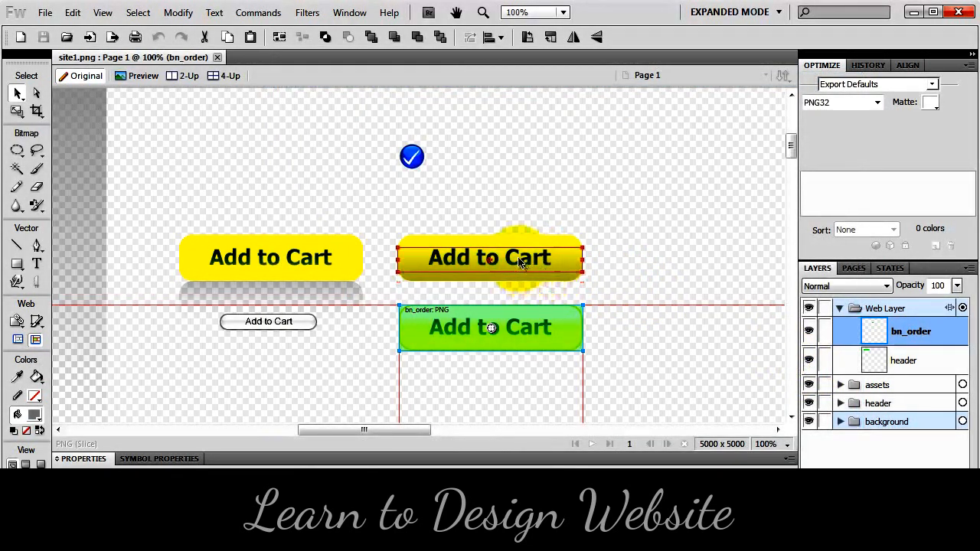
- Create a slice around the blue checkmark icon and name it checkmark
{"action": "left_click", "coordinate": [415, 159]}
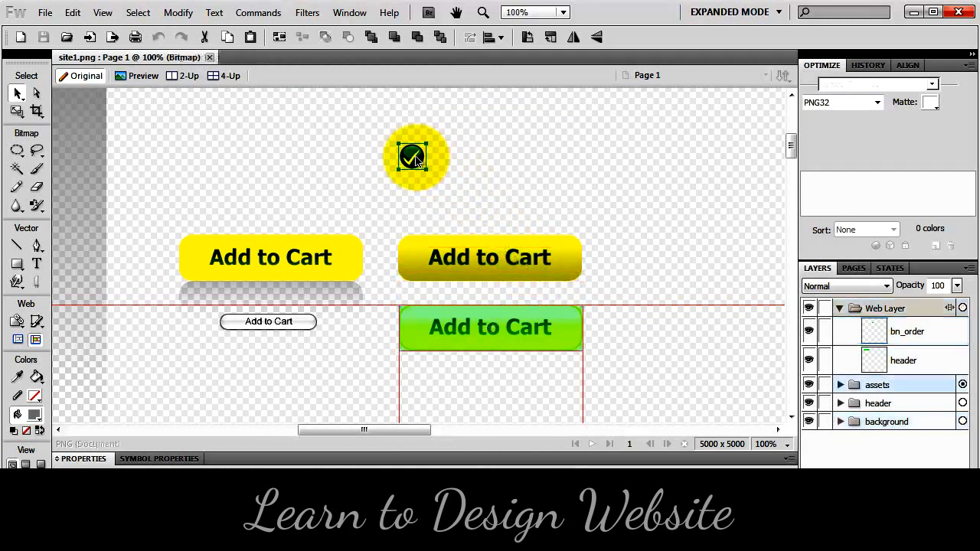
{"action": "right_click", "coordinate": [416, 159]}
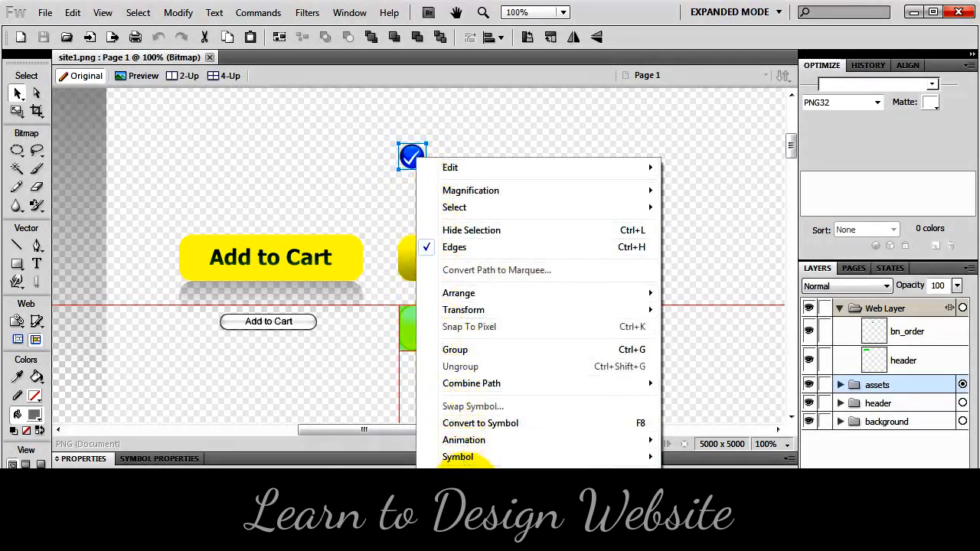
{"action": "left_click", "coordinate": [458, 476]}
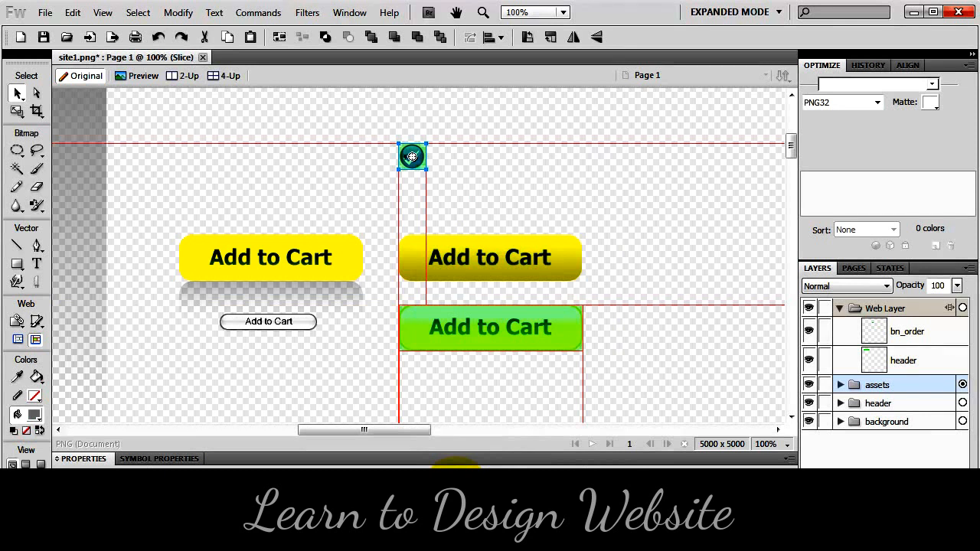
{"action": "double_click", "coordinate": [906, 331]}
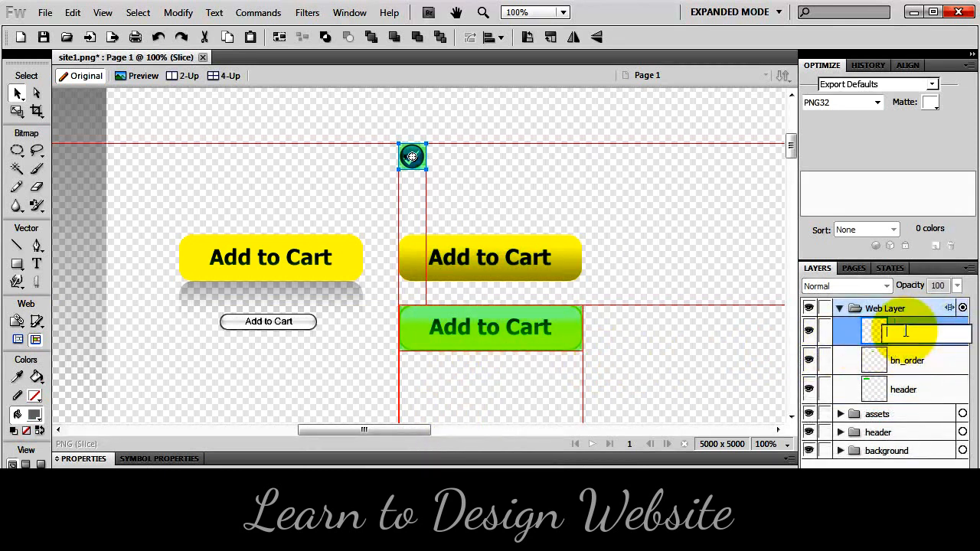
{"action": "type", "text": "checkmark"}
{"action": "key", "text": "Return"}
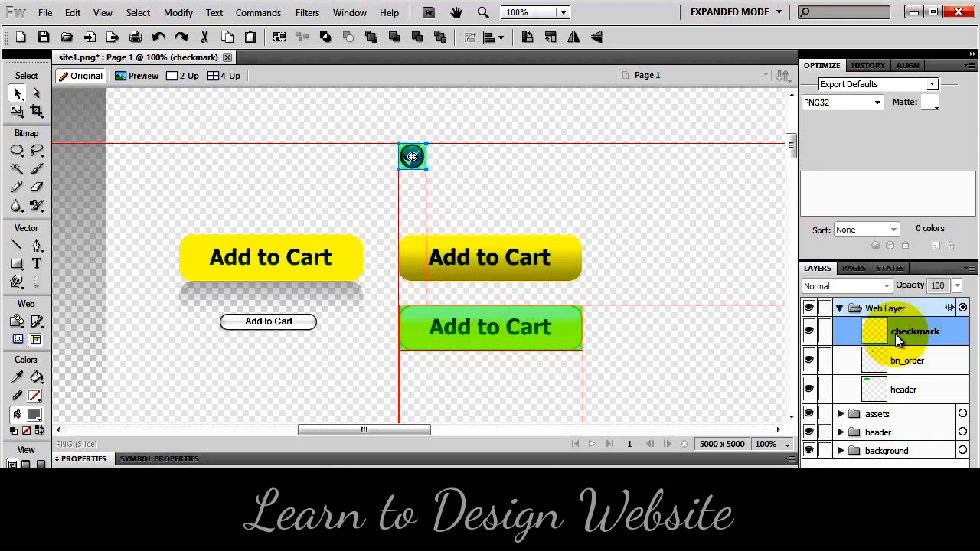
- Export the checkmark slice as an image into the images folder
{"action": "right_click", "coordinate": [420, 158]}
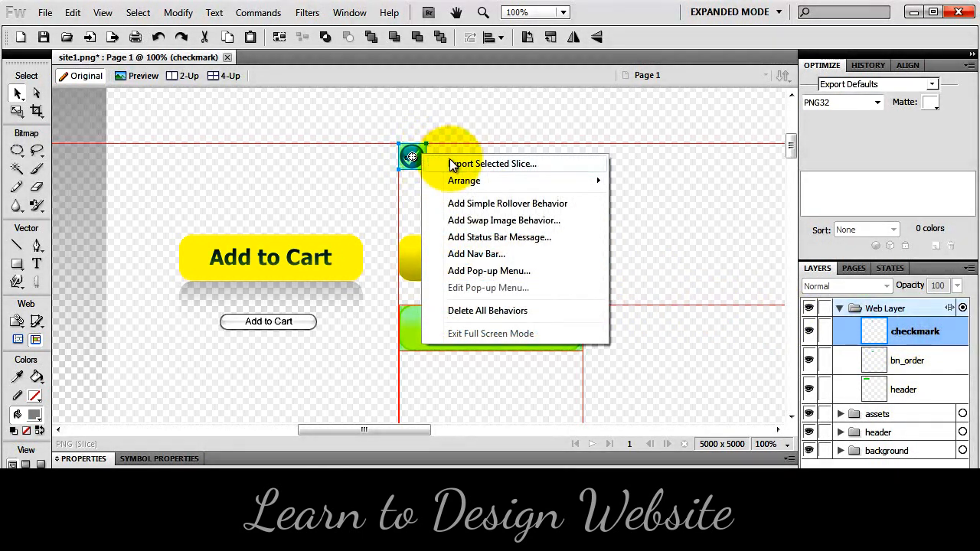
{"action": "left_click", "coordinate": [452, 165]}
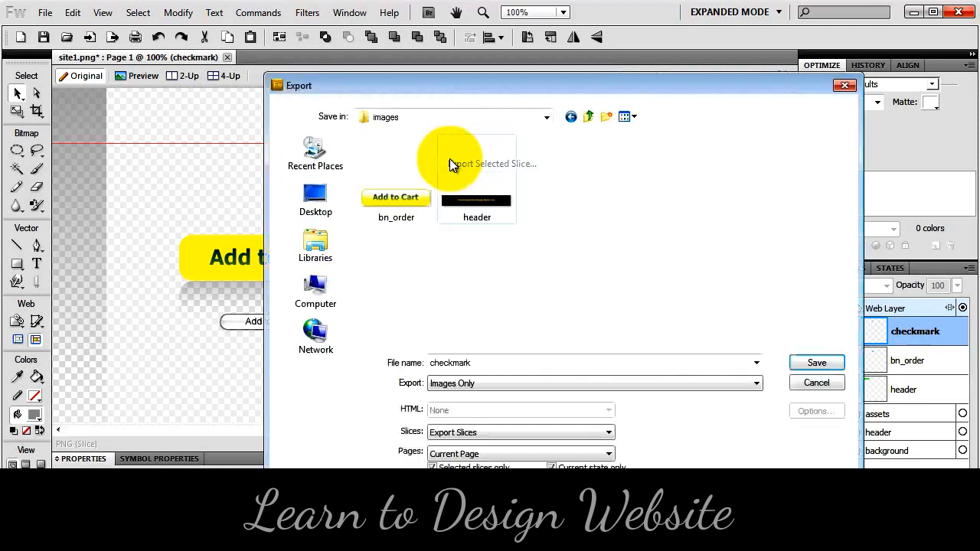
{"action": "left_click", "coordinate": [816, 362]}
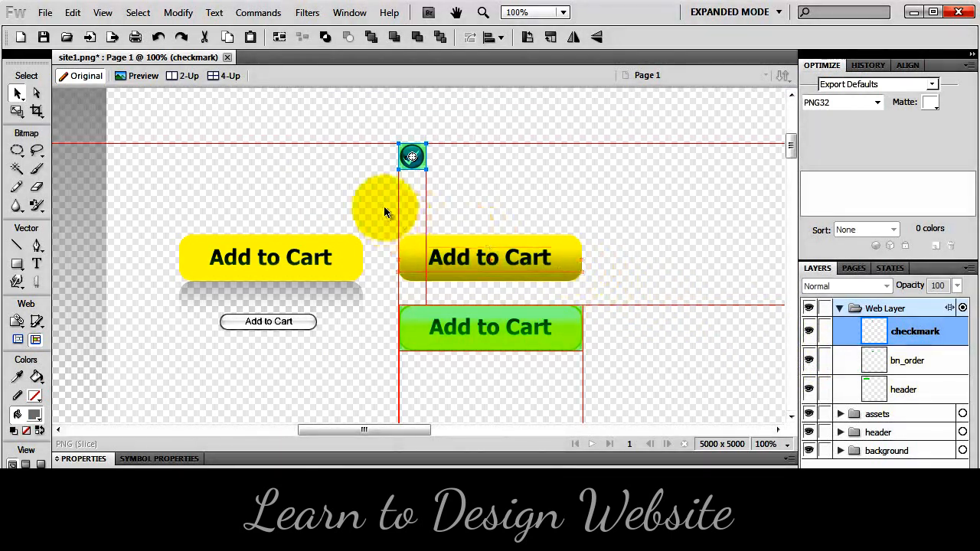
- Draw a narrow vertical slice over the grey gradient background beside the page, from its upper edge to just below its fade
{"action": "key", "text": "ctrl+minus"}
{"action": "key", "text": "ctrl+minus"}
{"action": "key", "text": "ctrl+minus"}
{"action": "key", "text": "h"}
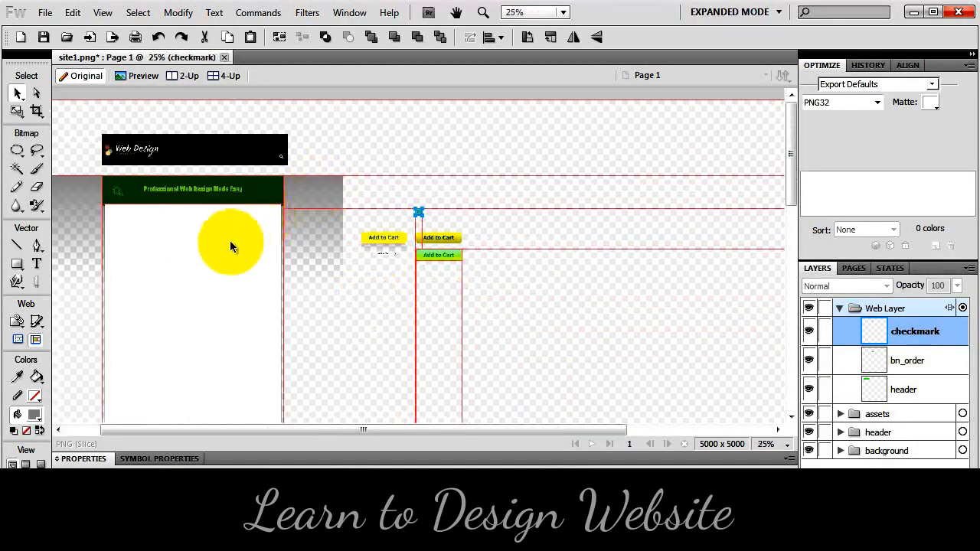
{"action": "left_click_drag", "start_coordinate": [230, 245], "coordinate": [287, 173]}
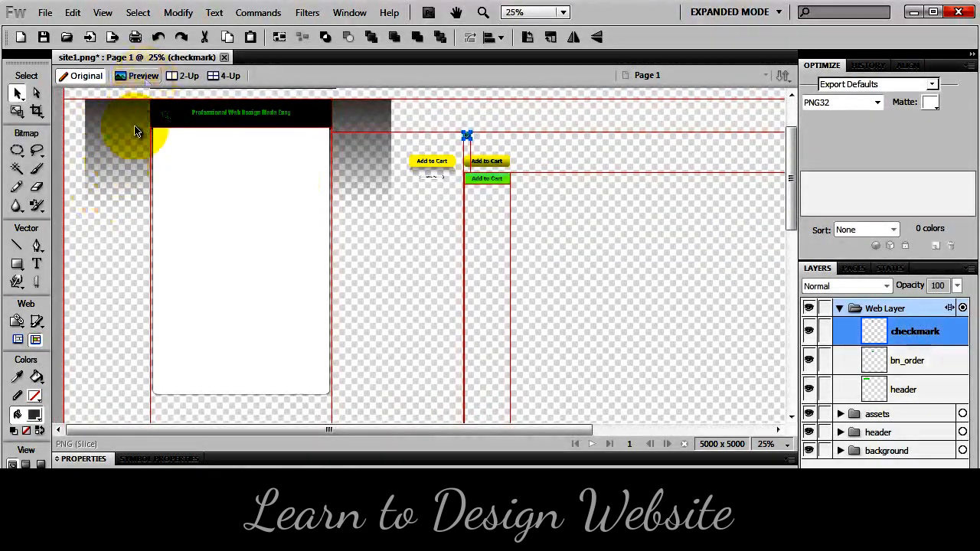
{"action": "key", "text": "v"}
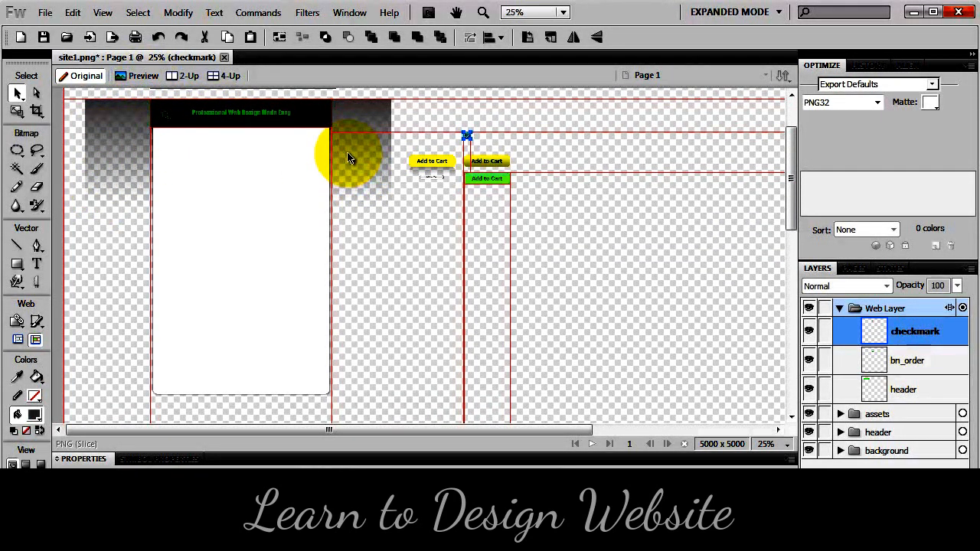
{"action": "left_click", "coordinate": [37, 322]}
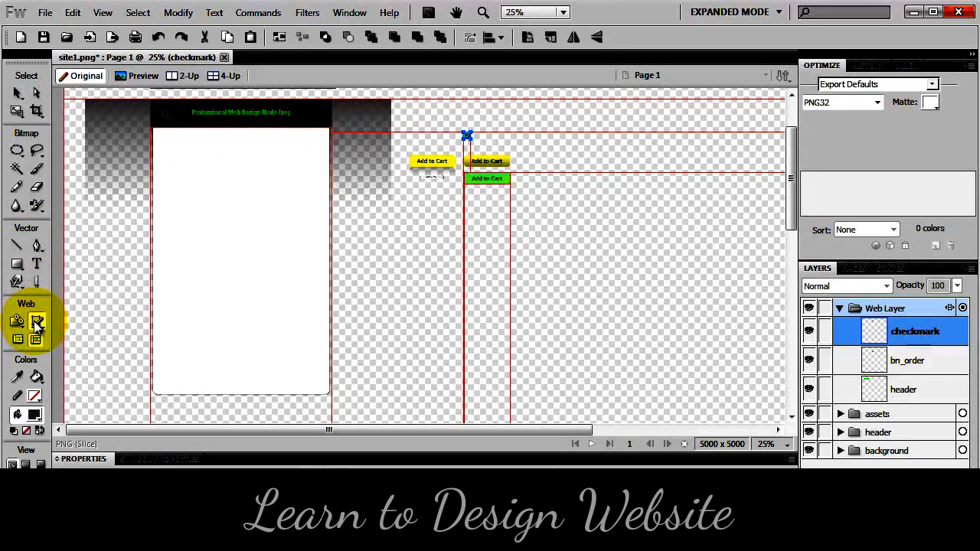
{"action": "left_click_drag", "start_coordinate": [100, 100], "coordinate": [116, 223]}
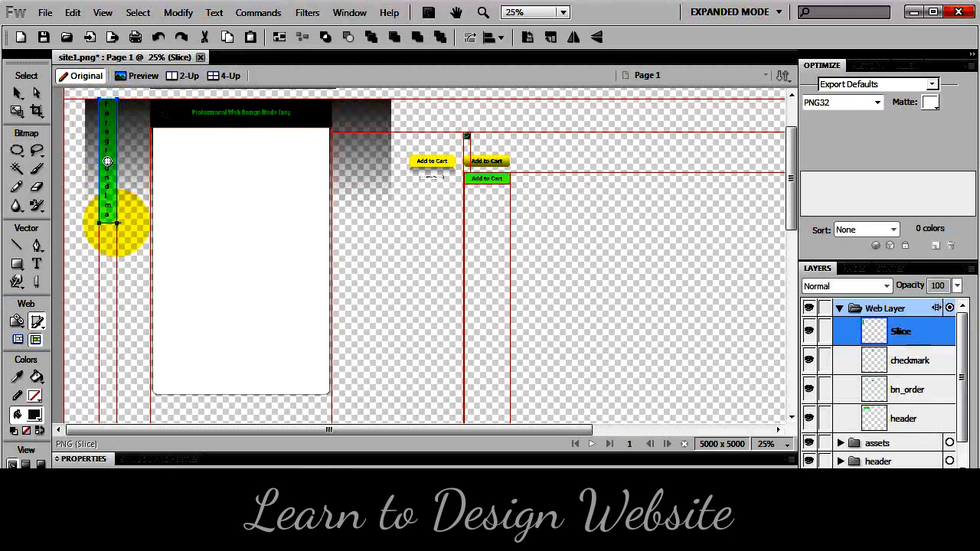
- Unlock and select the masked gradient rectangle in the background layer, and expand the Web Layer's slice list again
{"action": "left_click", "coordinate": [839, 308]}
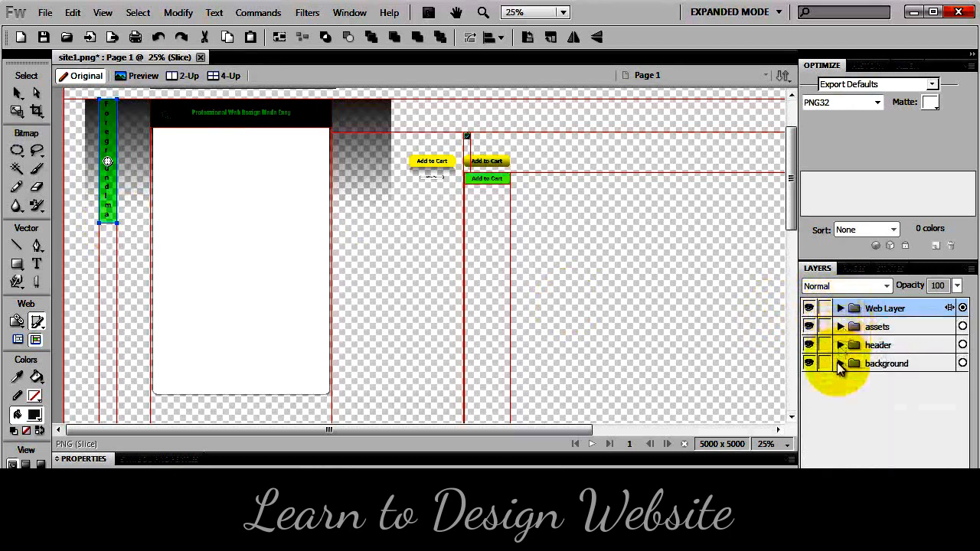
{"action": "left_click", "coordinate": [838, 363]}
{"action": "scroll", "coordinate": [858, 391], "scroll_direction": "down", "scroll_amount": 1}
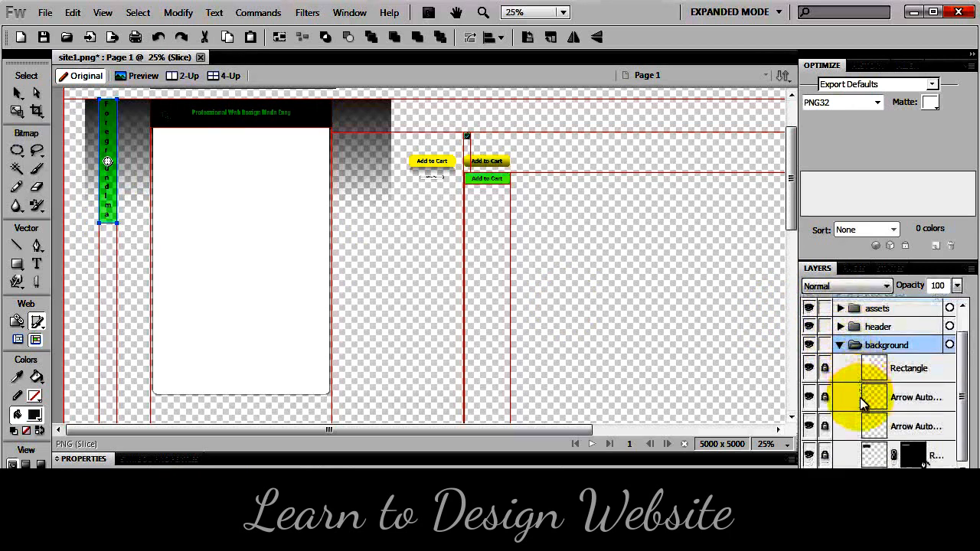
{"action": "left_click", "coordinate": [828, 457]}
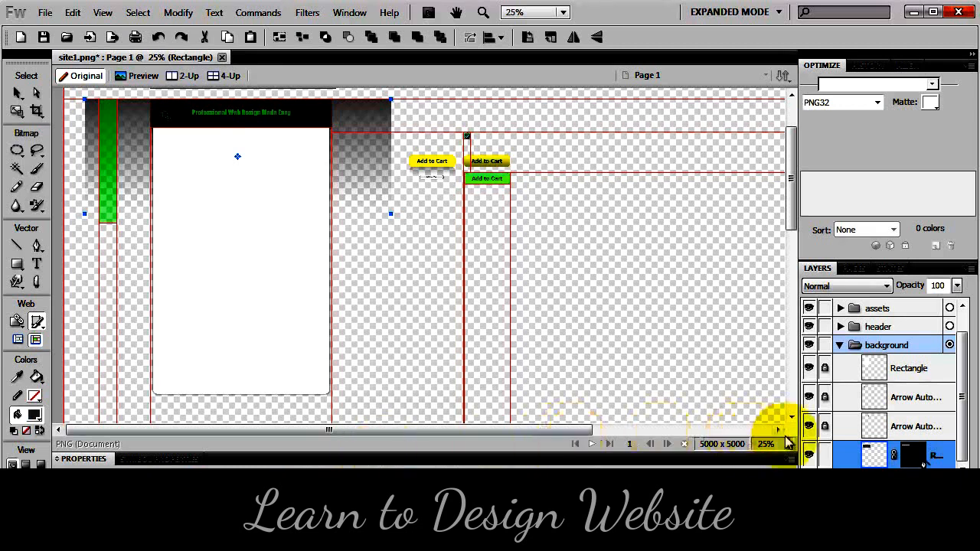
{"action": "left_click", "coordinate": [838, 346]}
{"action": "left_click", "coordinate": [840, 308]}
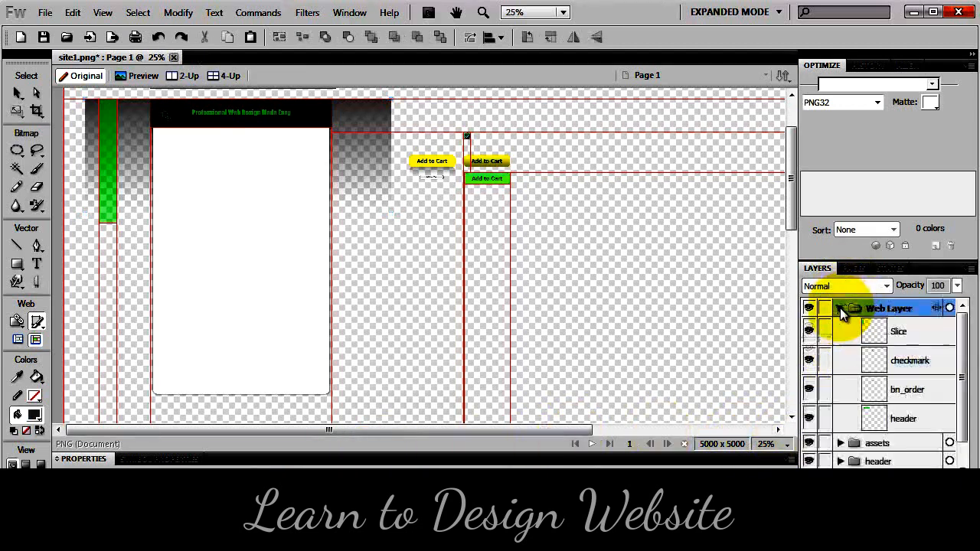
- Resize the slice over the gradient to the gradient's full height and a width of one pixel
{"action": "left_click", "coordinate": [105, 160]}
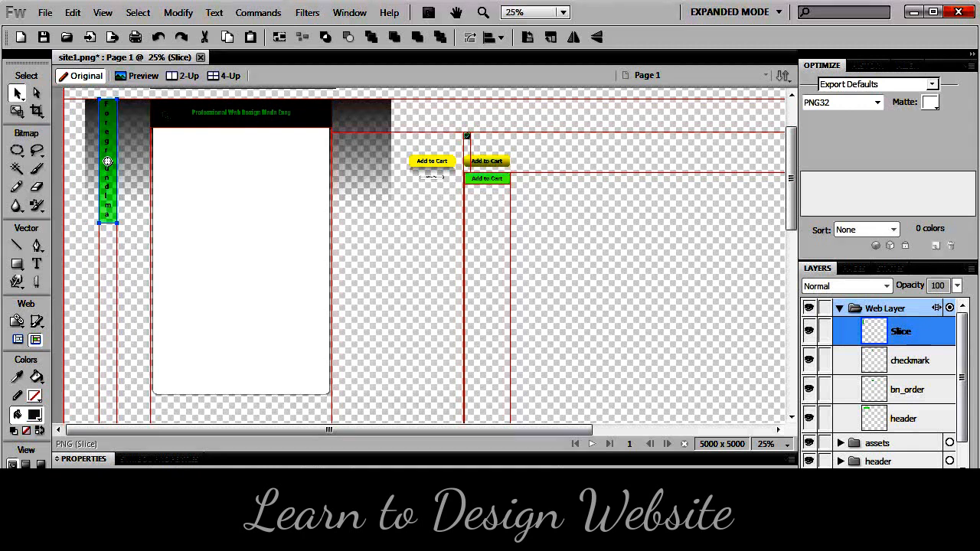
{"action": "left_click_drag", "start_coordinate": [108, 162], "coordinate": [106, 156]}
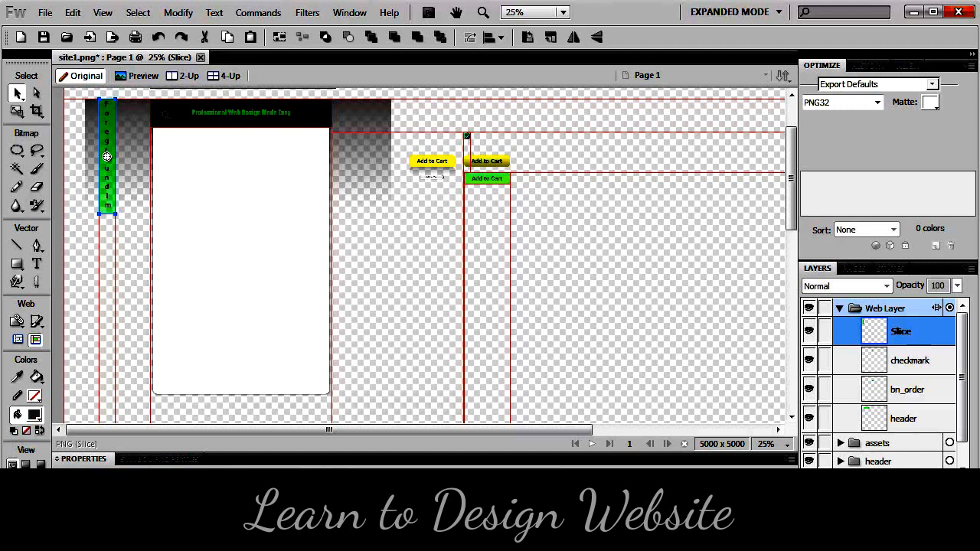
{"action": "key", "text": "Return"}
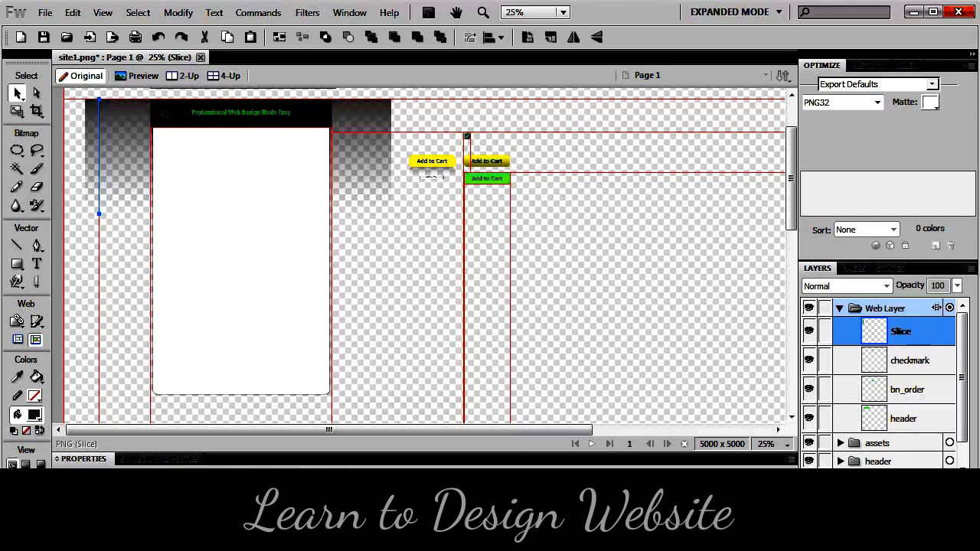
- Rename the thin gradient slice as bg_body
{"action": "double_click", "coordinate": [904, 331]}
{"action": "type", "text": "bg"}
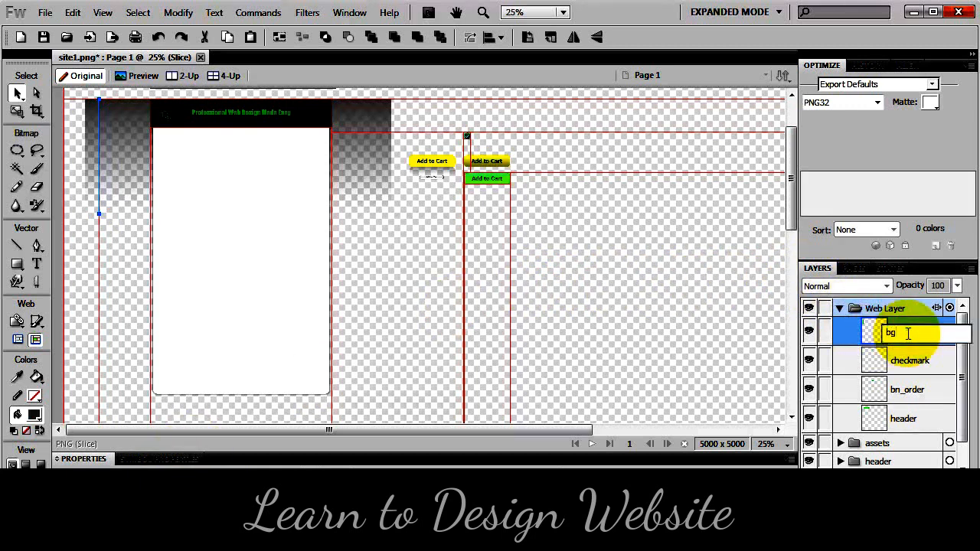
{"action": "type", "text": "_body"}
{"action": "key", "text": "Return"}
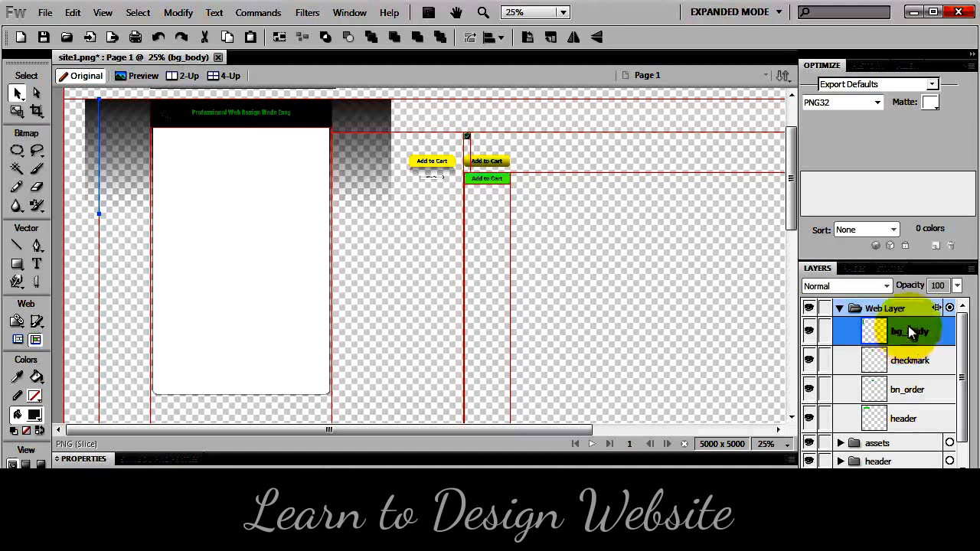
- Set the bg_body slice's export format to PNG 24 and export it as an image into the images folder
{"action": "left_click", "coordinate": [877, 103]}
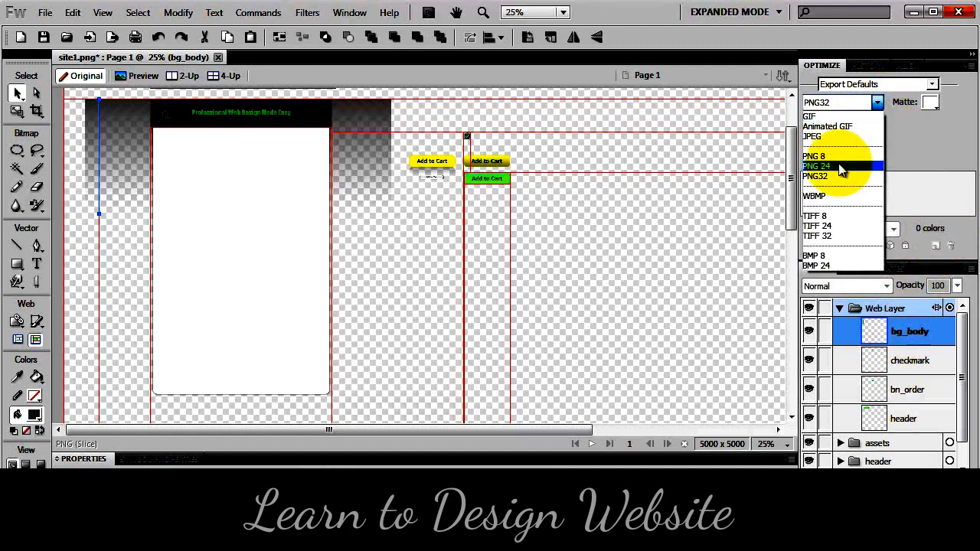
{"action": "left_click", "coordinate": [842, 166]}
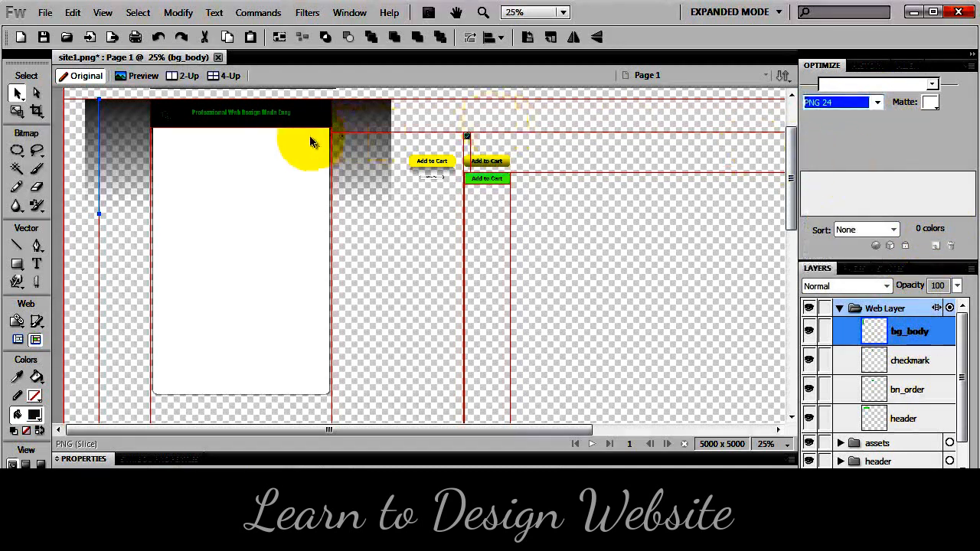
{"action": "left_click", "coordinate": [100, 140]}
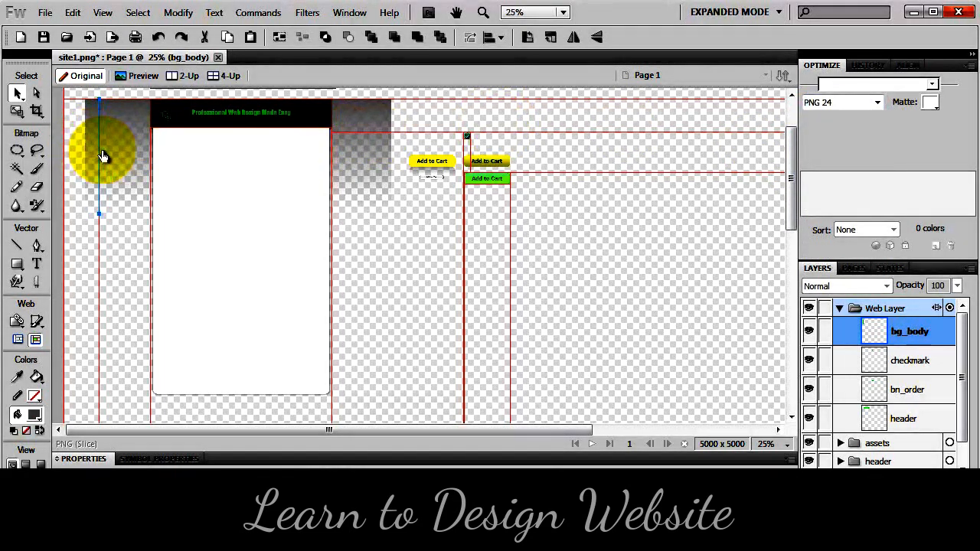
{"action": "scroll", "coordinate": [115, 153], "scroll_direction": "up", "scroll_amount": 12}
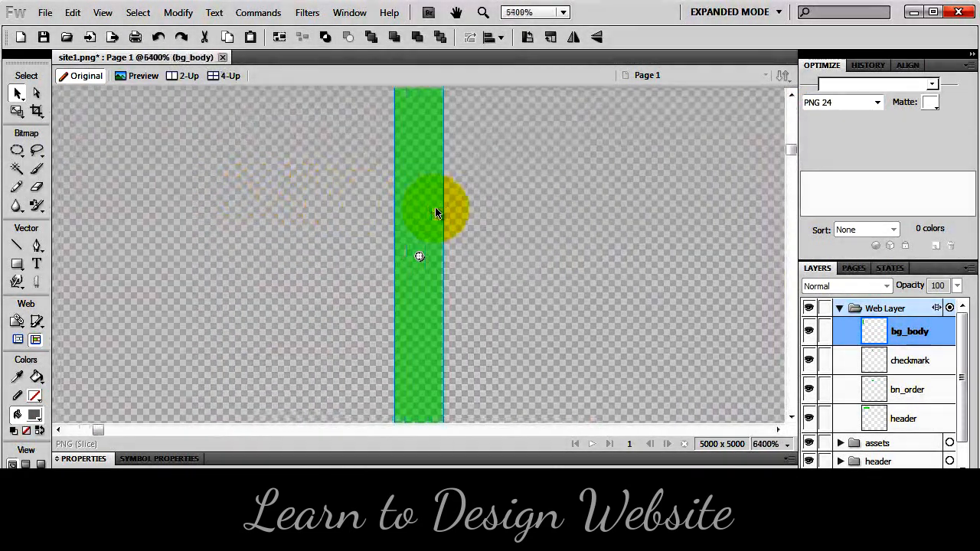
{"action": "right_click", "coordinate": [421, 207]}
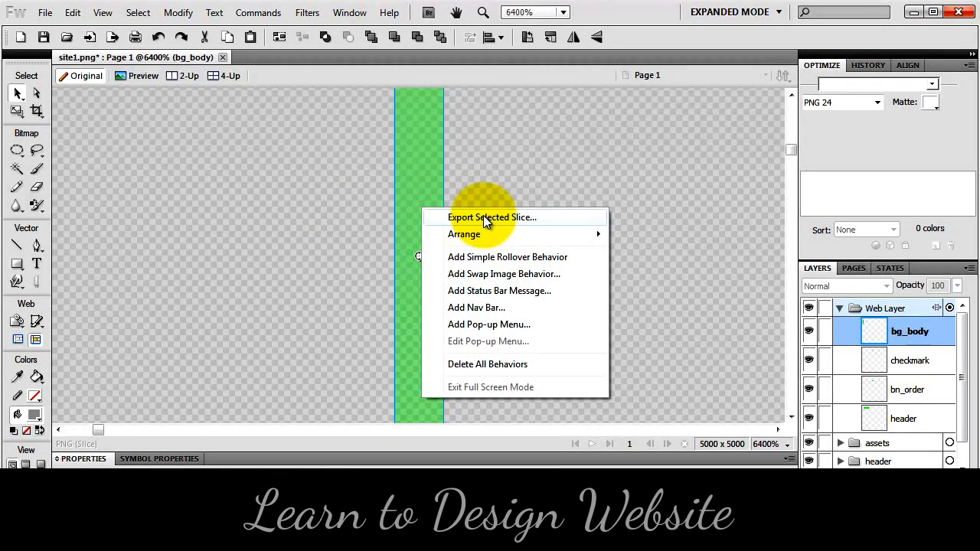
{"action": "left_click", "coordinate": [483, 218]}
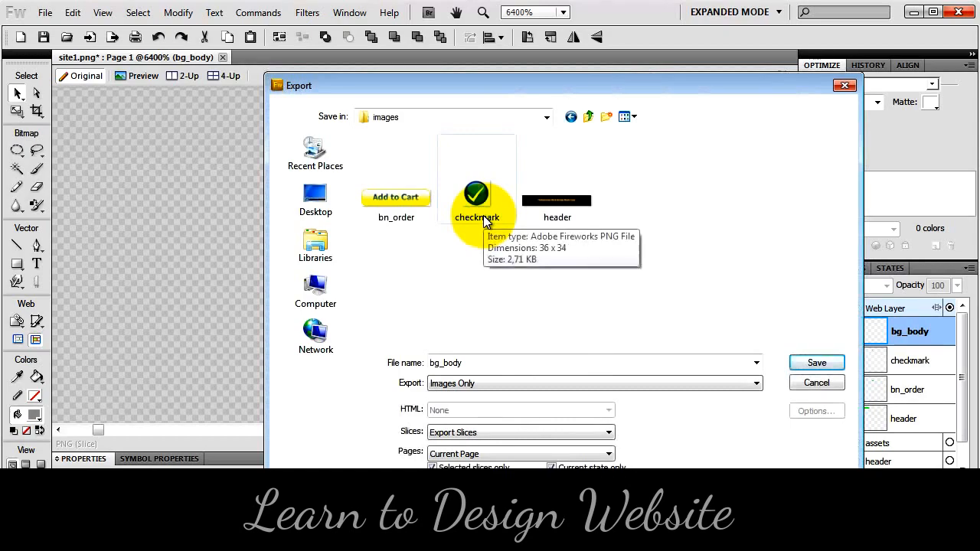
{"action": "left_click", "coordinate": [817, 362]}
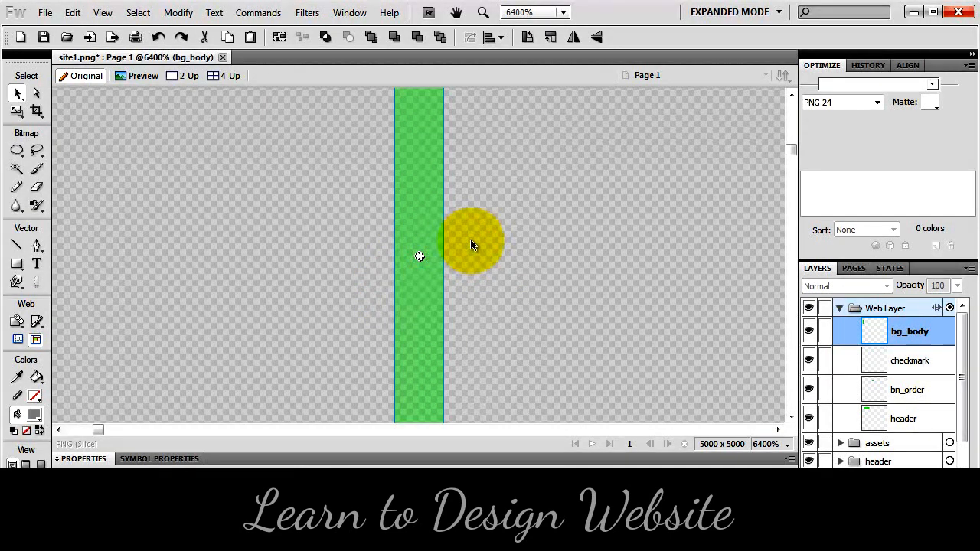
- Draw a horizontal slice across the white content container, spanning its full width including the side shadows
{"action": "scroll", "coordinate": [470, 243], "scroll_direction": "down", "scroll_amount": 6}
{"action": "scroll", "coordinate": [411, 229], "scroll_direction": "down", "scroll_amount": 2}
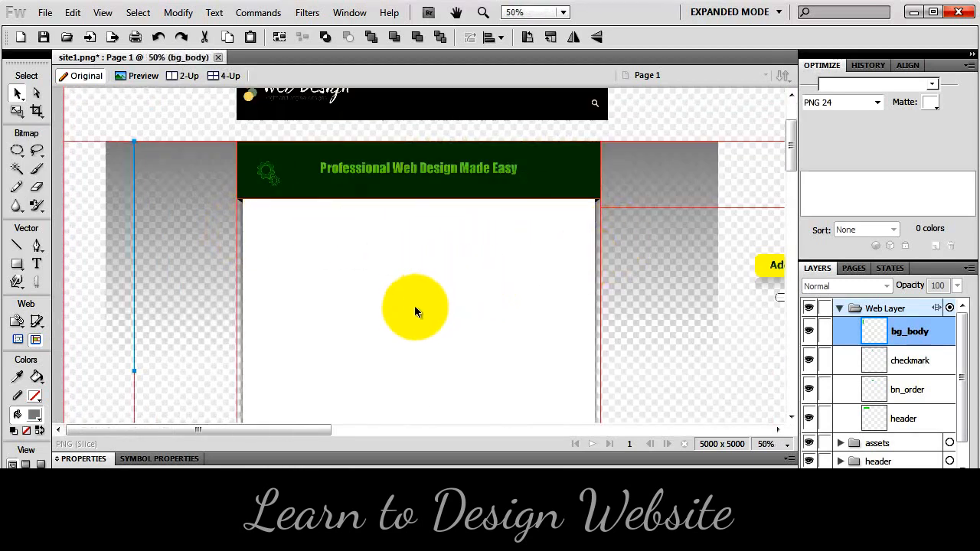
{"action": "scroll", "coordinate": [415, 306], "scroll_direction": "down", "scroll_amount": 2}
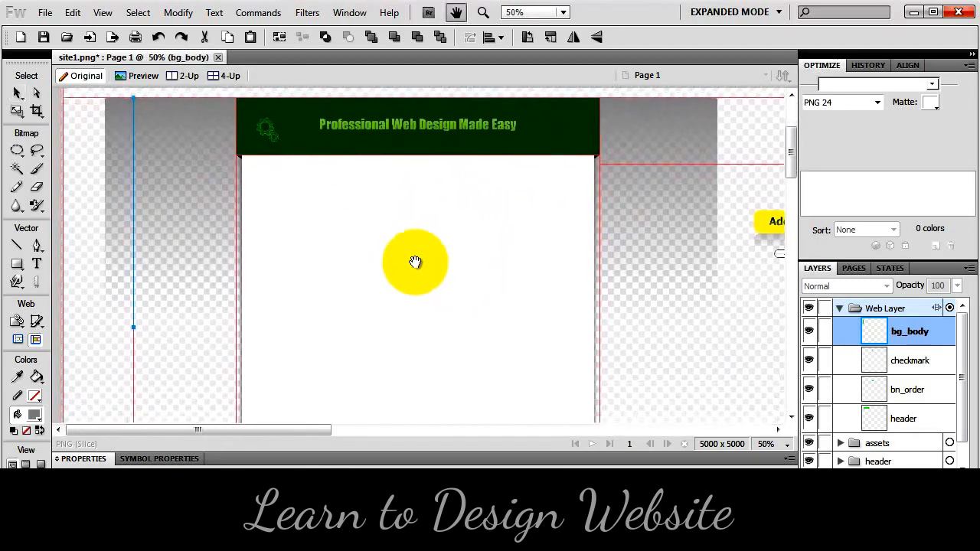
{"action": "left_click", "coordinate": [37, 321]}
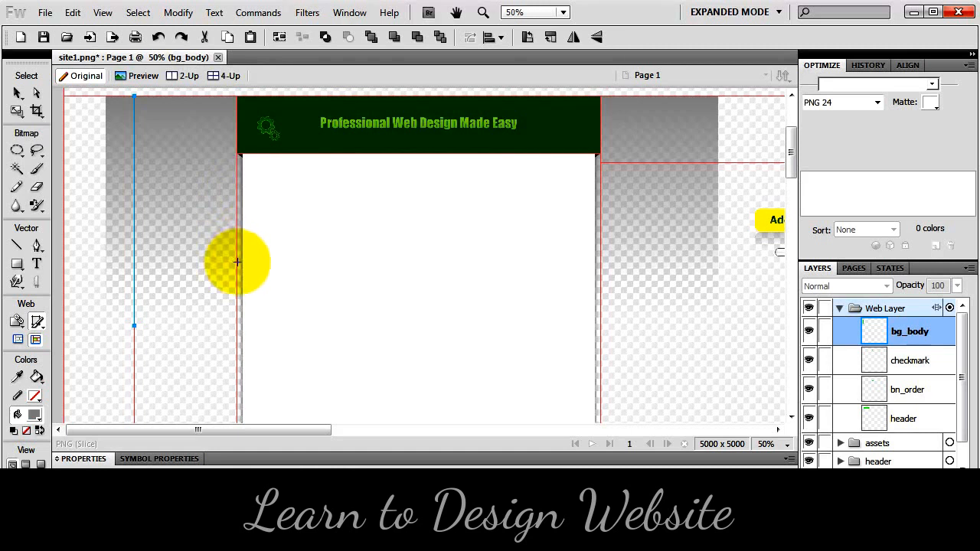
{"action": "left_click_drag", "start_coordinate": [236, 263], "coordinate": [602, 217]}
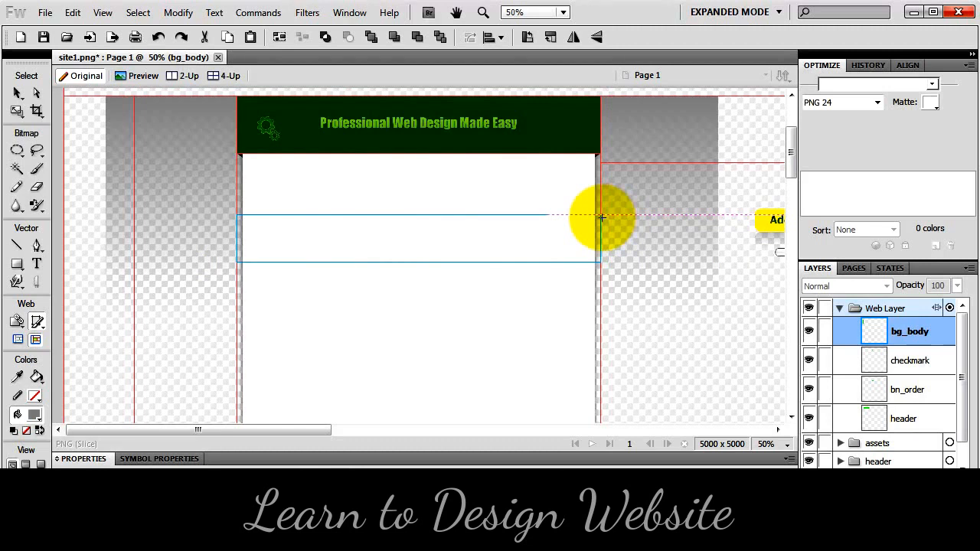
{"action": "left_click_drag", "start_coordinate": [602, 218], "coordinate": [600, 216]}
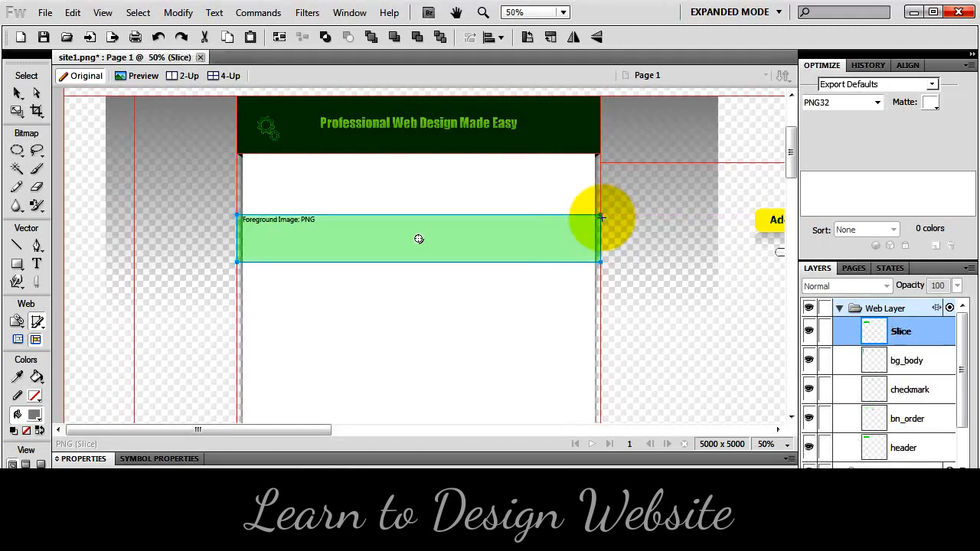
- Reduce the container slice to a height of one pixel and move it down to the container's lower part
{"action": "left_click", "coordinate": [17, 93]}
{"action": "key", "text": "space"}
{"action": "left_click_drag", "start_coordinate": [386, 322], "coordinate": [374, 205]}
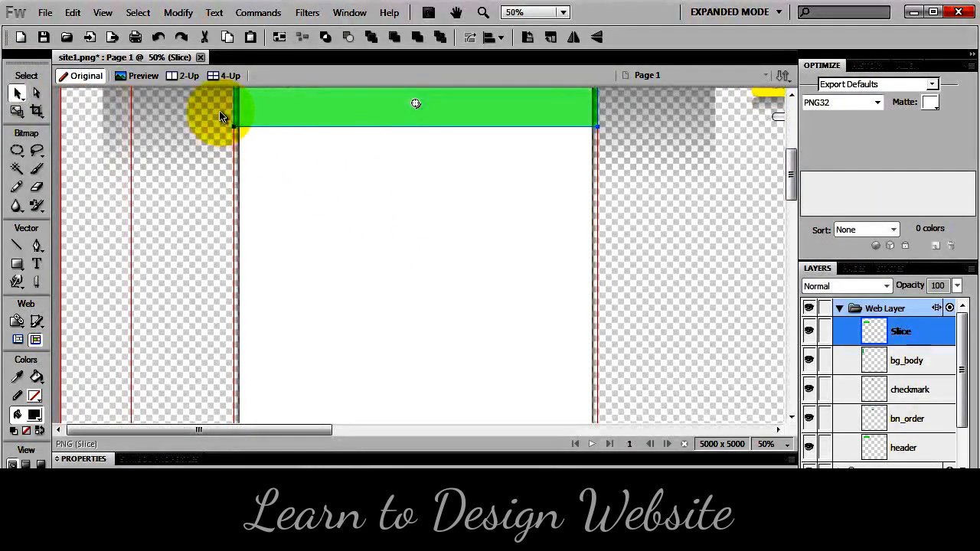
{"action": "left_click_drag", "start_coordinate": [283, 108], "coordinate": [287, 203]}
{"action": "key", "text": "space"}
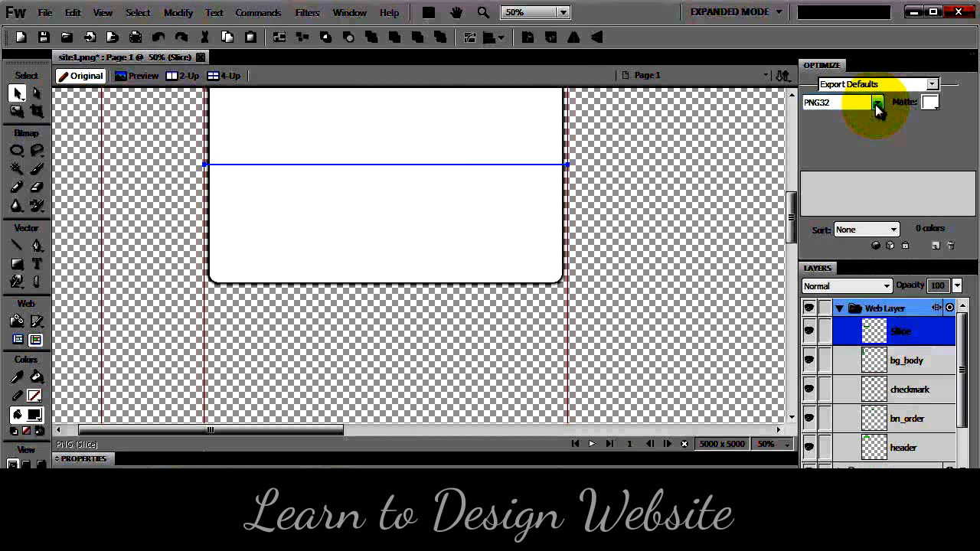
- Rename the thin container slice as bg_container
{"action": "double_click", "coordinate": [908, 331]}
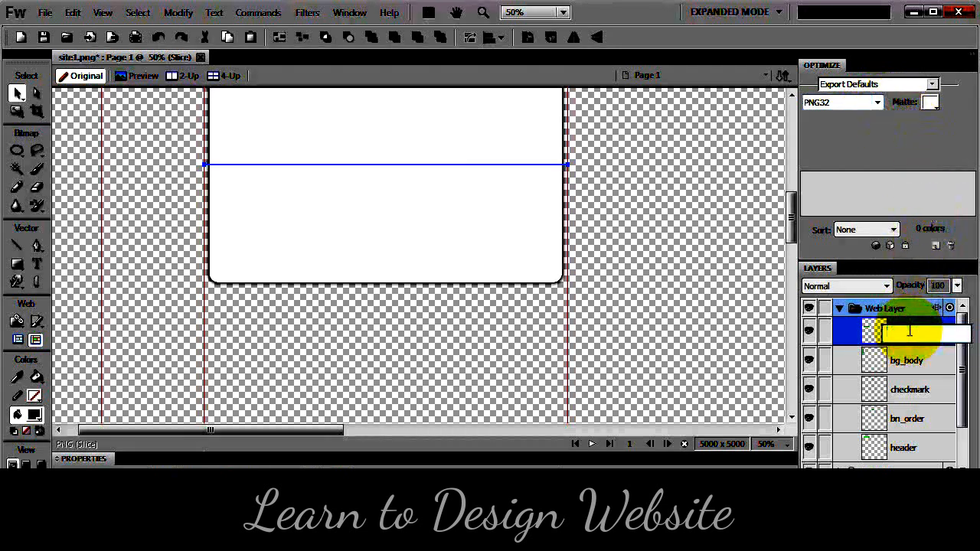
{"action": "type", "text": "bg_container"}
{"action": "key", "text": "Return"}
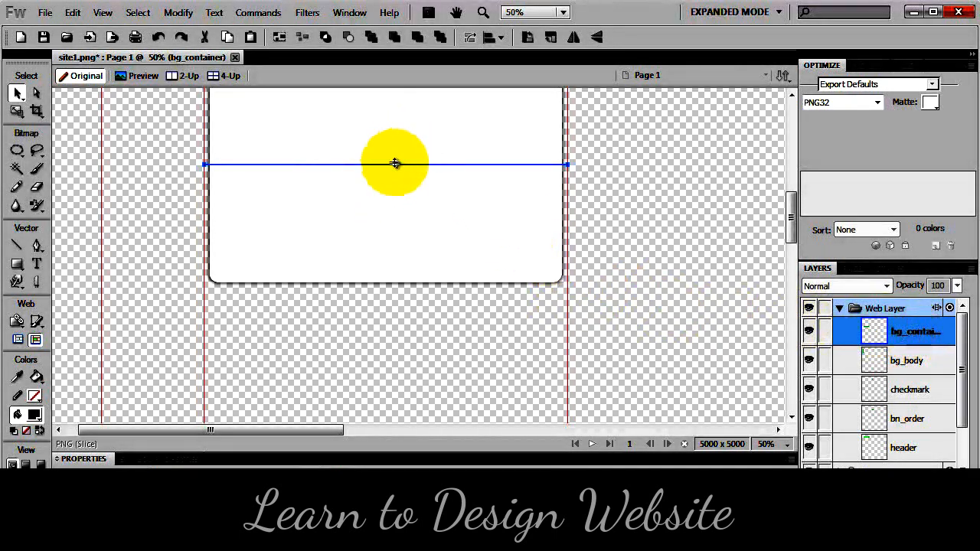
- Export the bg_container slice as an image into the images folder
{"action": "scroll", "coordinate": [394, 162], "scroll_direction": "up", "scroll_amount": 13}
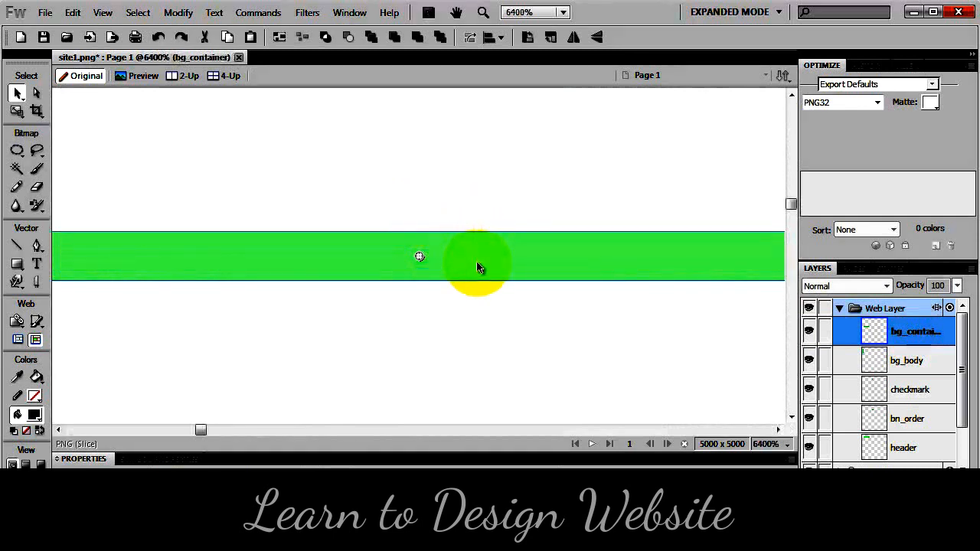
{"action": "right_click", "coordinate": [477, 267]}
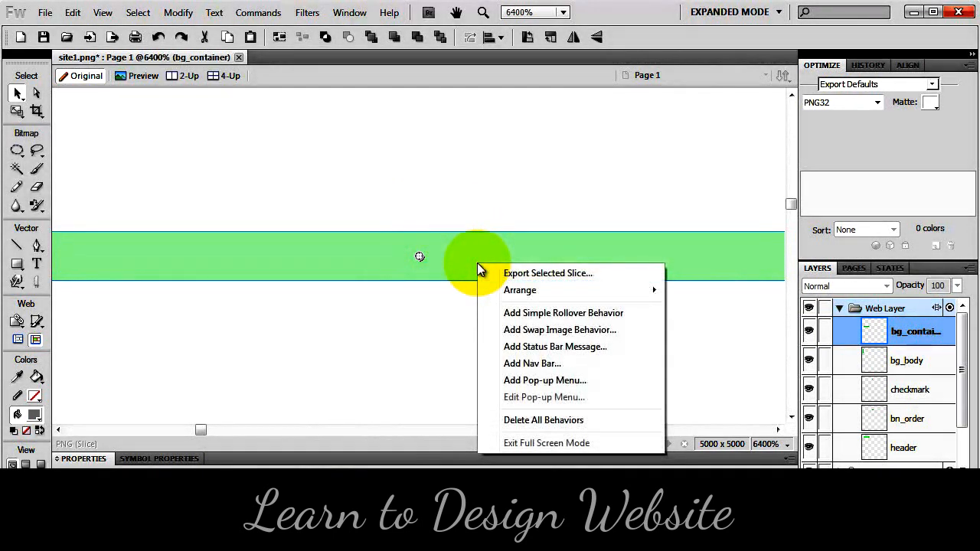
{"action": "left_click", "coordinate": [527, 276]}
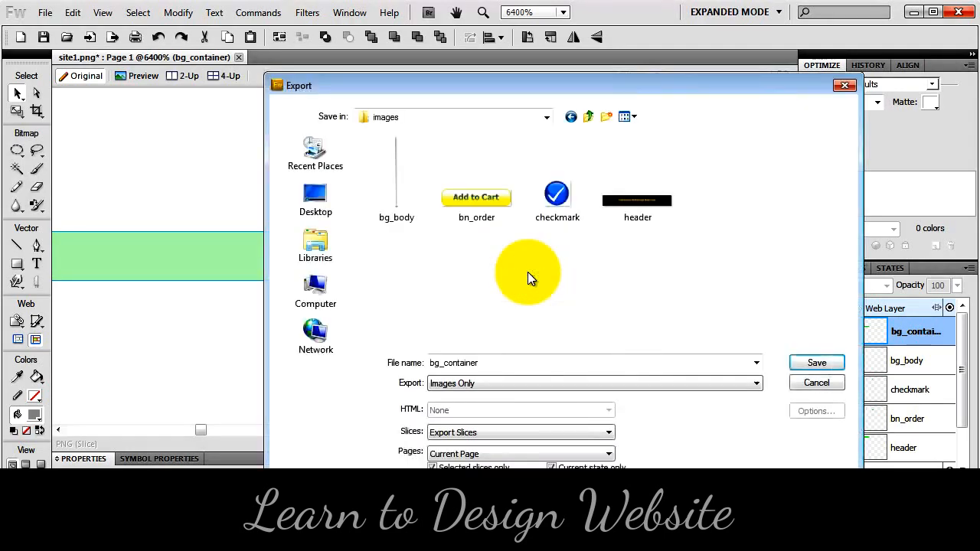
{"action": "left_click", "coordinate": [818, 364]}
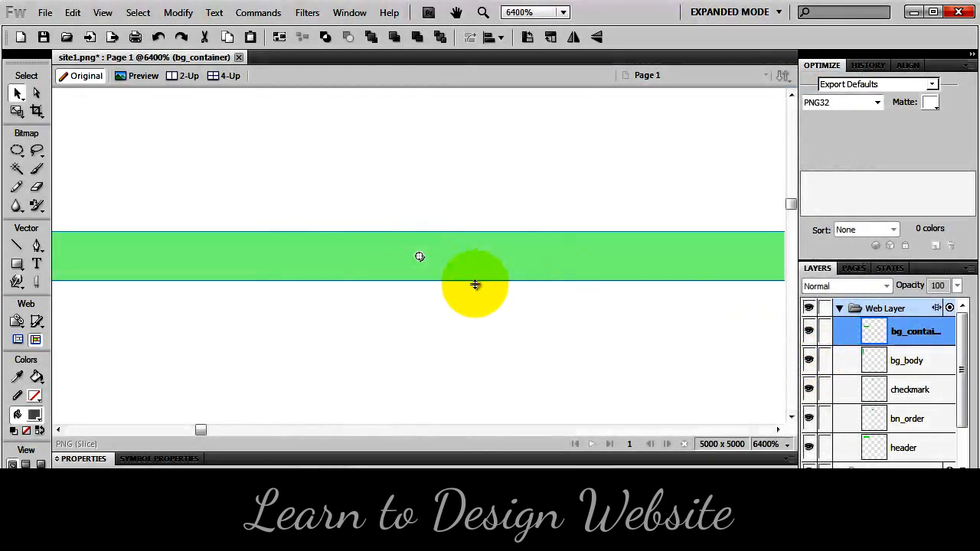
{"action": "scroll", "coordinate": [452, 280], "scroll_direction": "down", "scroll_amount": 12}
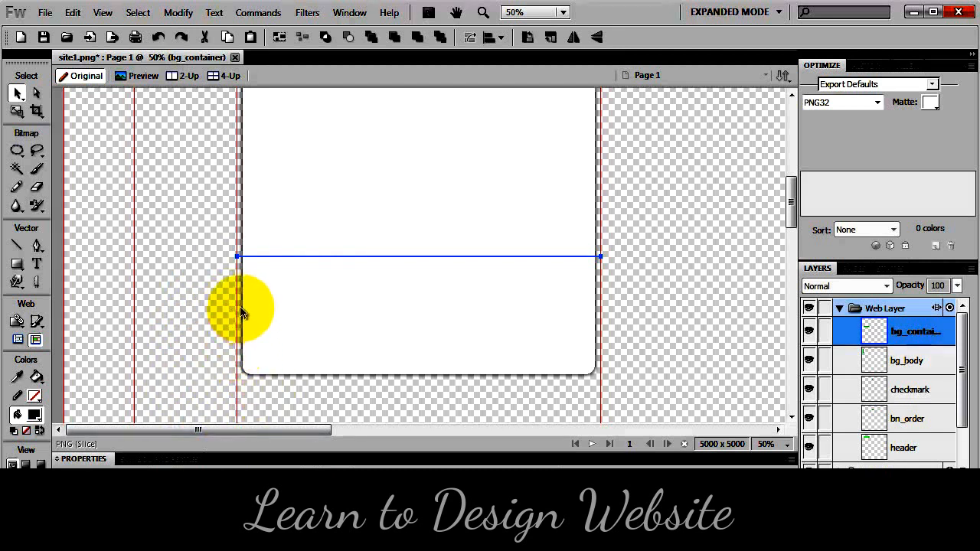
- Draw a full-width slice over the container's bottom edge, reduce its height slightly and move it up to cover the rounded corners and shadow
{"action": "left_click", "coordinate": [37, 321]}
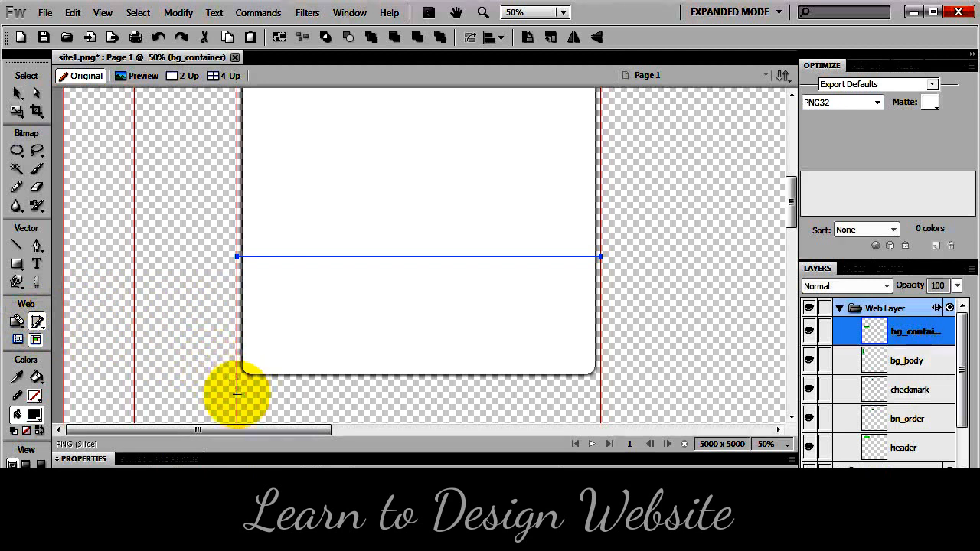
{"action": "left_click_drag", "start_coordinate": [236, 394], "coordinate": [600, 345]}
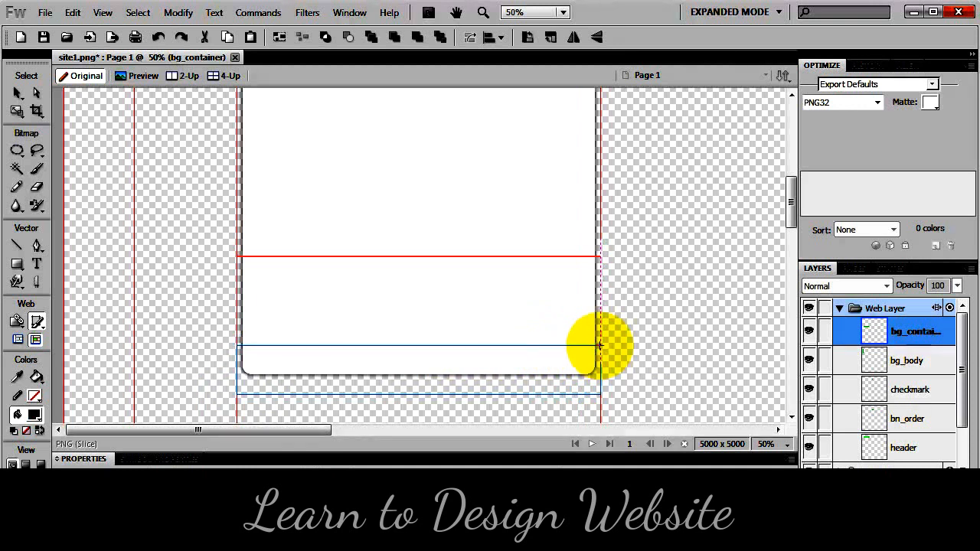
{"action": "left_click_drag", "start_coordinate": [600, 345], "coordinate": [600, 346]}
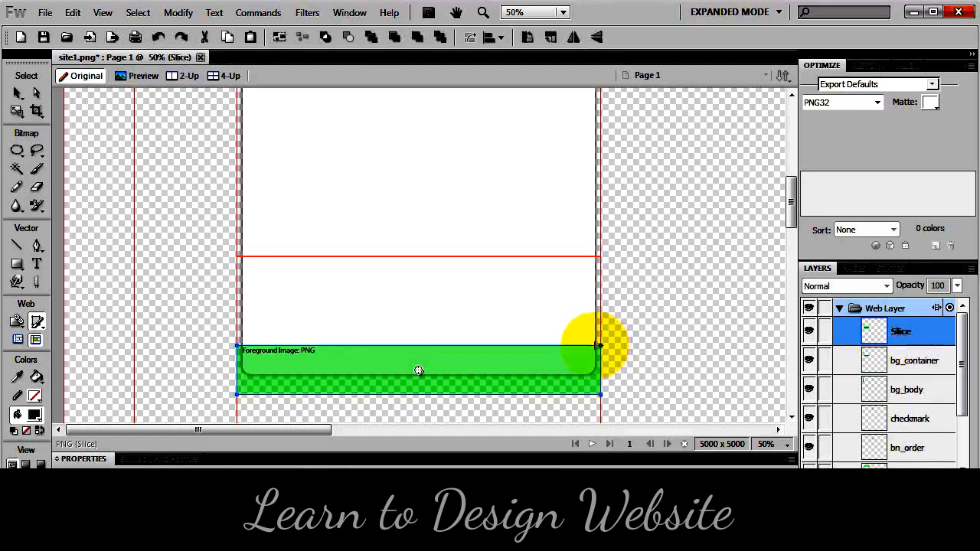
{"action": "left_click", "coordinate": [19, 92]}
{"action": "left_click", "coordinate": [360, 363]}
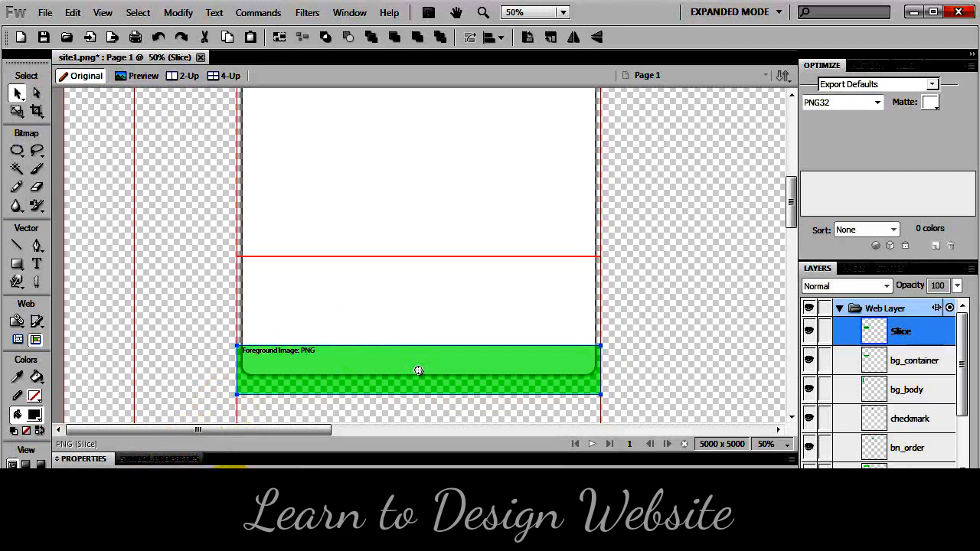
{"action": "key", "text": "Return"}
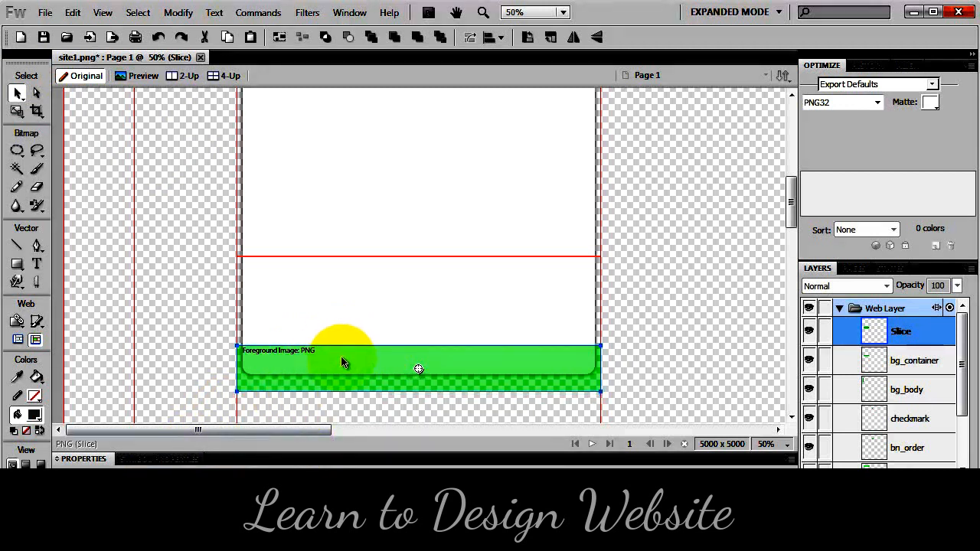
{"action": "left_click_drag", "start_coordinate": [342, 363], "coordinate": [342, 354]}
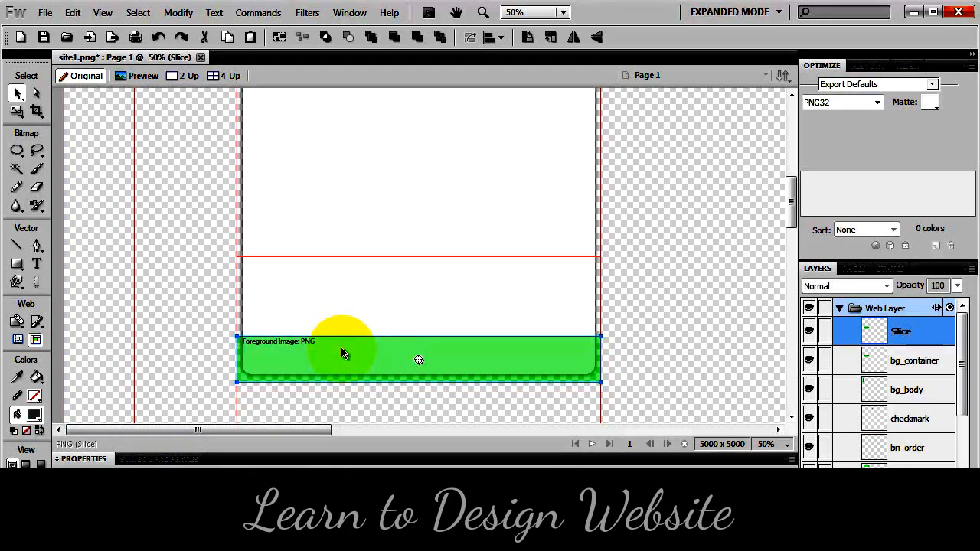
- Rename the slice at the container's bottom edge as bg_footer
{"action": "double_click", "coordinate": [902, 335]}
{"action": "type", "text": "bg"}
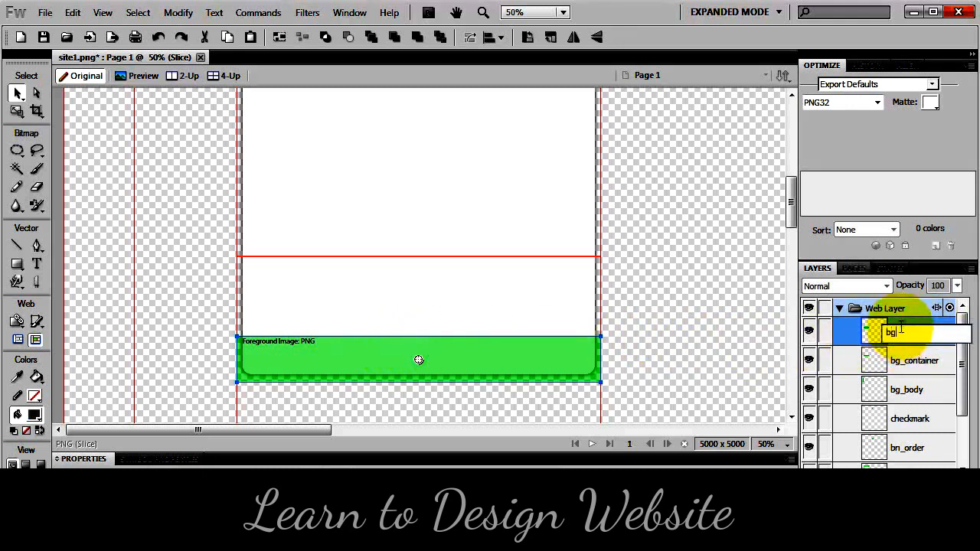
{"action": "type", "text": "_footer"}
{"action": "key", "text": "Return"}
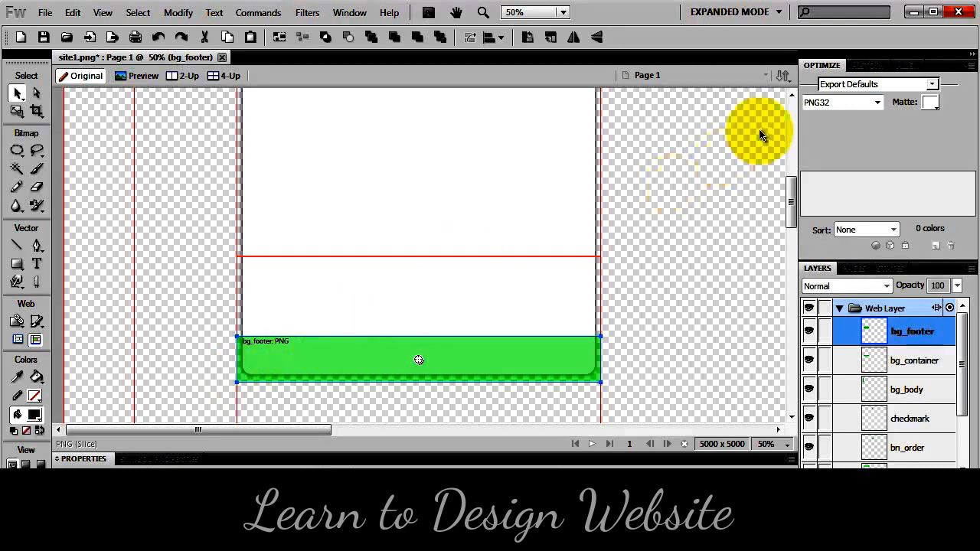
- Set the bg_footer slice's format to PNG 24 and export it into the images folder
{"action": "left_click", "coordinate": [875, 102]}
{"action": "left_click", "coordinate": [827, 166]}
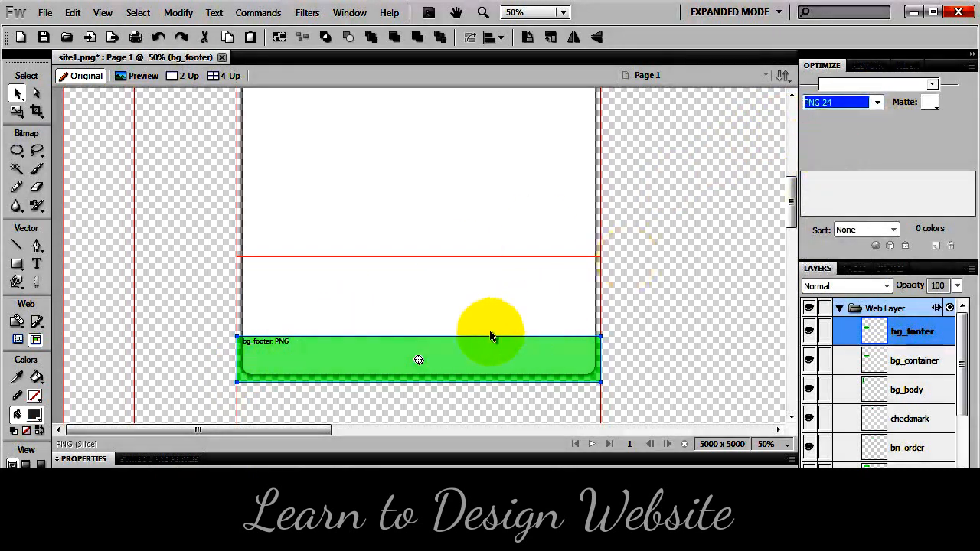
{"action": "right_click", "coordinate": [476, 358]}
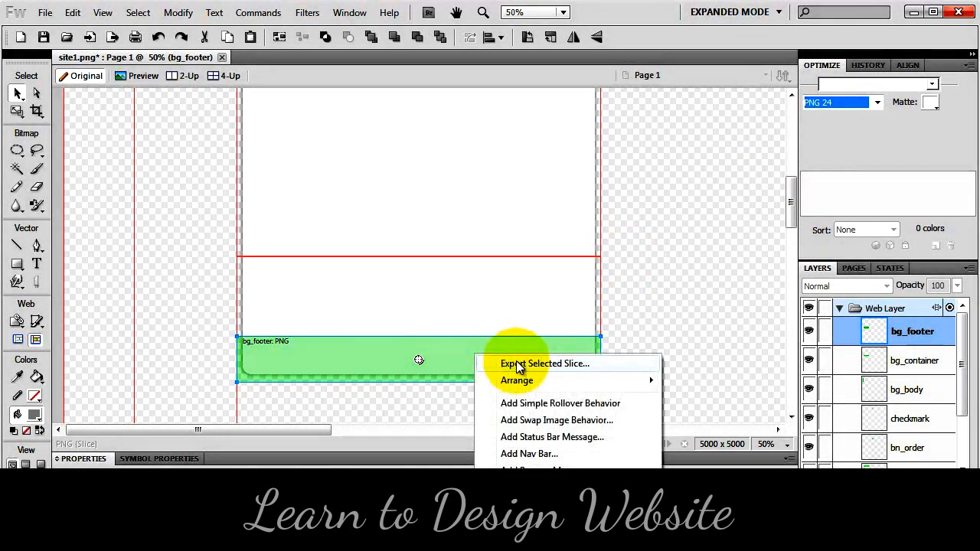
{"action": "left_click", "coordinate": [485, 365]}
{"action": "left_click", "coordinate": [815, 363]}
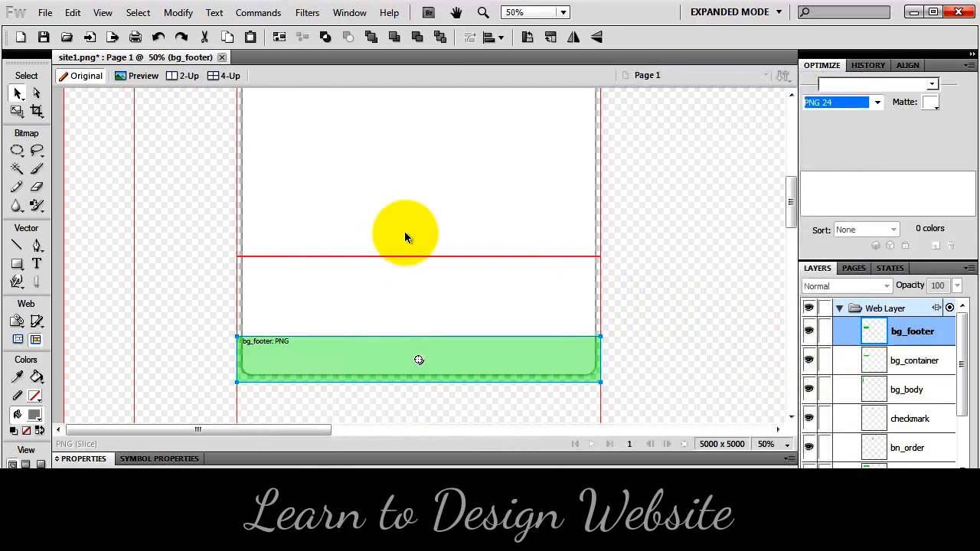
- Draw a slice over the black title bar across the container's full width and reduce its height to end just below the ribbon folds
{"action": "key", "text": "space"}
{"action": "left_click_drag", "start_coordinate": [375, 161], "coordinate": [398, 380]}
{"action": "left_click_drag", "start_coordinate": [403, 199], "coordinate": [418, 344]}
{"action": "left_click_drag", "start_coordinate": [399, 295], "coordinate": [398, 277]}
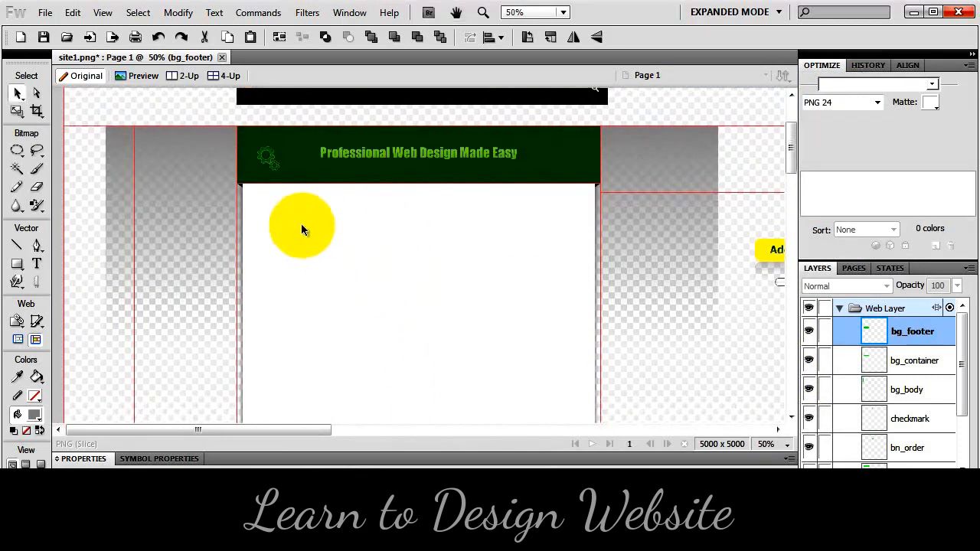
{"action": "left_click", "coordinate": [36, 322]}
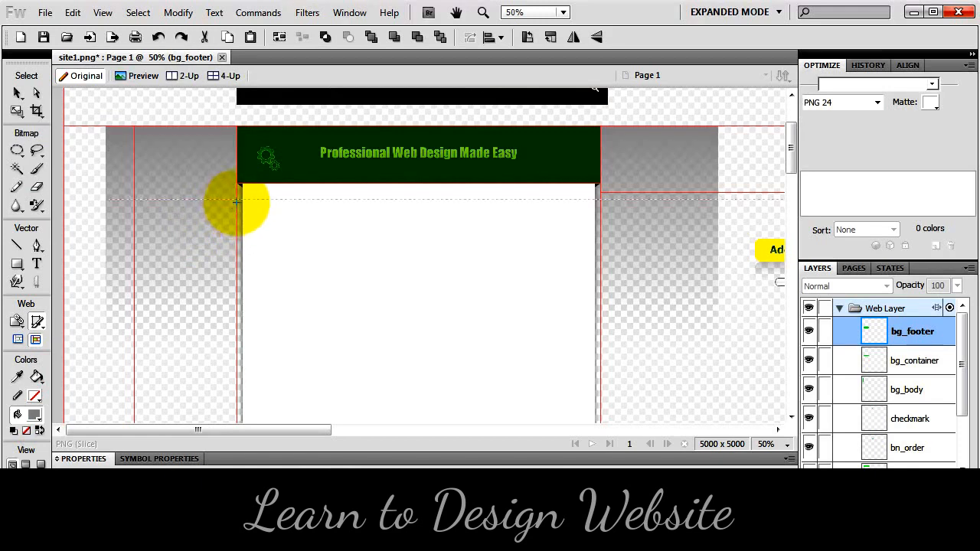
{"action": "left_click_drag", "start_coordinate": [237, 201], "coordinate": [600, 127]}
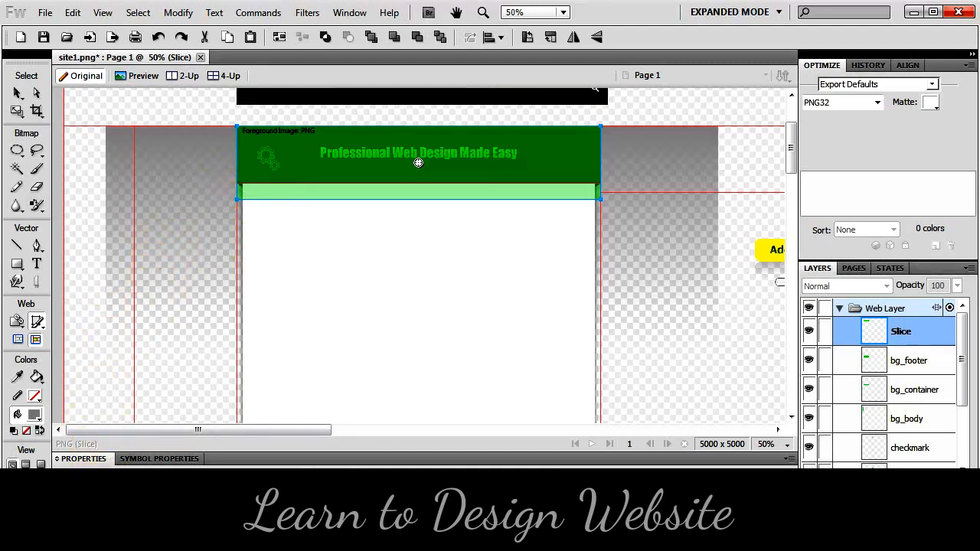
{"action": "key", "text": "v"}
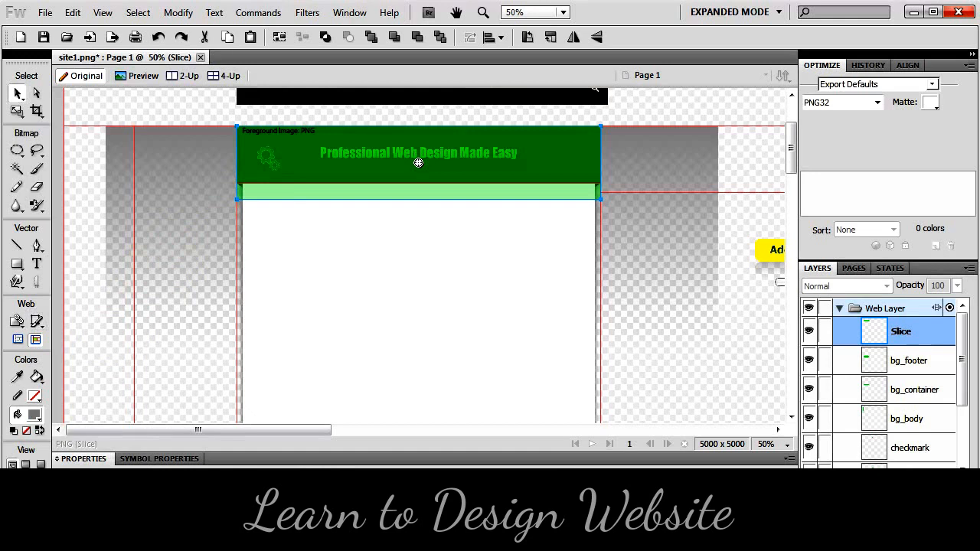
{"action": "key", "text": "Return"}
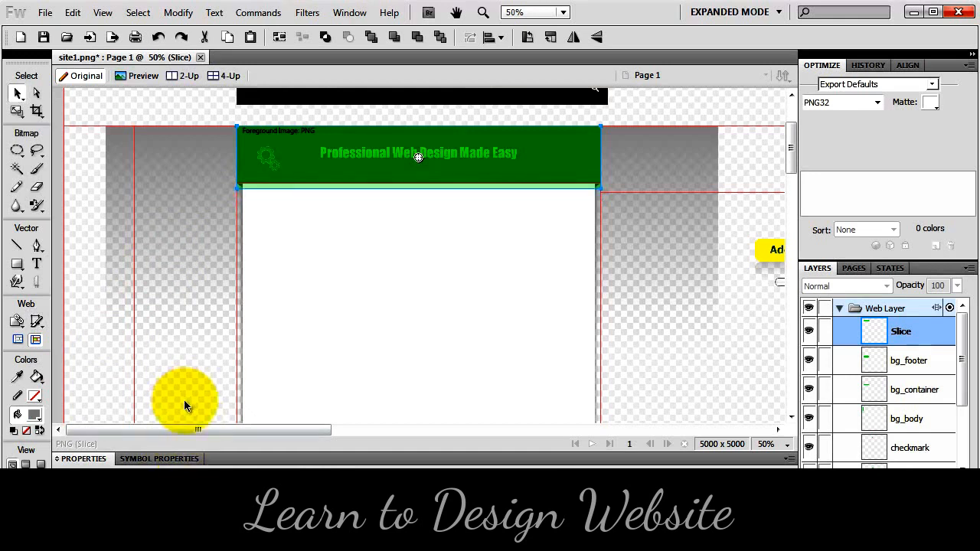
- Rename the title bar slice as bg_header and set its export format to PNG 24
{"action": "double_click", "coordinate": [899, 330]}
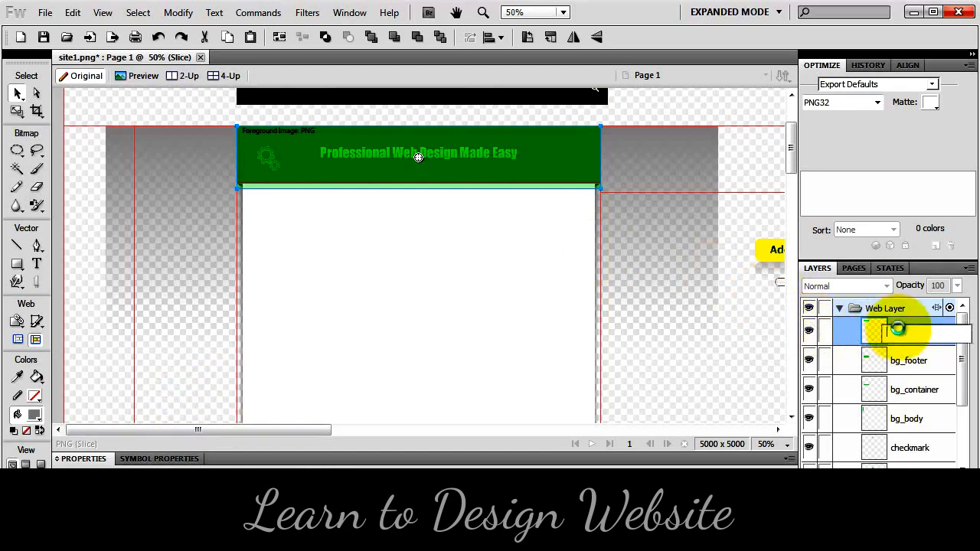
{"action": "type", "text": "bg_header"}
{"action": "key", "text": "Return"}
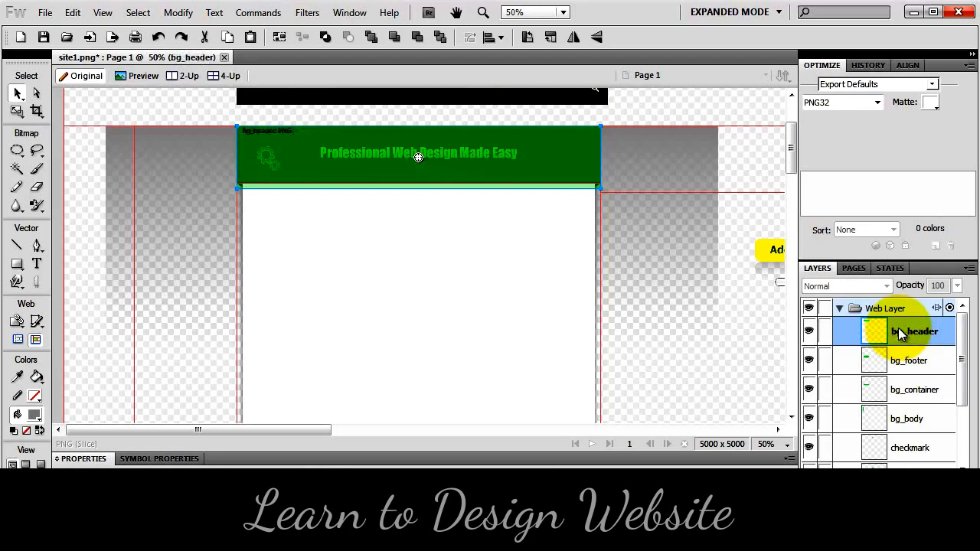
{"action": "left_click", "coordinate": [877, 102]}
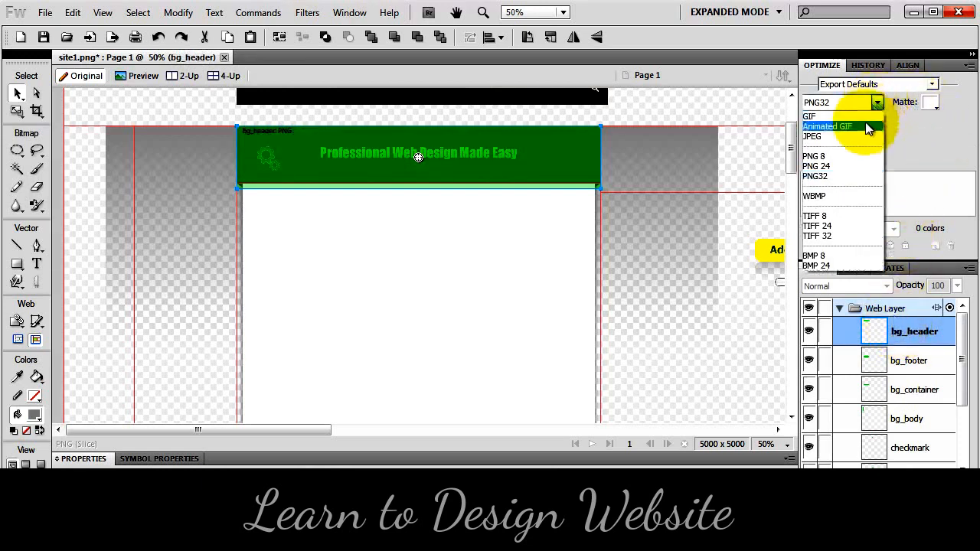
{"action": "left_click", "coordinate": [846, 167]}
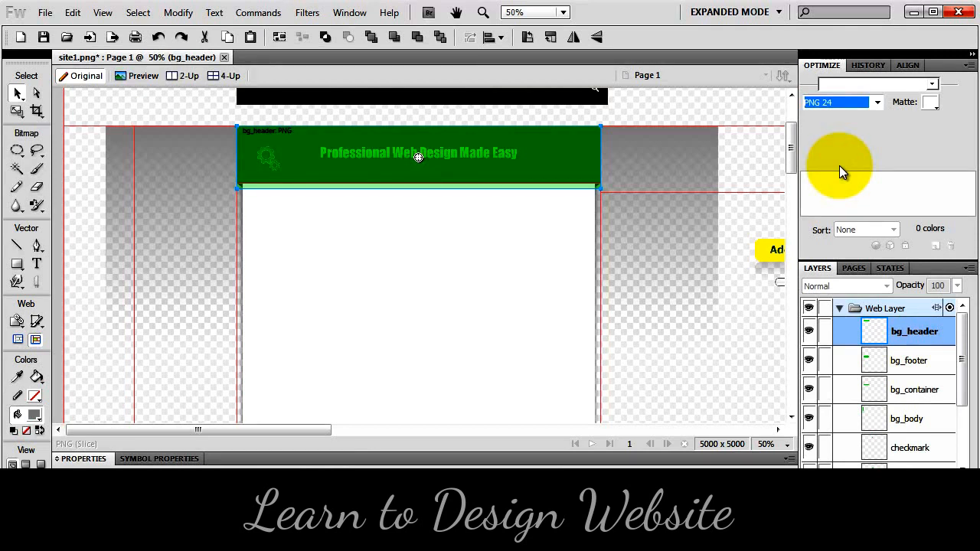
- Hide the header layer and export the bg_header slice as images only into the images folder
{"action": "left_click", "coordinate": [839, 308]}
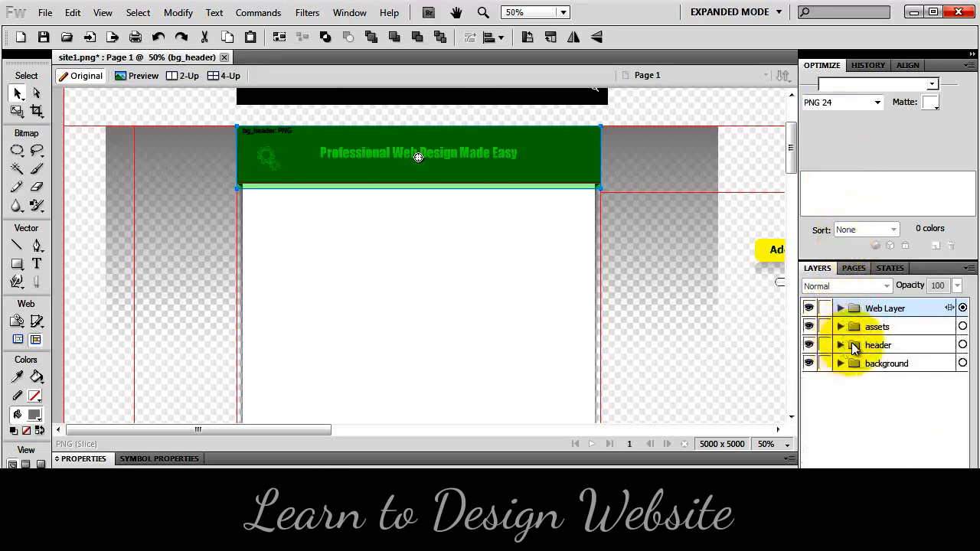
{"action": "left_click", "coordinate": [808, 345]}
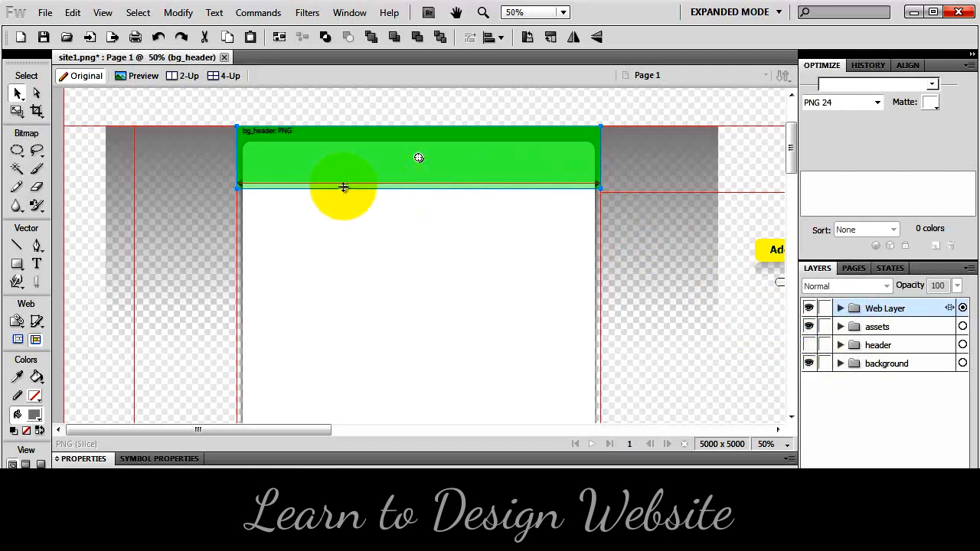
{"action": "key", "text": "ctrl+1"}
{"action": "right_click", "coordinate": [408, 316]}
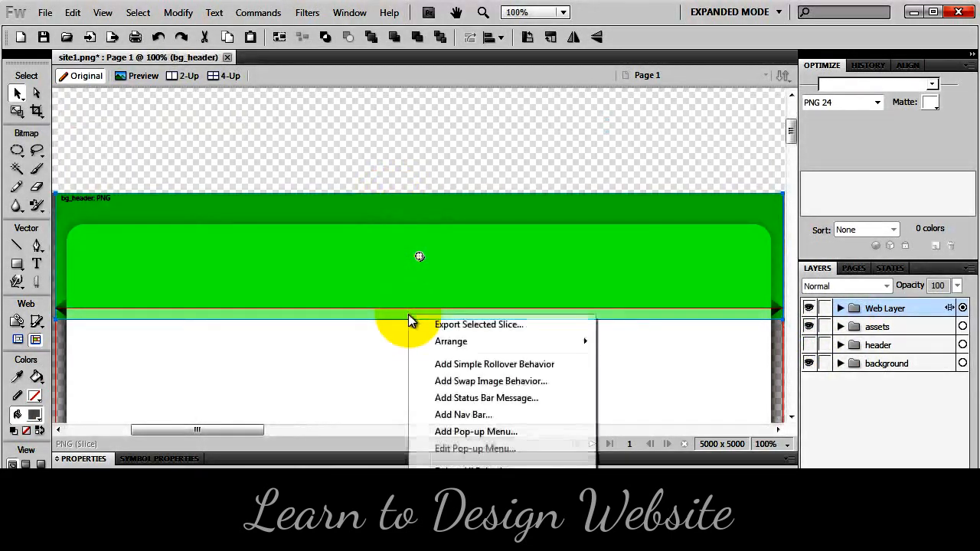
{"action": "left_click", "coordinate": [461, 325]}
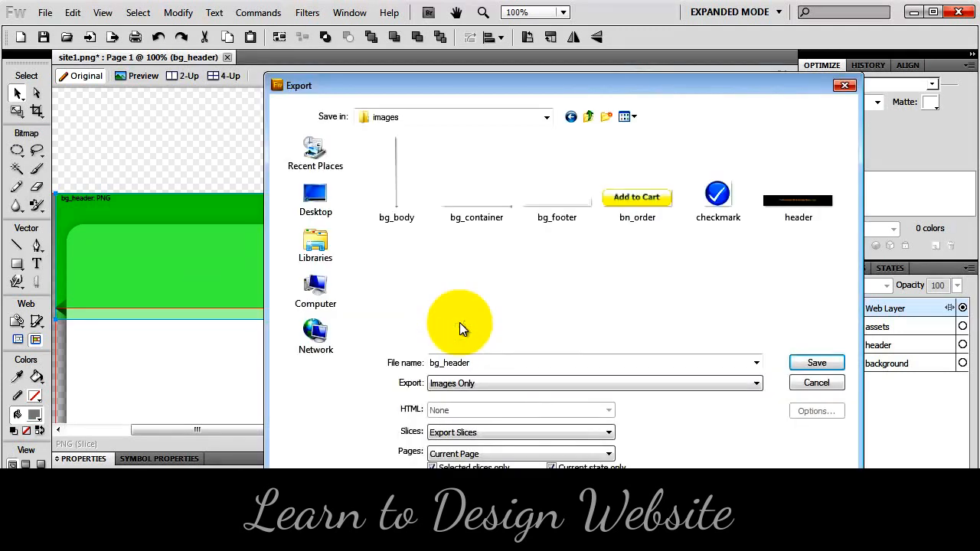
{"action": "left_click", "coordinate": [815, 364]}
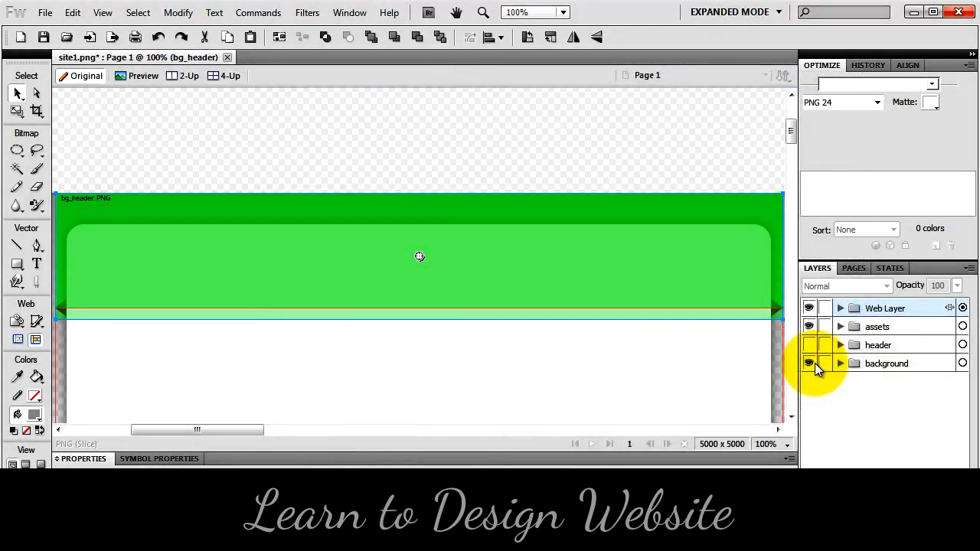
- Show the header layer again and expand the Web Layer's slice list
{"action": "left_click", "coordinate": [808, 345]}
{"action": "left_click", "coordinate": [840, 307]}
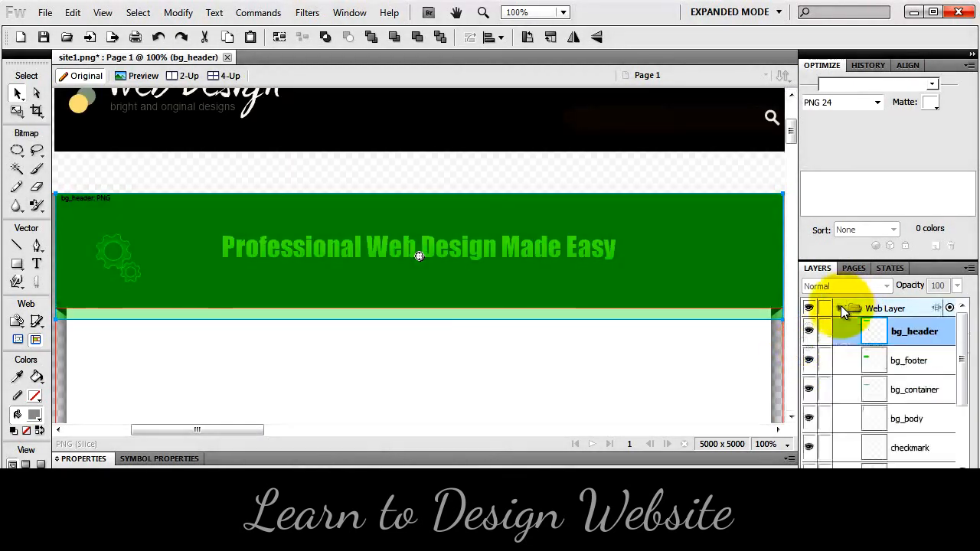
{"action": "key", "text": "ctrl+minus"}
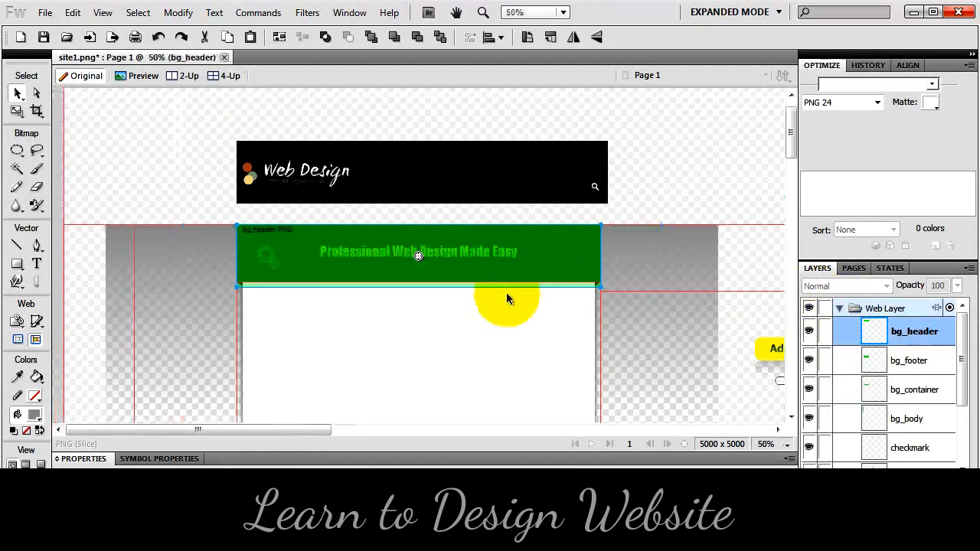
{"action": "key", "text": "ctrl+minus"}
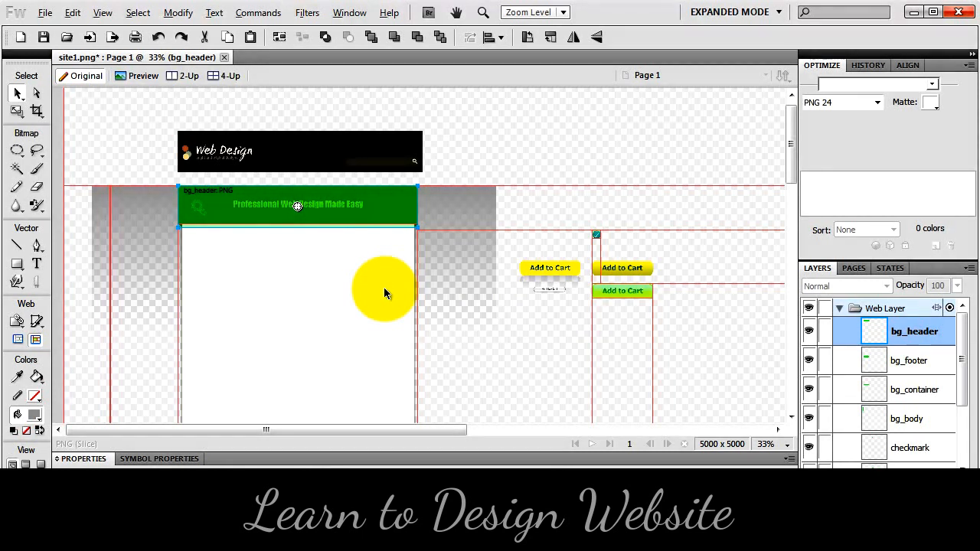
{"action": "key", "text": "alt+Tab"}
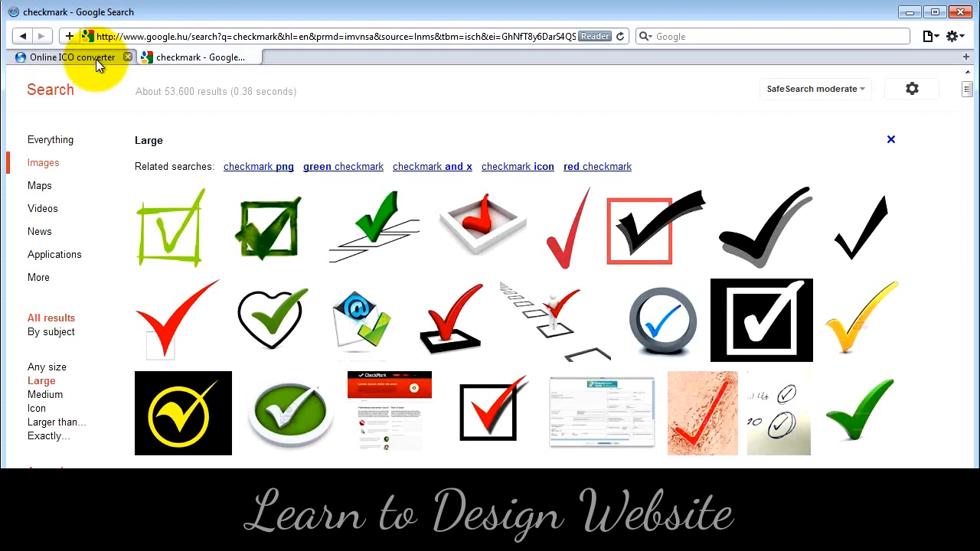
{"action": "key", "text": "alt+Tab"}
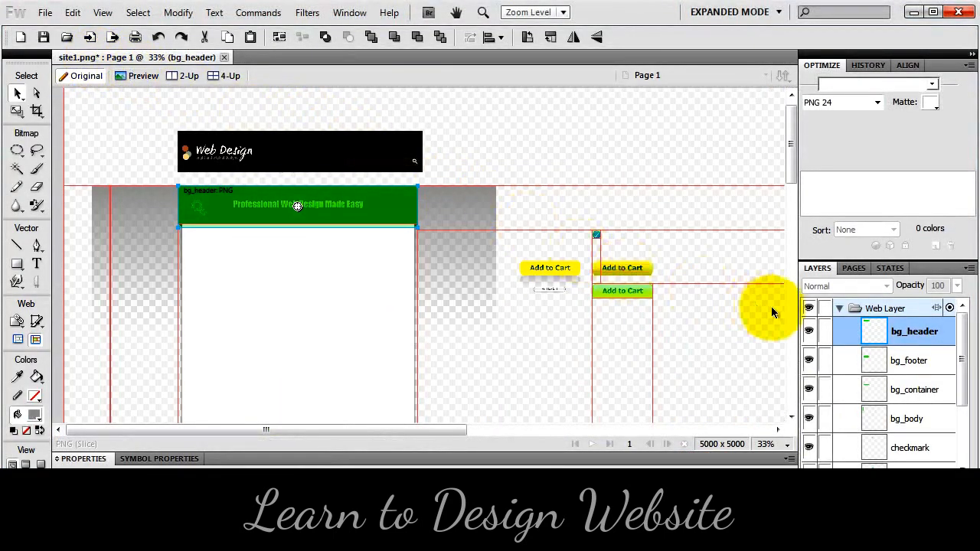
- Hide the Web Layer and place a copy of the gears icon in the empty area above the Add to Cart buttons
{"action": "left_click", "coordinate": [839, 308]}
{"action": "left_click", "coordinate": [809, 308]}
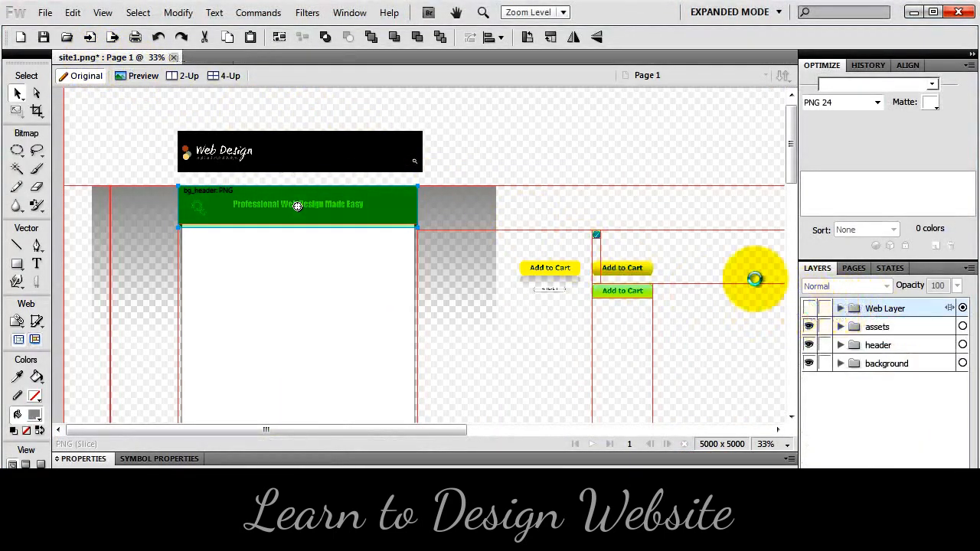
{"action": "left_click", "coordinate": [201, 208]}
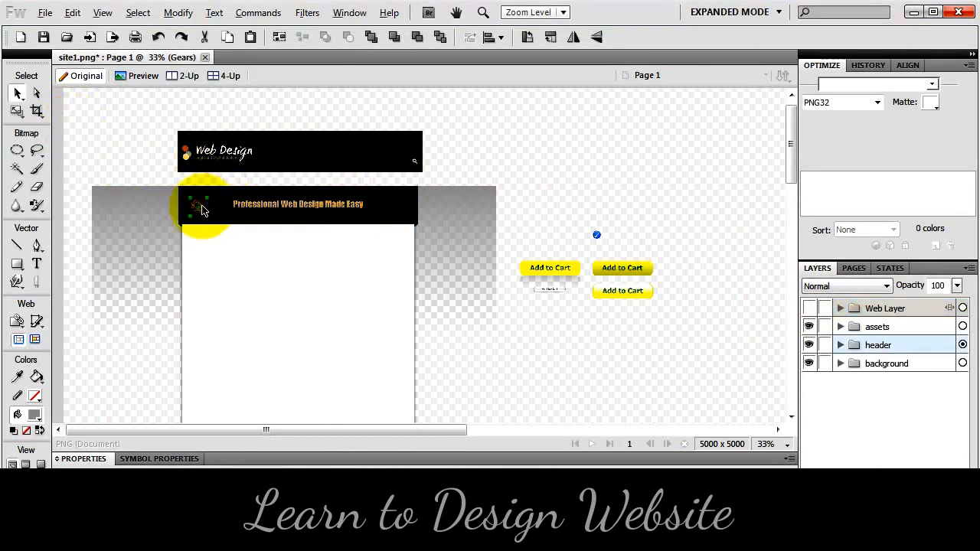
{"action": "left_click_drag", "start_coordinate": [203, 210], "coordinate": [538, 227]}
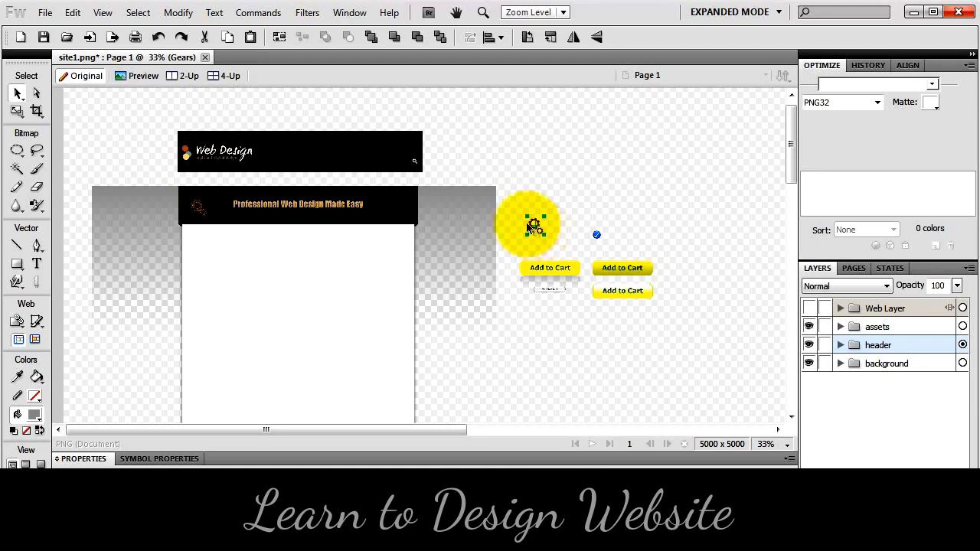
- Draw a small square slice in the empty area just above the gears icon copy, narrowing it to equal width and height
{"action": "left_click", "coordinate": [37, 321]}
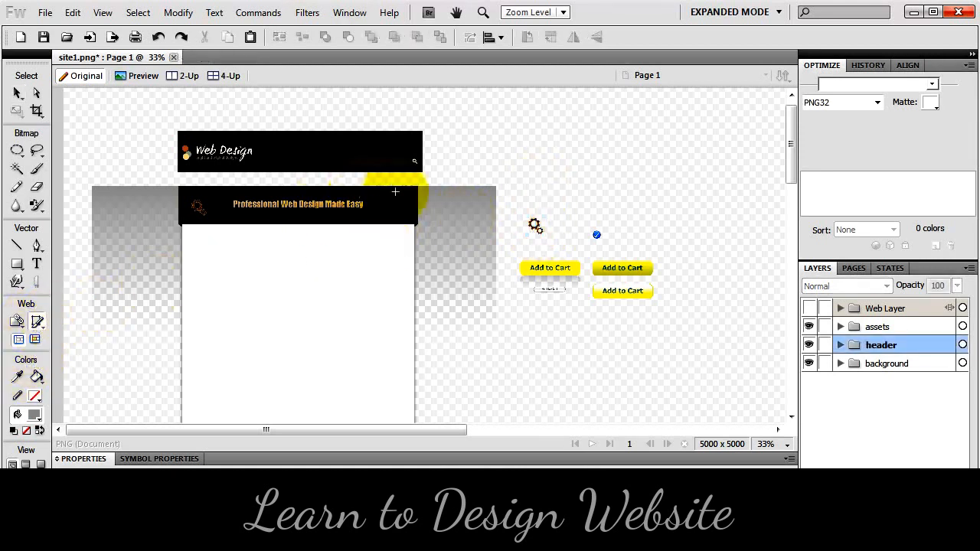
{"action": "left_click_drag", "start_coordinate": [523, 205], "coordinate": [538, 196]}
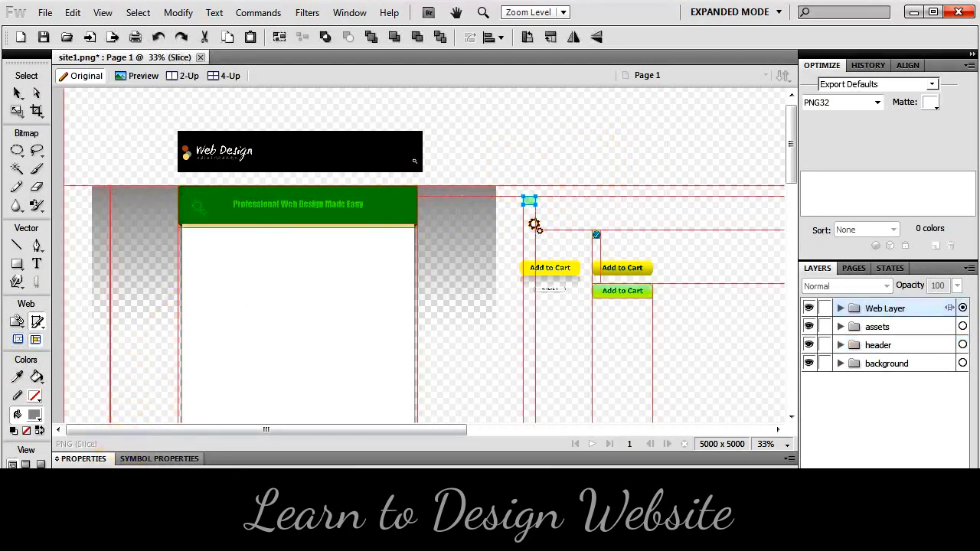
{"action": "left_click_drag", "start_coordinate": [535, 200], "coordinate": [531, 199]}
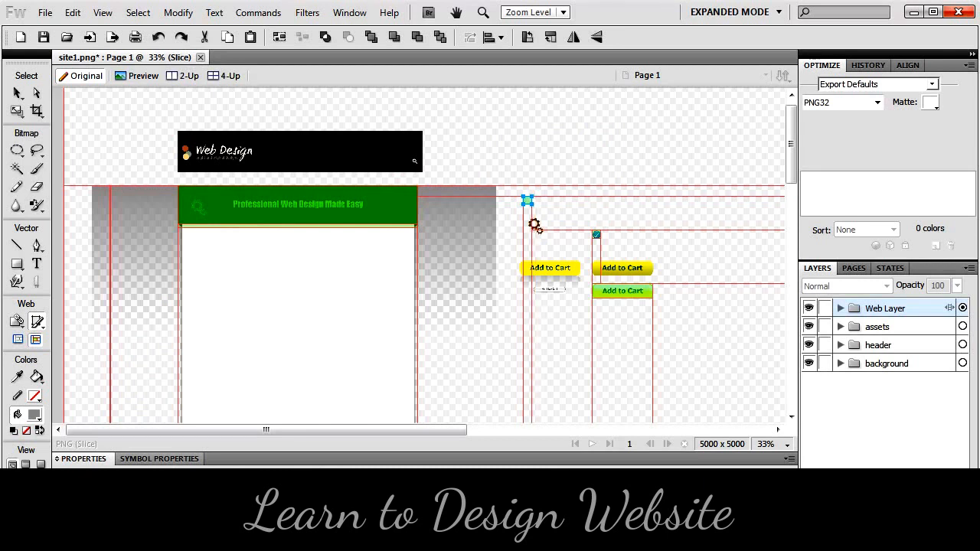
- Expand the Web Layer's slice list and hide the new square slice above the gears icon
{"action": "key", "text": "ctrl+1"}
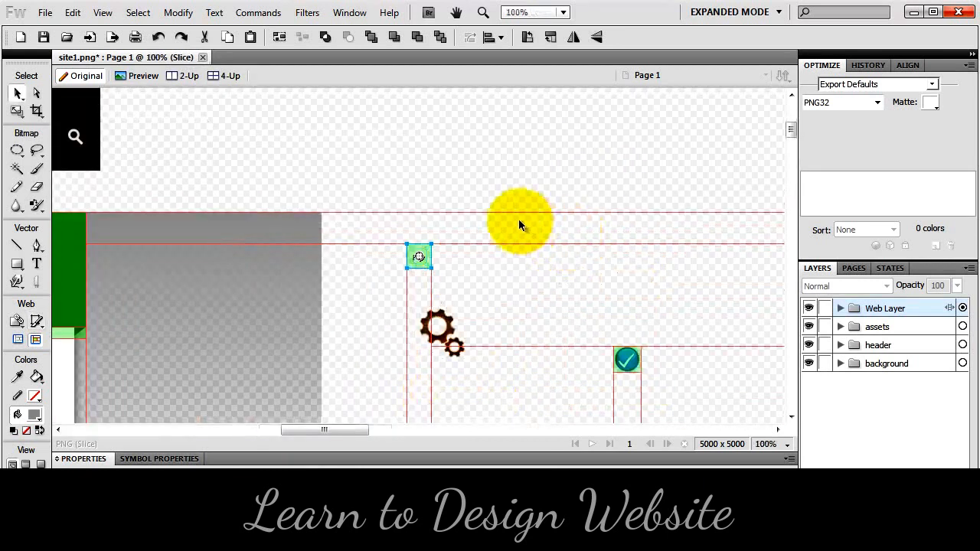
{"action": "key", "text": "ctrl+="}
{"action": "left_click_drag", "start_coordinate": [498, 295], "coordinate": [453, 182]}
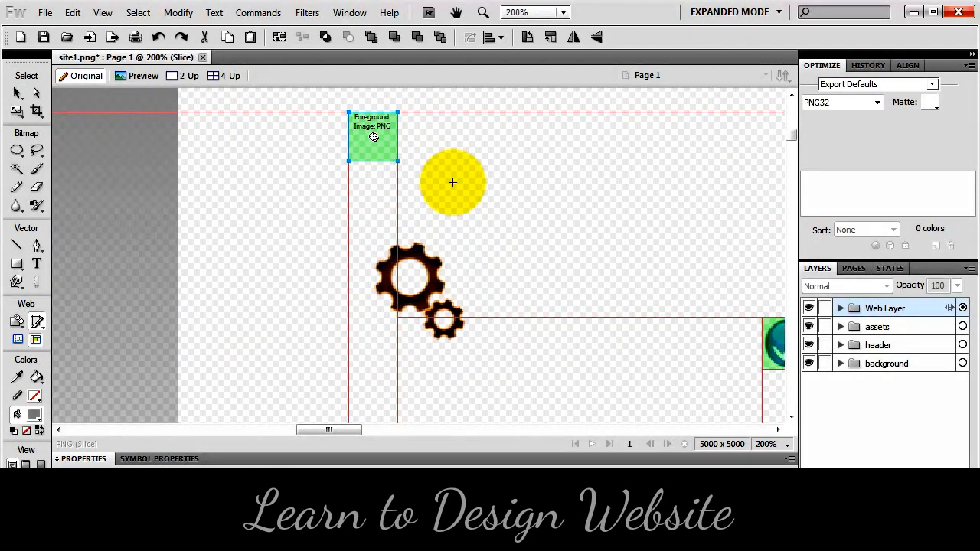
{"action": "left_click", "coordinate": [840, 308]}
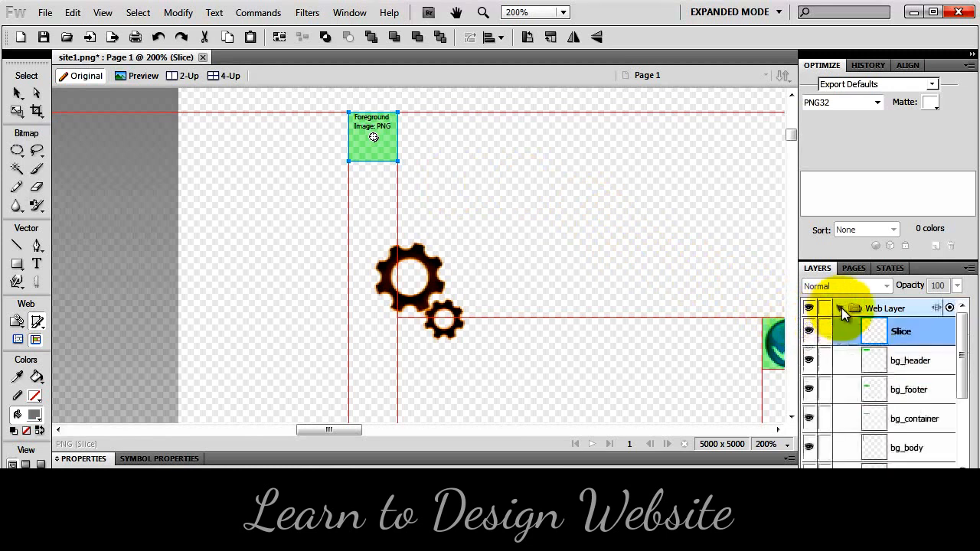
{"action": "left_click", "coordinate": [808, 331]}
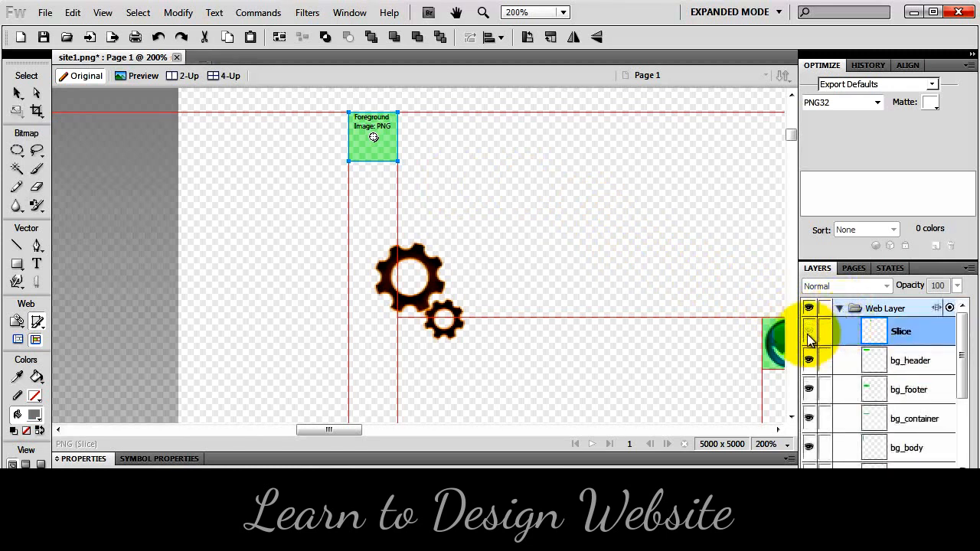
- Move the gears icon copy directly beneath the hidden slice's outline and scale it down proportionally to nearly the slice's width
{"action": "left_click", "coordinate": [17, 93]}
{"action": "left_click", "coordinate": [435, 304]}
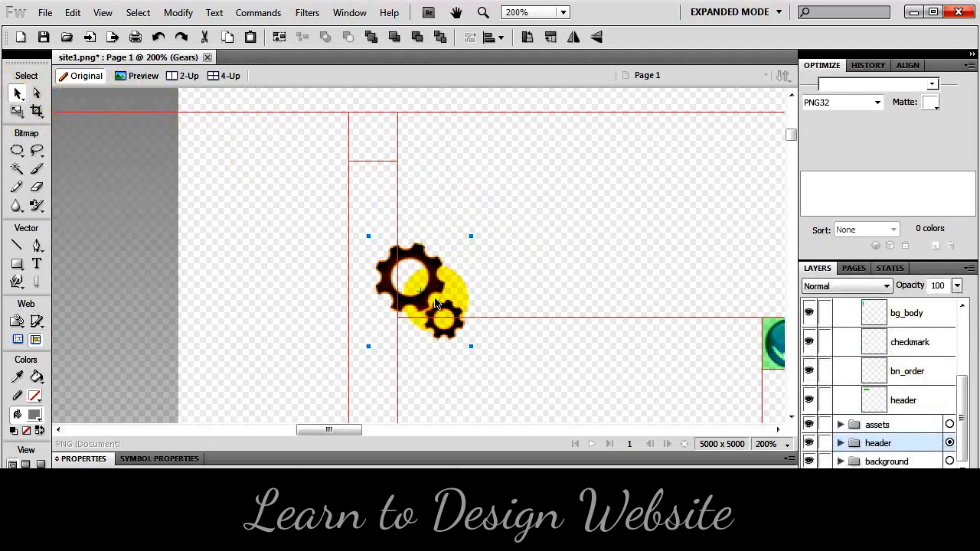
{"action": "left_click_drag", "start_coordinate": [435, 304], "coordinate": [404, 237]}
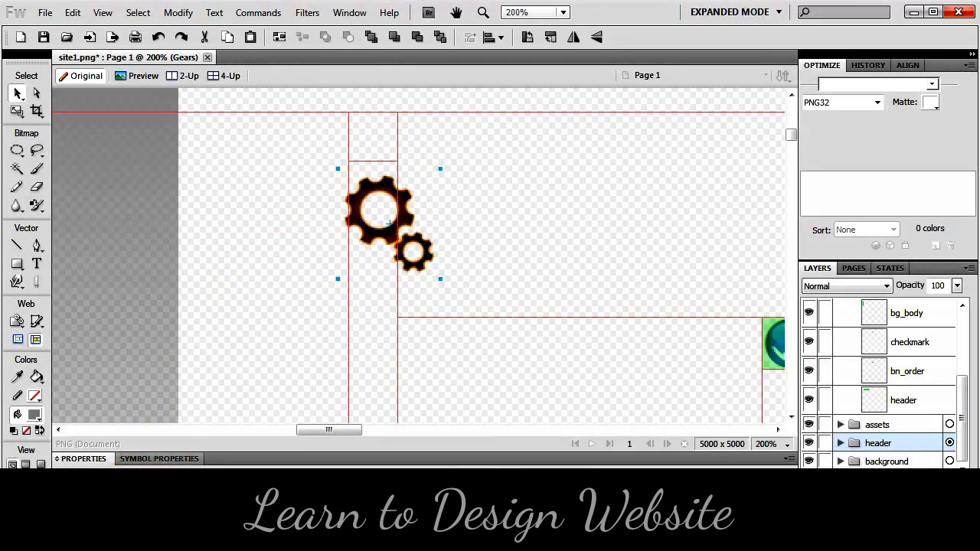
{"action": "key", "text": "Return"}
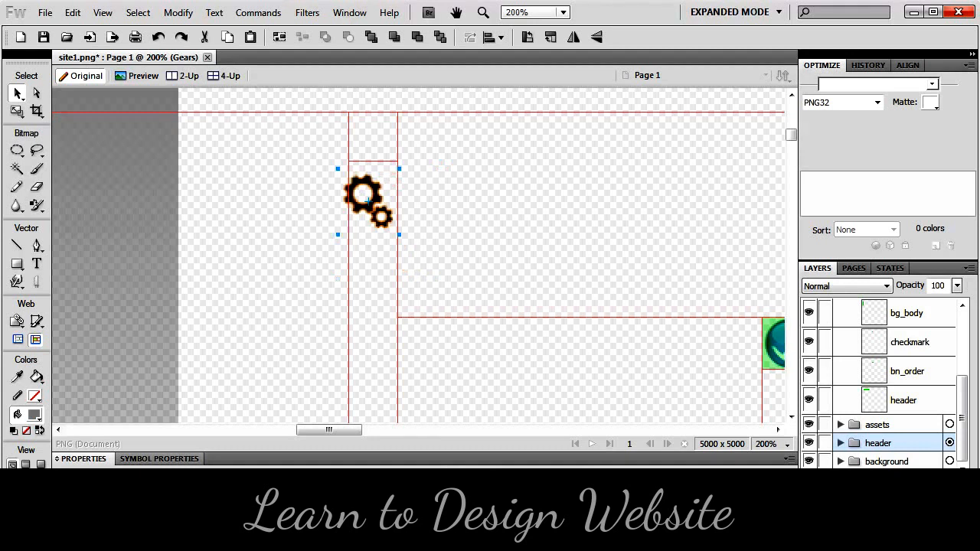